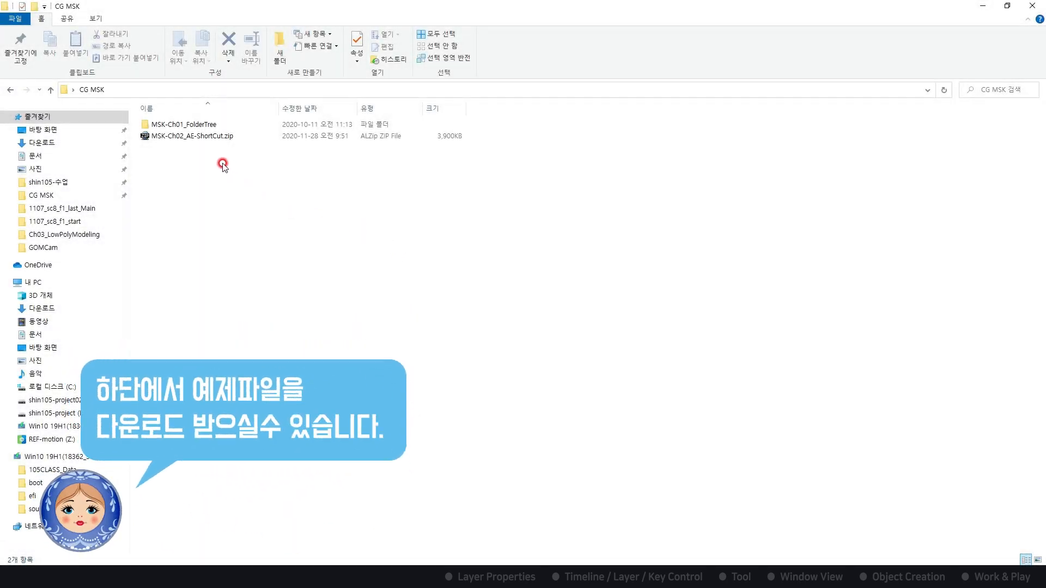
- Open the CGMSK_에펙단축키정리.pdf shortcut sheet from the MSK-Ch02_AE-ShortCut folder
left_click(185, 138)
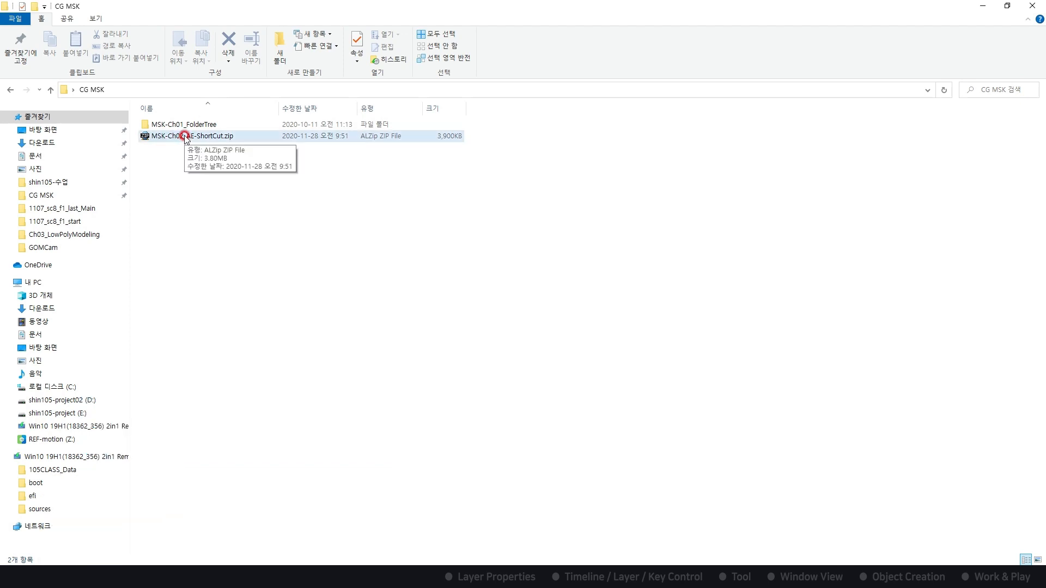
double_click(181, 138)
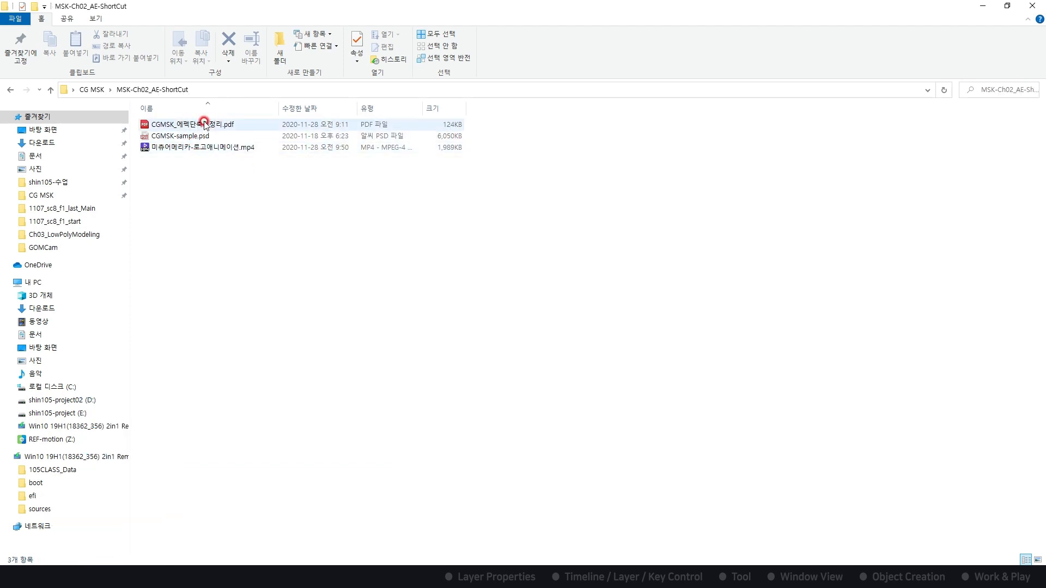
left_click(163, 124)
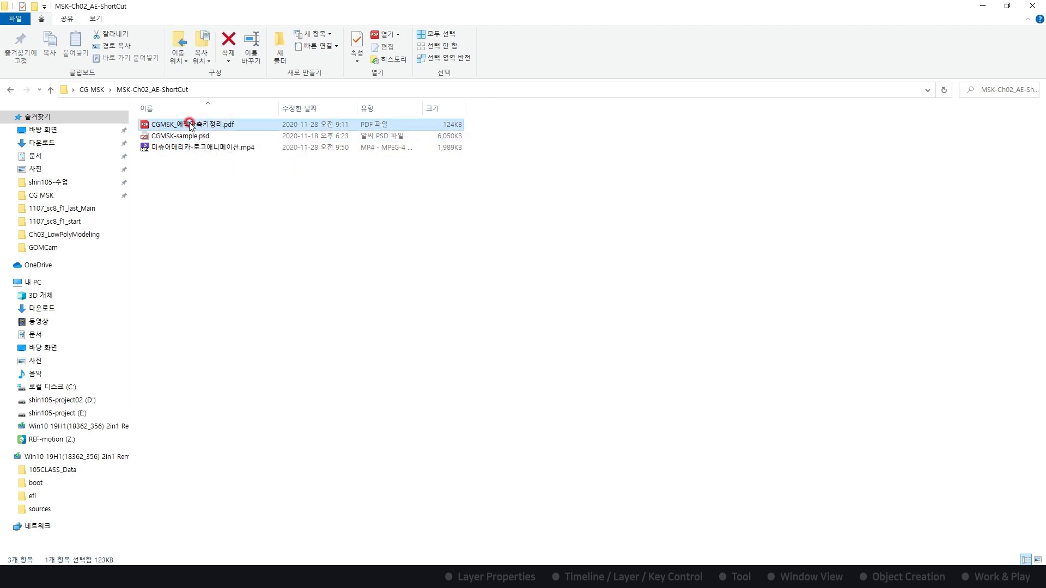
double_click(194, 126)
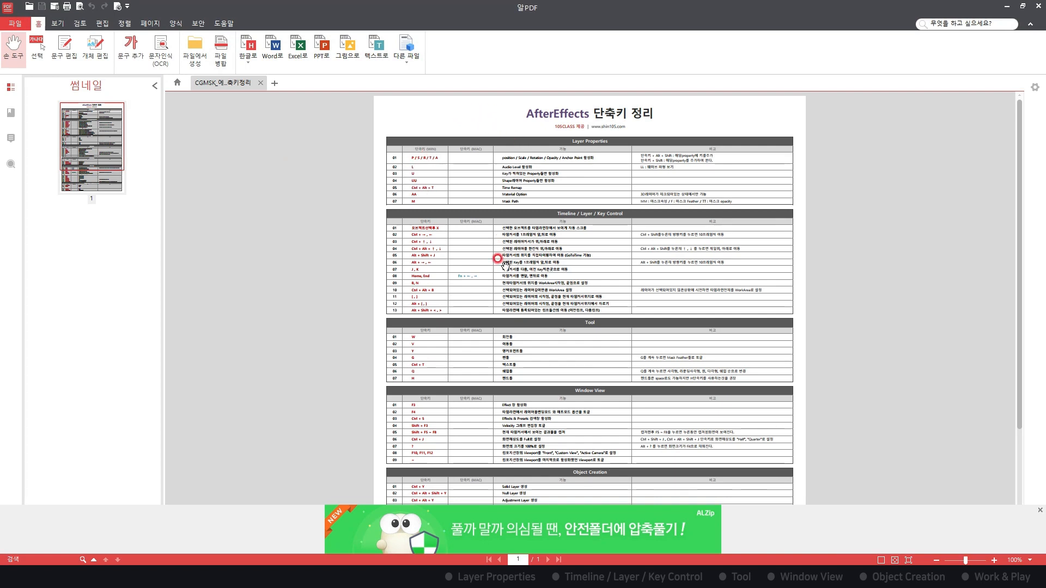
- Read through the After Effects shortcut tables from Layer Properties down to Key Editing, and close the PDF
scroll(467, 301, "down", 3)
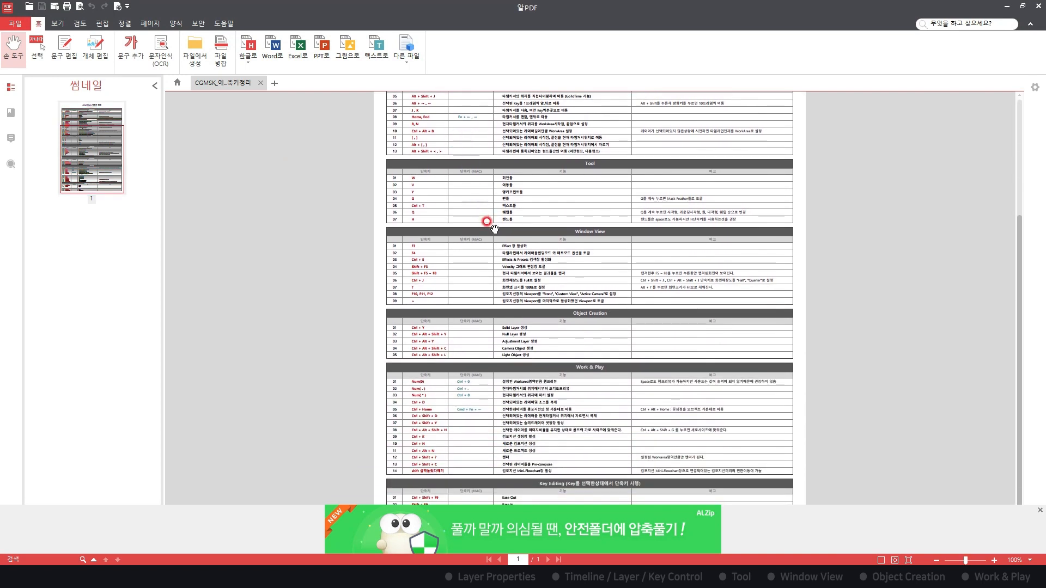
scroll(517, 146, "up", 2)
scroll(492, 277, "down", 1)
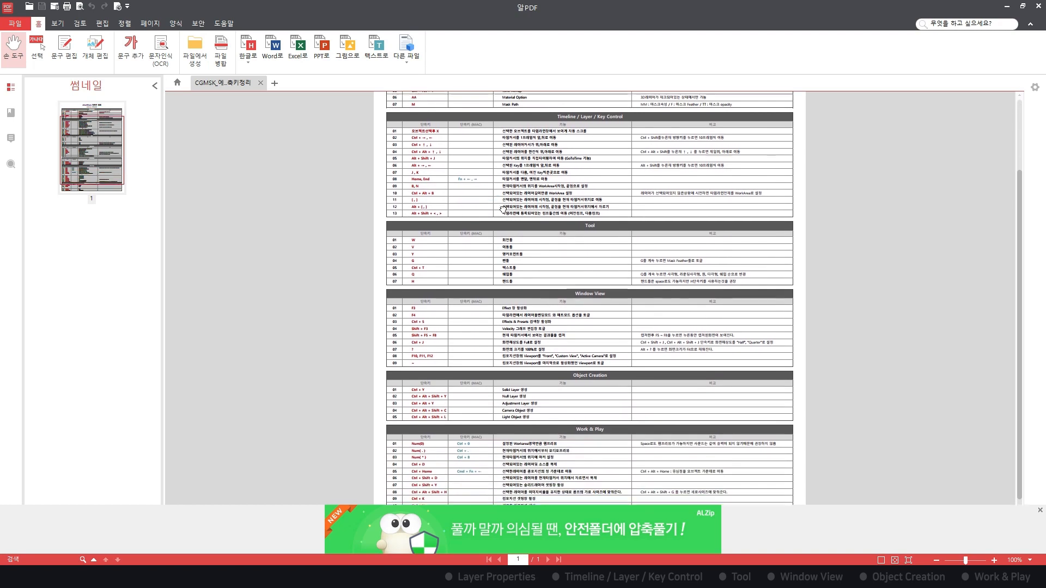
scroll(497, 190, "up", 2)
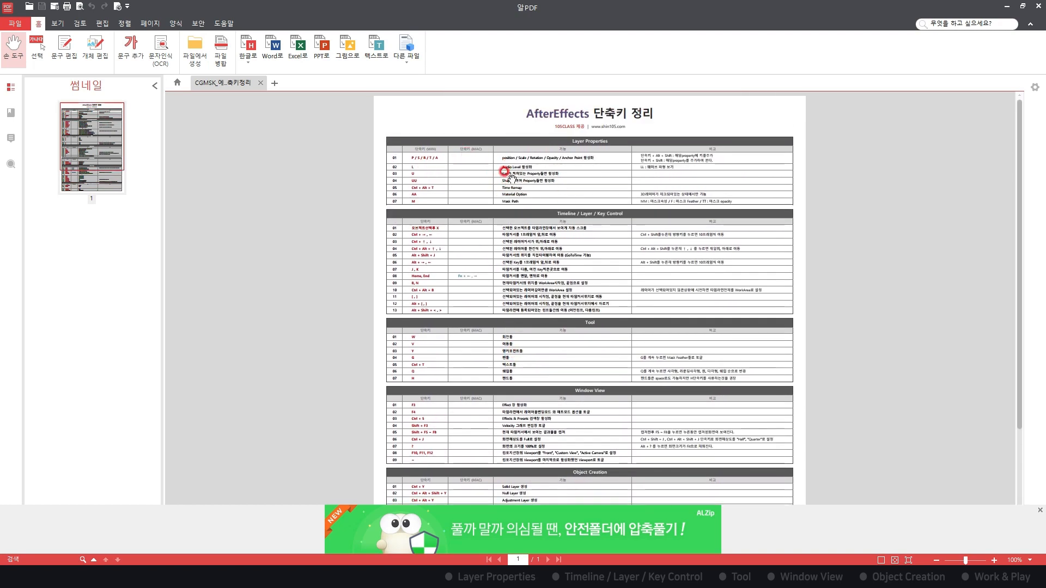
scroll(570, 188, "down", 1)
scroll(436, 286, "down", 1)
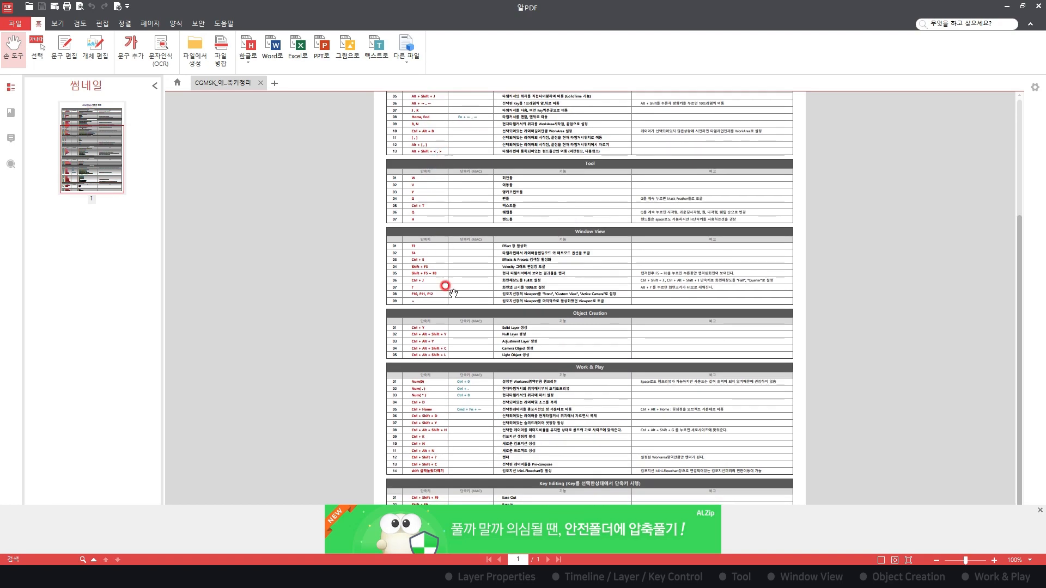
scroll(478, 197, "up", 2)
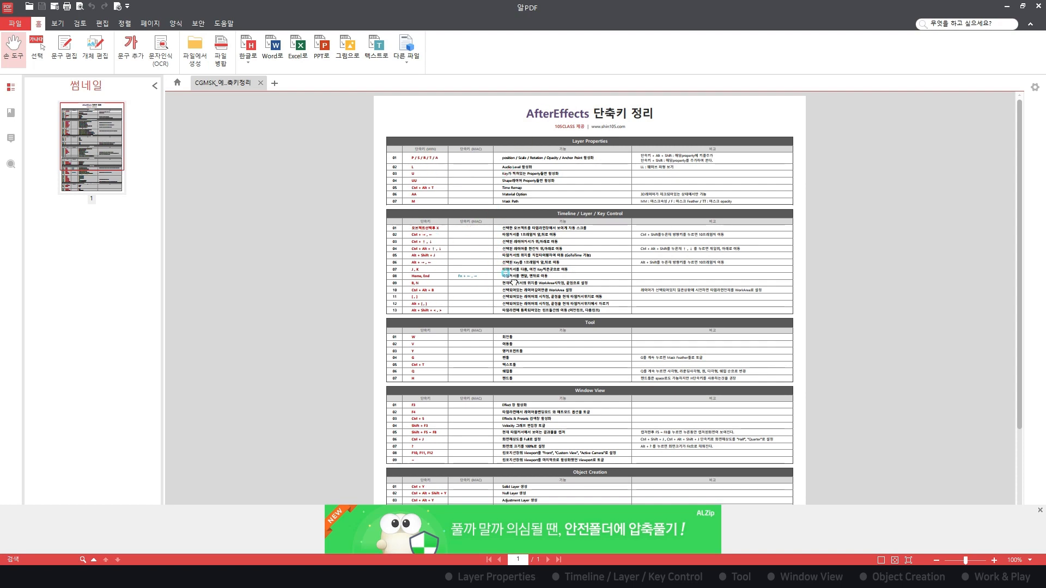
left_click_drag(509, 272, 517, 216)
scroll(485, 158, "up", 2)
left_click(1028, 8)
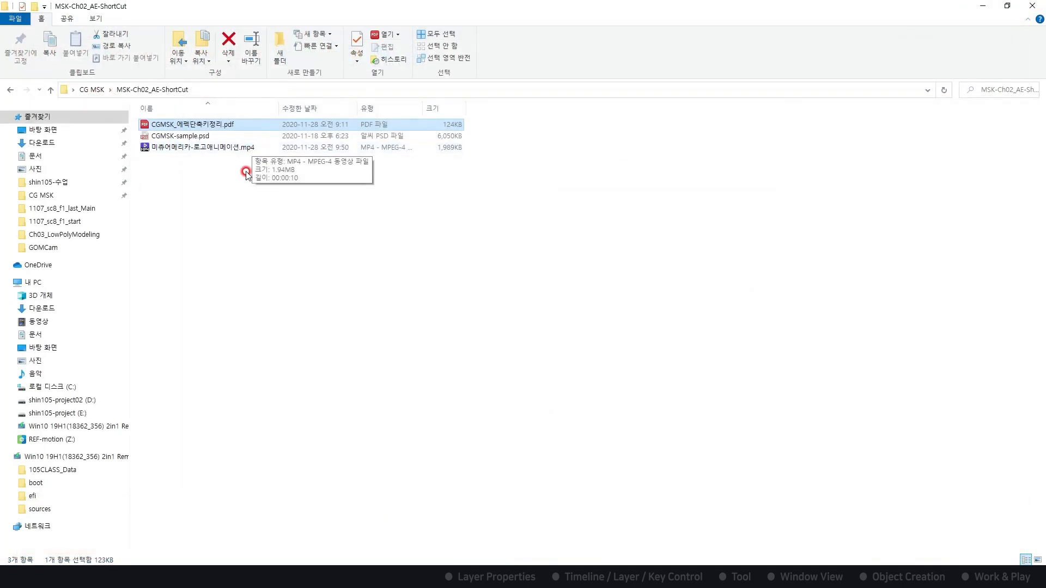
key("alt+Tab")
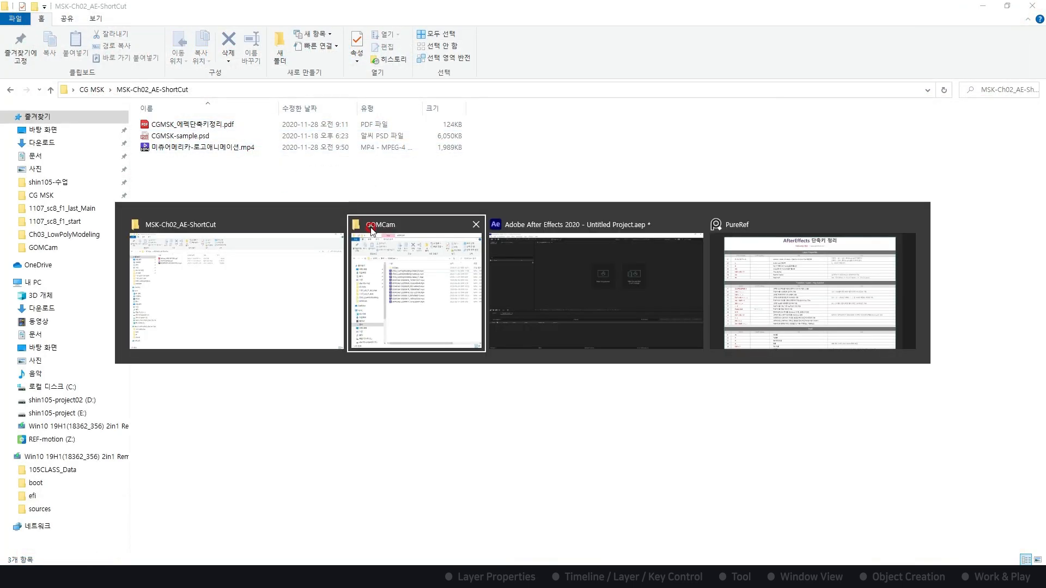
left_click(547, 292)
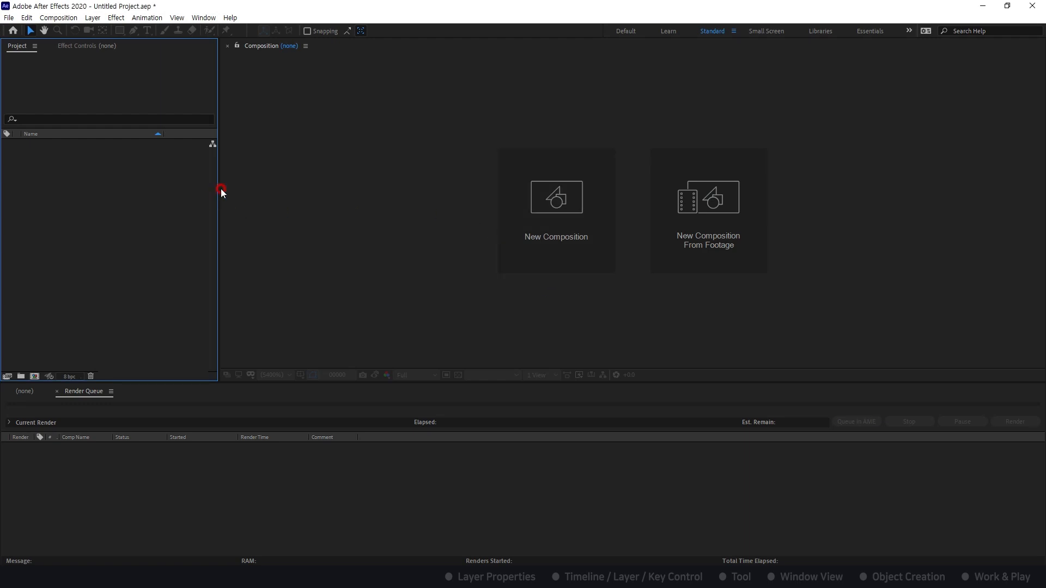
double_click(116, 217)
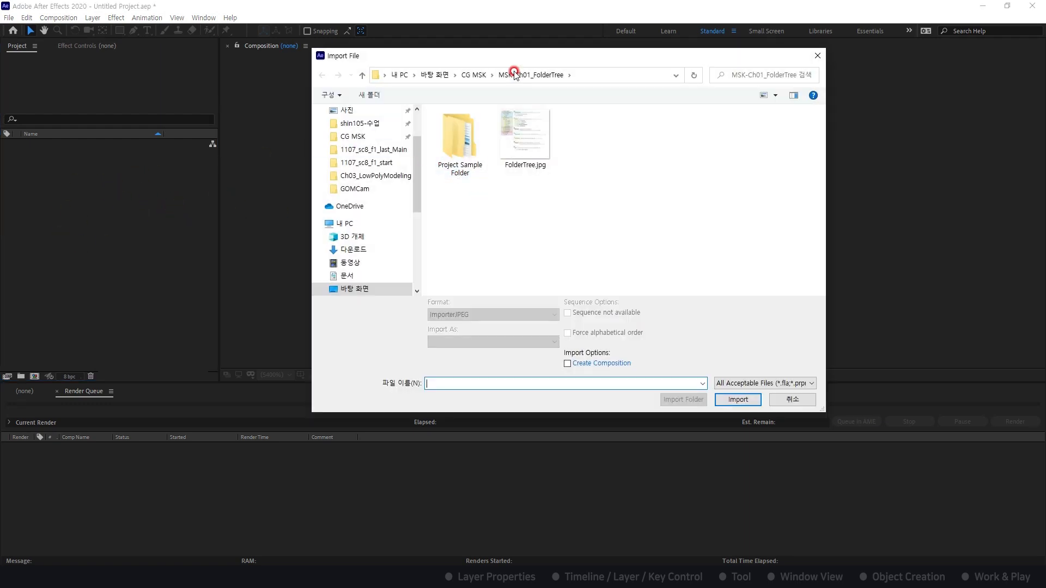
left_click(478, 76)
double_click(477, 140)
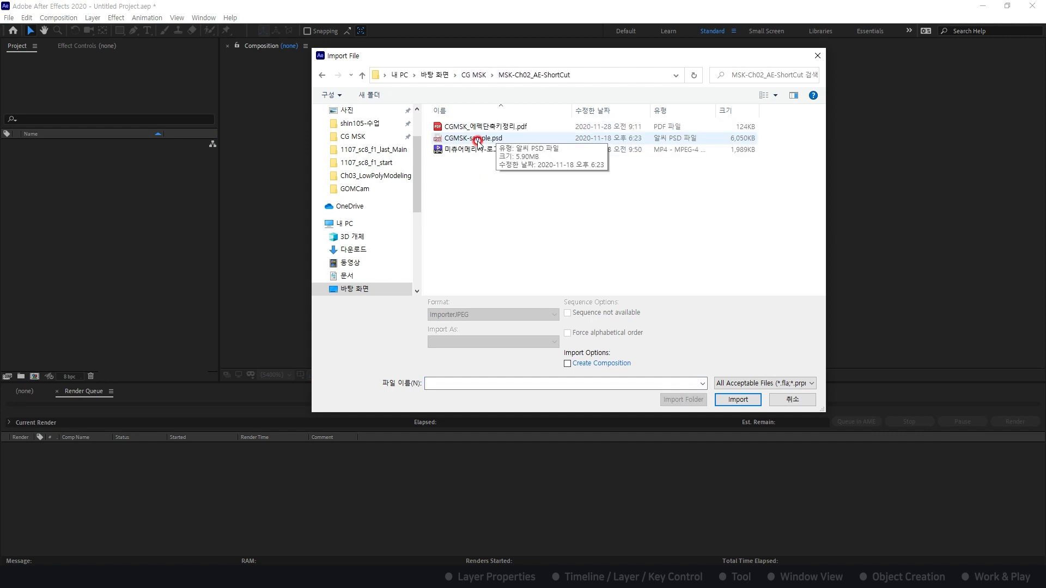
left_click(477, 139)
left_click(733, 399)
left_click(304, 273)
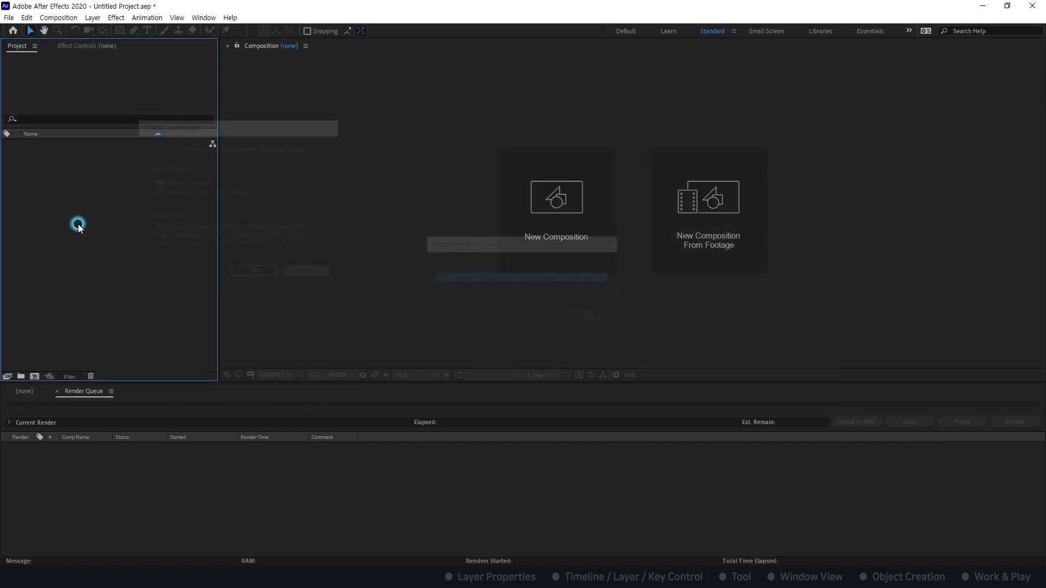
- Import CGMSK-sample.psd and the logo animation MP4 into the After Effects project from the file explorer folder
key("alt+Tab")
left_click(469, 295)
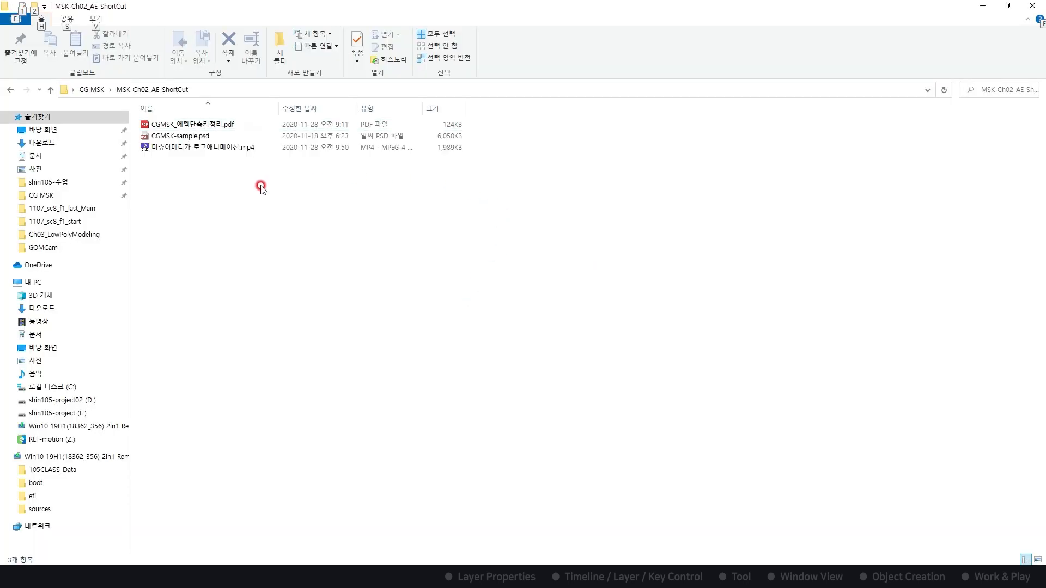
left_click_drag(306, 7, 598, 86)
left_click(537, 215)
left_click(561, 227, "shift")
left_click_drag(545, 220, 102, 221)
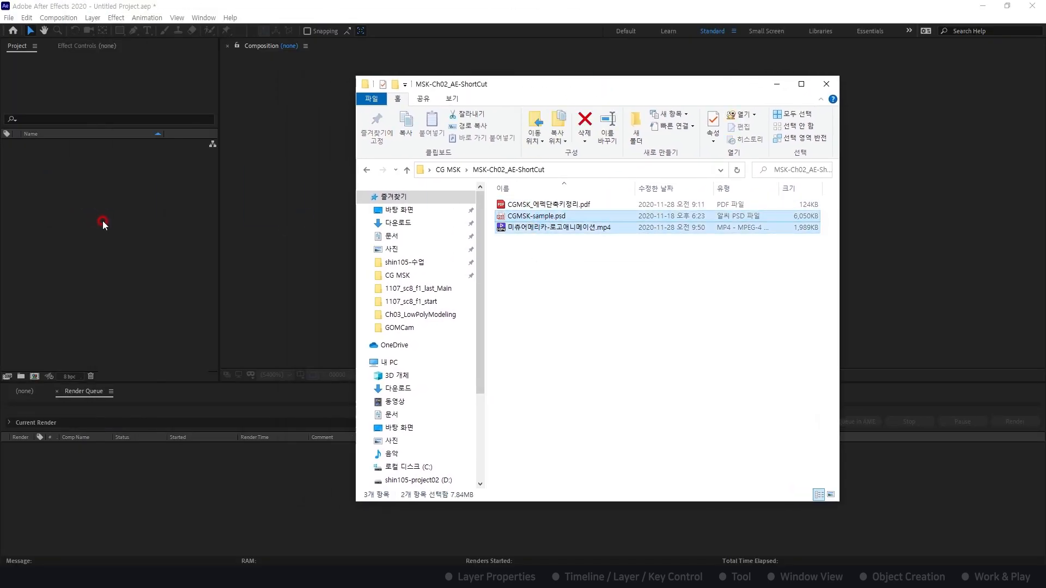
left_click(103, 222)
left_click(79, 145)
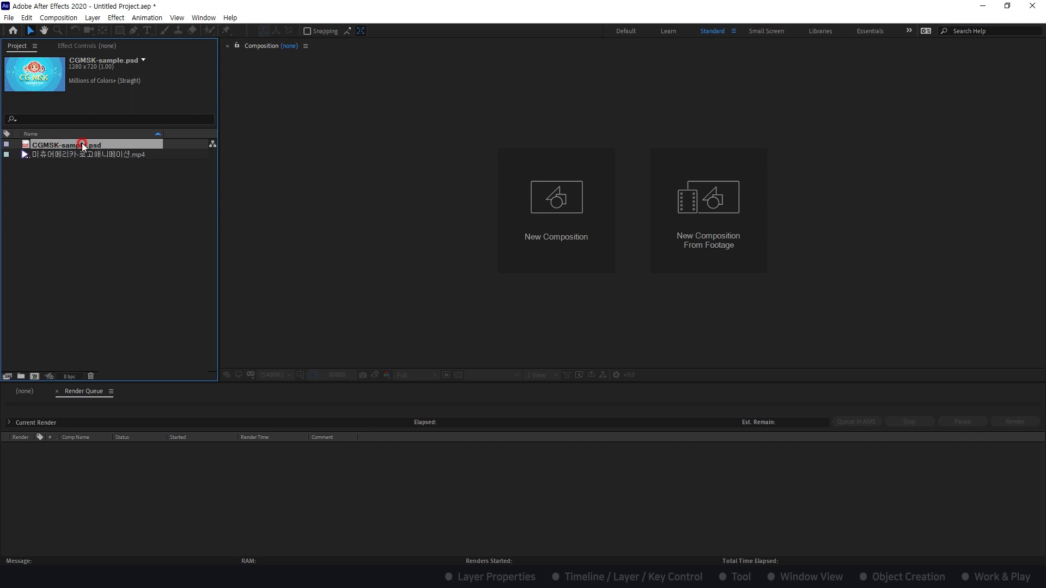
- Delete CGMSK-sample.psd and the logo animation MP4 from the project
left_click_drag(65, 164, 53, 146)
key("Delete")
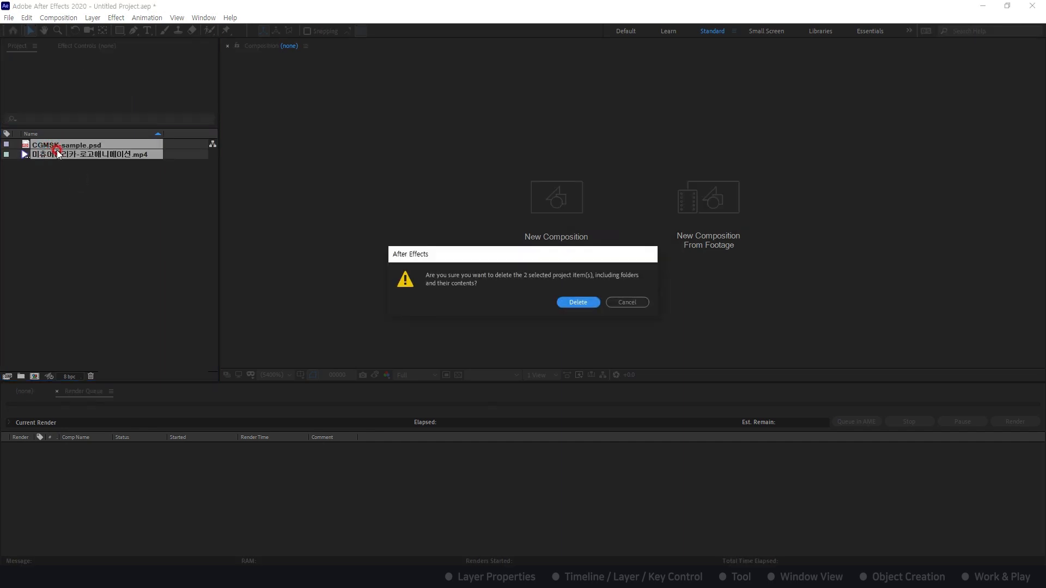
key("Return")
- Bring only CGMSK-sample.psd from the file explorer folder into the After Effects project to open its import options
key("alt+Tab")
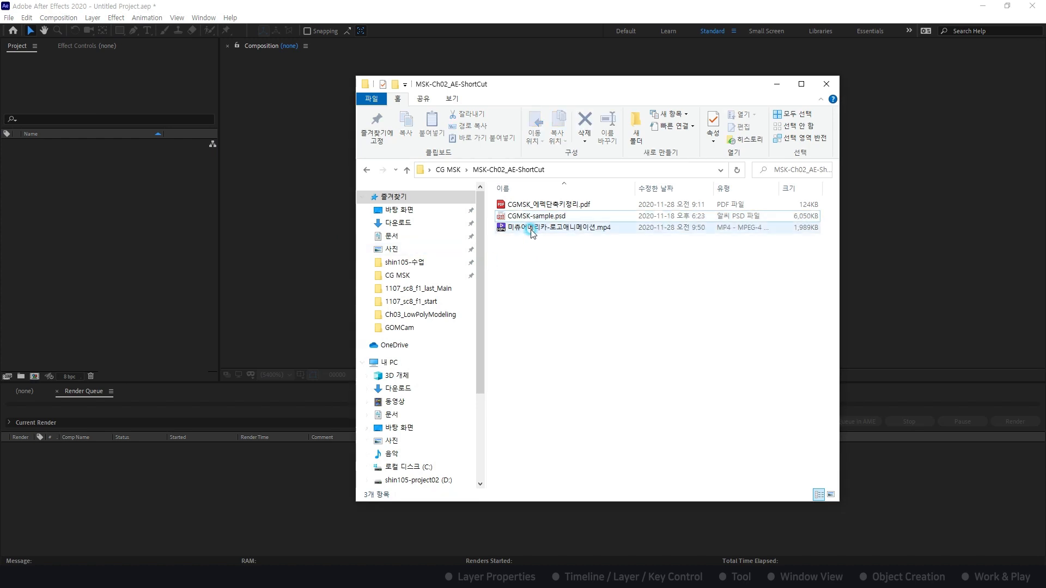
left_click_drag(543, 217, 194, 207)
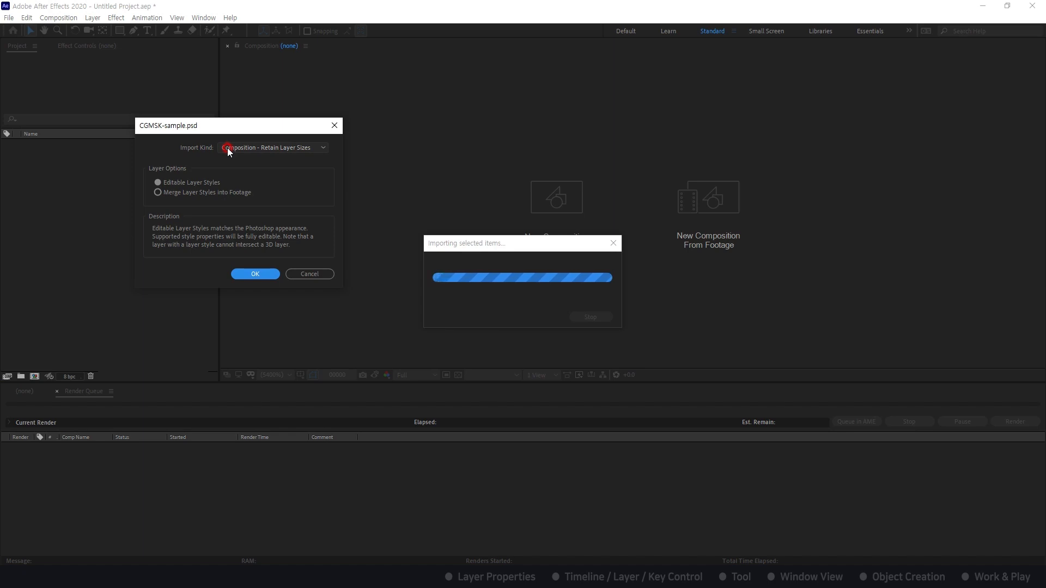
mouse_move(221, 127)
left_mouse_down()
mouse_move(245, 151)
mouse_move(211, 116)
left_mouse_up()
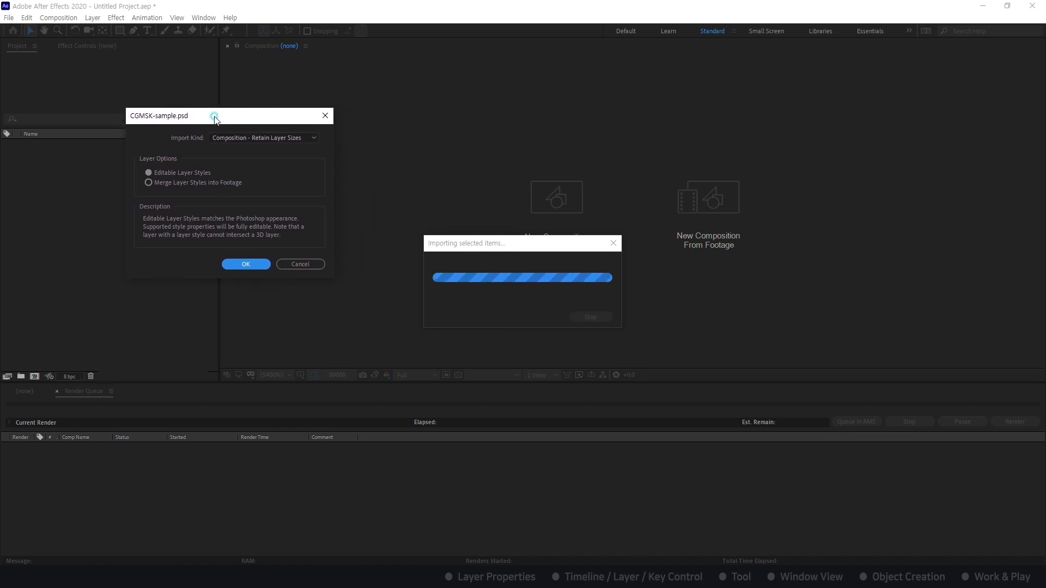
- Set the import kind to Footage with the Choose Layer option, and look through the selectable PSD layers
left_click(250, 135)
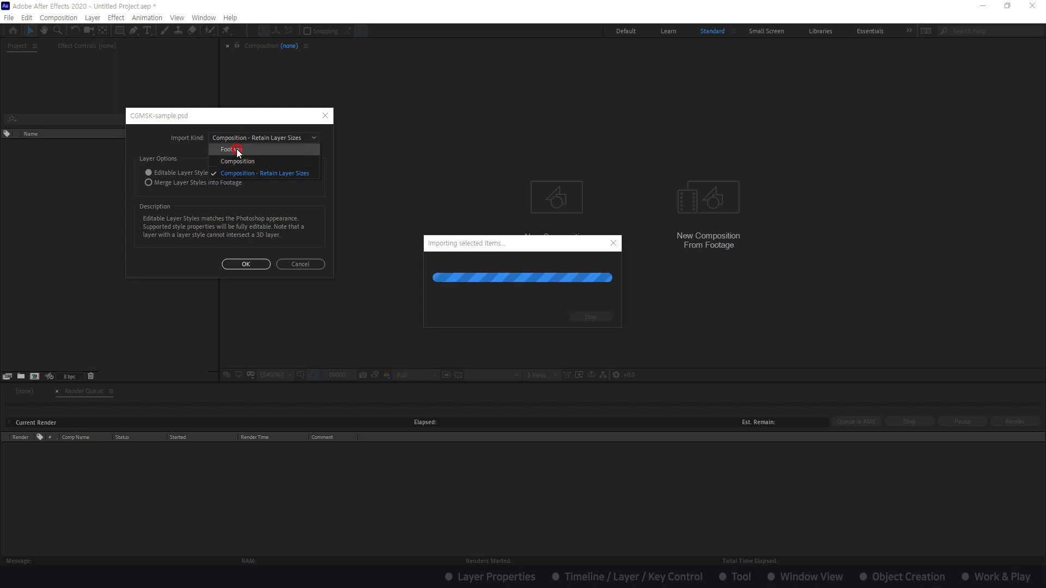
left_click(235, 150)
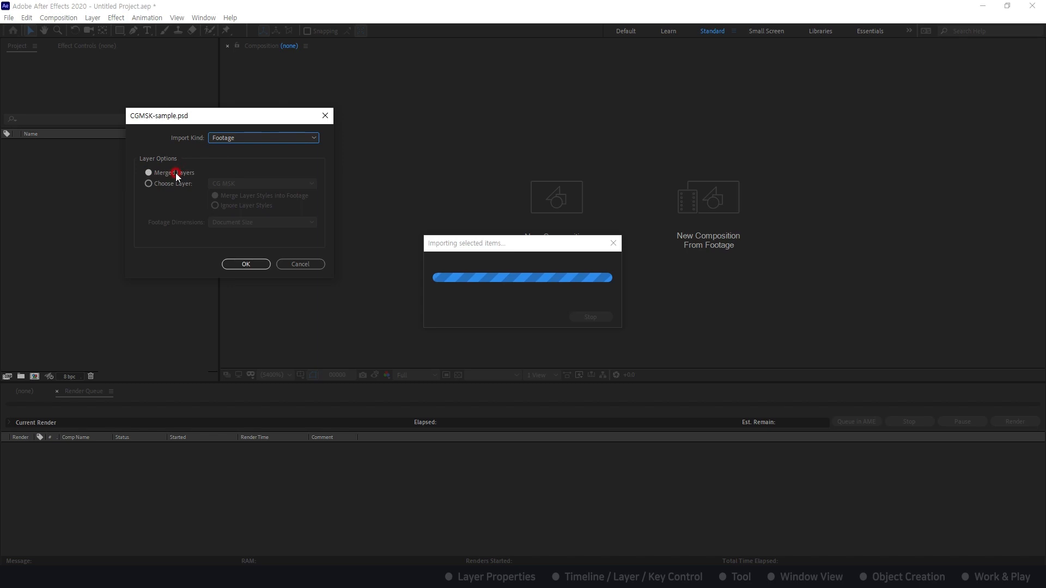
left_click(166, 185)
left_click(223, 183)
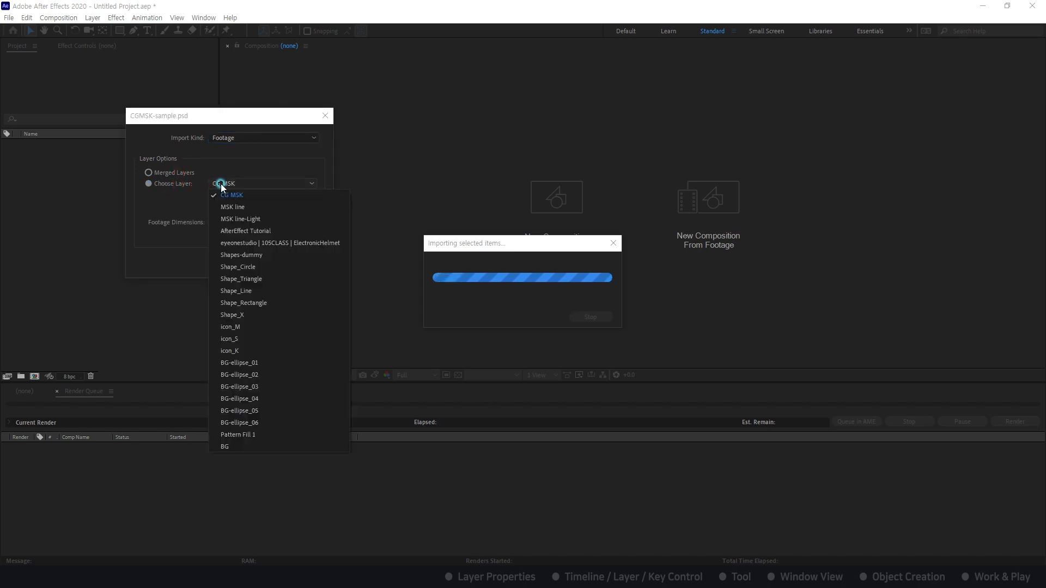
left_click(184, 207)
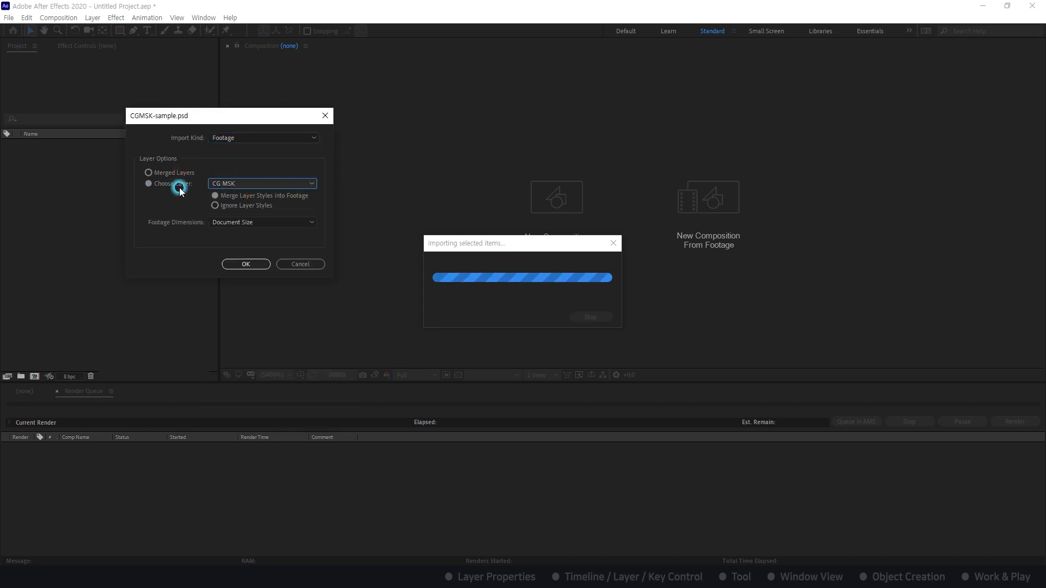
left_click(240, 137)
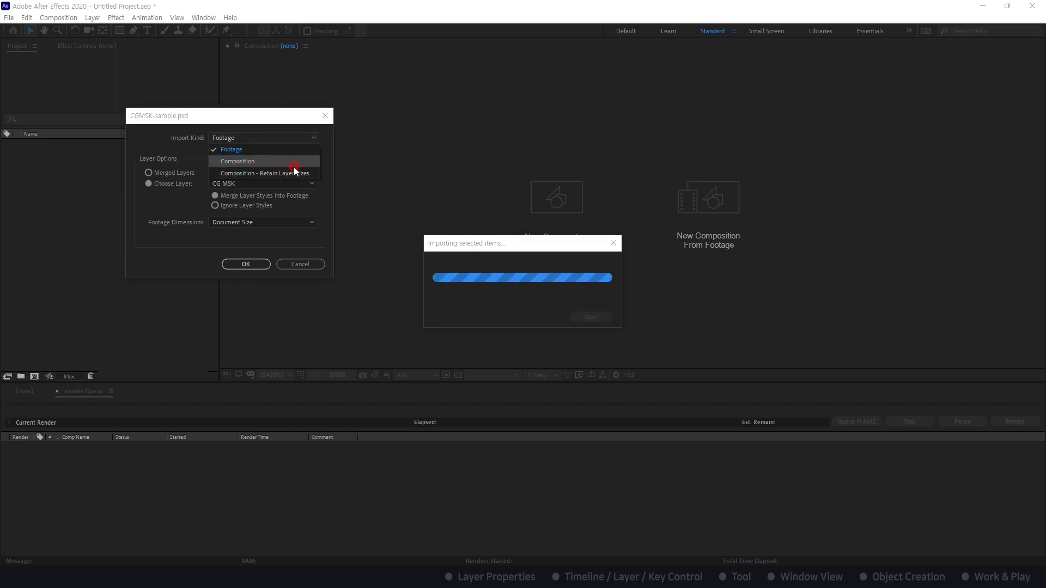
left_click_drag(313, 157, 325, 183)
left_click(330, 185)
mouse_move(395, 66)
left_mouse_down()
mouse_move(432, 86)
mouse_move(542, 88)
left_mouse_up()
left_click_drag(379, 97, 550, 113)
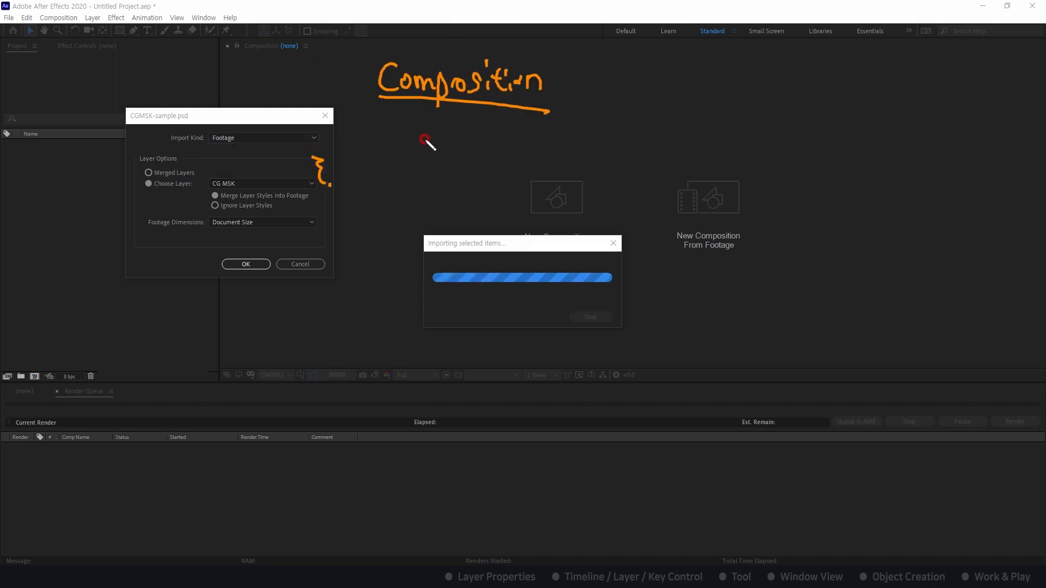
mouse_move(430, 178)
left_mouse_down()
mouse_move(498, 177)
mouse_move(476, 166)
left_mouse_up()
mouse_move(408, 126)
left_mouse_down()
mouse_move(514, 133)
mouse_move(513, 222)
mouse_move(394, 180)
mouse_move(397, 119)
left_mouse_up()
mouse_move(726, 67)
left_mouse_down()
mouse_move(719, 102)
mouse_move(771, 86)
mouse_move(800, 101)
left_mouse_up()
left_click_drag(811, 77, 815, 102)
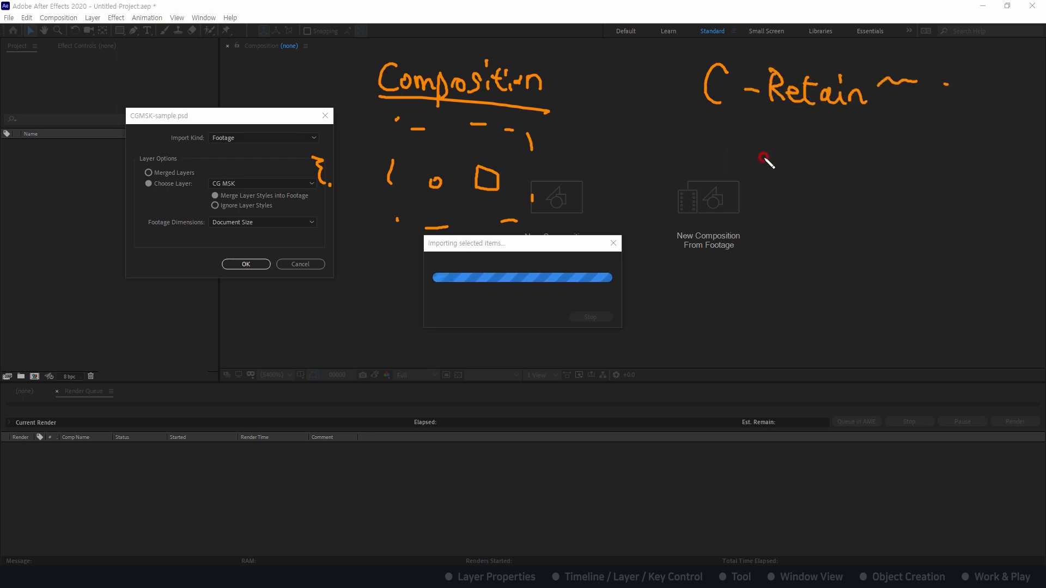
mouse_move(761, 155)
left_mouse_down()
mouse_move(811, 158)
mouse_move(812, 185)
left_mouse_up()
left_click_drag(811, 157, 812, 185)
left_click_drag(754, 150, 759, 149)
left_click_drag(764, 150, 768, 150)
left_click_drag(757, 154, 768, 170)
left_click_drag(765, 173, 752, 177)
left_click_drag(748, 177, 748, 174)
left_click_drag(747, 158, 751, 154)
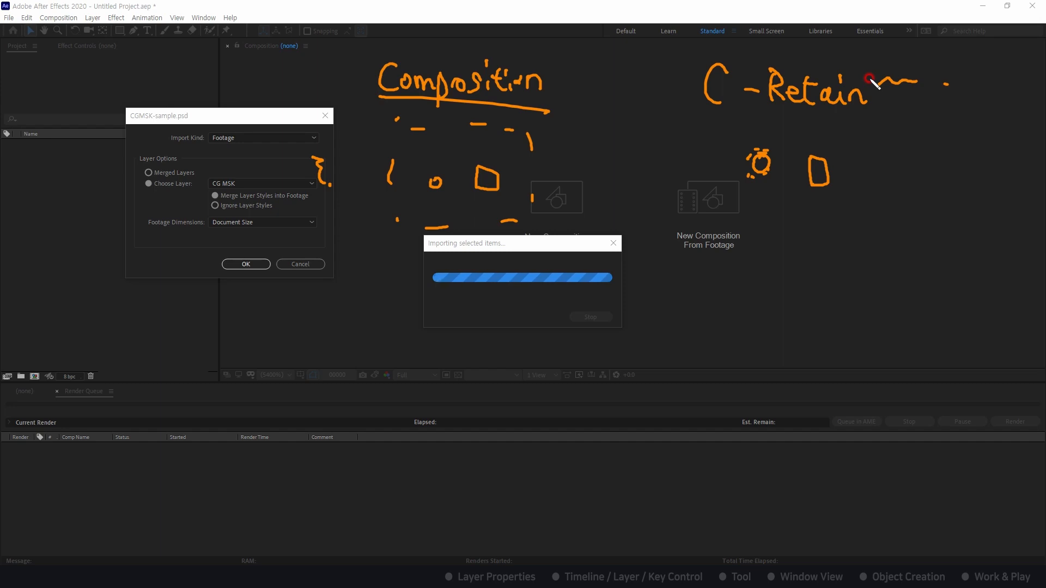
key("Escape")
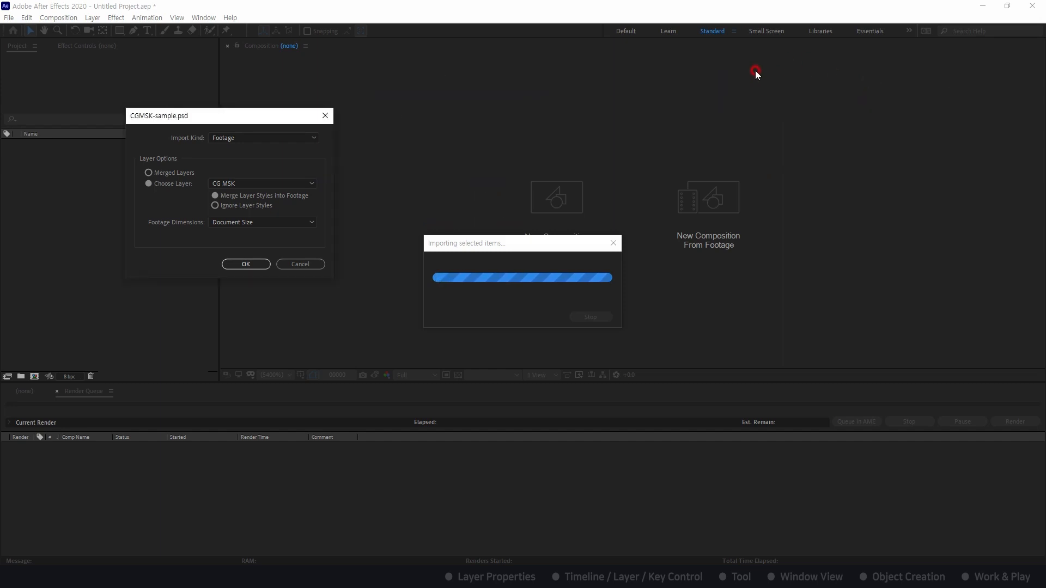
- Set the PSD's import kind to Composition and complete the import with editable layer styles
left_click_drag(222, 119, 212, 120)
left_click(226, 140)
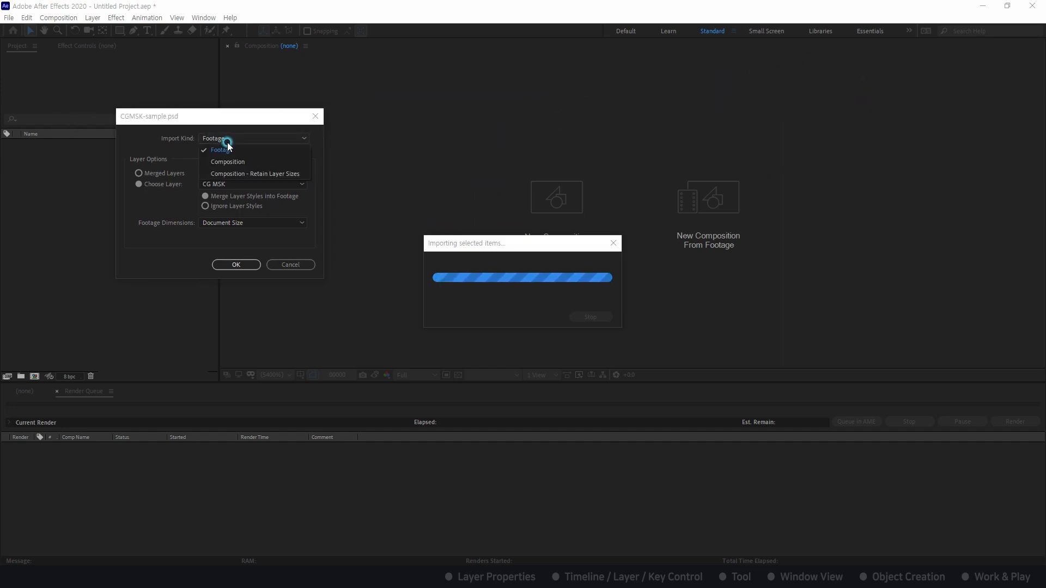
left_click(229, 162)
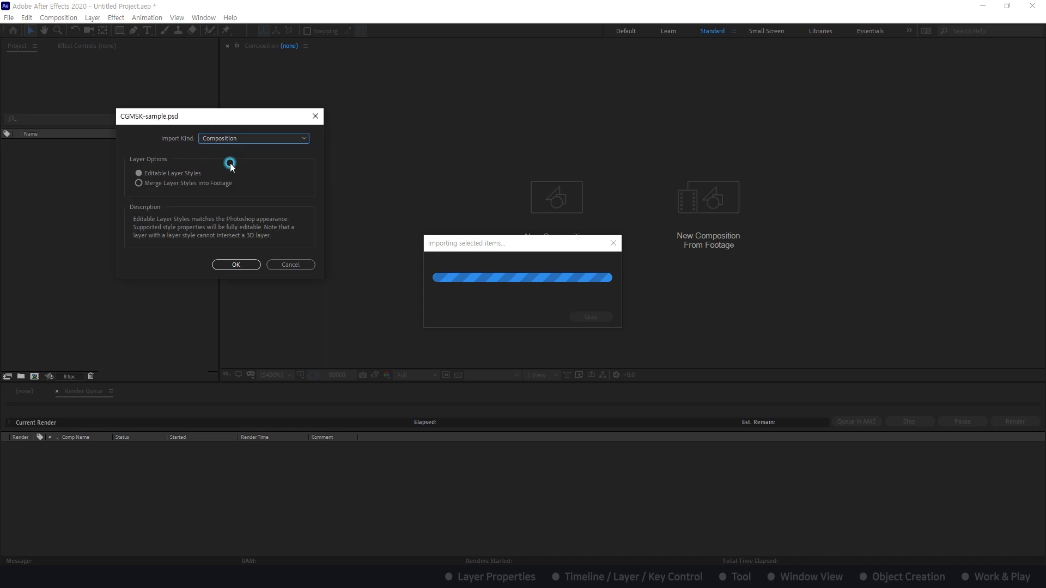
left_click(235, 264)
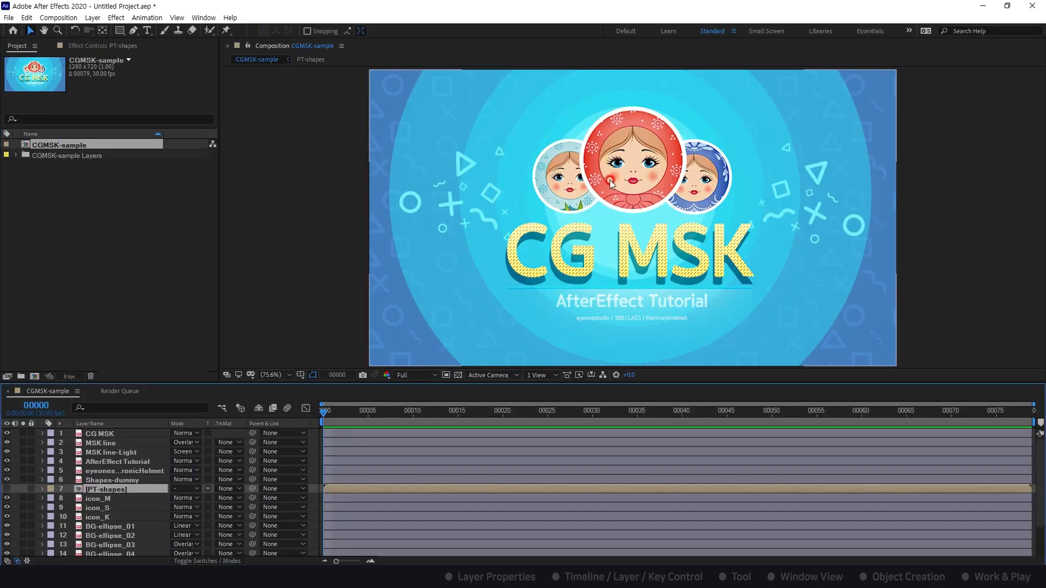
- Try moving the CG MSK layer in the composition view, and undo the move
left_click_drag(629, 180, 570, 220)
scroll(581, 222, "down", 2)
key("ctrl+z")
- Delete the CGMSK-sample composition and the CGMSK-sample Layers folder from the project, confirming the deletion
left_click(119, 196)
left_click(57, 145)
left_click(63, 156, "shift")
key("Delete")
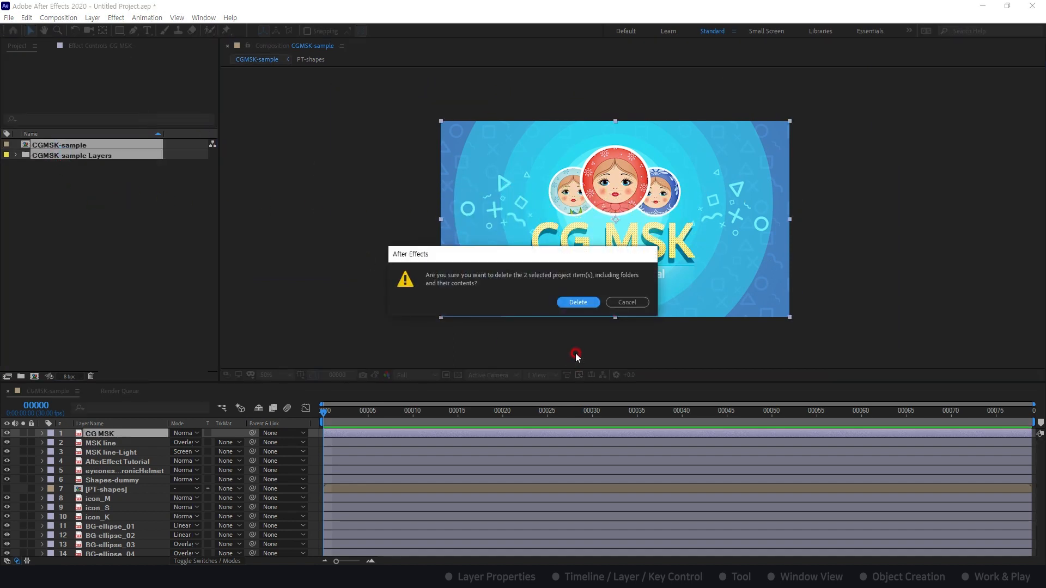
left_click(573, 302)
- Import CGMSK-sample.psd from the file explorer as Composition - Retain Layer Sizes with editable layer styles, and open the resulting composition
key("alt+Tab")
left_click_drag(537, 216, 104, 182)
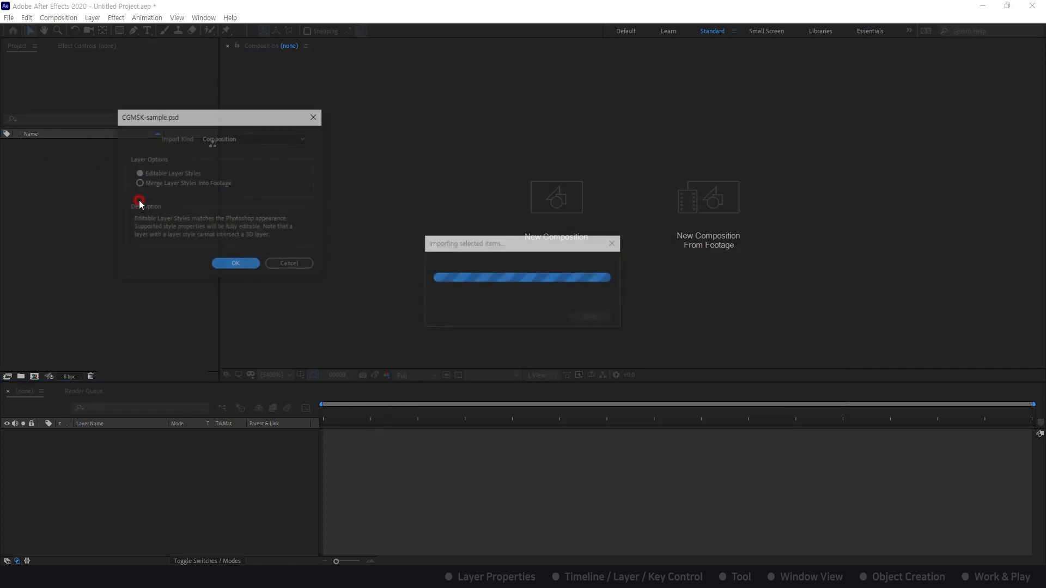
left_click(224, 139)
left_click(236, 173)
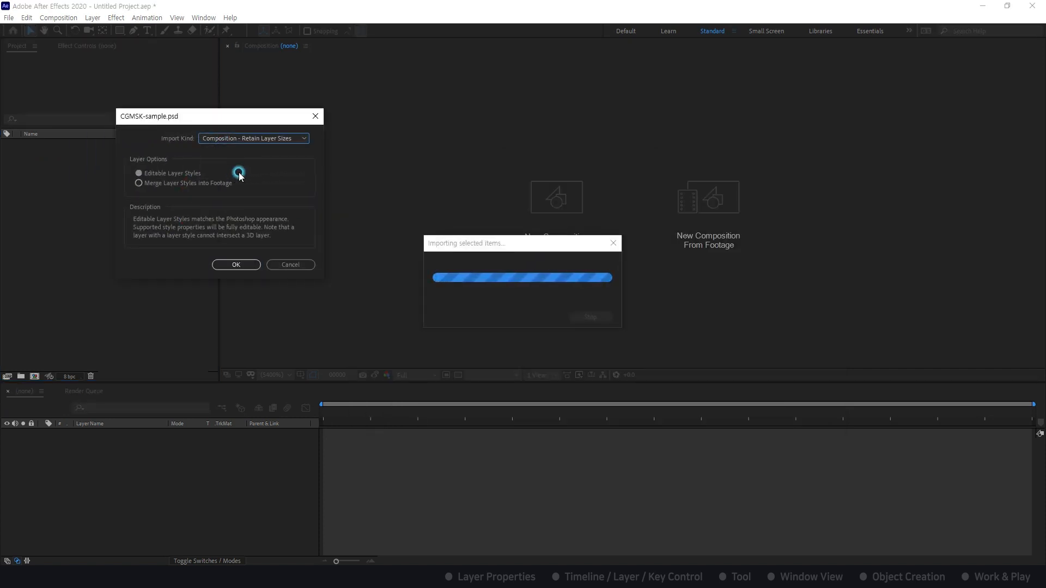
left_click(235, 263)
left_click(57, 146)
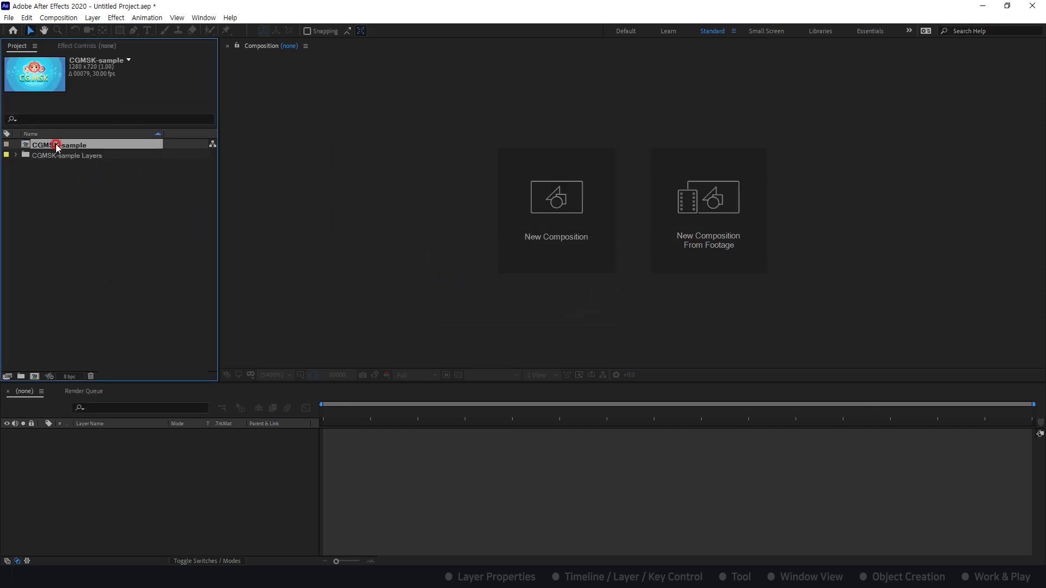
double_click(59, 146)
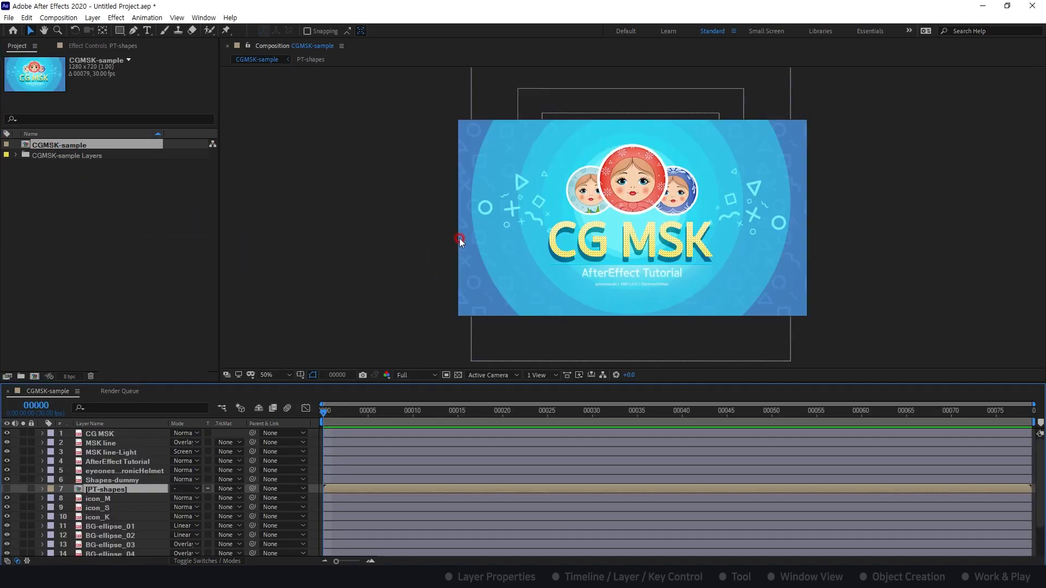
- Try moving the CG MSK layer in the composition imported with retained layer sizes, and undo the move
left_click(569, 257)
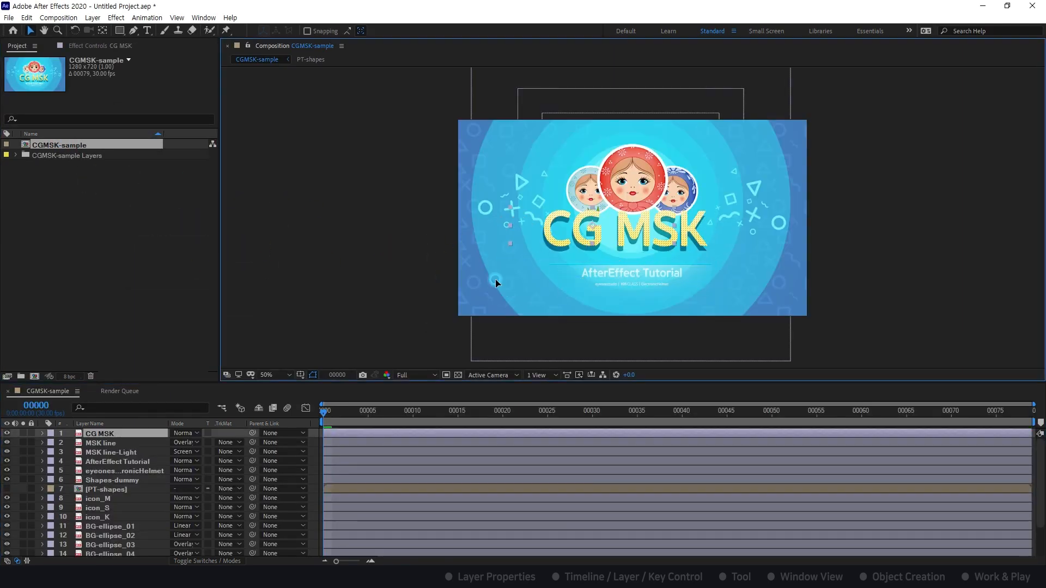
left_click(624, 281)
mouse_move(624, 280)
left_mouse_down()
mouse_move(597, 293)
mouse_move(612, 278)
left_mouse_up()
key("ctrl+z")
- Inspect the bounds of the MSK line-Light and MSK line layers, and view the Layer Properties section of the shortcut sheet
left_click(120, 450)
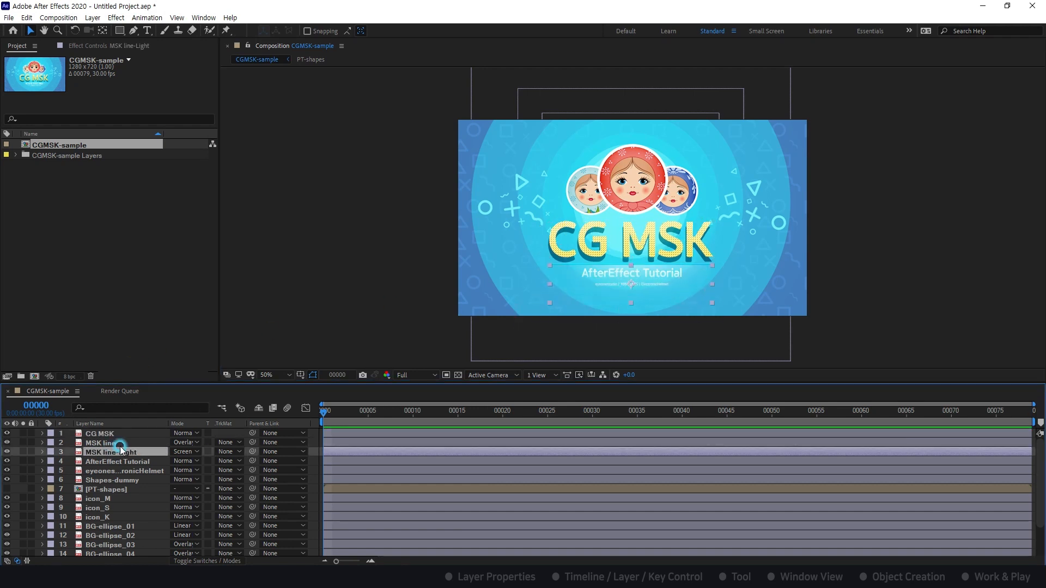
left_click(127, 442)
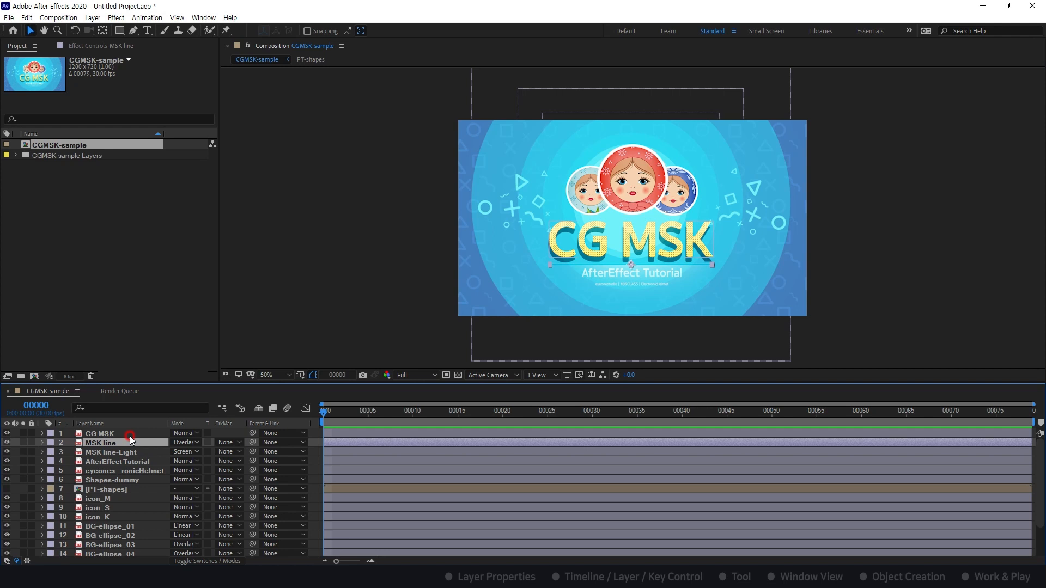
key("alt+Tab")
left_click(482, 100)
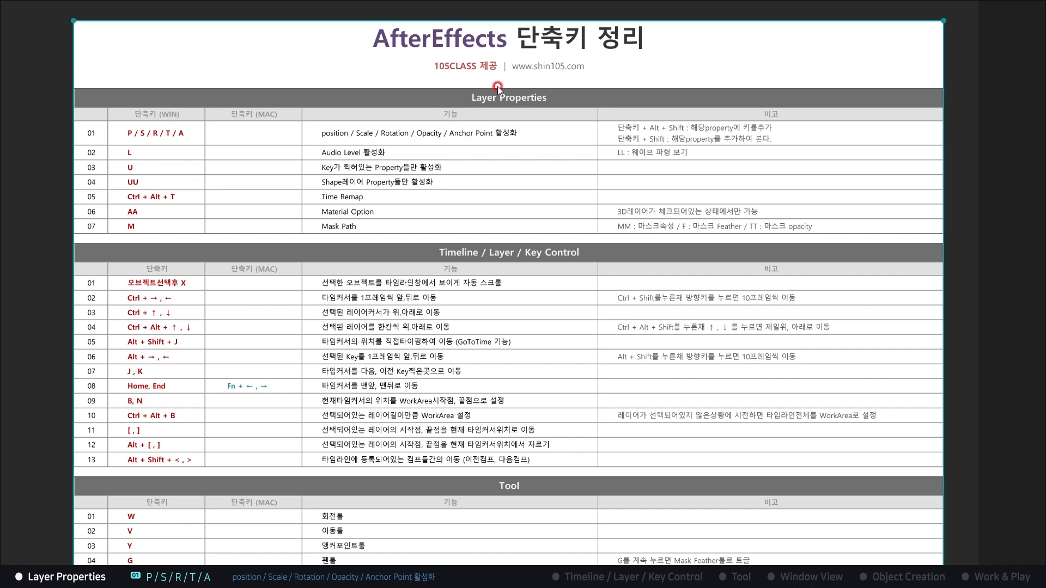
- Back in After Effects, try moving the CG MSK layer and turning it with the Rotation tool, and undo the changes
key("alt+Tab")
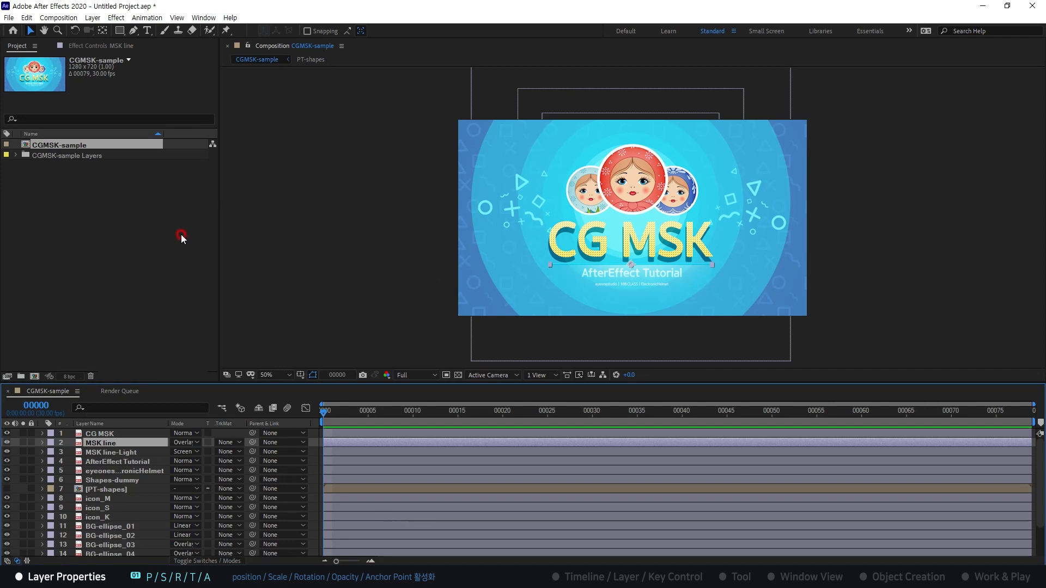
left_click(127, 230)
left_click(598, 249)
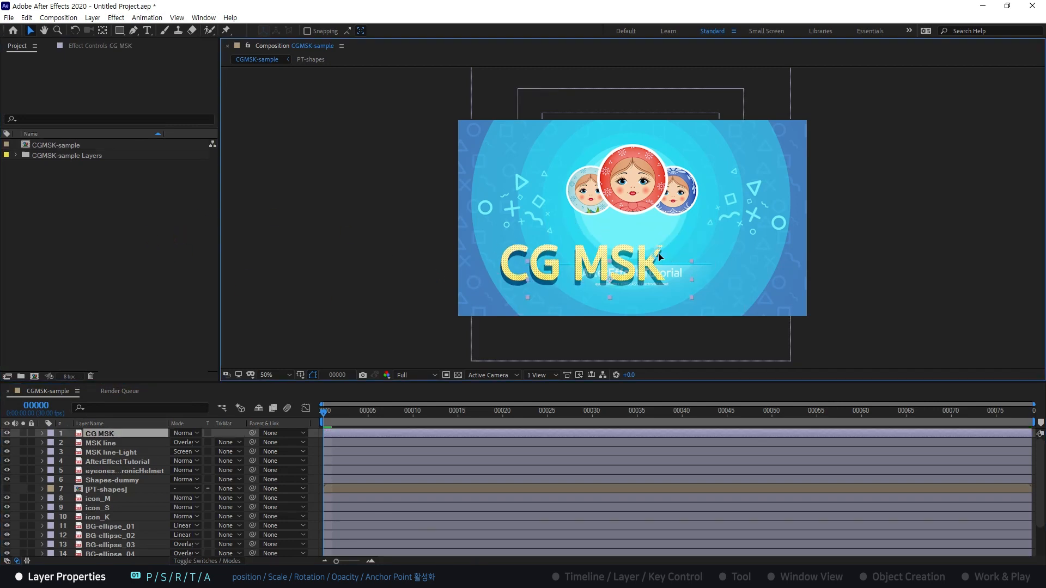
key("w")
left_click_drag(682, 246, 646, 237)
left_click_drag(567, 275, 703, 243)
left_click(581, 266)
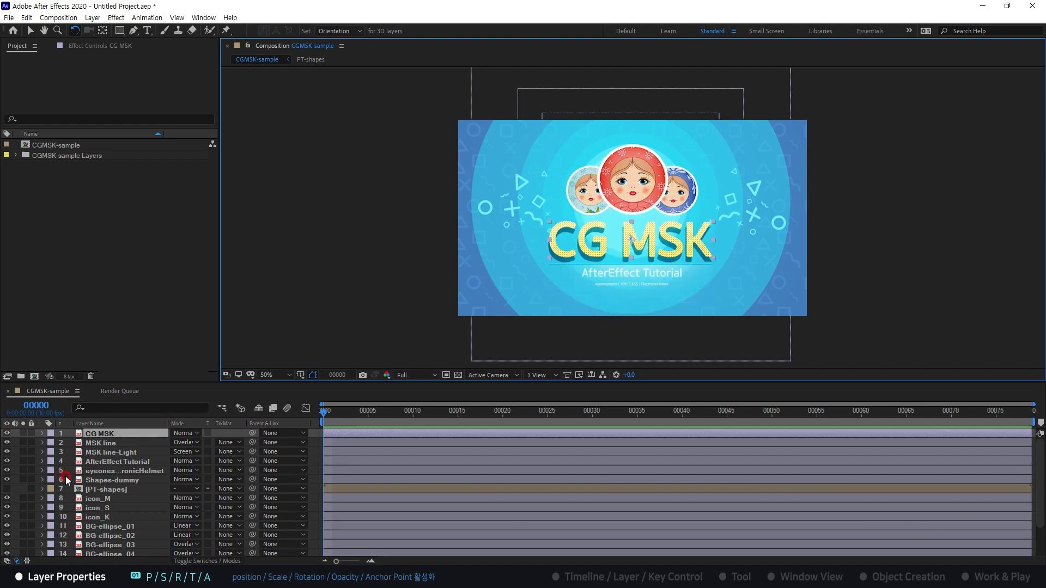
- Expand the CG MSK layer's Transform properties, try animating Rotation with keyframes at frames 0 and 10, and clear the animation
left_click(110, 434)
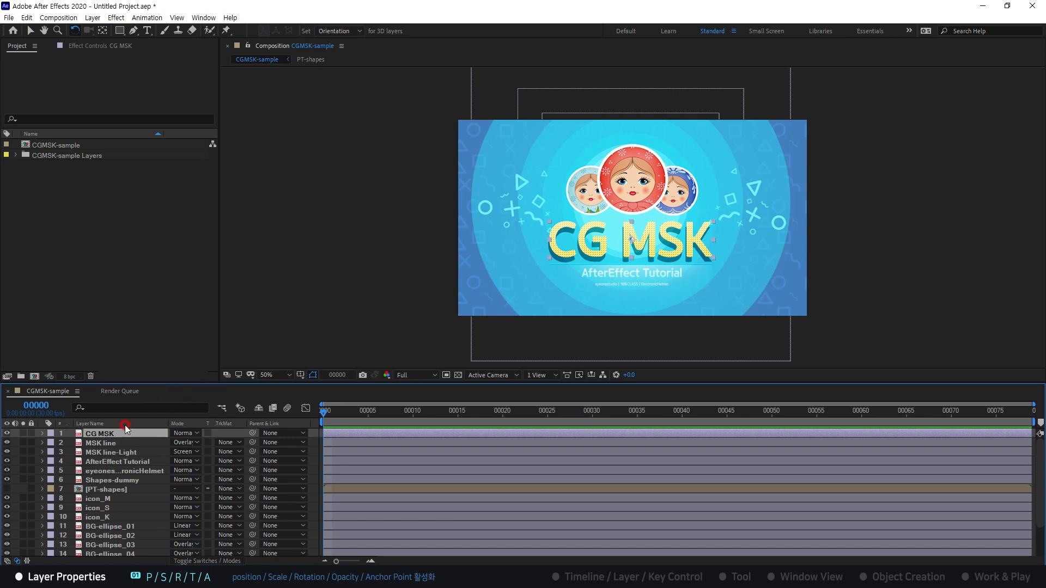
left_click(38, 434)
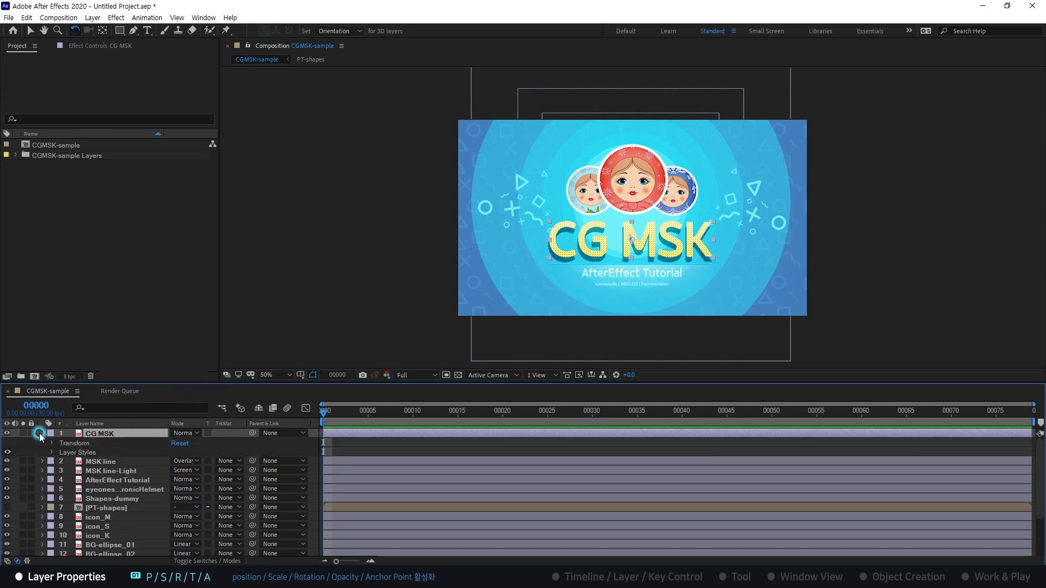
left_click(53, 443)
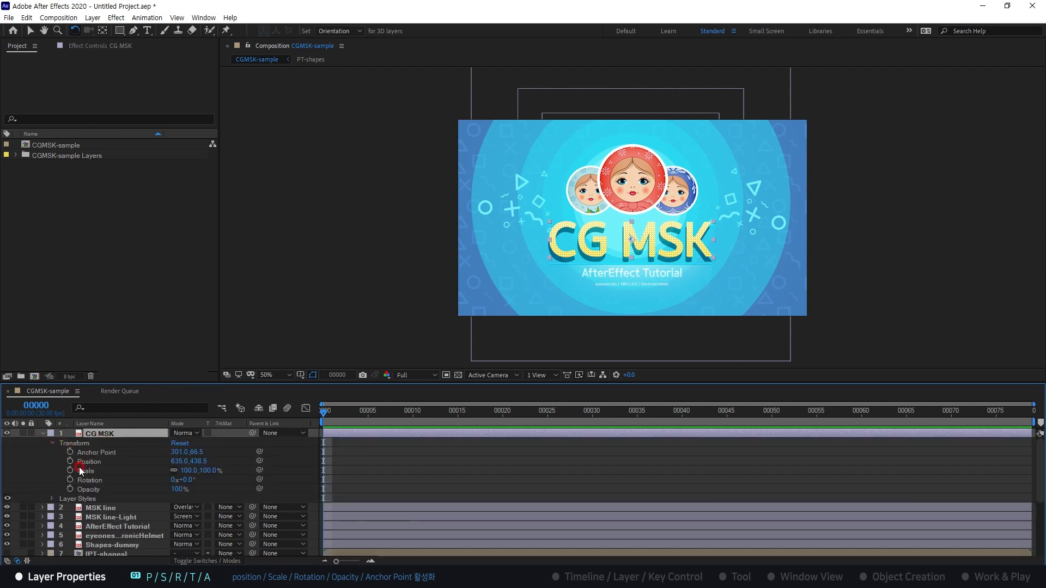
left_click(68, 480)
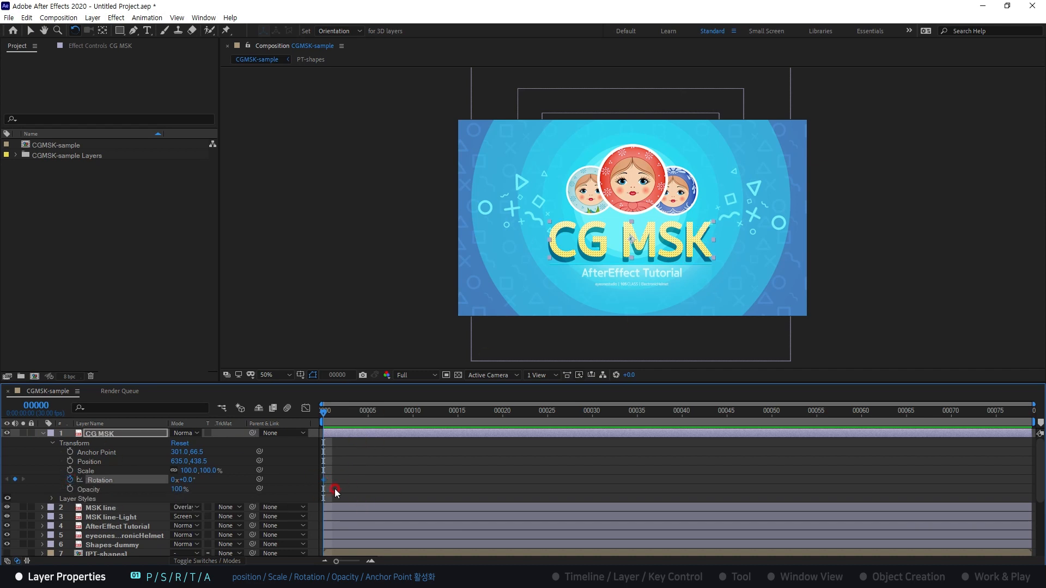
left_click(414, 413)
left_click_drag(690, 234, 573, 248)
left_click_drag(417, 393, 323, 434)
left_click(43, 434)
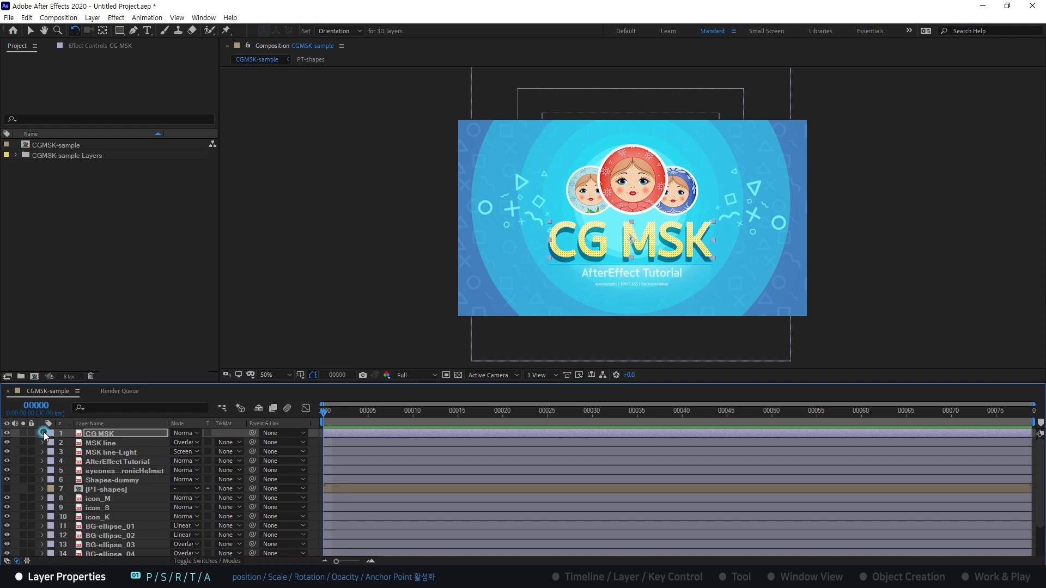
- Expand the Transform properties of the CG MSK and MSK line layers for comparison, collapse both, and select CG MSK
left_click(43, 433)
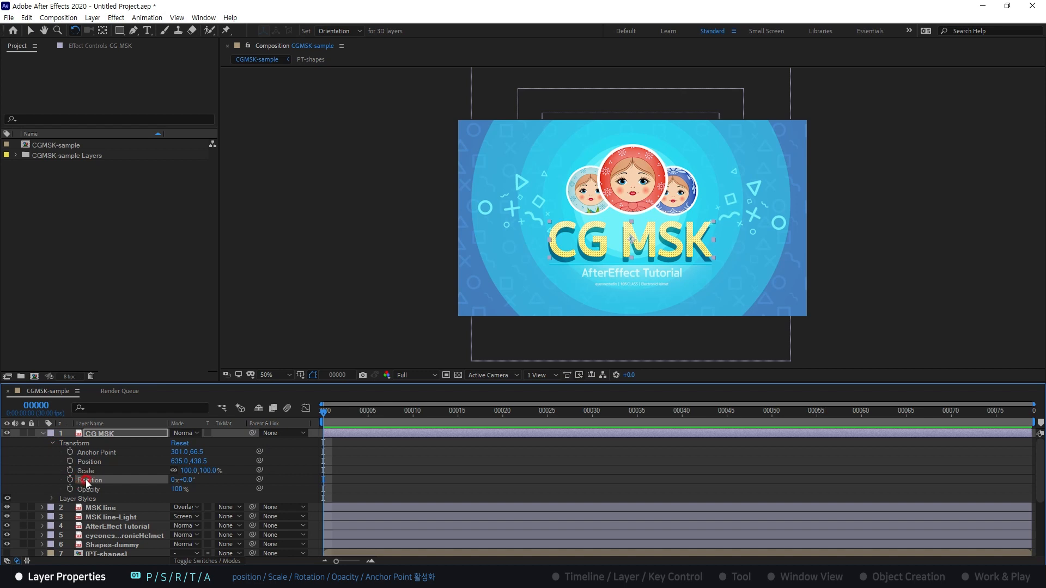
scroll(18, 467, "down", 1)
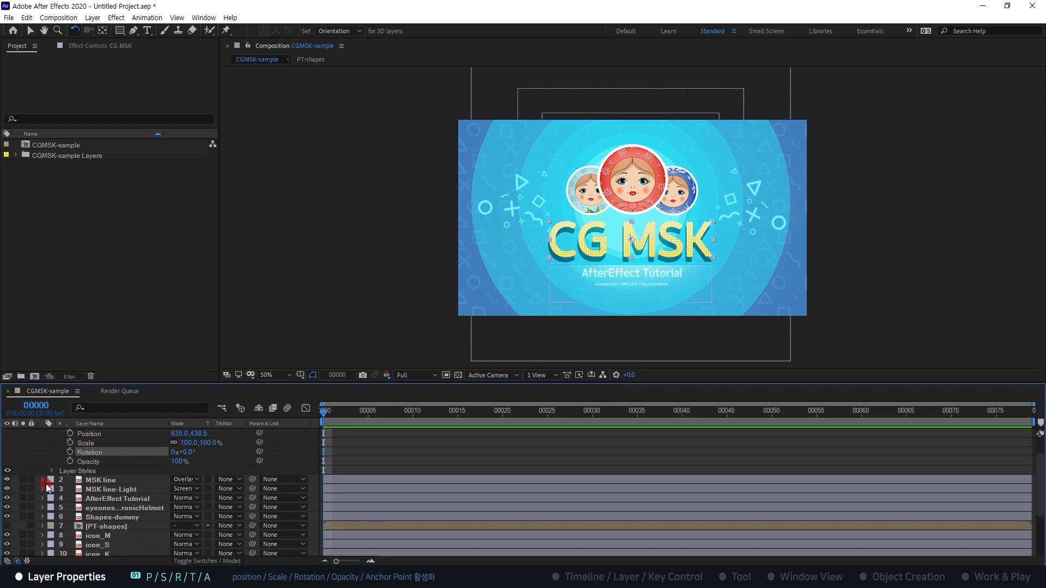
left_click(42, 480)
left_click(50, 487)
scroll(89, 472, "up", 1)
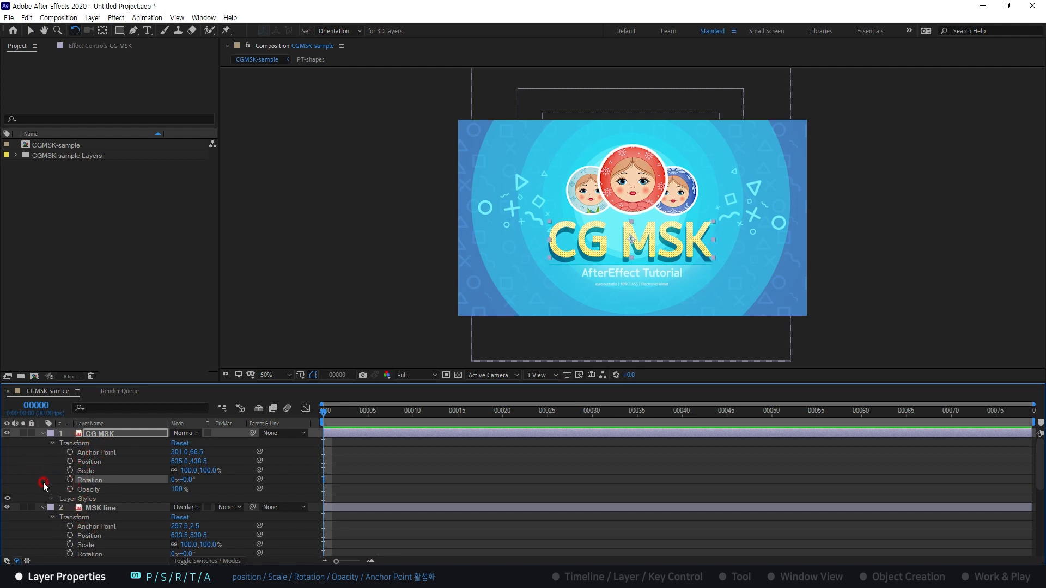
left_click(43, 507)
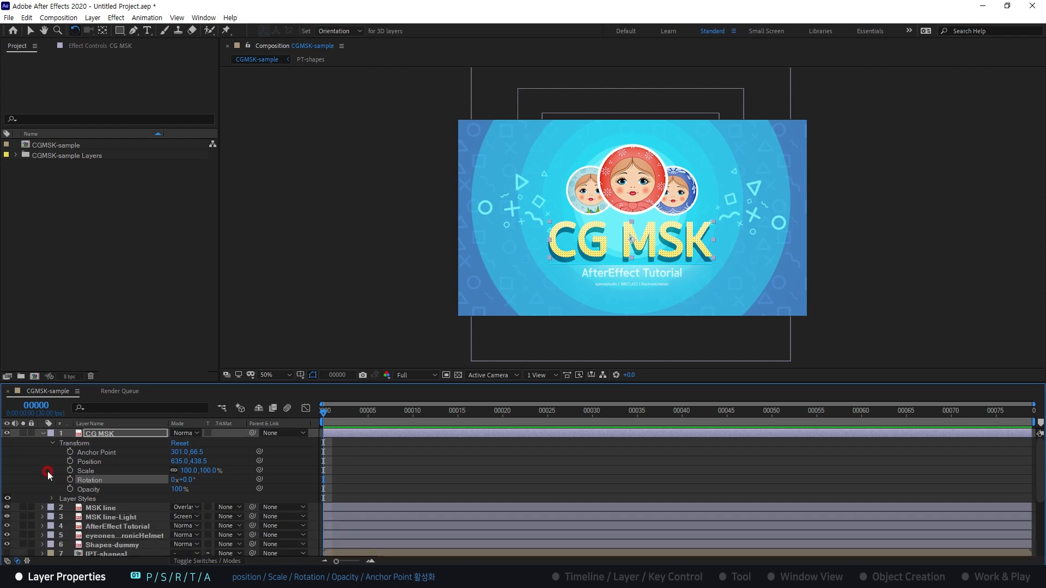
left_click(42, 434)
left_click(106, 442)
left_click(104, 435)
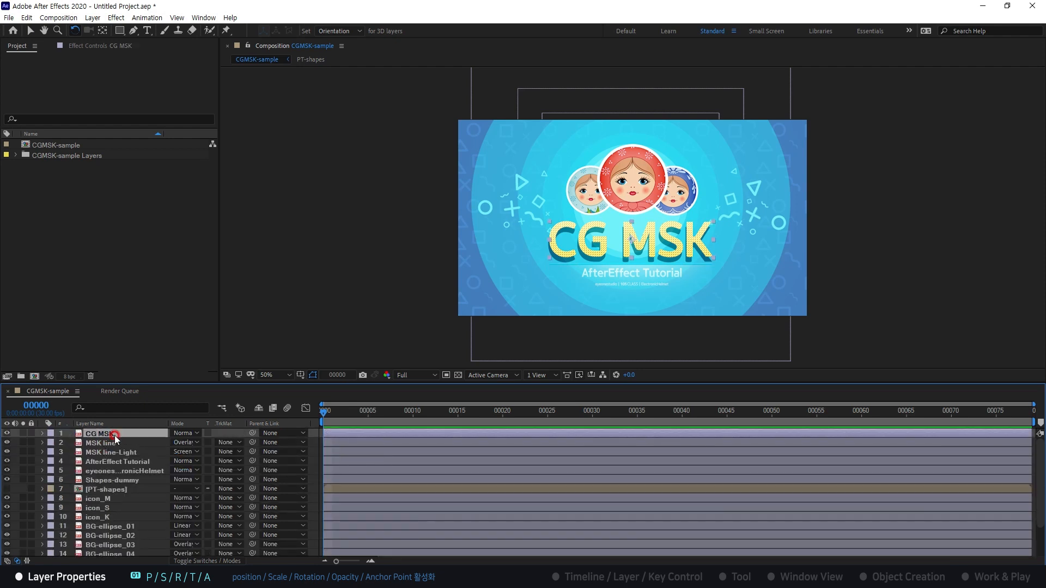
- Check the shortcut sheet, and reveal the CG MSK layer's Position, Scale, Rotation, Opacity and Anchor Point one at a time
key("alt+Tab")
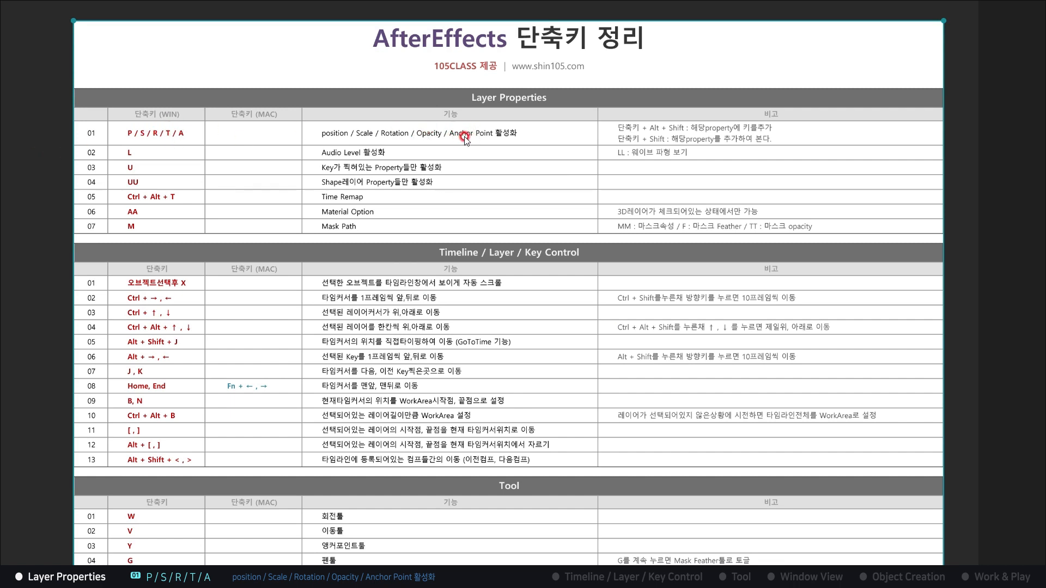
key("alt+Tab")
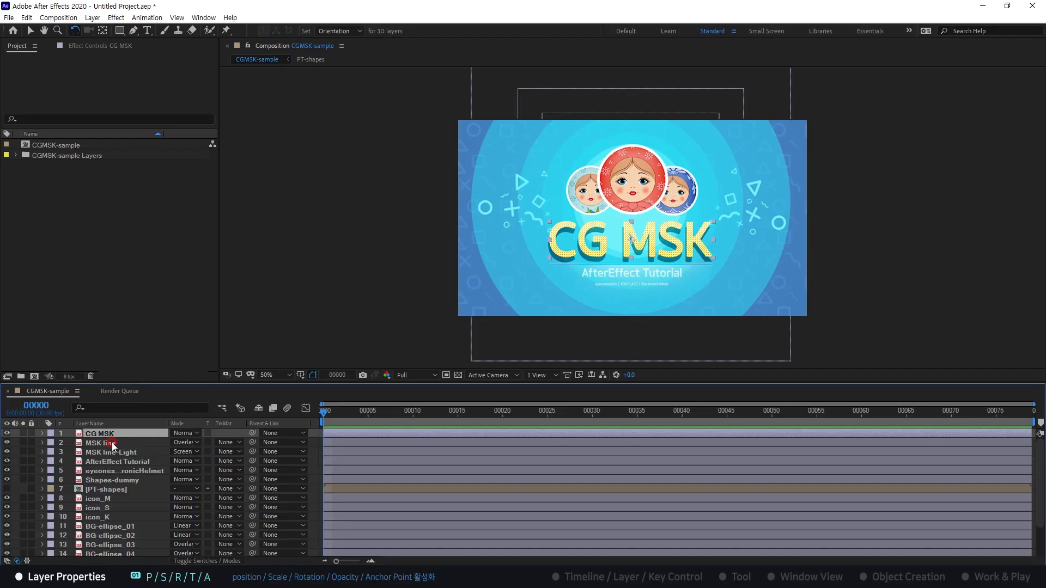
key("p")
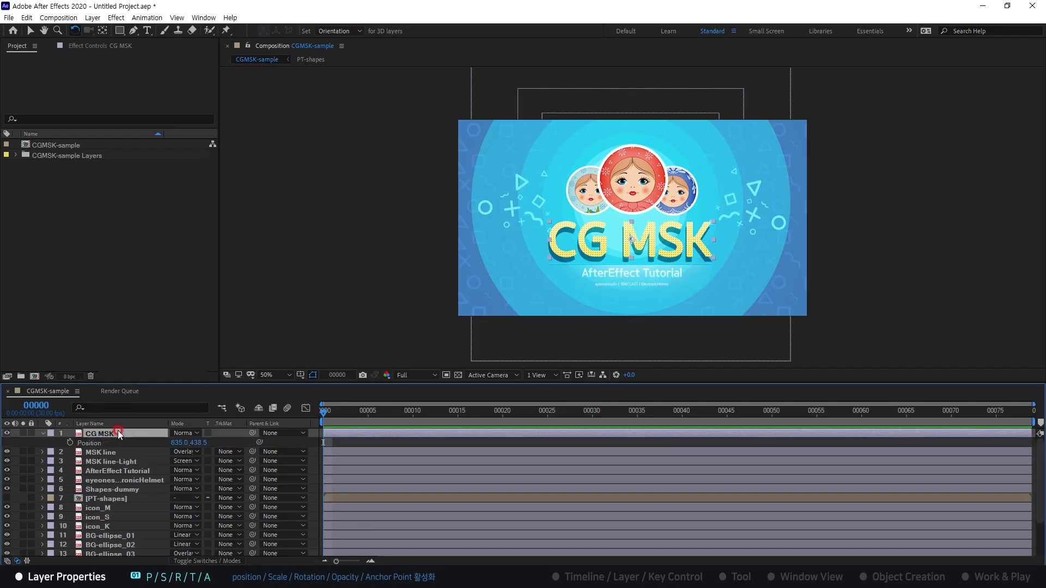
key("s")
key("r")
key("t")
key("a")
key("a")
key("alt+Tab")
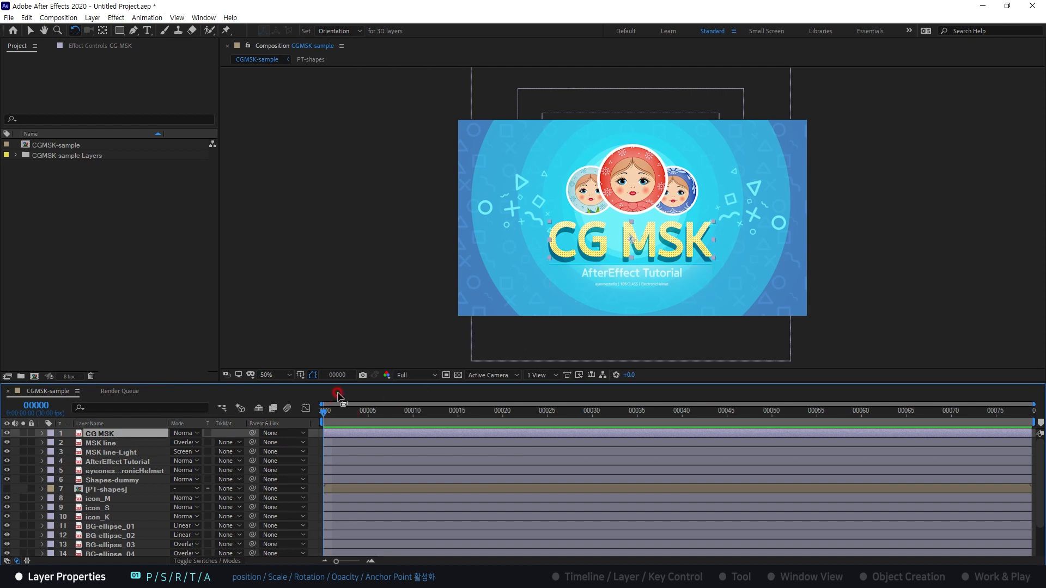
- Try animating the CG MSK layer's Rotation from frame 0 to about -184° at frame 10, and remove the Rotation keyframes
key("r")
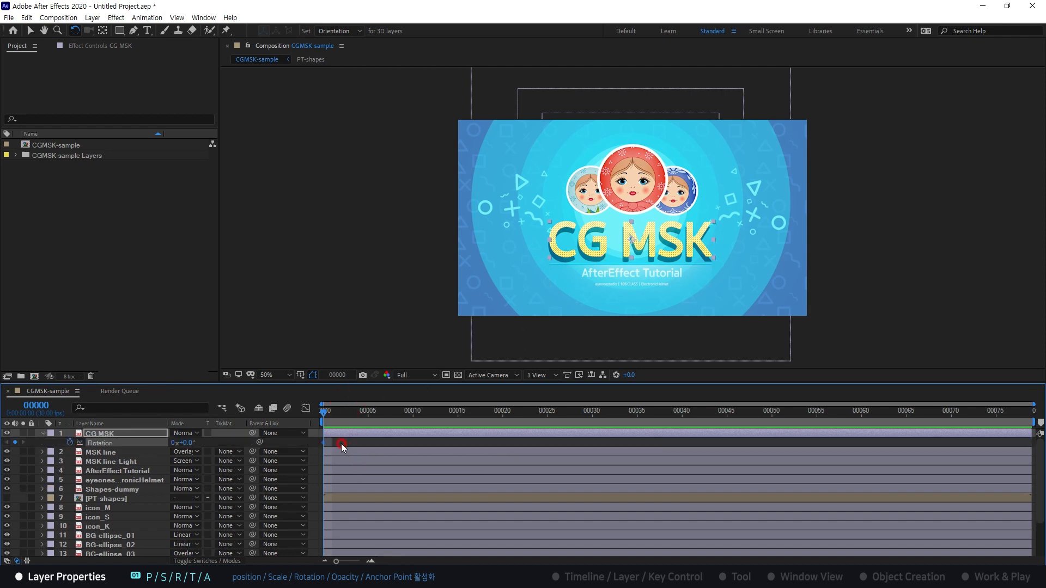
left_click(413, 410)
left_click_drag(696, 239, 527, 248)
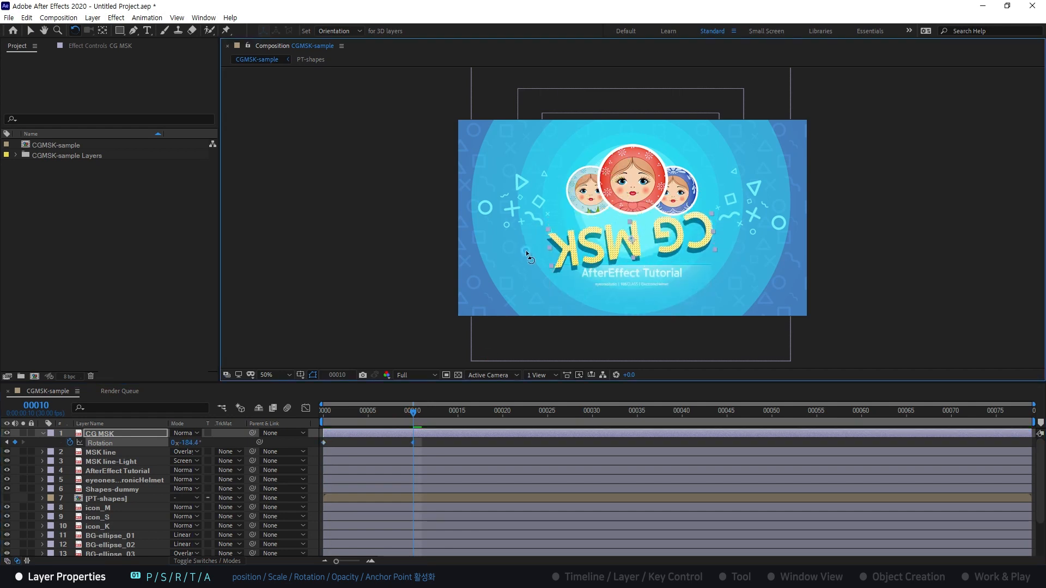
left_click_drag(395, 411, 163, 426)
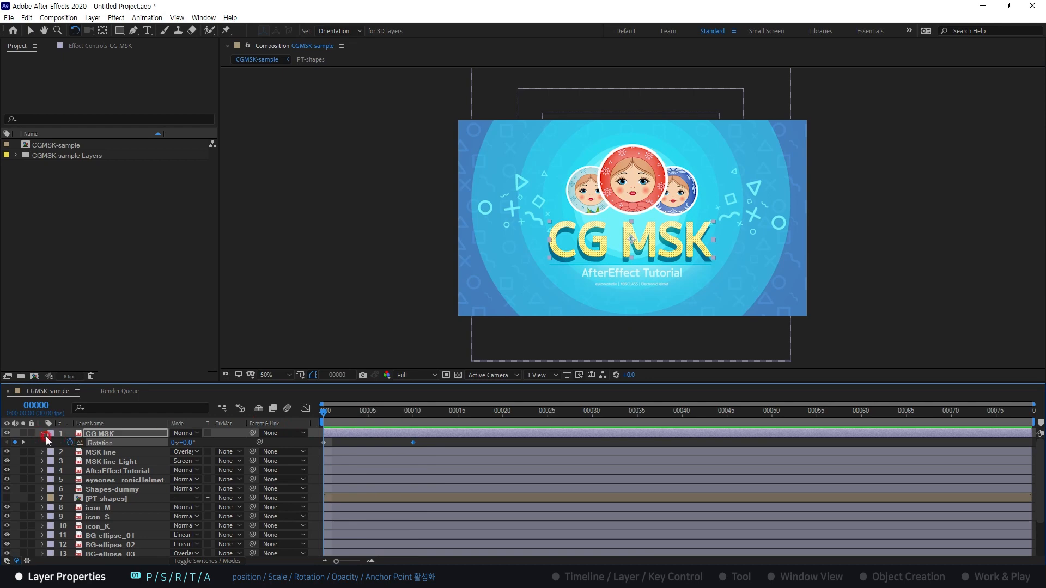
left_click(68, 443)
- Import 미츄어메리카-로고애니메이션.mp4 from the MSK-Ch02_AE-ShortCut folder into the After Effects project
key("alt+Tab")
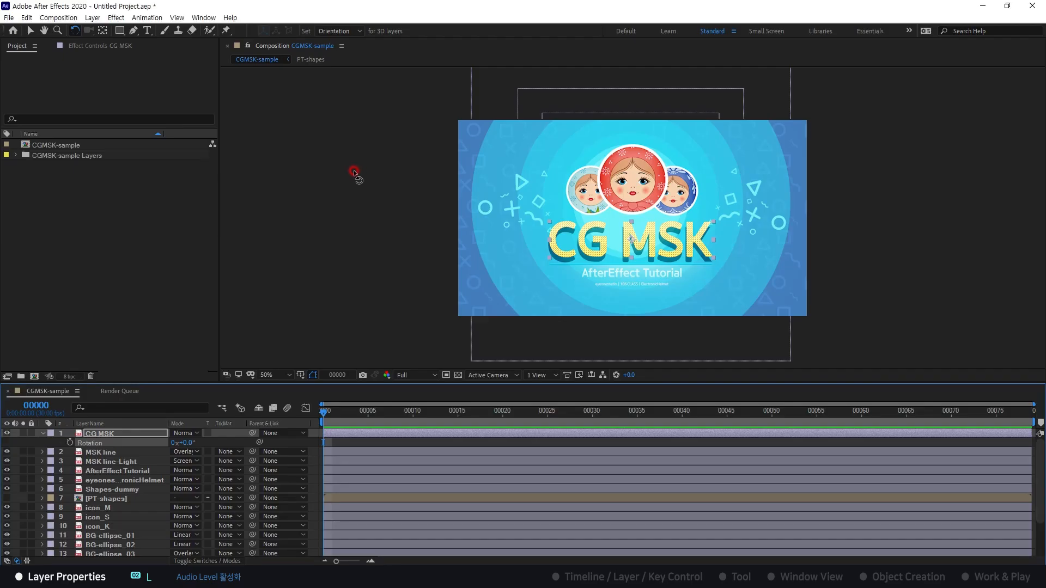
left_click(65, 146)
left_click(64, 155)
left_click(67, 144)
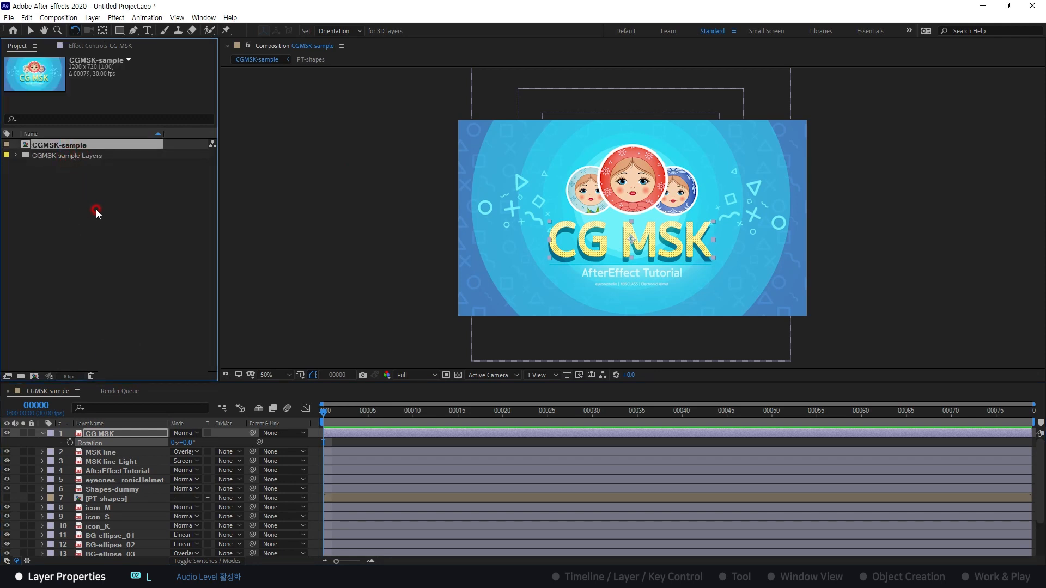
key("alt+Tab")
left_click(677, 317)
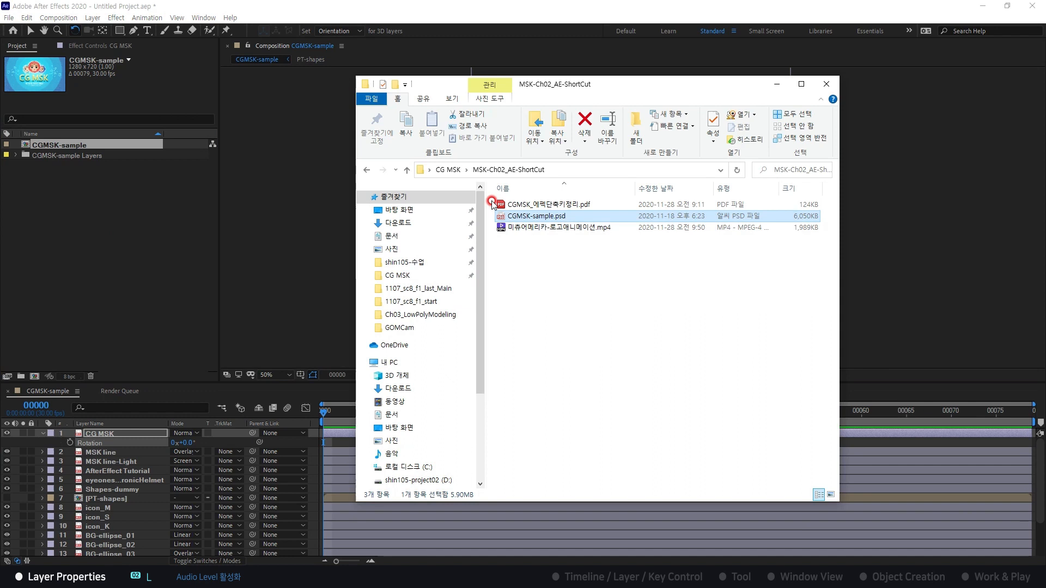
left_click(558, 227)
left_click_drag(558, 228, 111, 183)
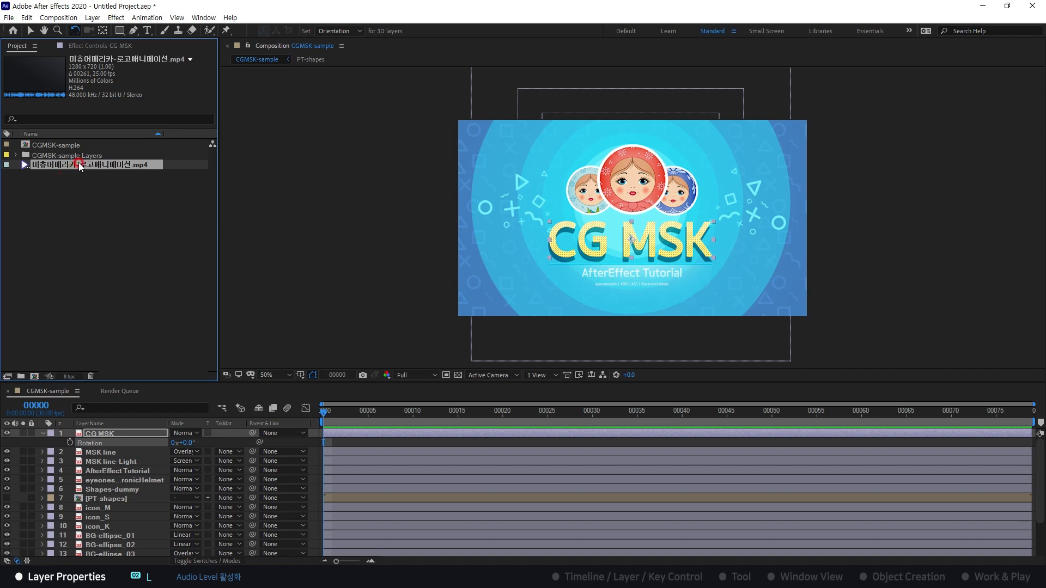
- Create a composition from the imported 미츄어메리카-로고애니메이션.mp4 clip, and switch to the Default workspace
left_click(92, 184)
left_click(99, 167)
left_click(66, 182)
left_click_drag(80, 162, 34, 381)
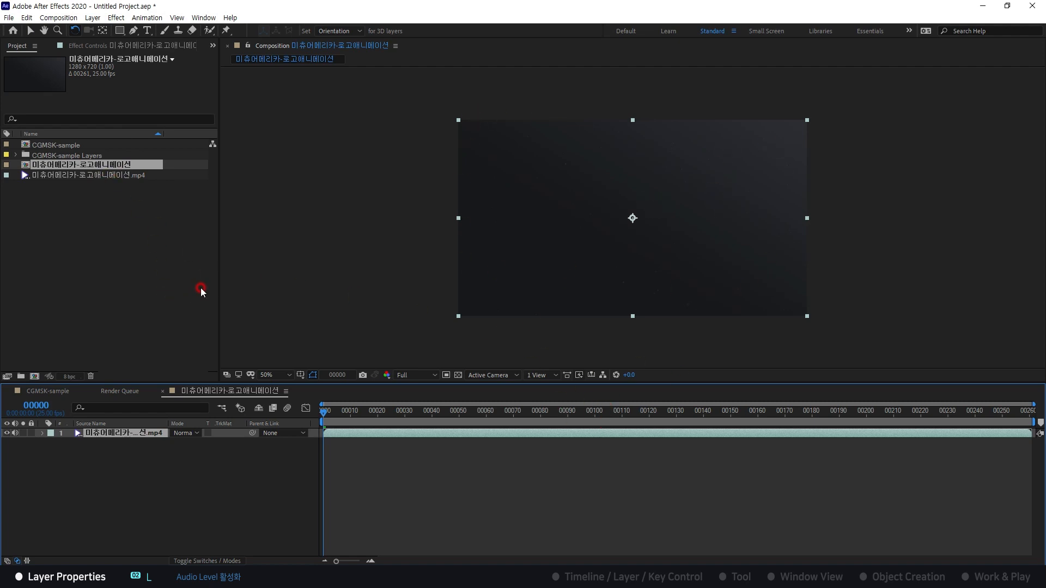
key("shift+F10")
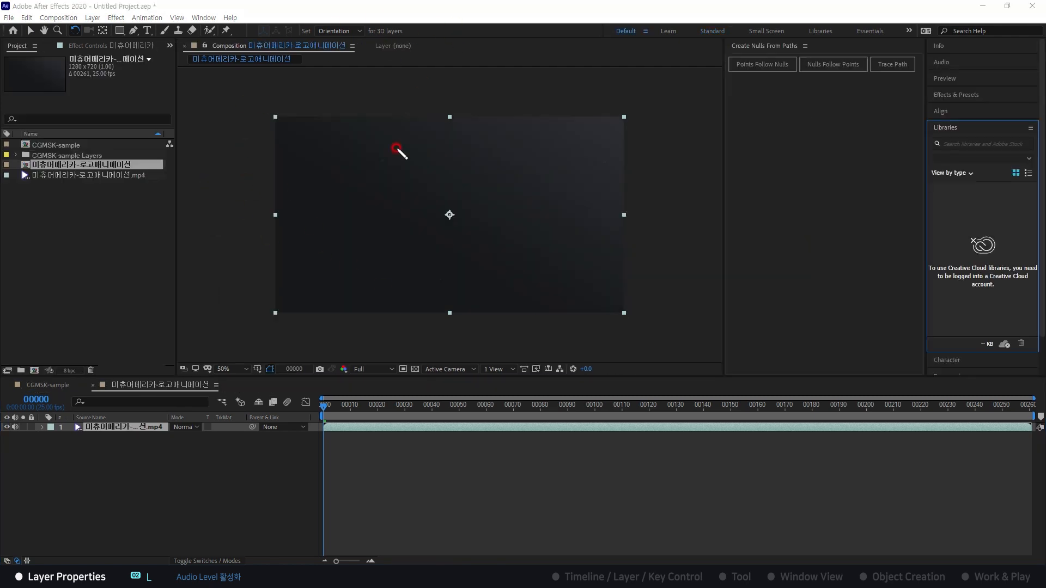
mouse_move(355, 160)
left_mouse_down()
mouse_move(476, 148)
mouse_move(367, 201)
mouse_move(358, 161)
mouse_move(403, 167)
left_mouse_up()
left_click_drag(405, 167, 416, 173)
left_click_drag(418, 165, 418, 182)
left_click_drag(411, 185, 410, 192)
left_click_drag(425, 167, 420, 179)
left_click_drag(423, 172, 429, 179)
mouse_move(433, 167)
left_mouse_down()
mouse_move(433, 179)
mouse_move(441, 171)
left_mouse_up()
left_click_drag(431, 182, 435, 183)
mouse_move(304, 96)
left_mouse_down()
mouse_move(532, 156)
mouse_move(285, 105)
left_mouse_up()
mouse_move(360, 143)
left_mouse_down()
mouse_move(469, 139)
mouse_move(487, 149)
mouse_move(480, 189)
left_mouse_up()
left_click_drag(385, 202, 371, 203)
left_click_drag(358, 205, 354, 199)
left_click_drag(351, 185, 350, 175)
mouse_move(57, 190)
left_mouse_down()
mouse_move(70, 184)
mouse_move(50, 189)
mouse_move(31, 376)
mouse_move(38, 351)
left_mouse_up()
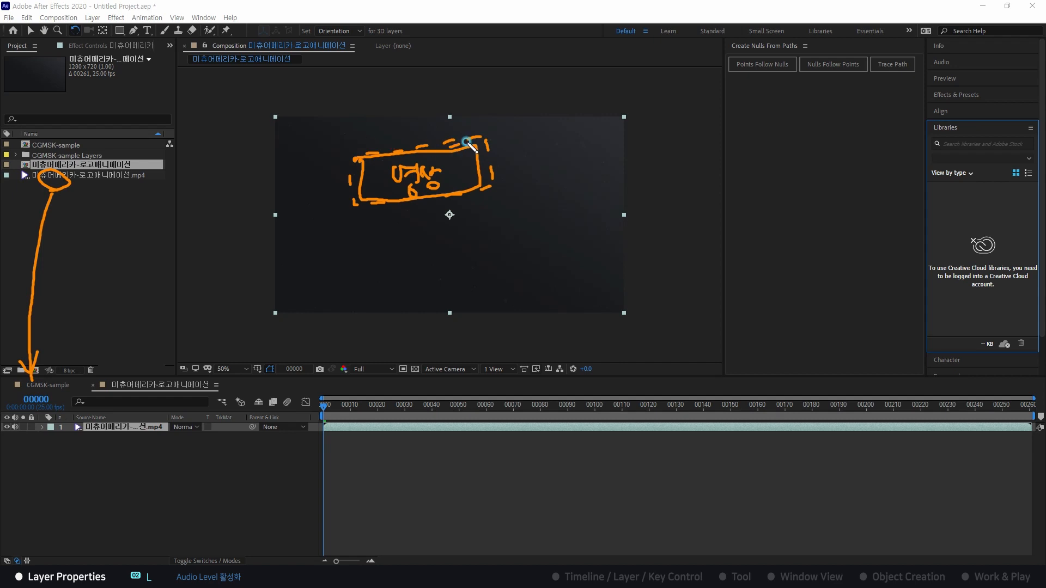
left_click_drag(349, 250, 342, 265)
left_click_drag(345, 257, 356, 265)
left_click_drag(356, 256, 364, 261)
mouse_move(372, 246)
left_mouse_down()
mouse_move(374, 265)
mouse_move(393, 259)
left_mouse_up()
left_click_drag(376, 264, 397, 261)
left_click(412, 249)
left_click_drag(436, 216, 438, 243)
mouse_move(434, 215)
left_mouse_down()
mouse_move(461, 224)
mouse_move(540, 209)
left_mouse_up()
left_click_drag(538, 201, 545, 200)
mouse_move(549, 188)
left_mouse_down()
mouse_move(552, 209)
mouse_move(569, 196)
left_mouse_up()
mouse_move(575, 180)
left_mouse_down()
mouse_move(570, 210)
mouse_move(597, 188)
mouse_move(622, 197)
left_mouse_up()
left_click(602, 174)
left_click(633, 195)
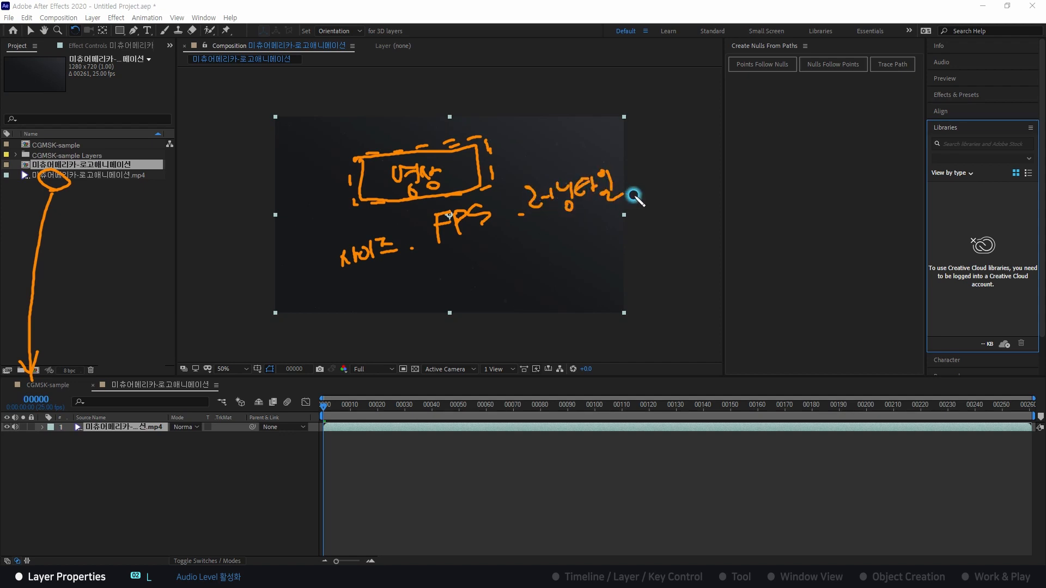
mouse_move(391, 225)
left_mouse_down()
mouse_move(488, 209)
mouse_move(500, 191)
left_mouse_up()
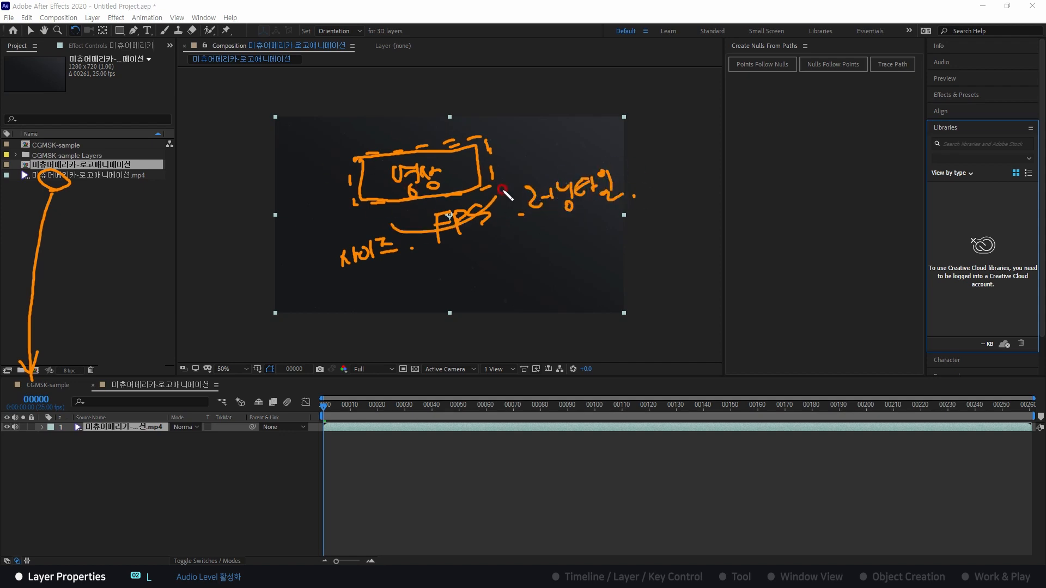
key("Delete")
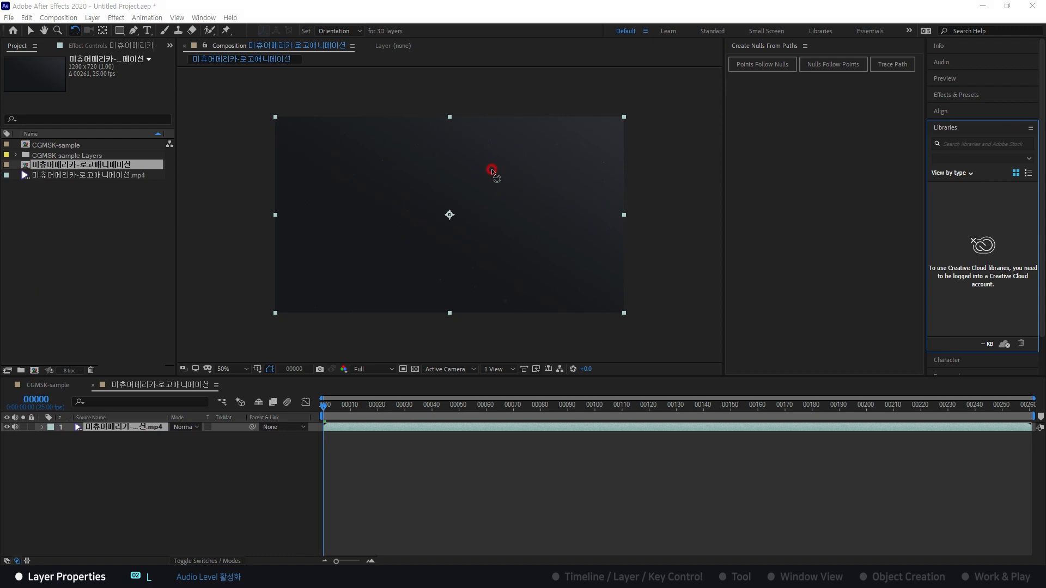
- Inspect the source details and audio of 미츄어메리카-로고애니메이션.mp4 among the project items
left_click(124, 194)
left_click(142, 444)
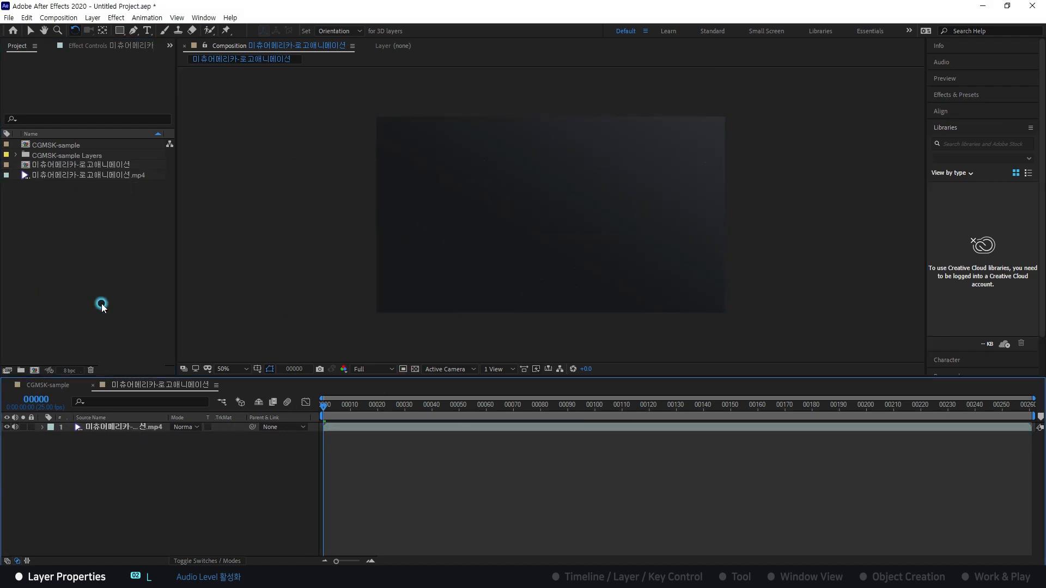
left_click(100, 175)
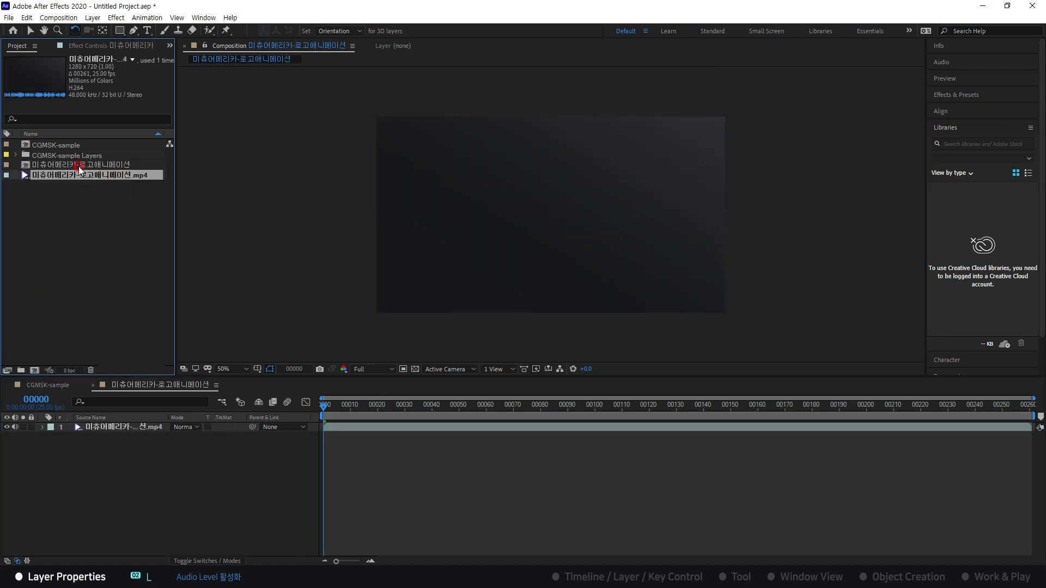
mouse_move(15, 101)
left_mouse_down()
mouse_move(31, 101)
mouse_move(13, 101)
mouse_move(22, 102)
left_mouse_up()
- Expand the mp4 layer's Audio properties, collapse the layer again, and reveal only its Audio Levels
left_click(90, 427)
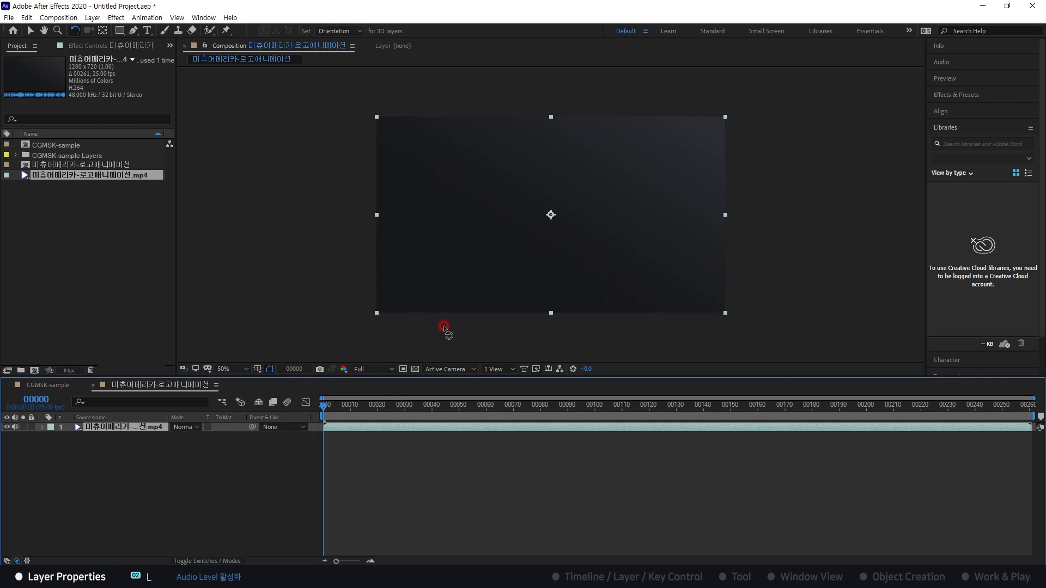
left_click(52, 446)
left_click(42, 427)
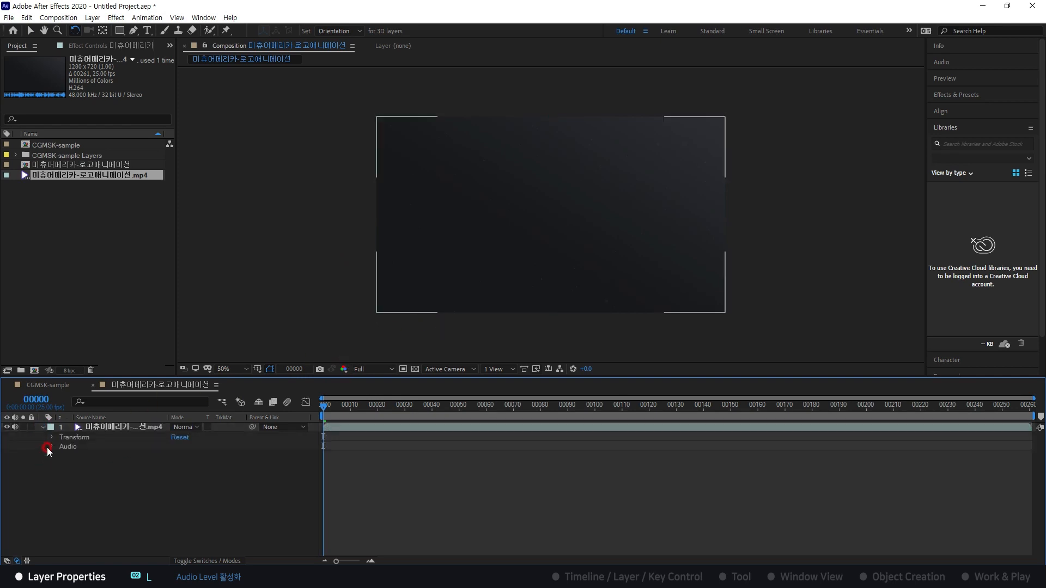
left_click(52, 446)
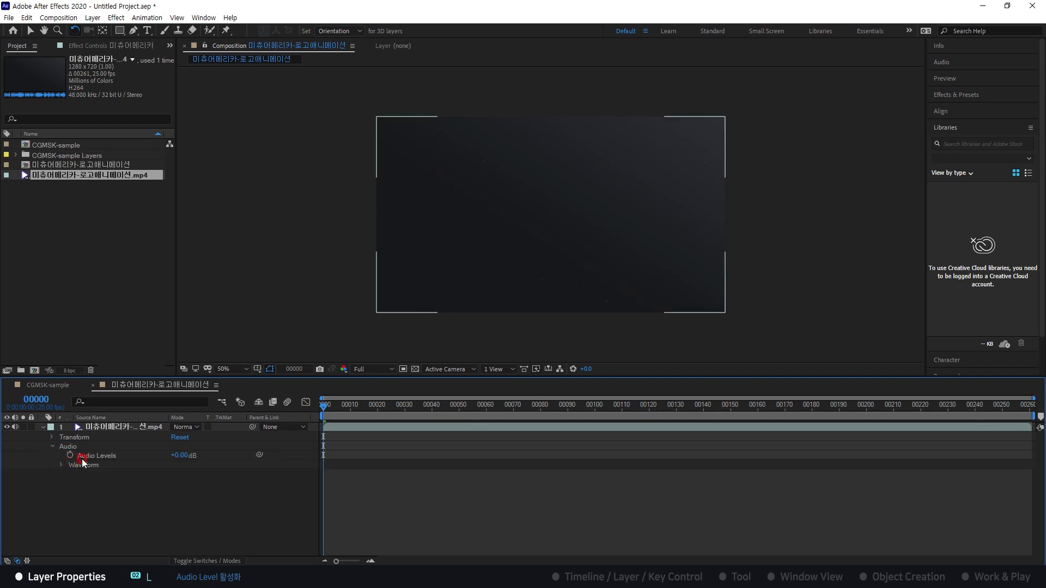
left_click(42, 429)
left_click(51, 442)
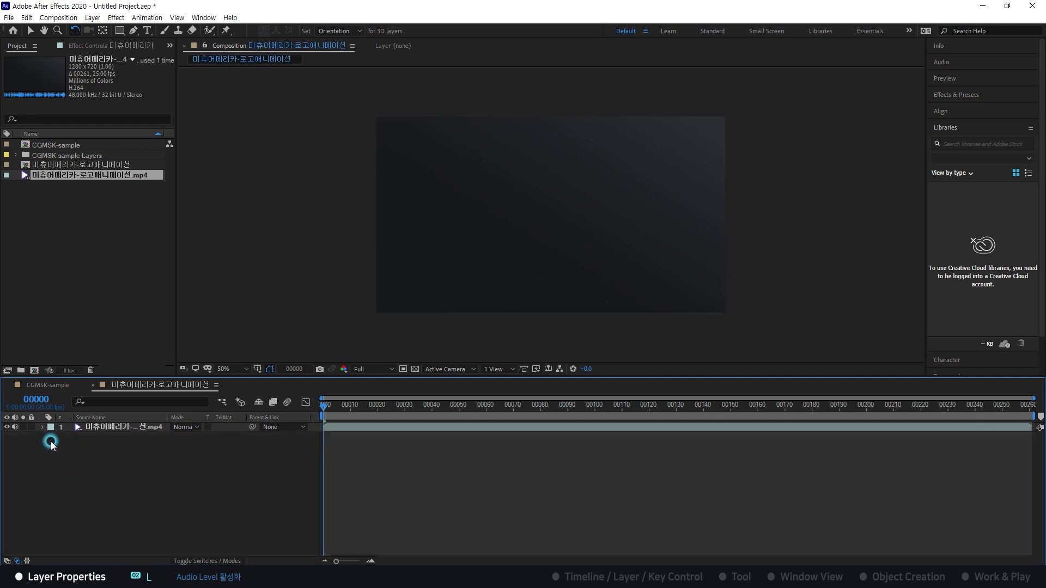
left_click(84, 436)
key("l")
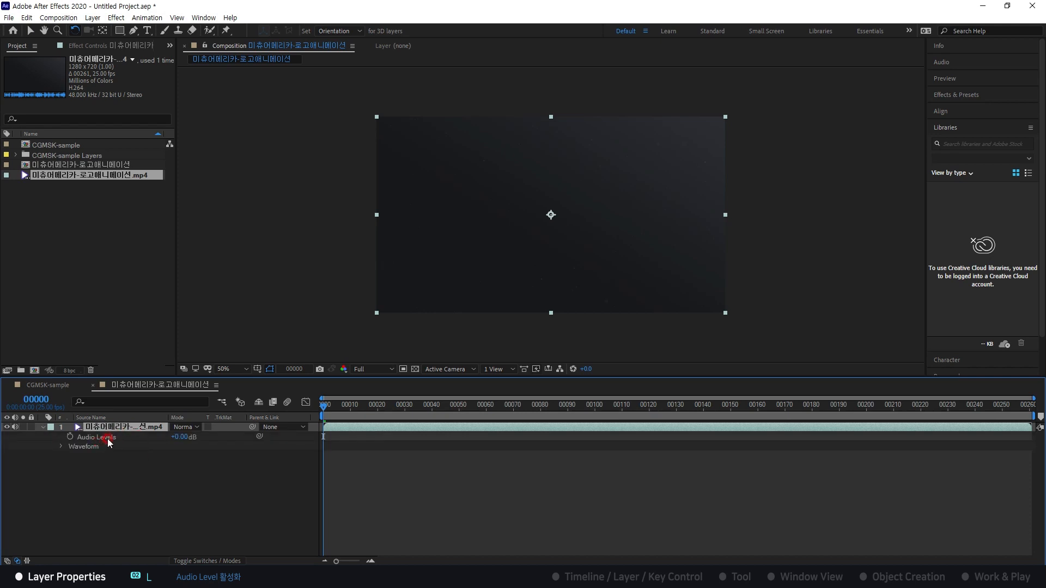
- Switch to the PureRef shortcut sheet, check the Audio Level entry and its waveform note, and return to After Effects
key("alt+Tab")
key("alt+Tab")
key("alt+Tab")
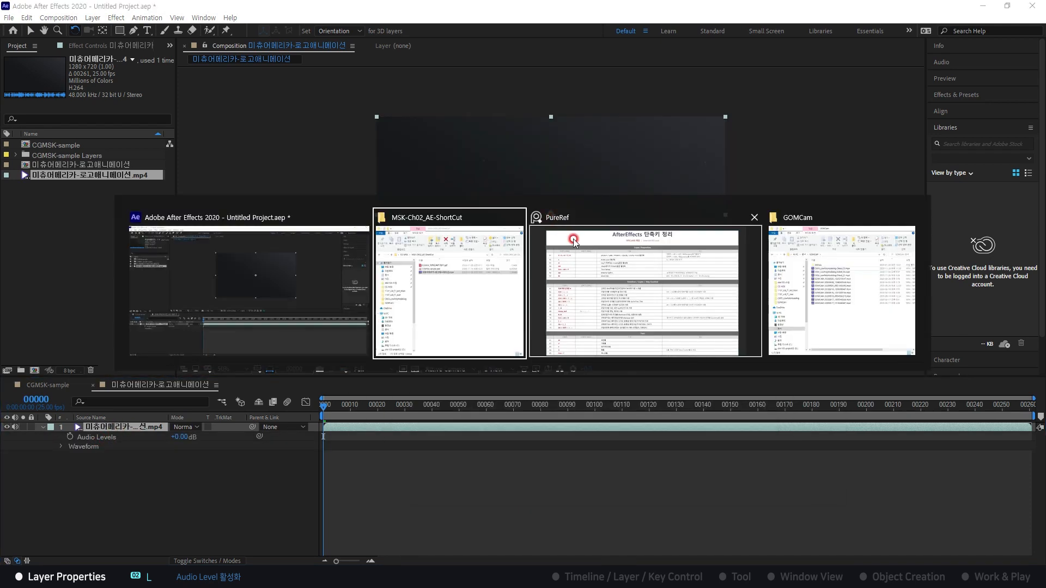
left_click(568, 234)
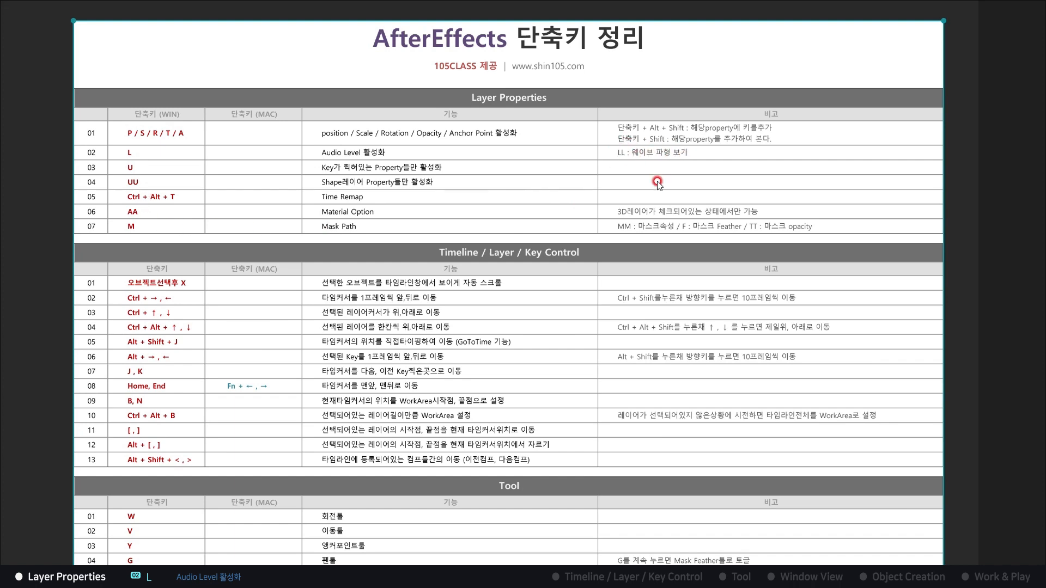
key("alt+Tab")
- Reveal the mp4 layer's audio waveform in the timeline and scrub through the clip
left_click(362, 438)
left_click(376, 429)
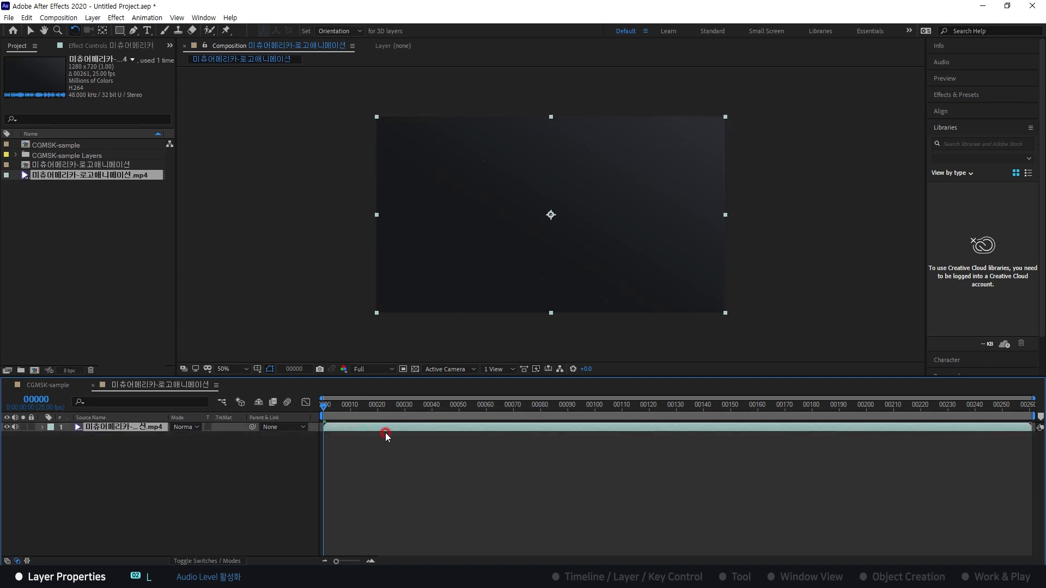
key("l")
key("l")
key("l")
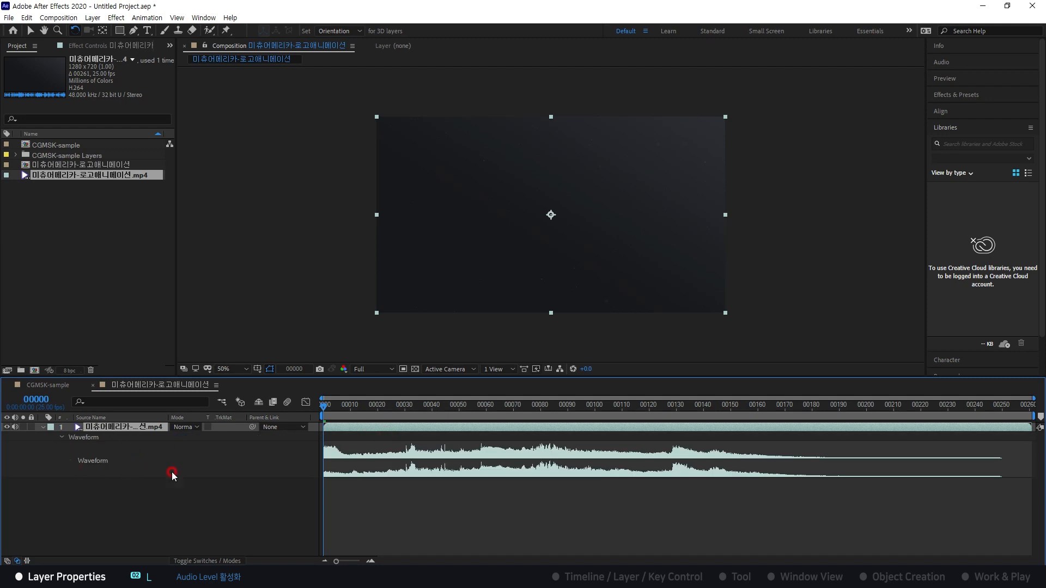
mouse_move(364, 407)
left_mouse_down()
mouse_move(796, 414)
mouse_move(361, 409)
left_mouse_up()
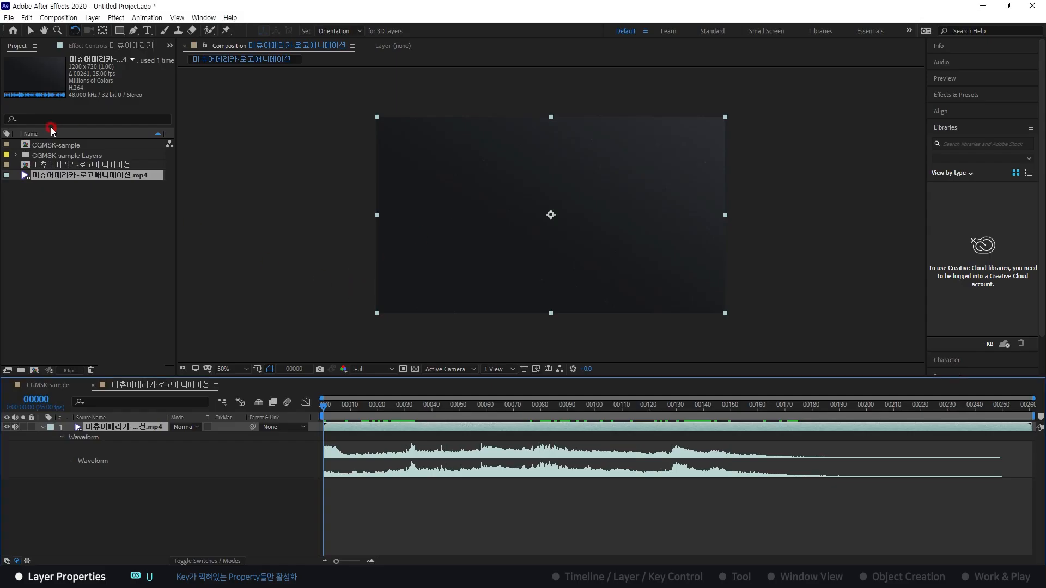
- Open the CGMSK-sample composition, add Position, Scale and Rotation keyframes to the CG MSK layer at frame 0, and collapse the layer
left_click(59, 175)
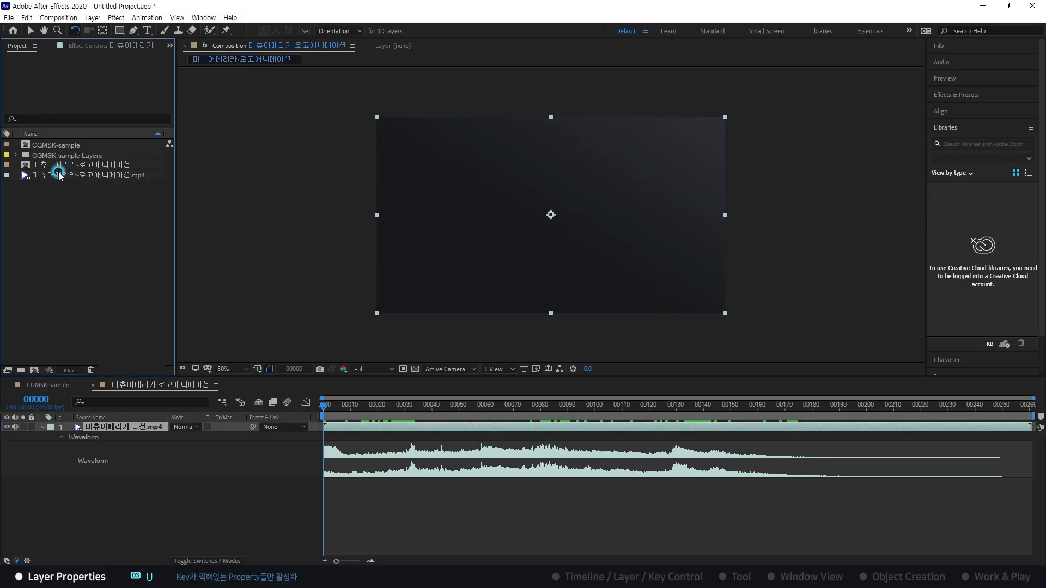
left_click(52, 145)
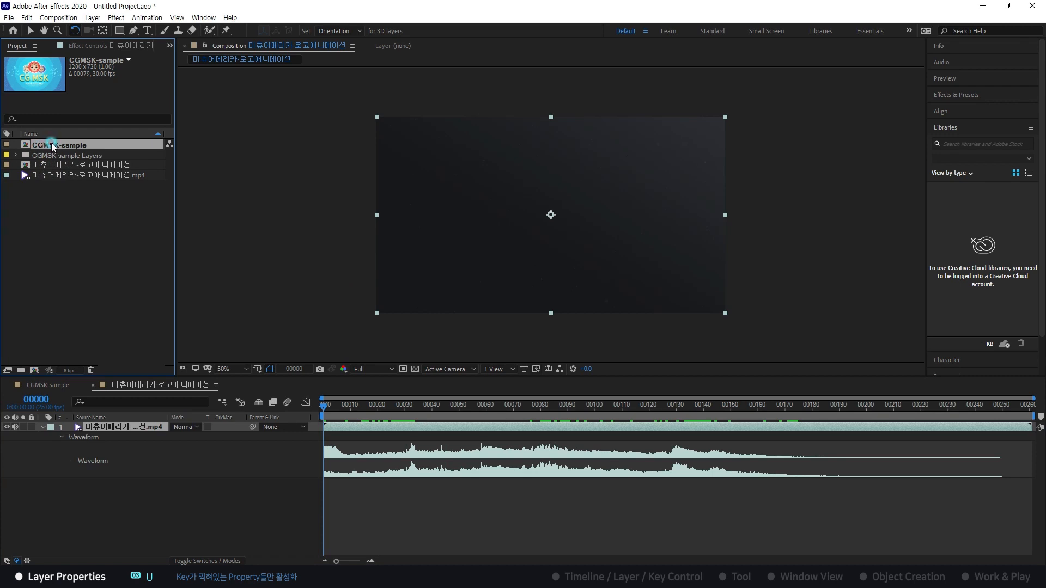
double_click(52, 145)
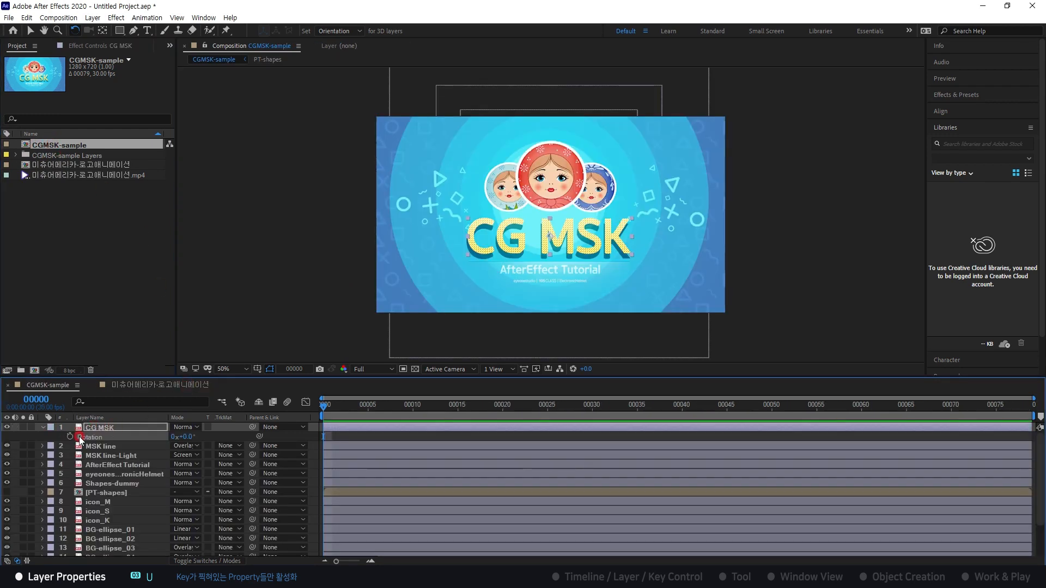
key("u")
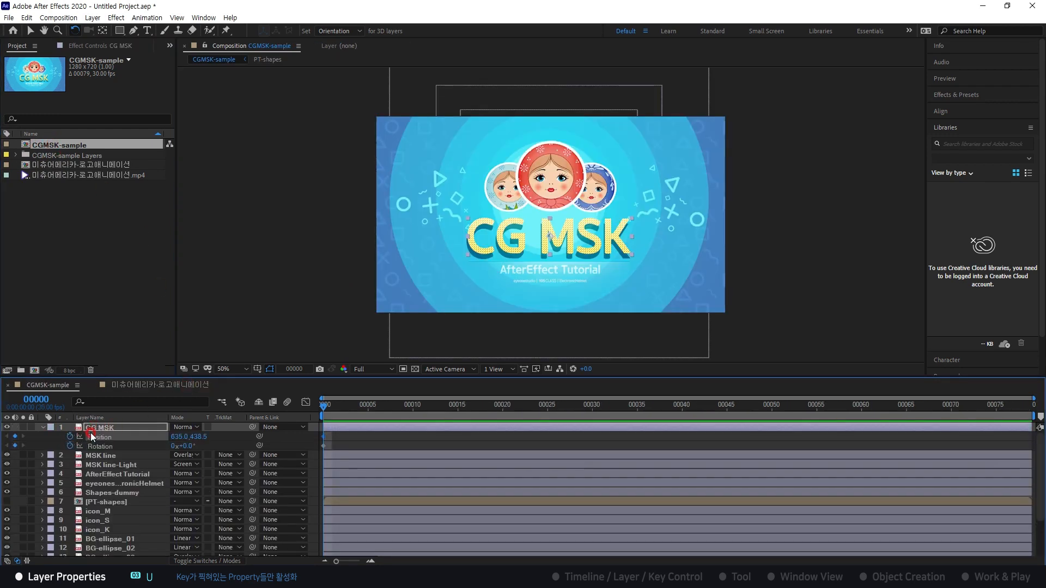
key("shift+s")
left_click(111, 474)
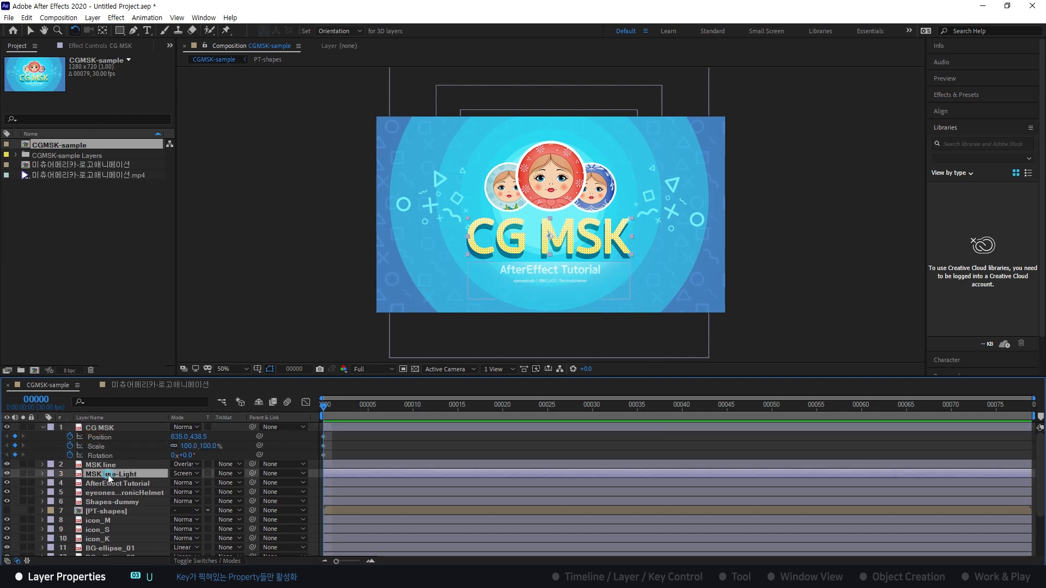
left_click(101, 428)
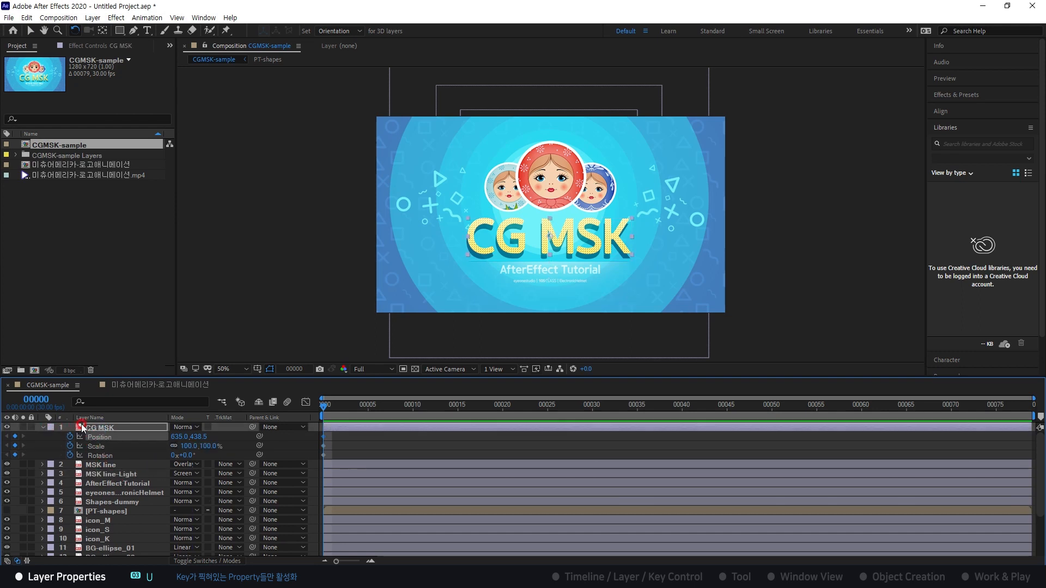
key("u")
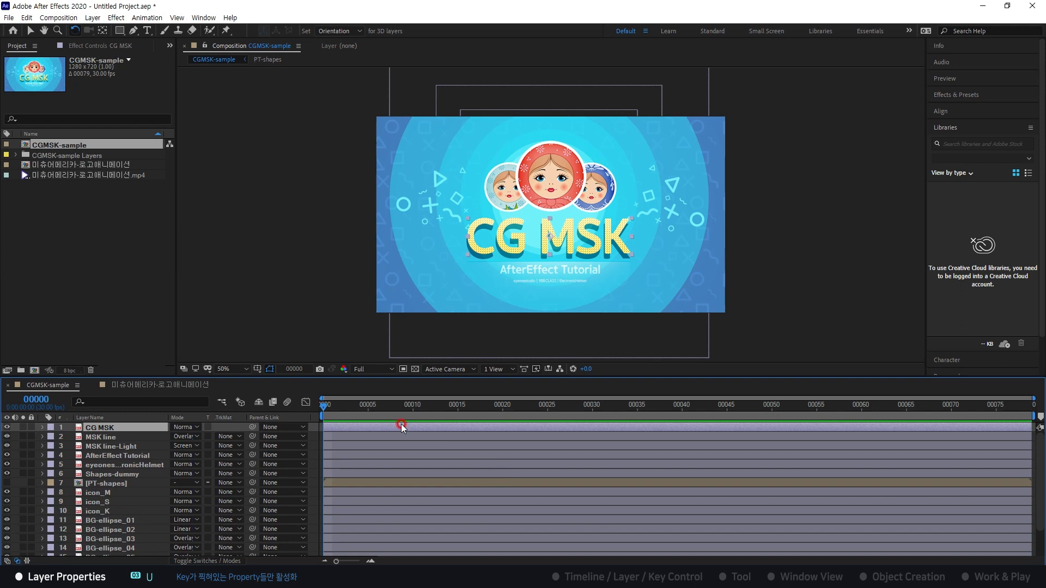
- Add Position and Scale keyframes to the AfterEffect Tutorial layer at frame 0
left_click(110, 455)
key("p")
key("shift+s")
- Add a Rotation keyframe to the icon_M layer and a Scale keyframe to the PT-shapes layer at frame 0
left_click(123, 539)
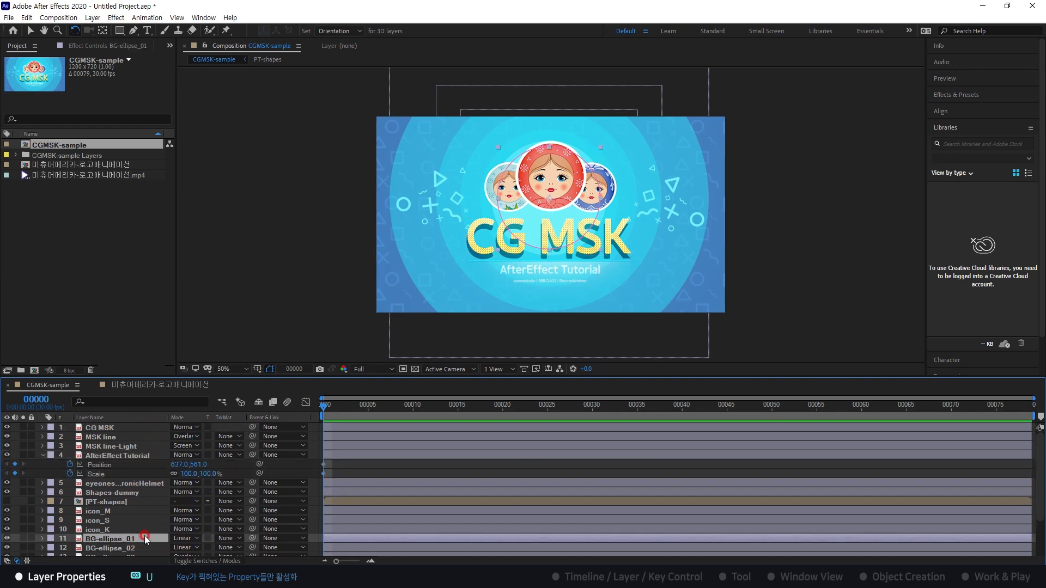
key("u")
left_click(102, 511)
key("u")
left_click(107, 504)
key("u")
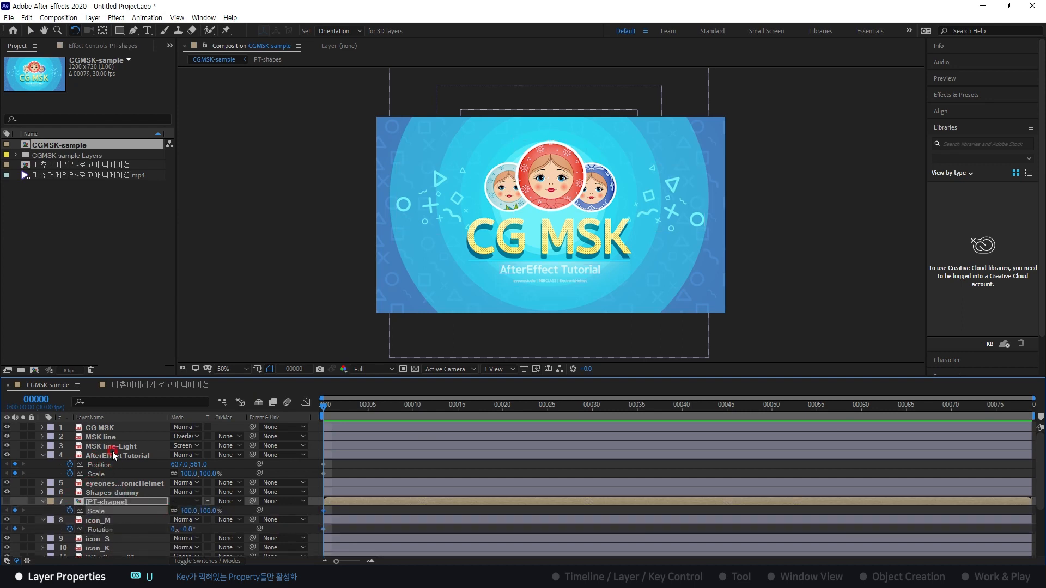
- Reveal the keyframed properties of all layers at once, then collapse them and deselect the layers
key("ctrl+a")
key("u")
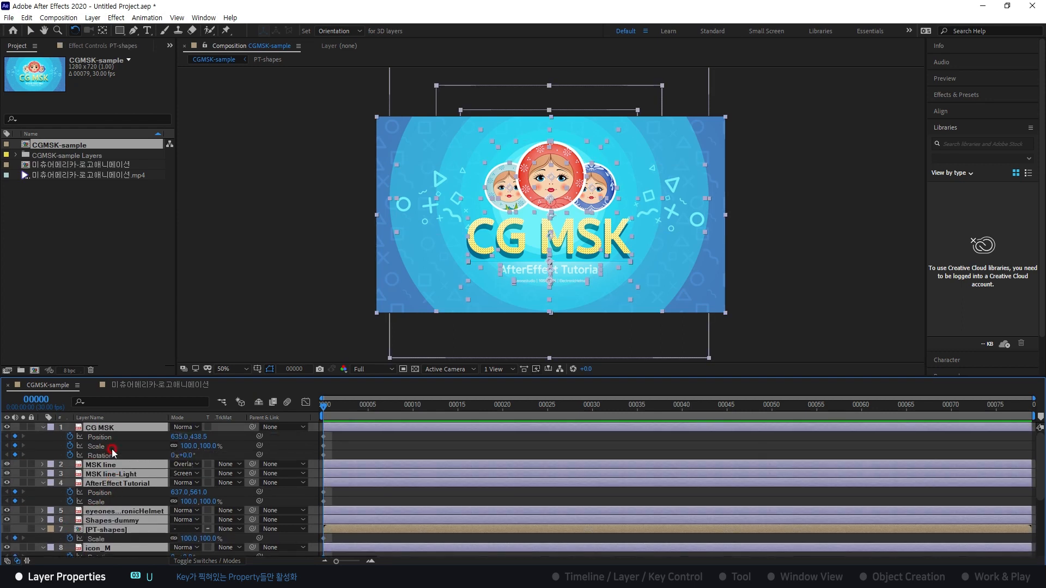
key("u")
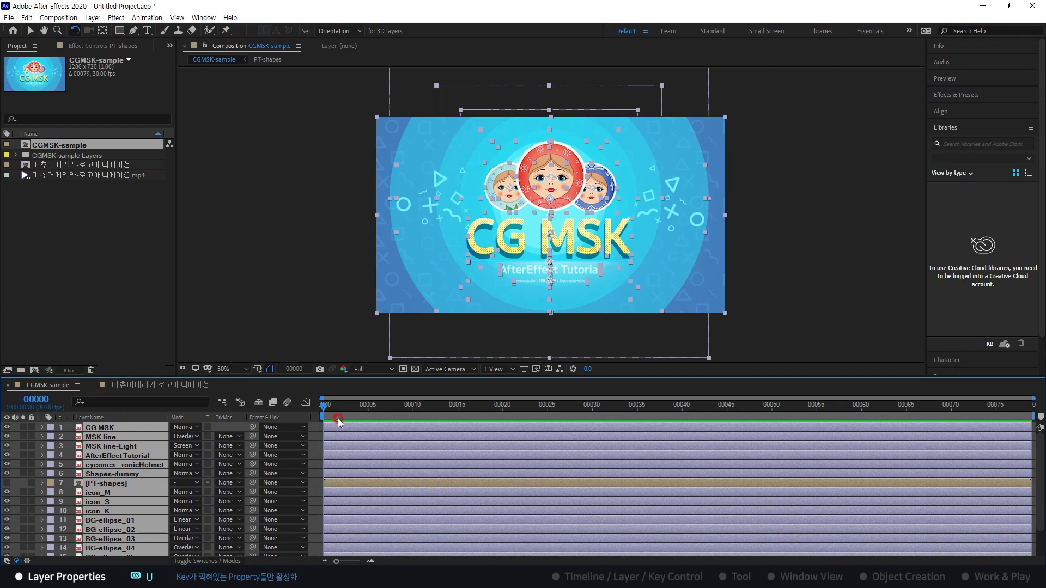
left_click(60, 439)
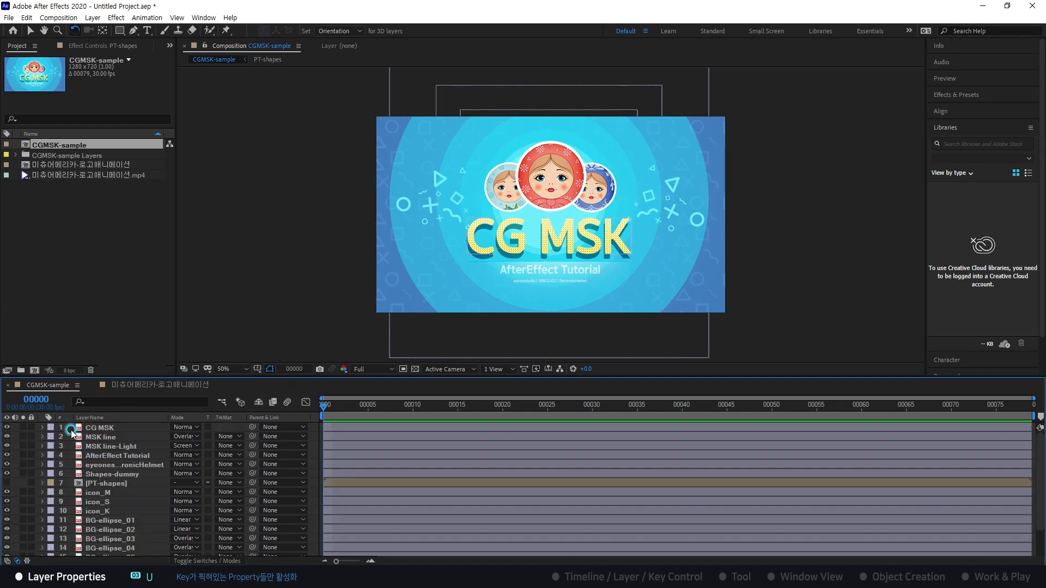
- Expand the CG MSK layer's Transform group to view its properties, and collapse the layer again
left_click(106, 428)
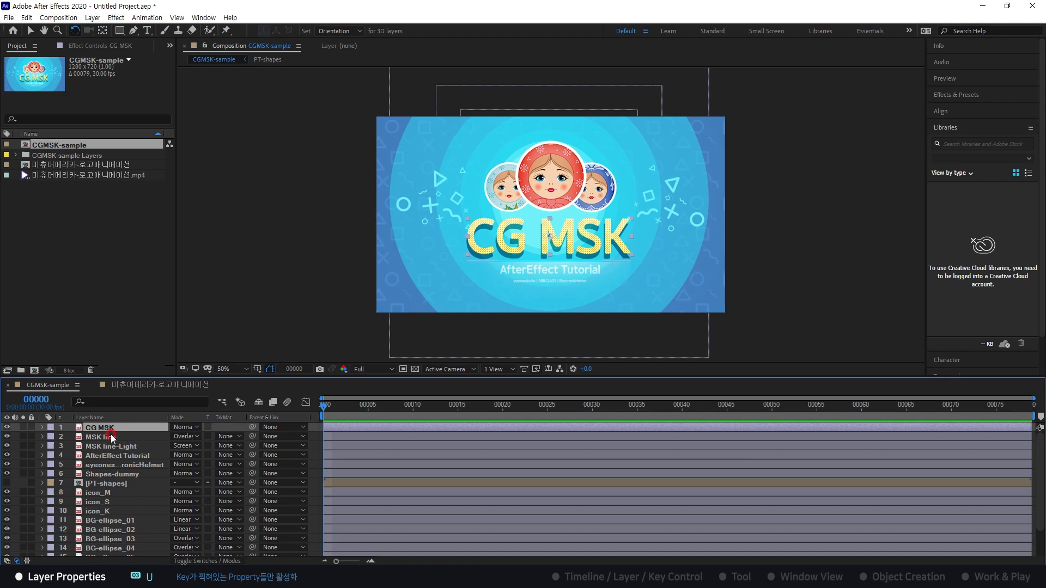
left_click(43, 428)
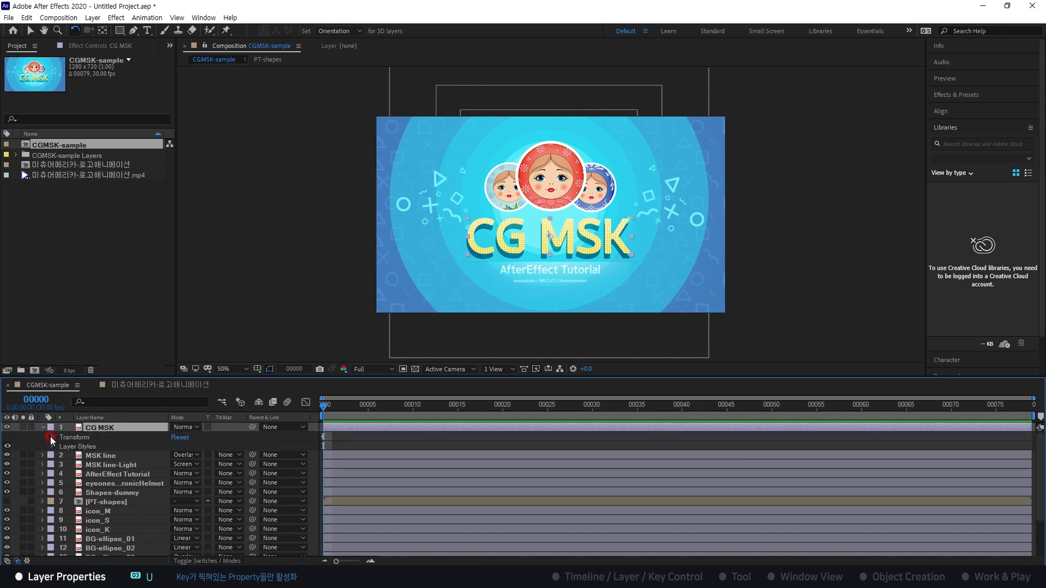
left_click(53, 437)
left_click(52, 437)
left_click(43, 428)
left_click(91, 427)
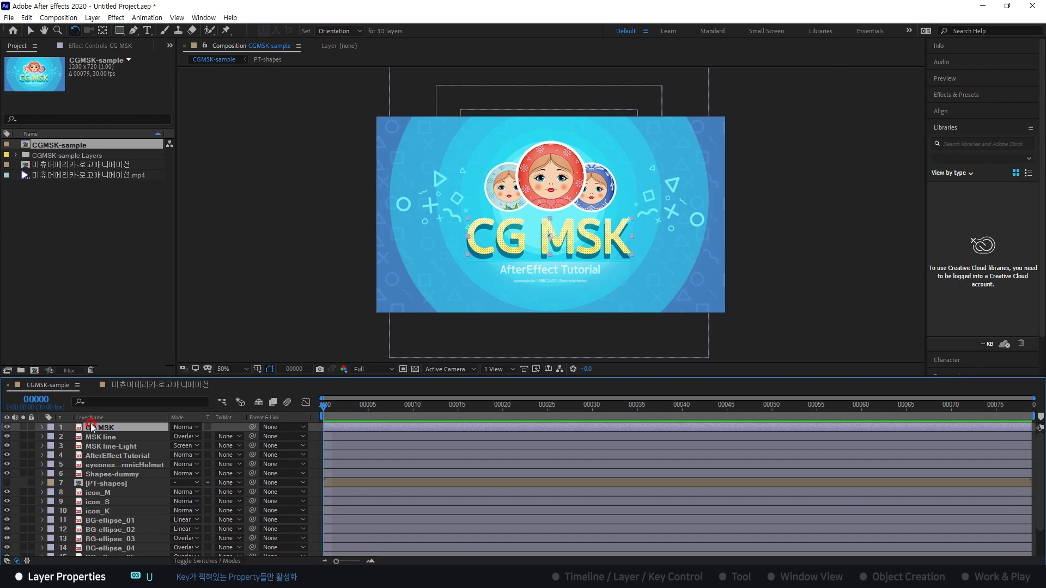
- Reveal the CG MSK layer's Opacity, switch to showing only its keyframed properties, and collapse them
key("t")
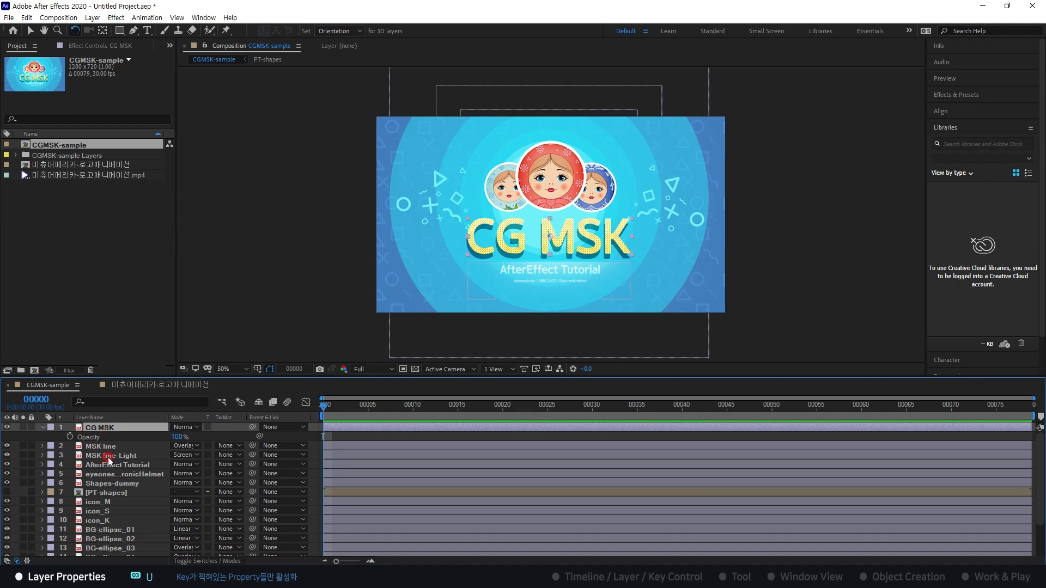
key("u")
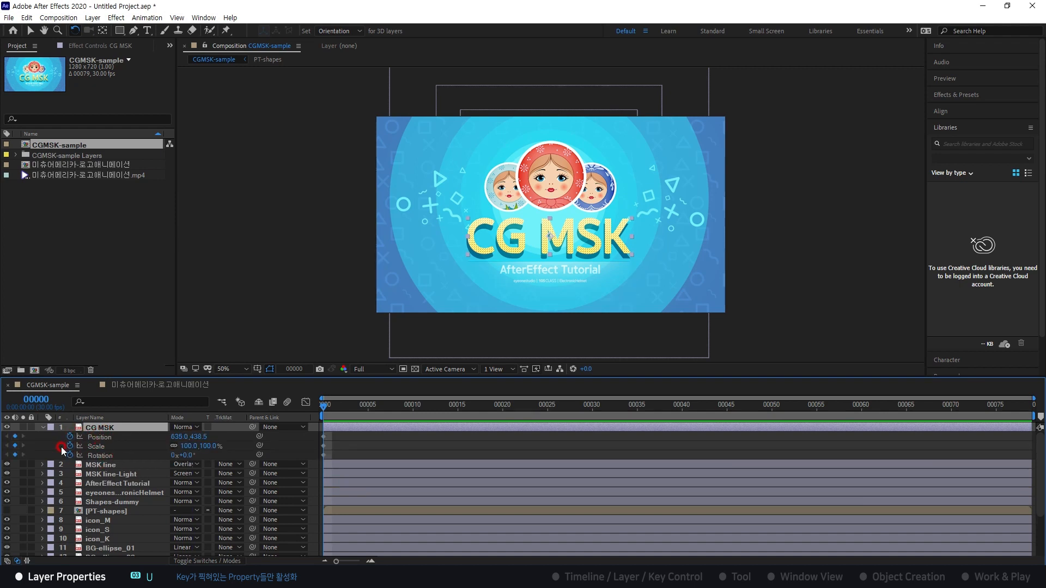
key("u")
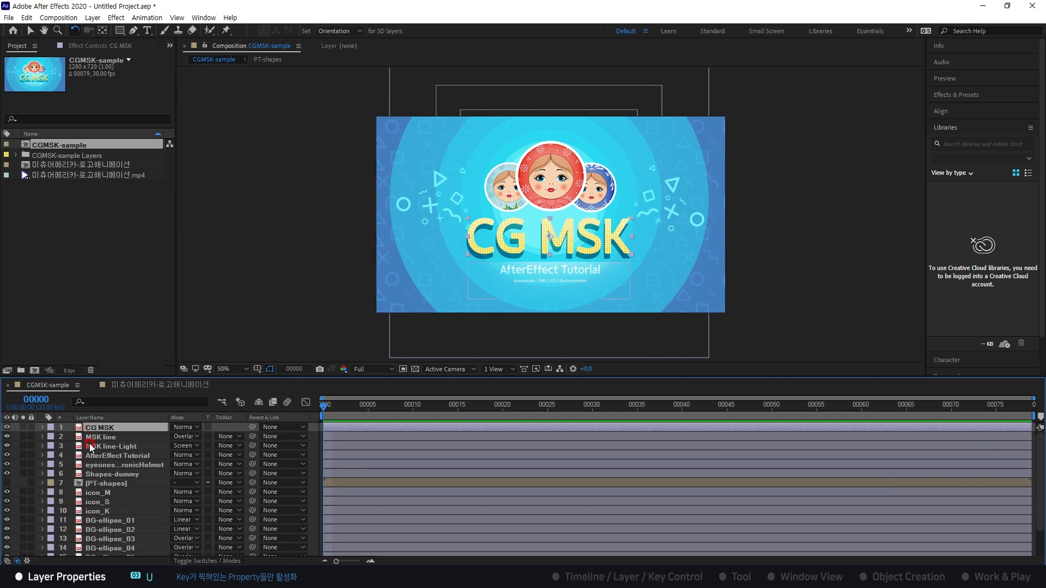
- Enlarge the timeline area to fit all 18 layers and reveal the keyframed properties of every layer
left_click(99, 437)
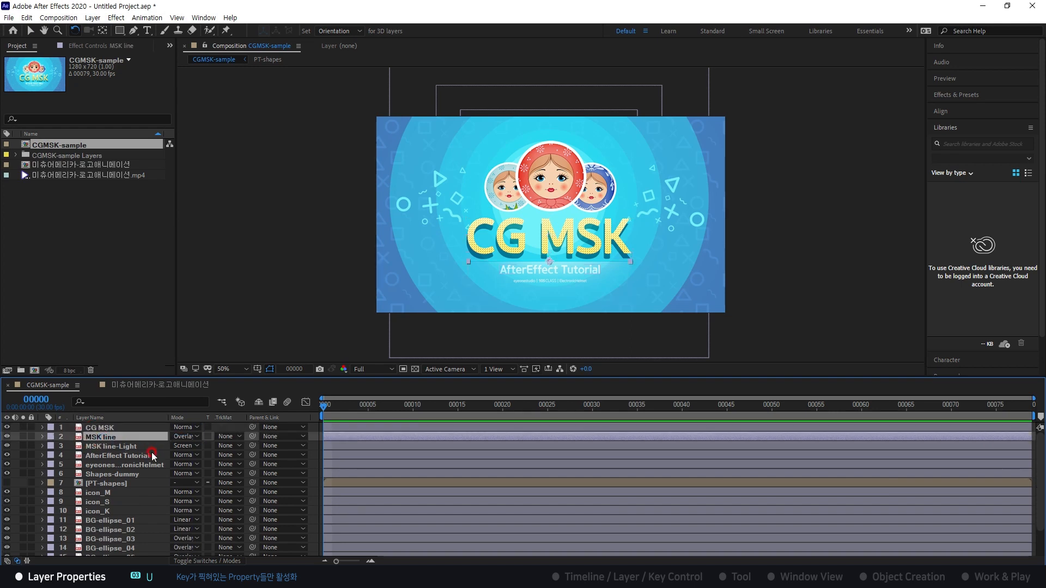
left_click(109, 455)
left_click(109, 430)
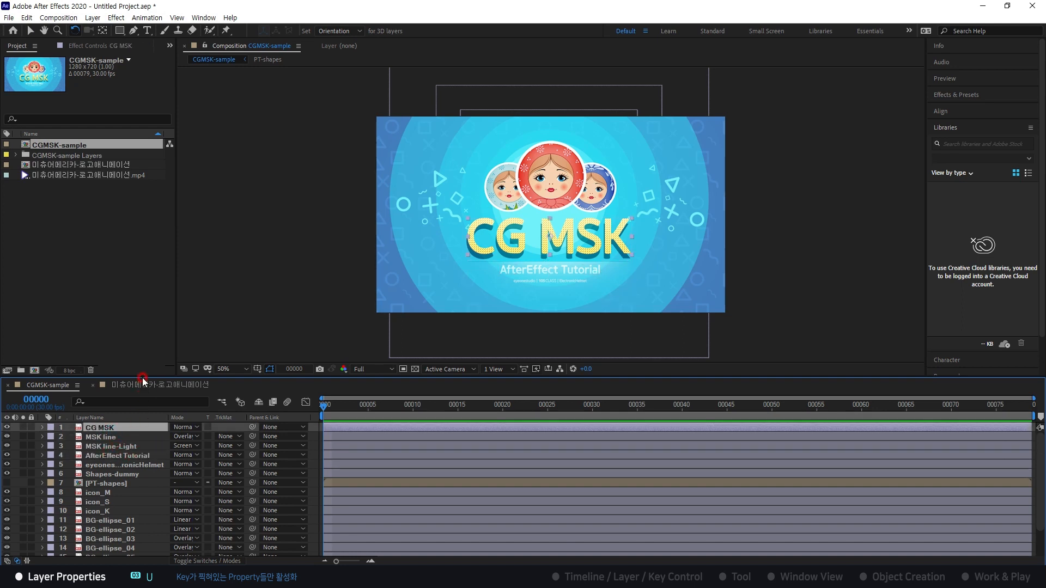
left_click_drag(146, 377, 158, 330)
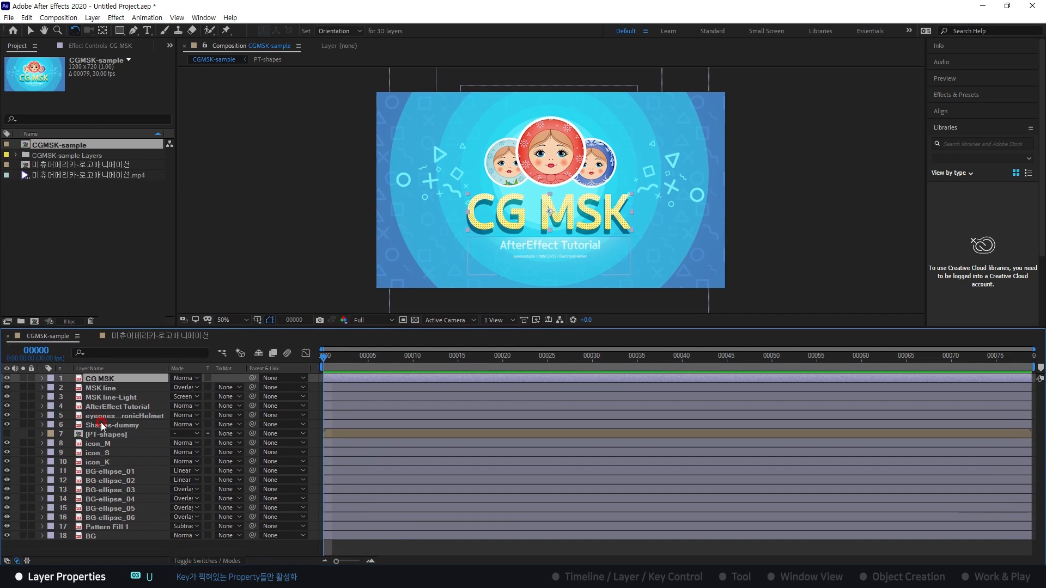
key("ctrl+a")
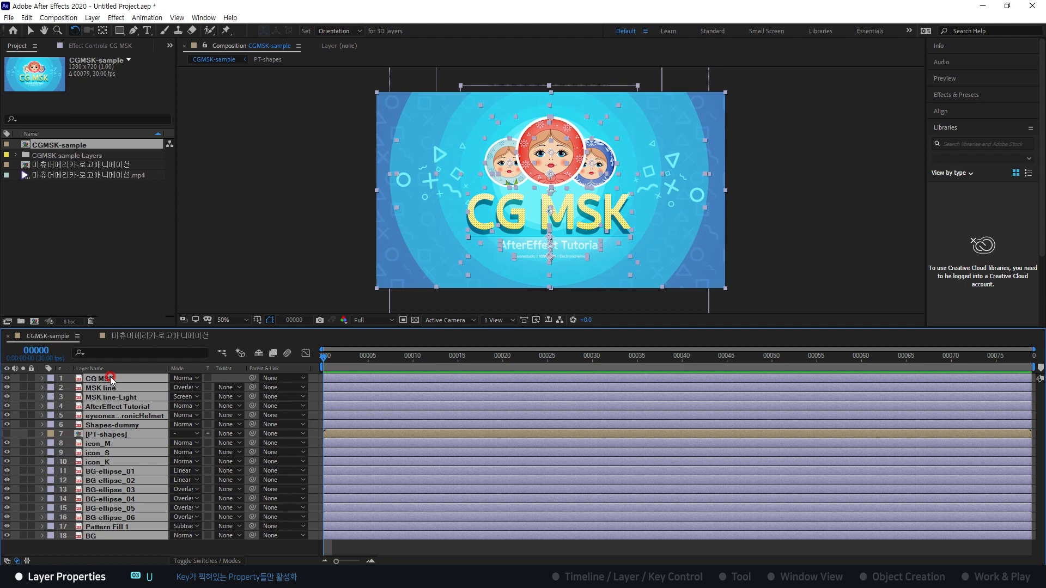
key("u")
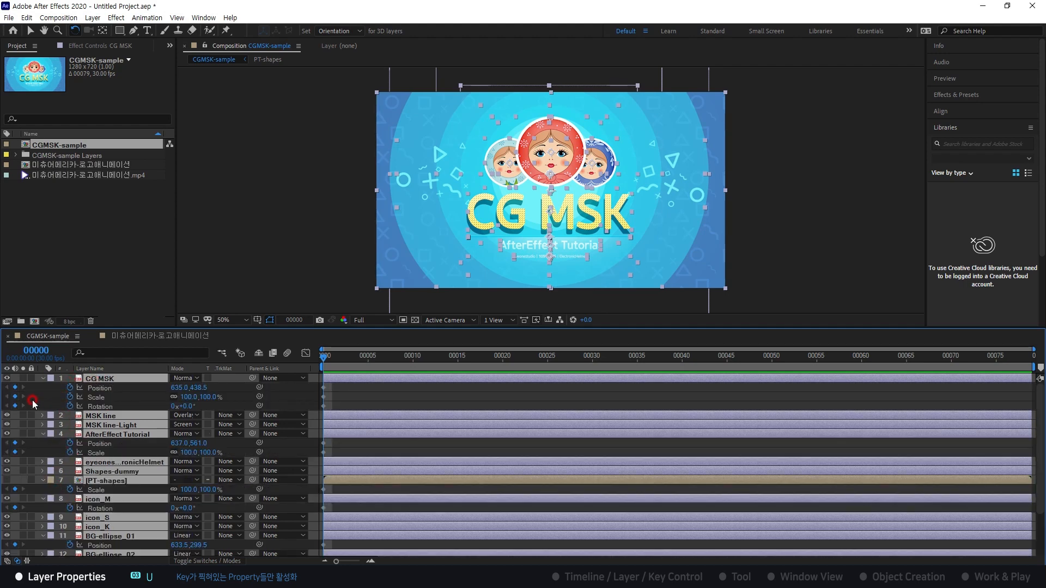
- Reveal Position, Scale, Rotation and Opacity on the MSK line layer, and assorted transform properties on the layers below it
left_click(99, 378)
left_click(109, 416)
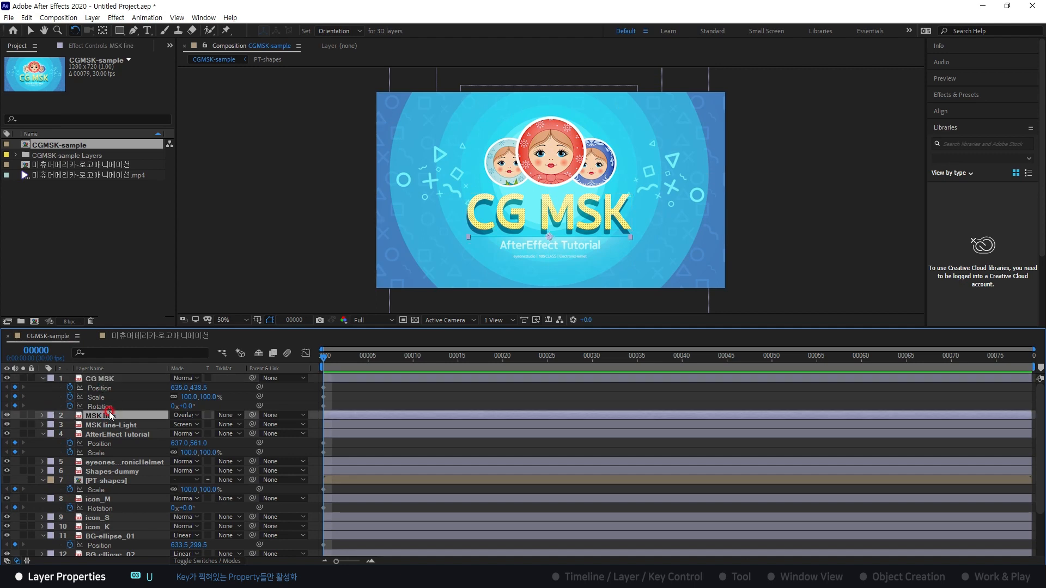
key("p")
key("shift+s")
key("shift+r")
key("shift+t")
left_click(116, 466)
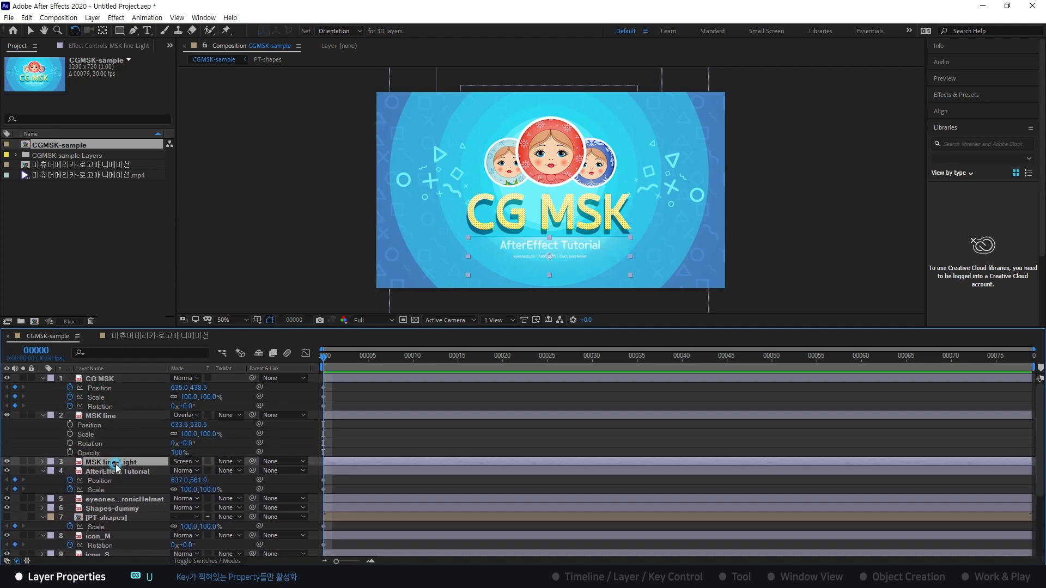
scroll(117, 446, "up", 10)
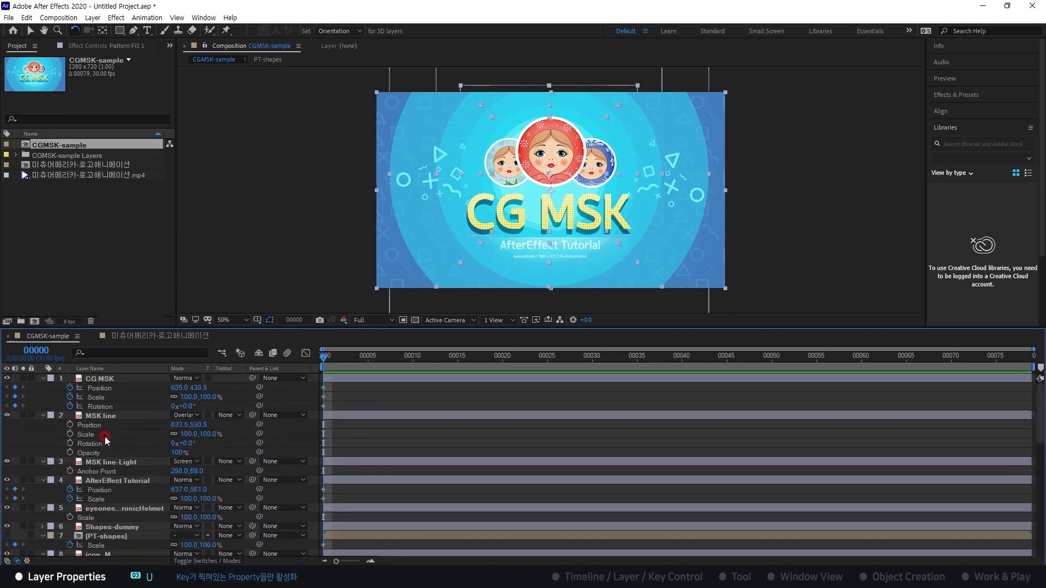
left_click(42, 430)
scroll(134, 457, "down", 10)
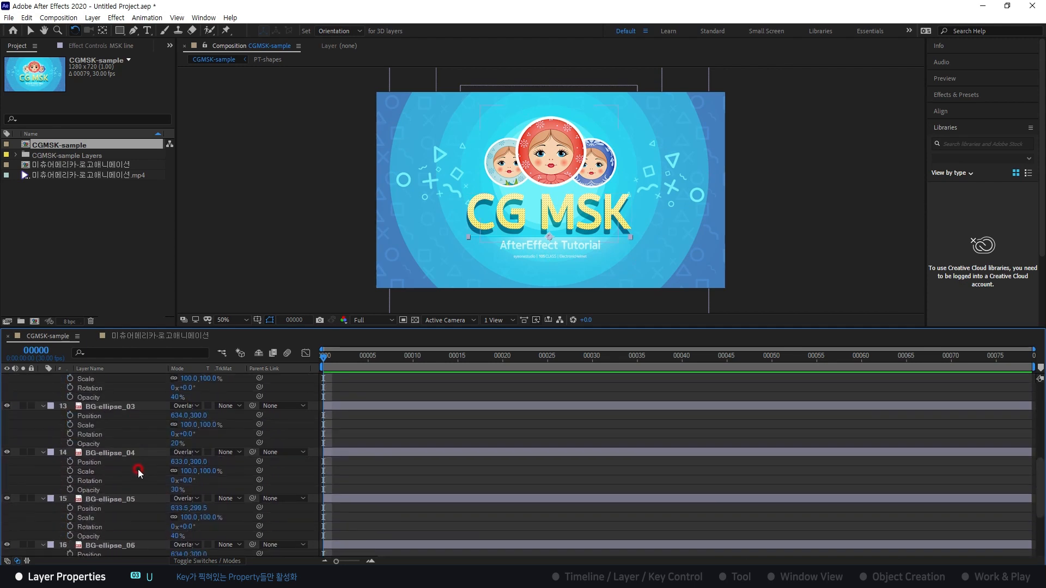
scroll(140, 472, "up", 10)
left_click(145, 433)
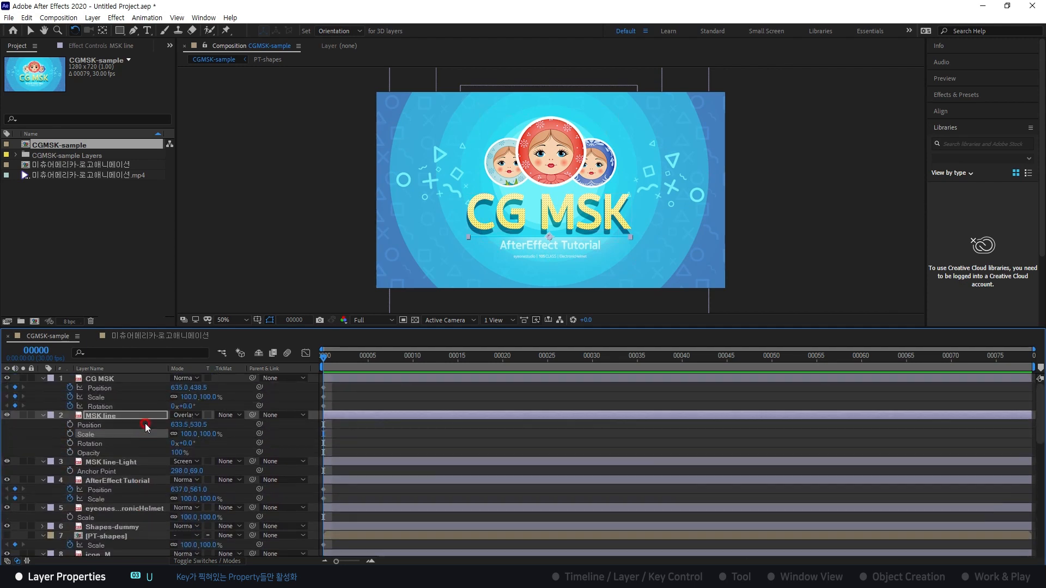
- Collapse the open properties of all layers at once and deselect the layers
left_click(37, 433)
key("ctrl+a")
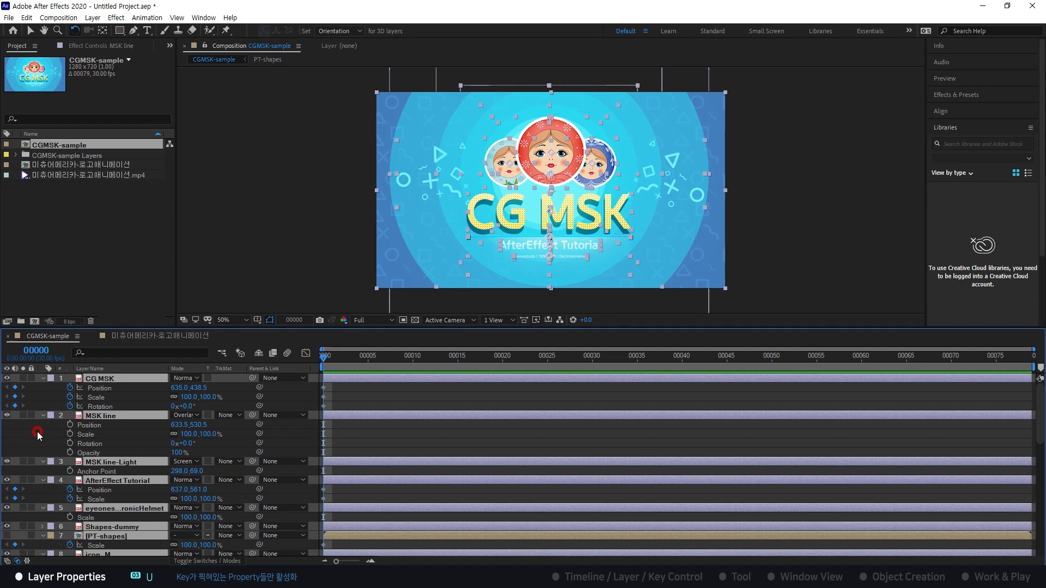
key("u")
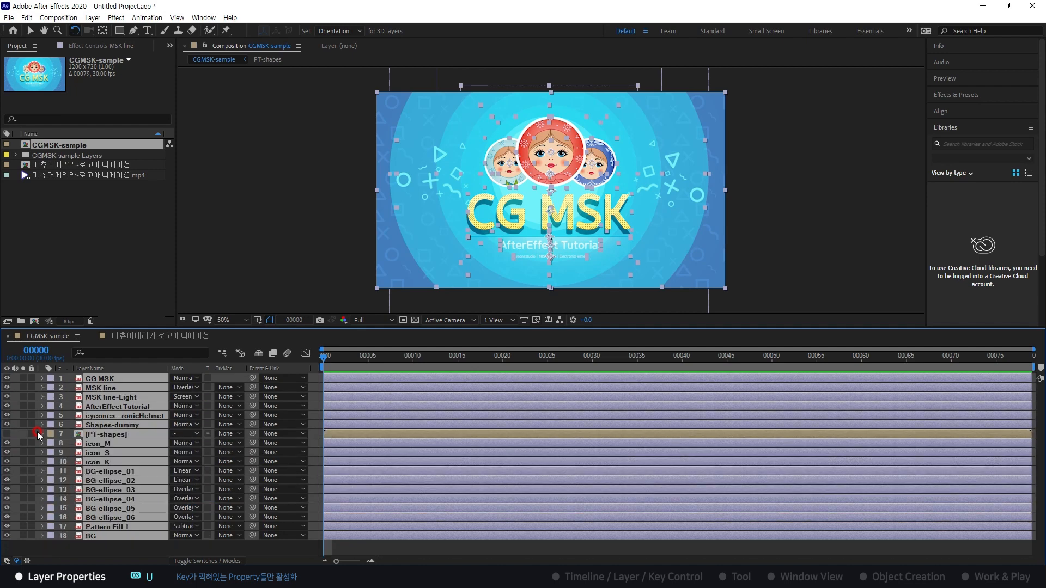
left_click(93, 548)
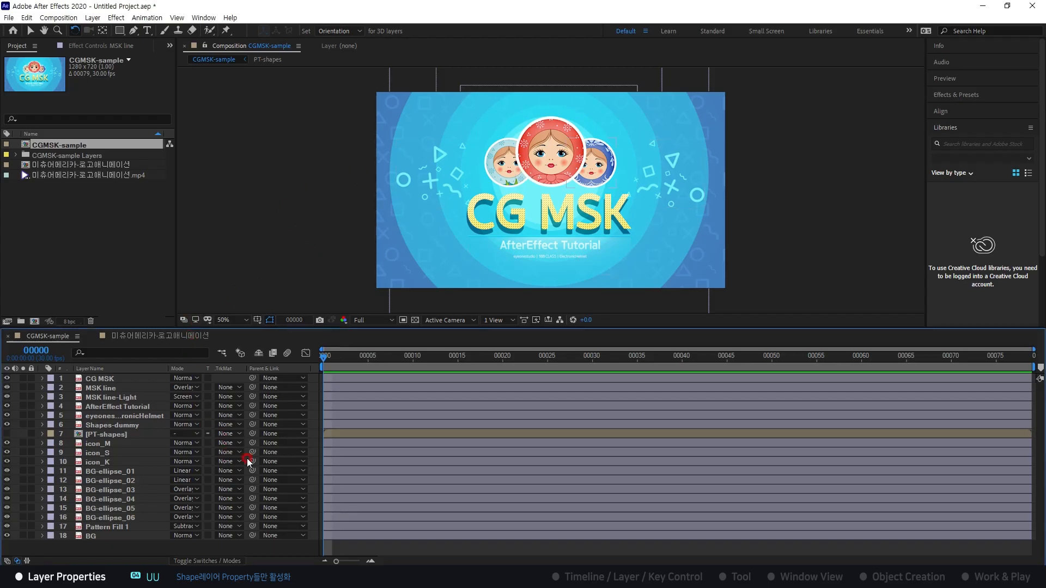
- Create a new 845 × 420 px composition at 30 fps with a duration of 79 frames
key("ctrl+n")
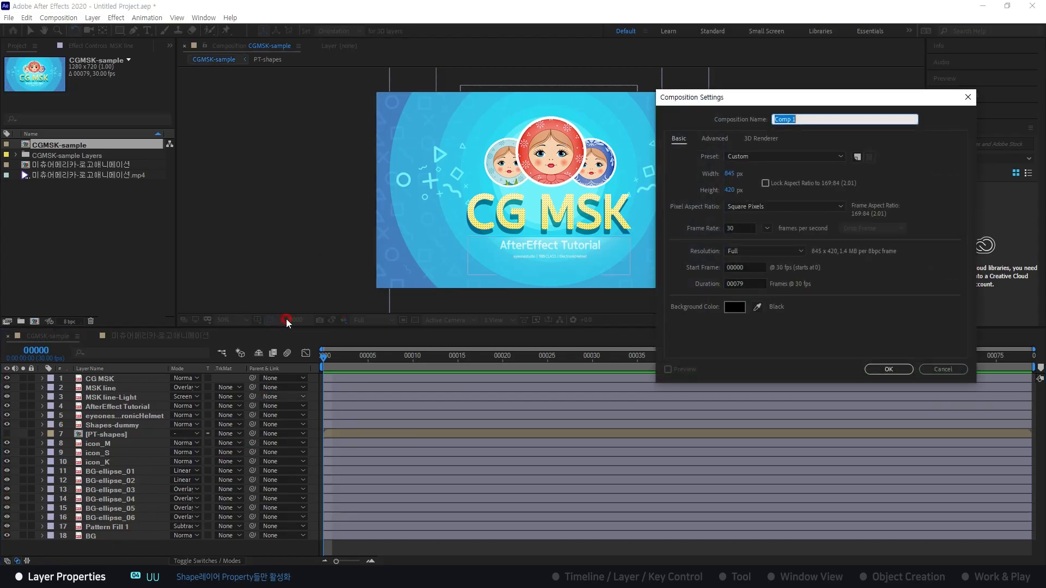
left_click_drag(781, 98, 387, 75)
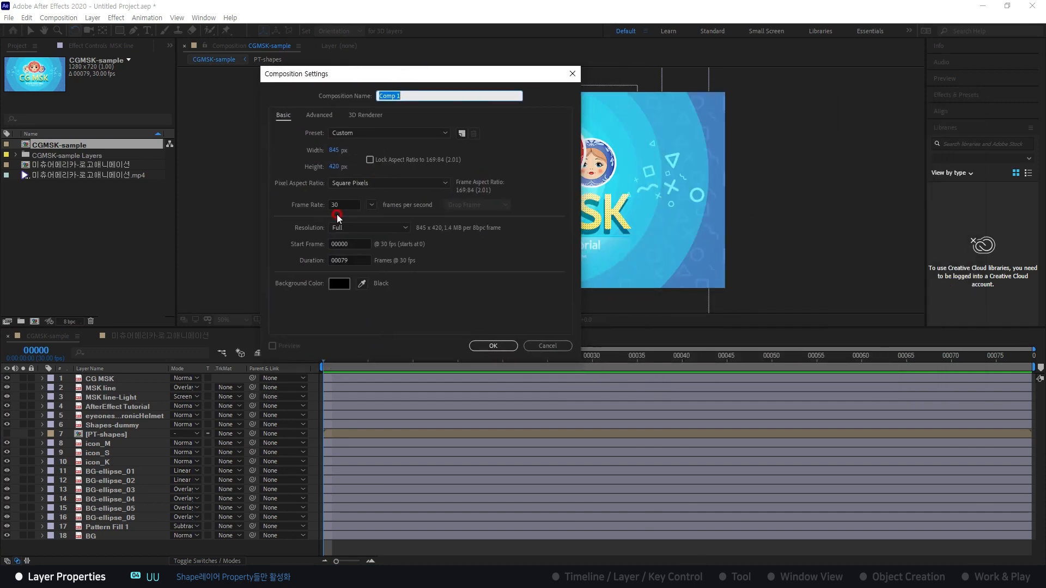
left_click(484, 344)
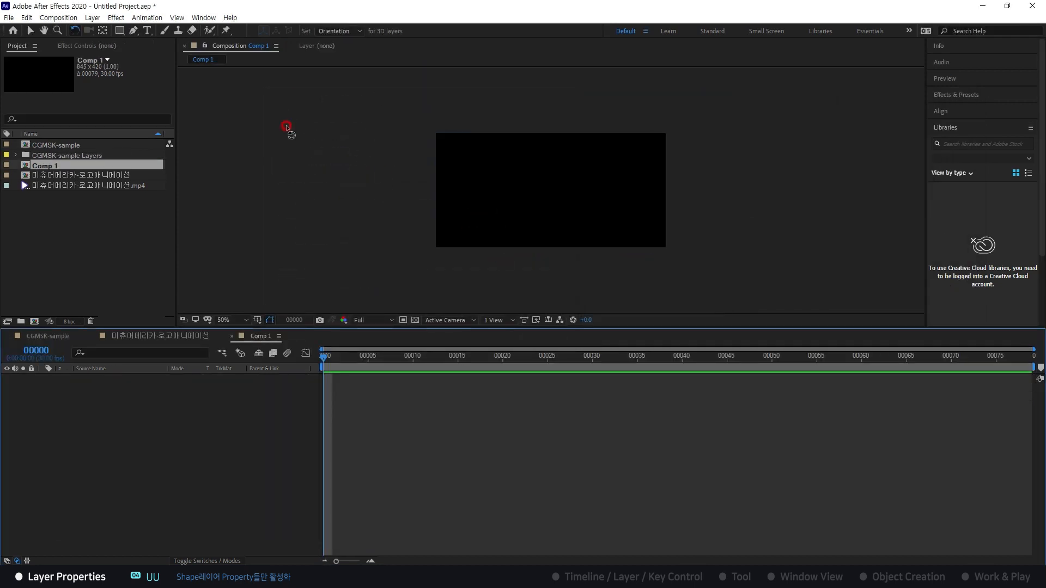
- Draw an irregular closed outline across the middle of Comp 1 with the Pen tool, and deselect the shape layer
left_click(133, 31)
left_click(471, 205)
left_click(514, 167)
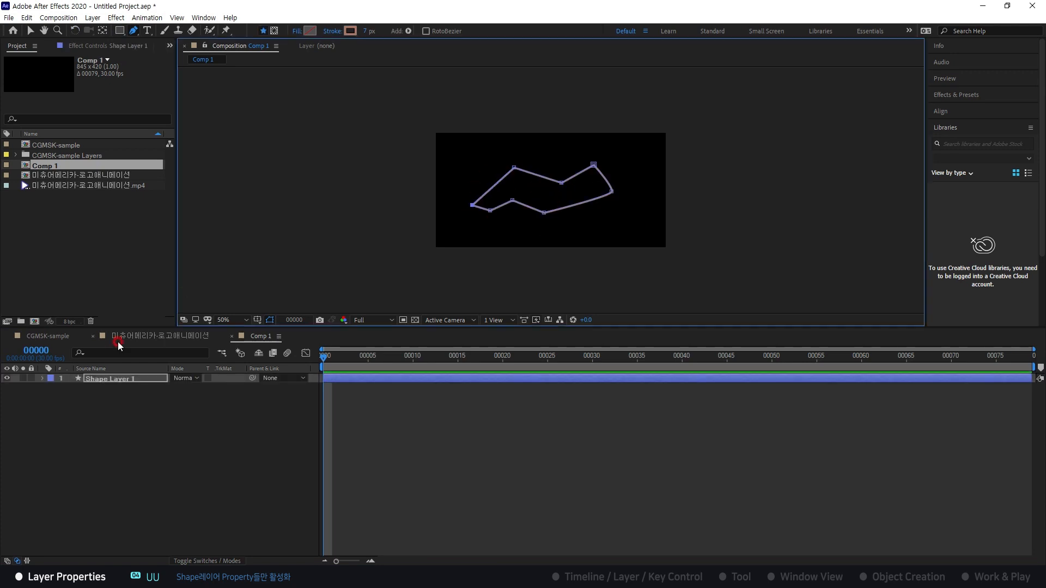
key("v")
left_click(105, 390)
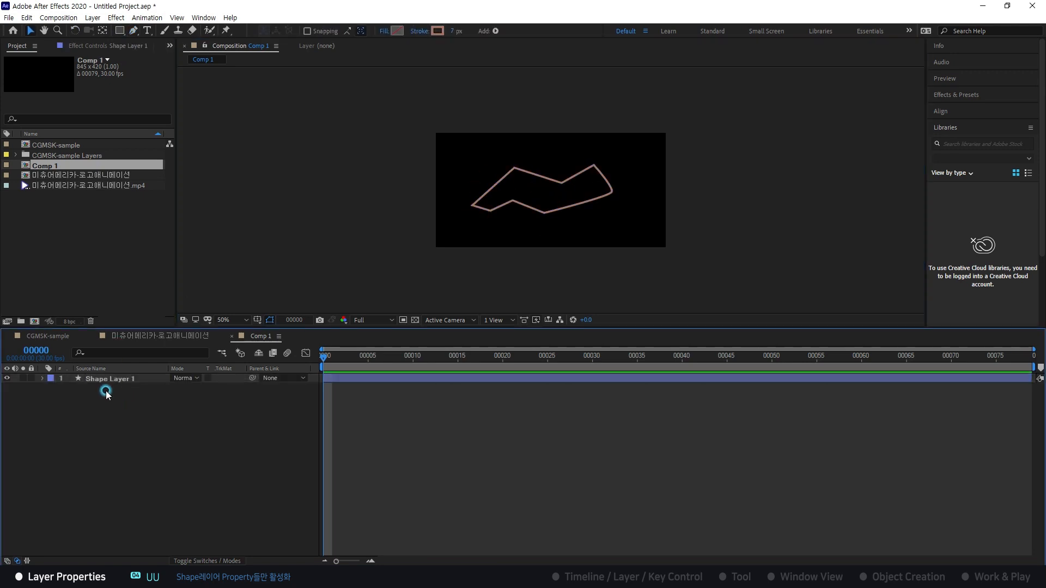
- Expand the shape layer's Contents down to the Path property of Path 1 to examine it, and collapse the layer again
left_click(135, 383)
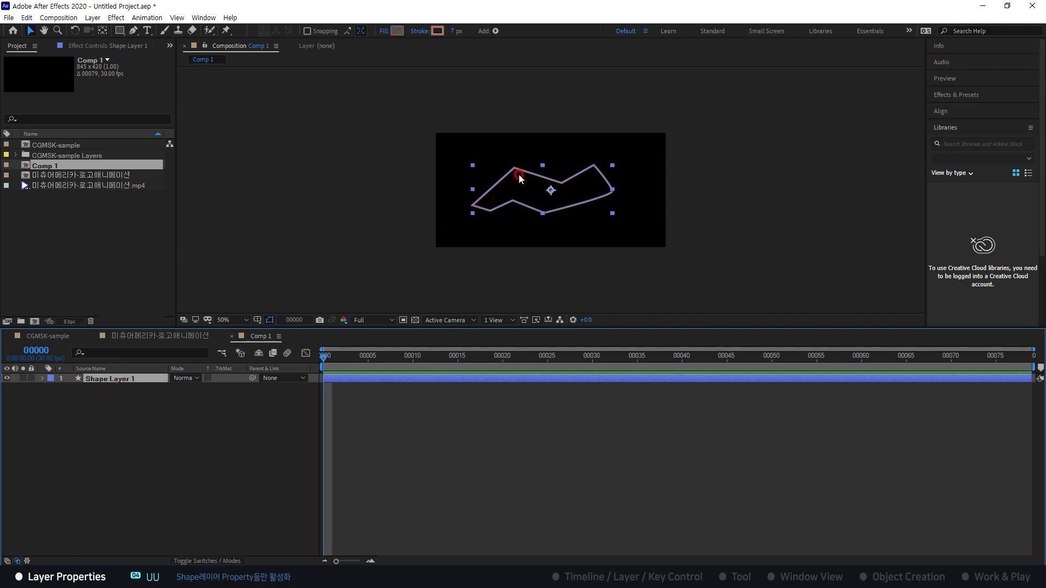
left_click(71, 399)
left_click(43, 378)
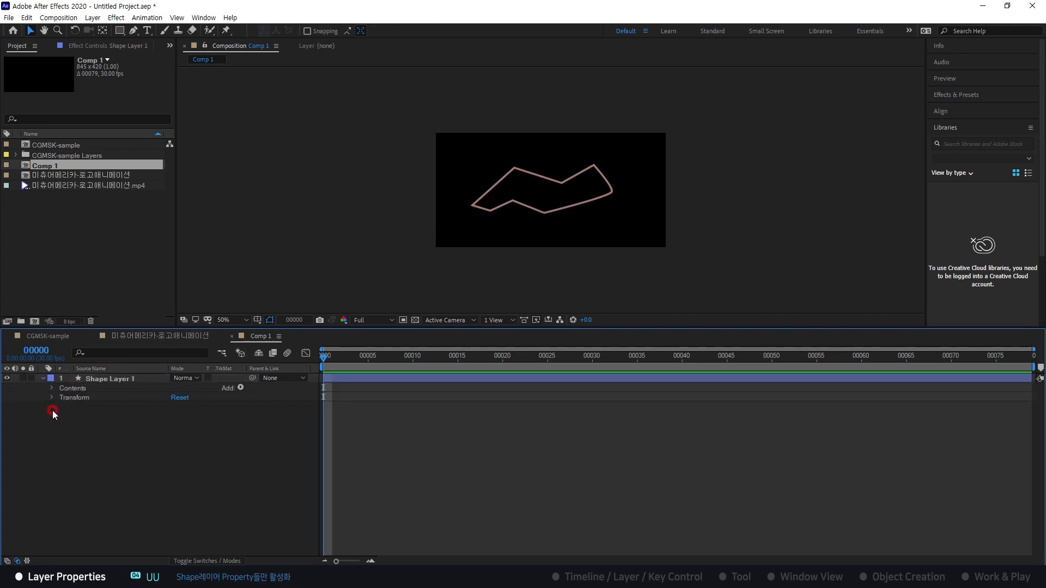
left_click(53, 388)
left_click(62, 397)
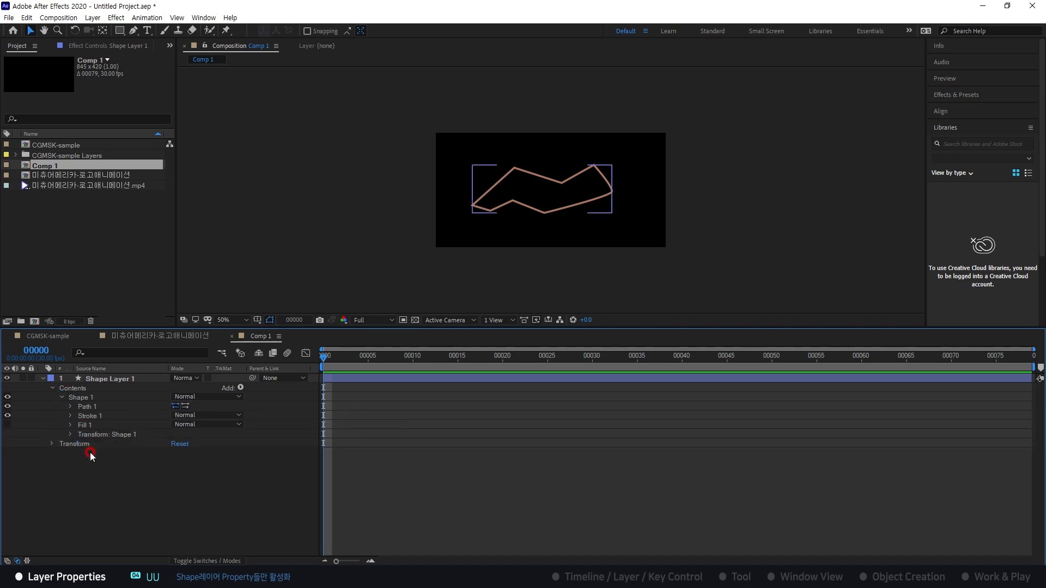
left_click(75, 409)
left_click(105, 416)
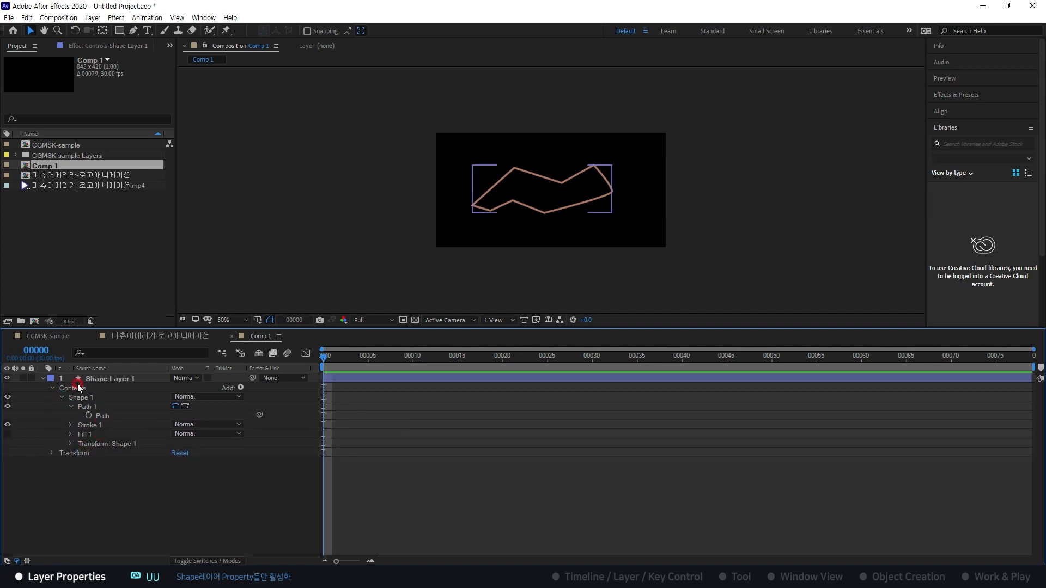
left_click(43, 378)
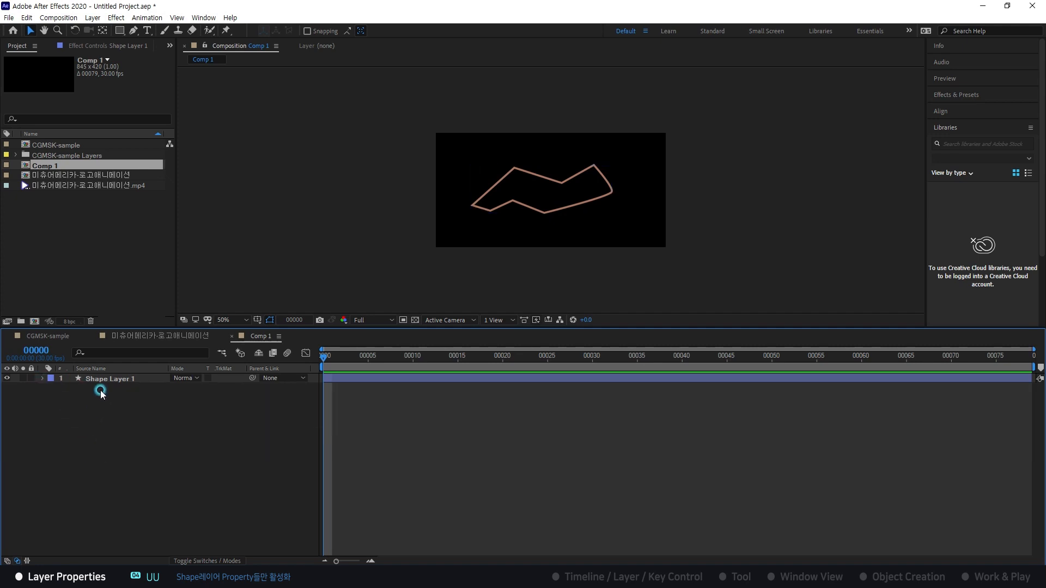
- Reveal only the modified properties of Shape Layer 1 to examine its path, stroke color and stroke width
left_click(116, 378)
key("u")
key("u")
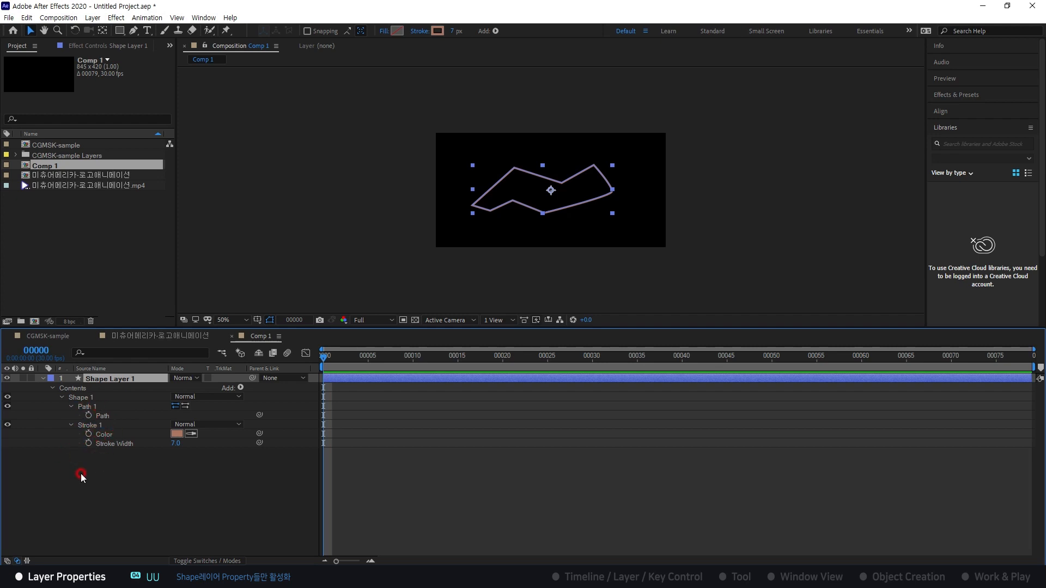
left_click(189, 455)
left_click(115, 435)
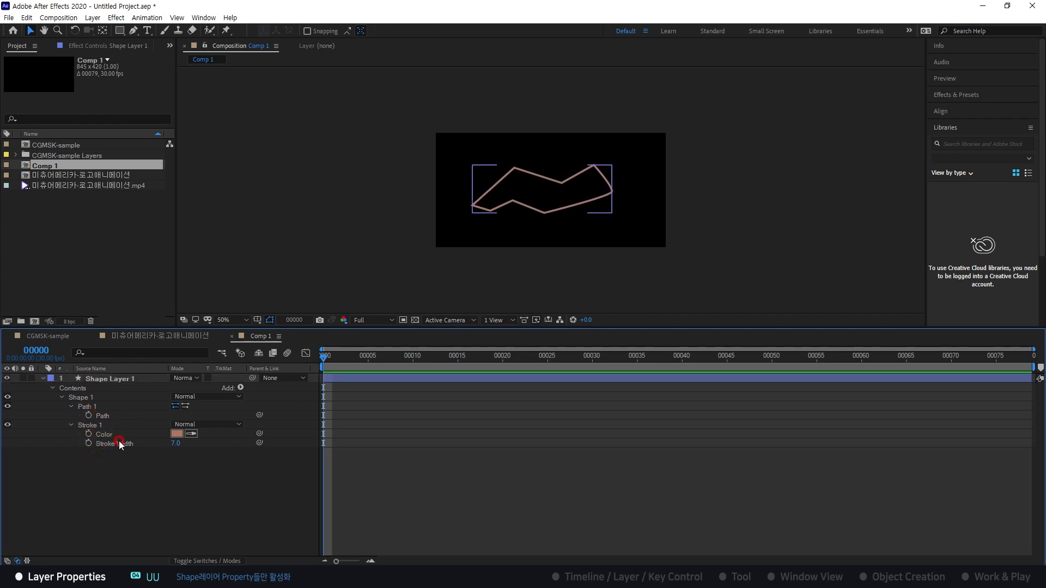
- Create a fresh, empty Comp 1 composition with the default 845 × 420 px settings
key("alt+Tab")
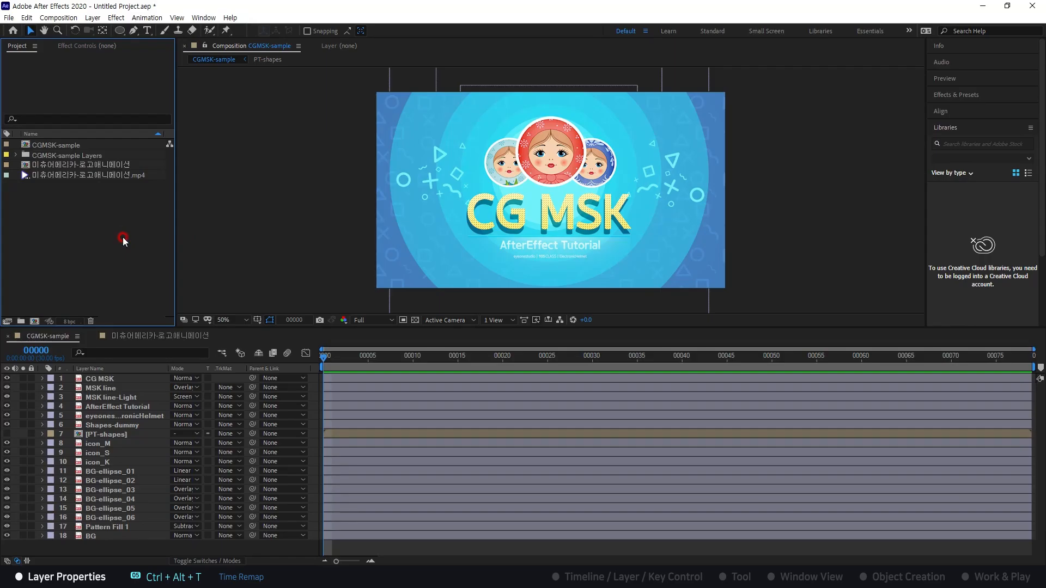
key("ctrl+n")
left_click(485, 347)
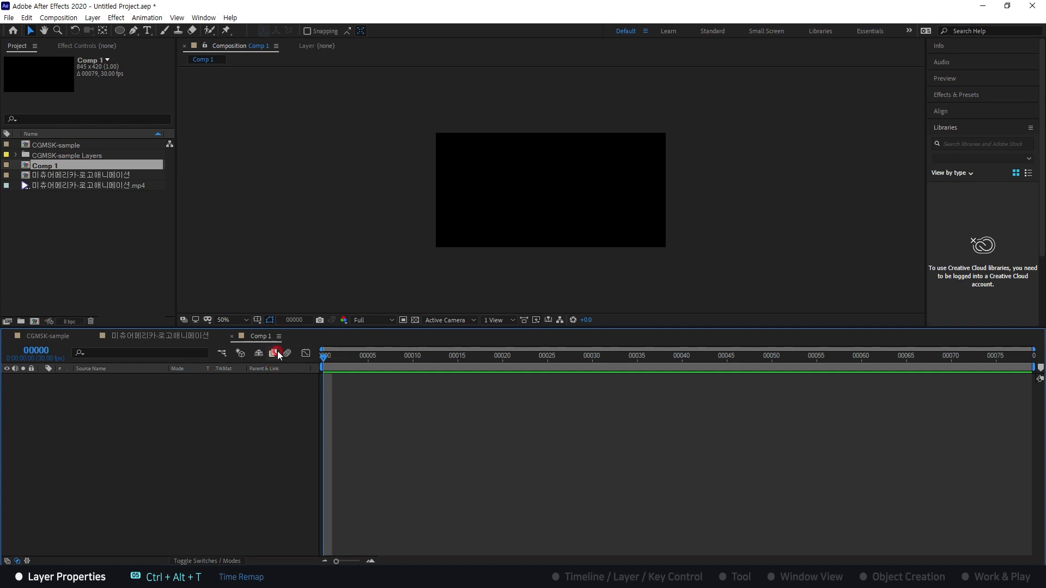
- Draw a turquoise circle without a stroke at the center of Comp 1 with the Ellipse tool
left_click(119, 30)
left_click_drag(549, 187, 593, 221)
left_click(394, 419)
key("v")
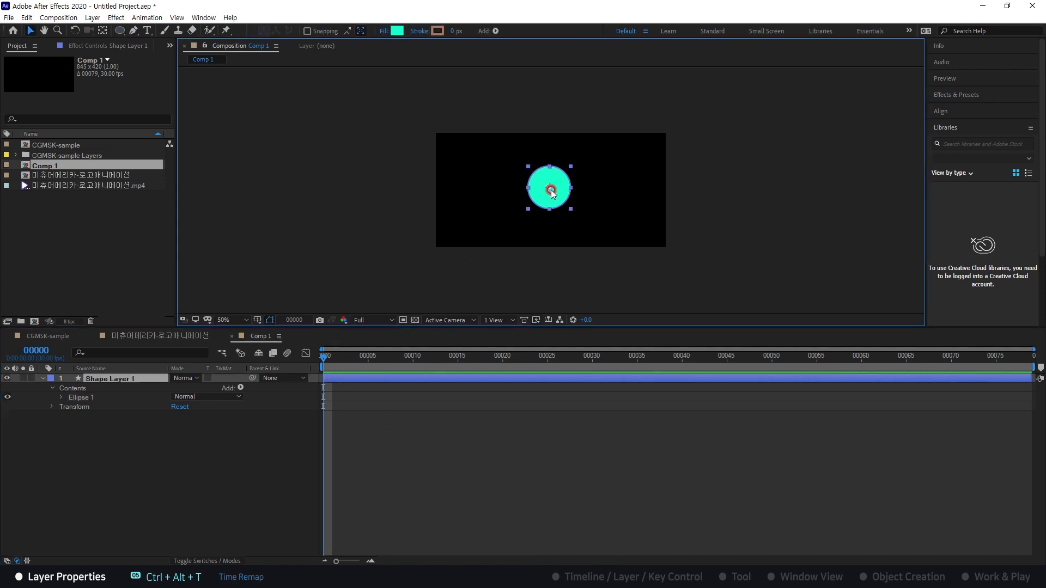
- Keyframe the circle's Position at frame 0, and move the circle horizontally toward the composition's right side at frame 11
left_click(110, 381)
key("u")
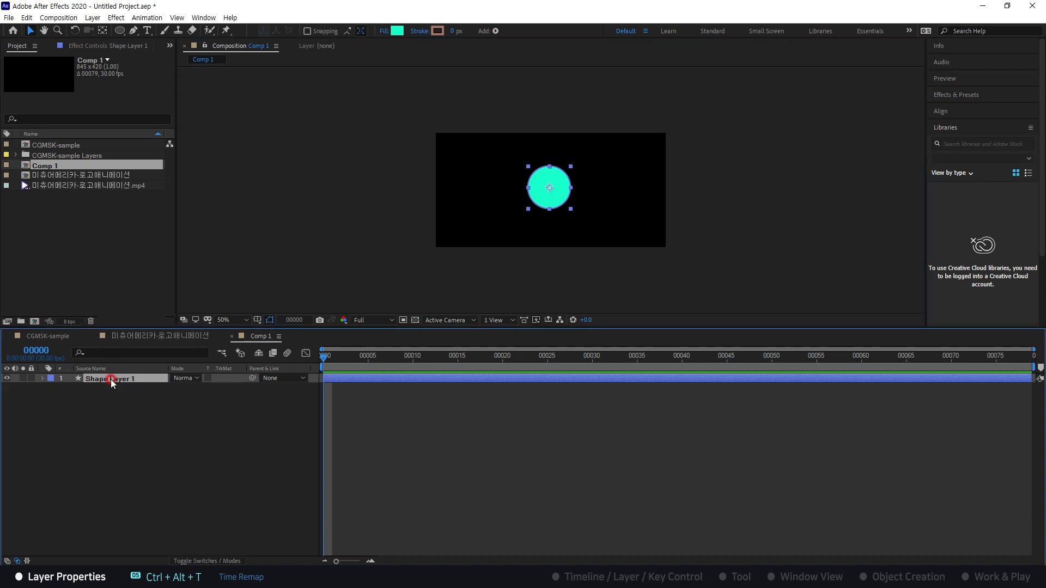
key("p")
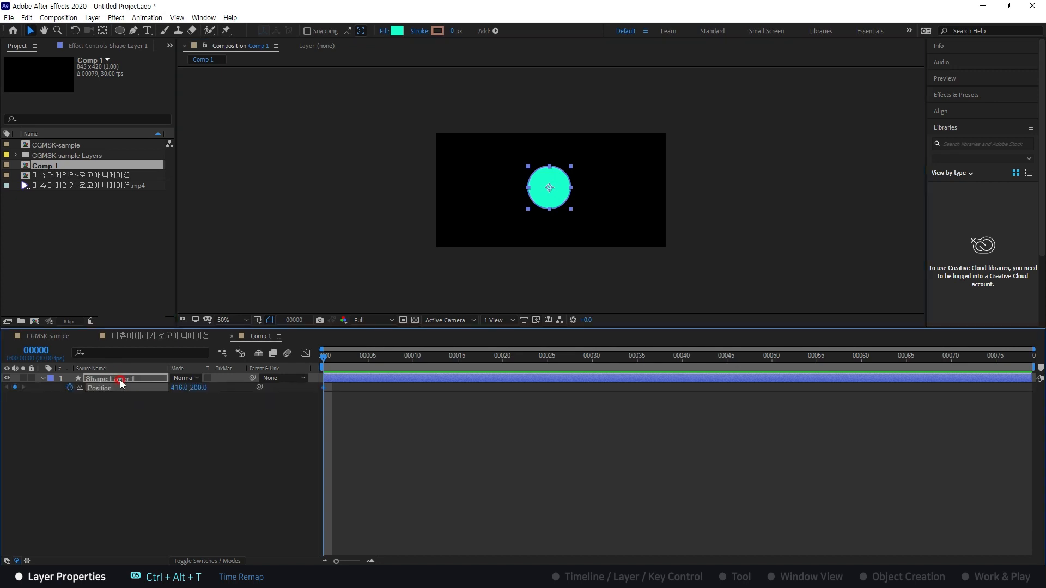
left_click(395, 359)
left_click_drag(395, 361, 422, 359)
left_click_drag(529, 188, 591, 188)
left_click(323, 385)
left_click_drag(362, 364, 326, 357)
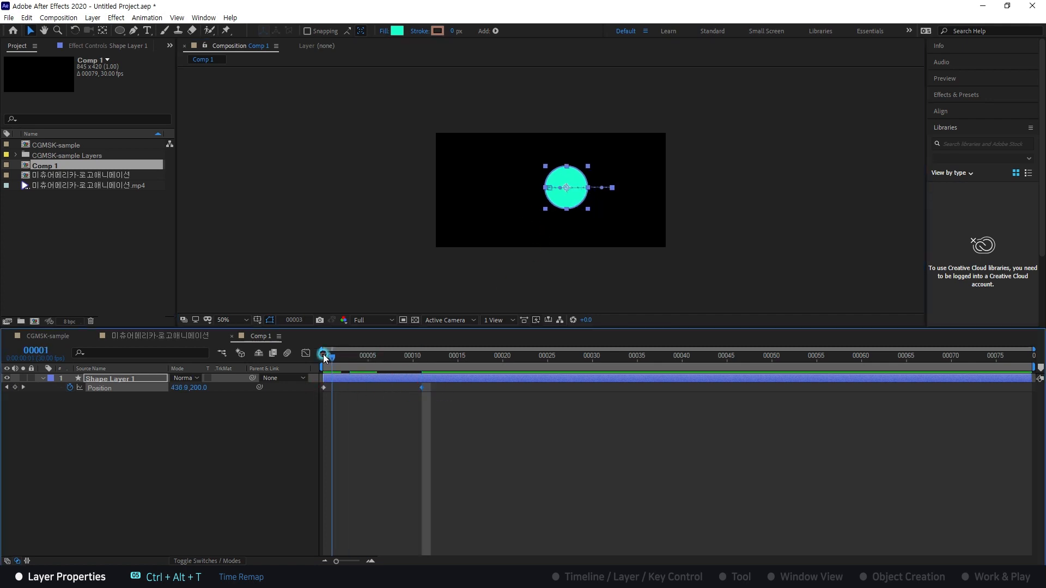
left_click(365, 382)
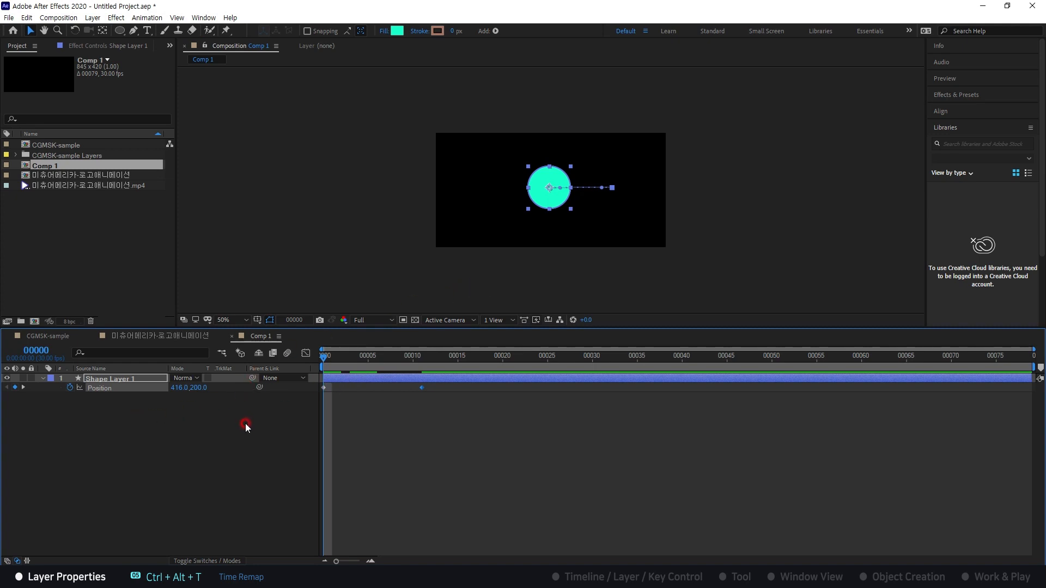
- Move the circle to the composition's left side at frame 0 and shift its second Position keyframe to frame 20
left_click(414, 357)
left_click_drag(412, 356, 324, 357)
left_click_drag(549, 203, 470, 203)
left_click(501, 355)
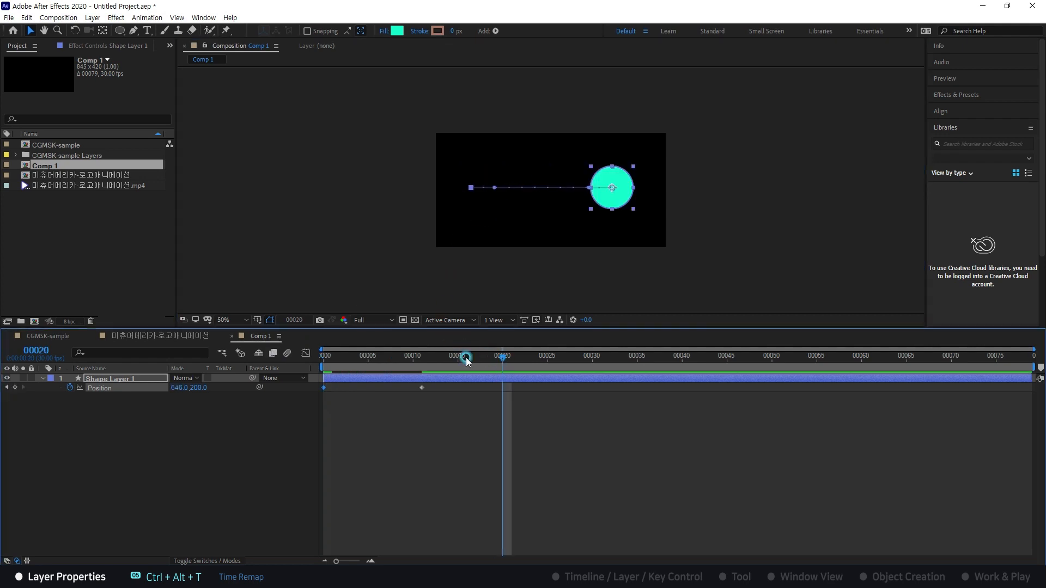
left_click_drag(421, 388, 501, 387)
left_click_drag(431, 357, 501, 393)
- Trim the circle layer's end to frame 20 and pre-compose it as Shape Layer 1 Comp 1, moving all attributes and adjusting the duration
key("alt+]")
key("ctrl+shift+c")
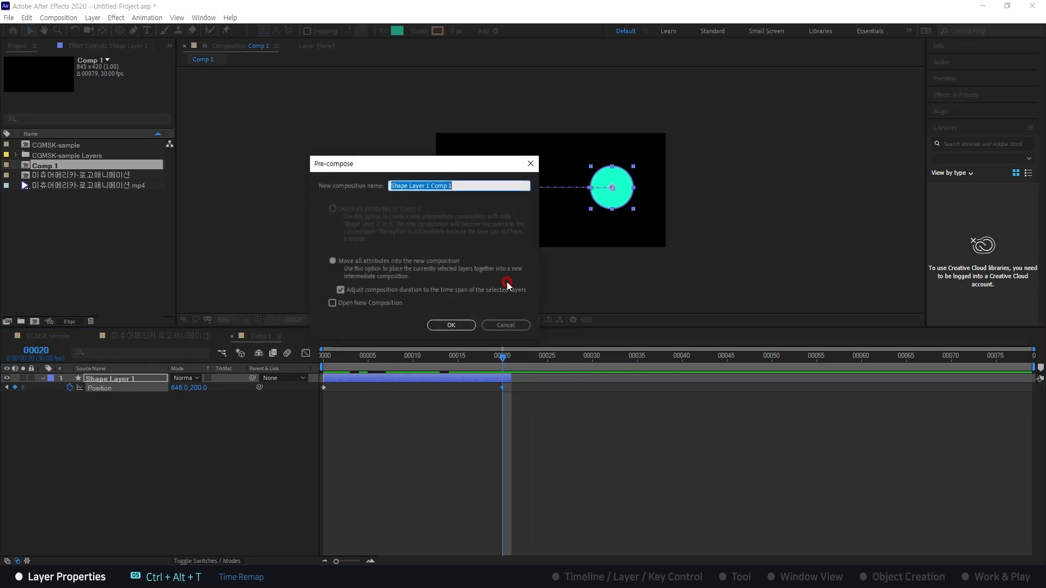
left_click(447, 324)
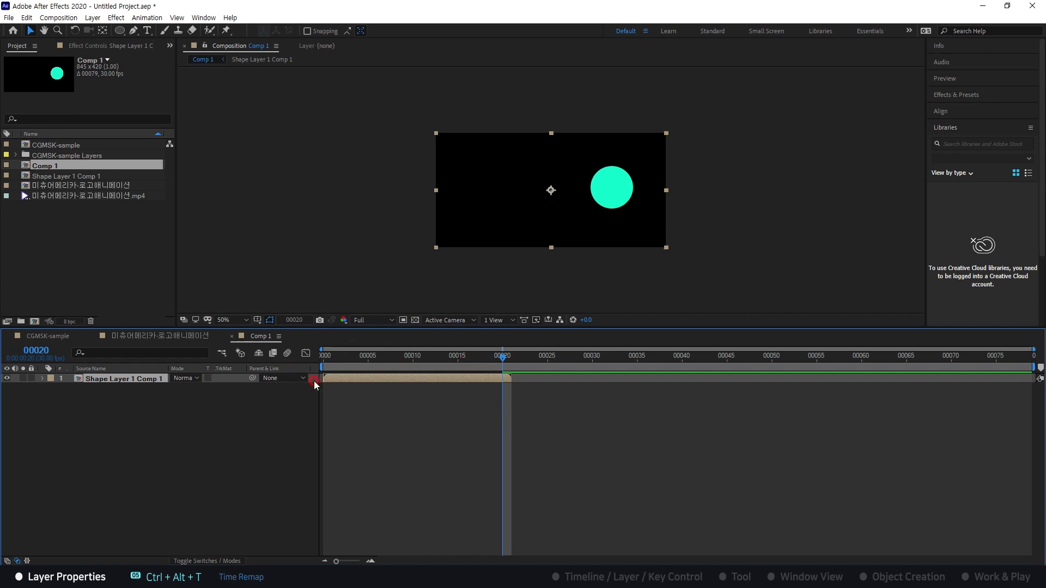
- Open the Shape Layer 1 Comp 1 pre-comp to inspect the circle layer inside it, and return to Comp 1
left_click(124, 398)
double_click(130, 378)
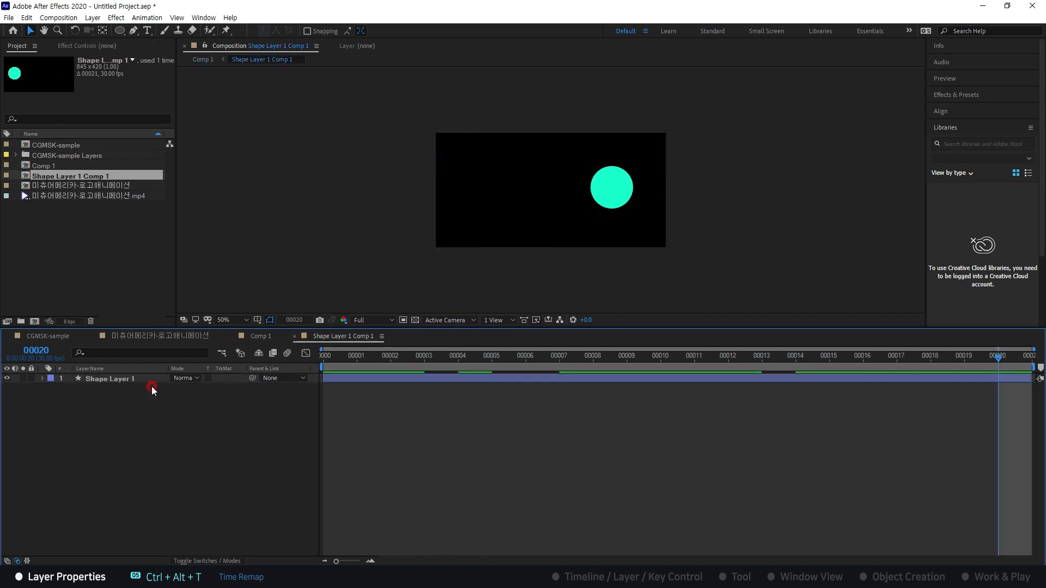
left_click(119, 380)
mouse_move(619, 181)
left_mouse_down()
mouse_move(598, 169)
mouse_move(609, 163)
left_mouse_up()
left_click(467, 479)
key("Tab")
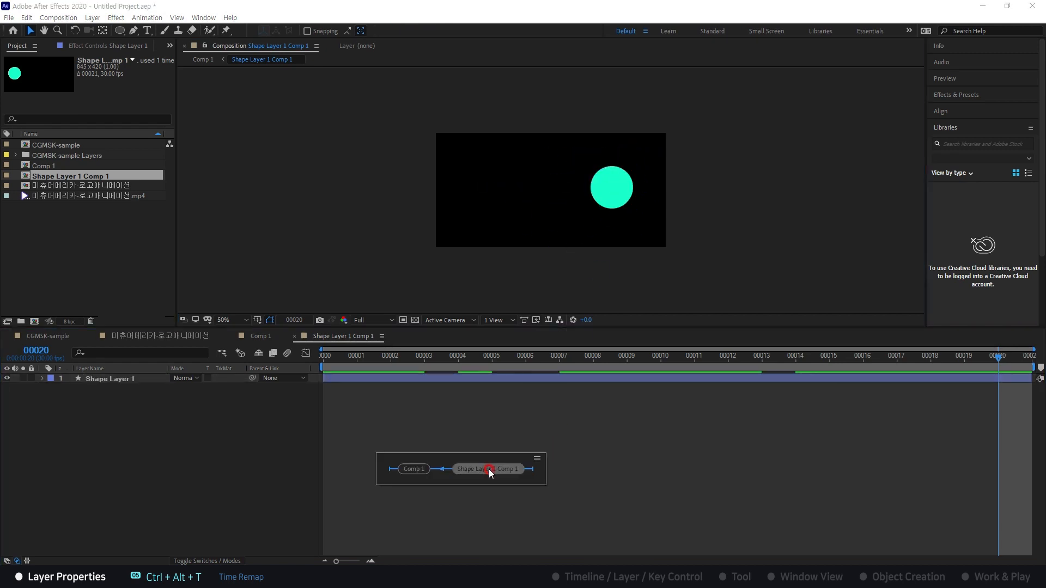
left_click(472, 469)
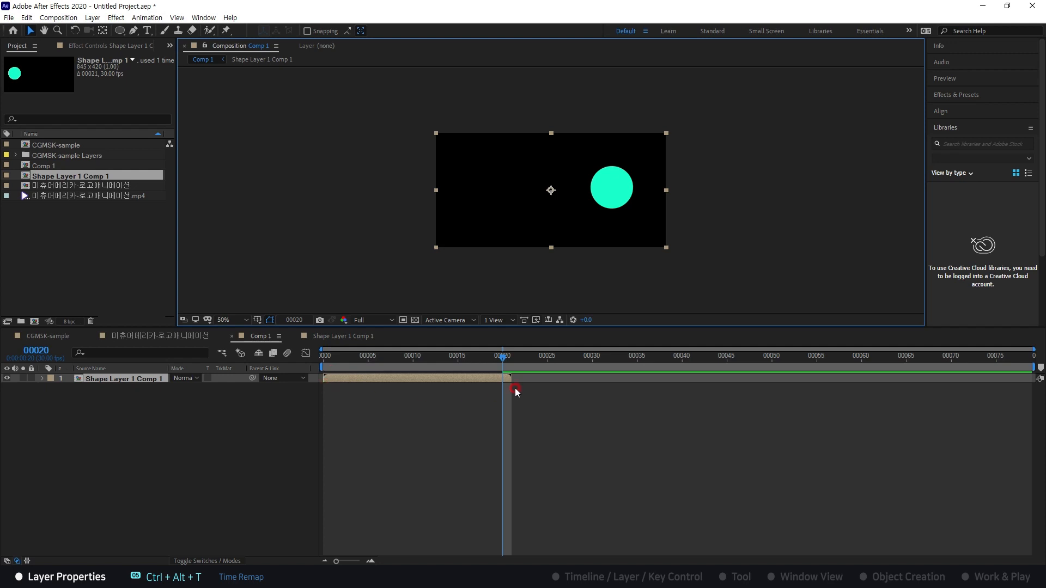
- Set Comp 1's work area to the duration of the pre-comp layer and preview the circle's motion from frame 0
left_click(354, 401)
left_click_drag(364, 361, 293, 380)
left_click(188, 403)
left_click(105, 377)
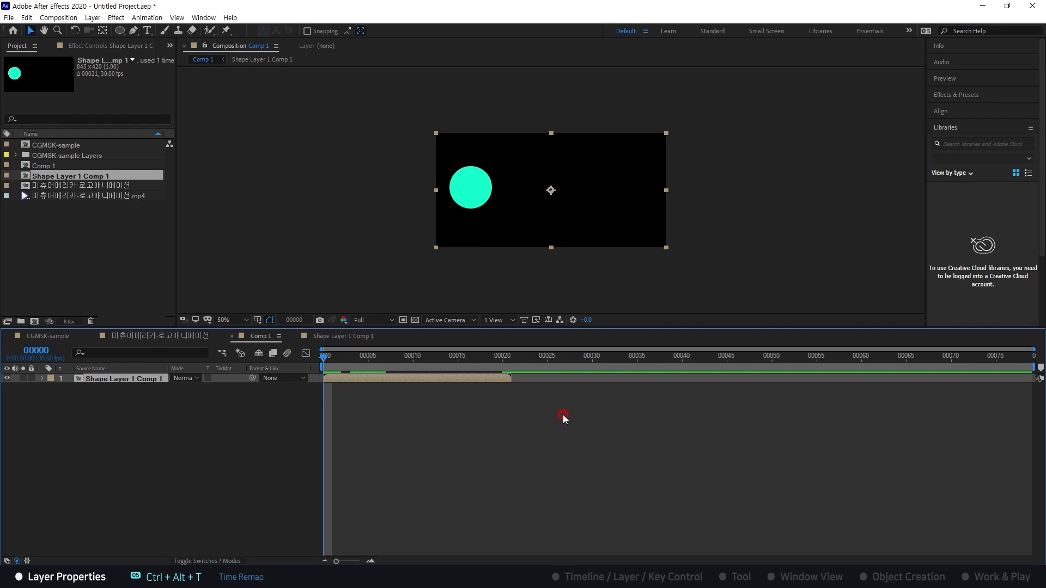
key("ctrl+alt+b")
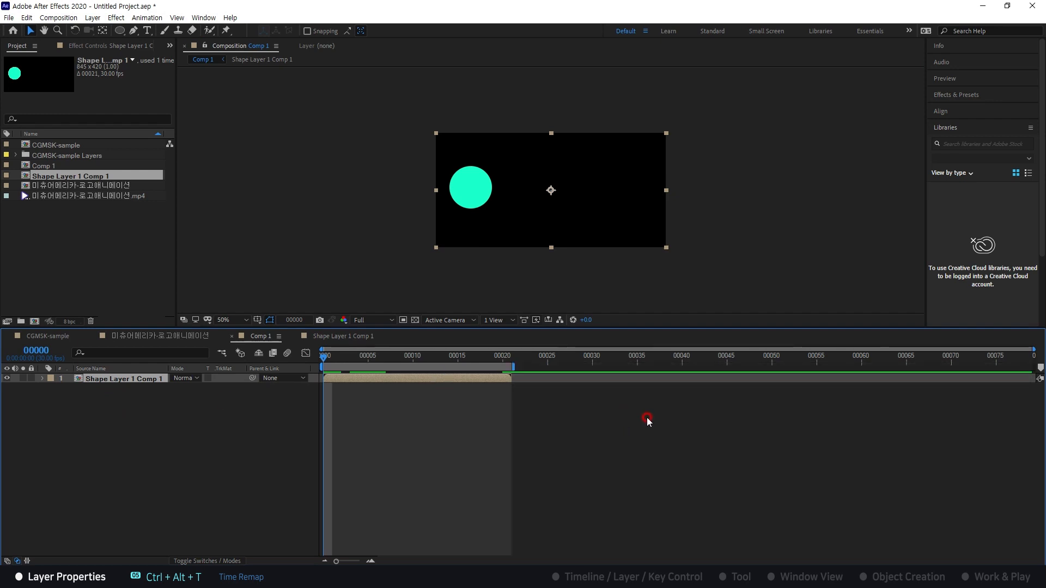
key("space")
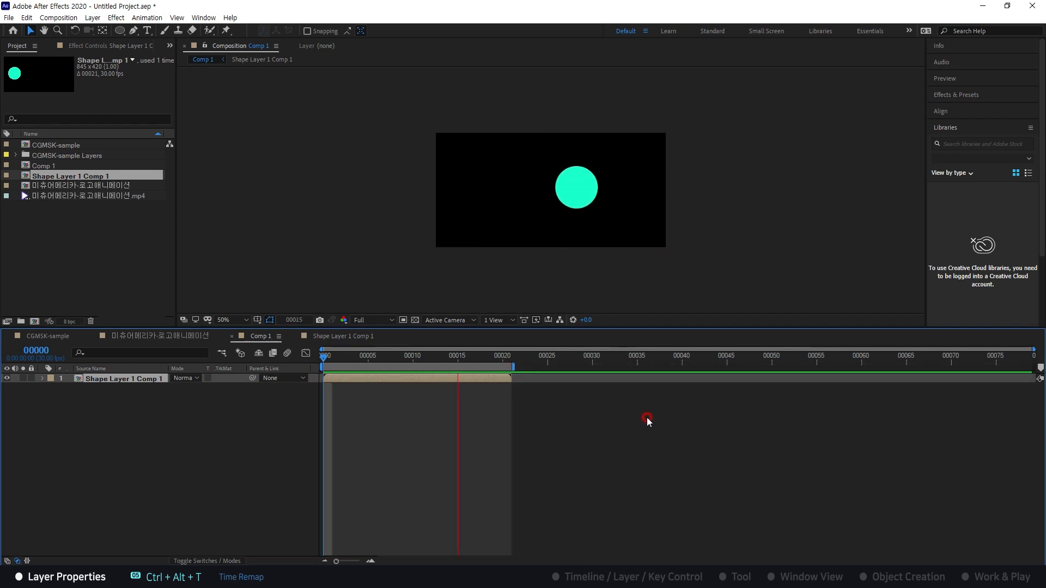
key("space")
- Try Time Remapping on the pre-comp layer, check its end keyframe at frame 21, and undo it
left_click(354, 391)
left_click(360, 377)
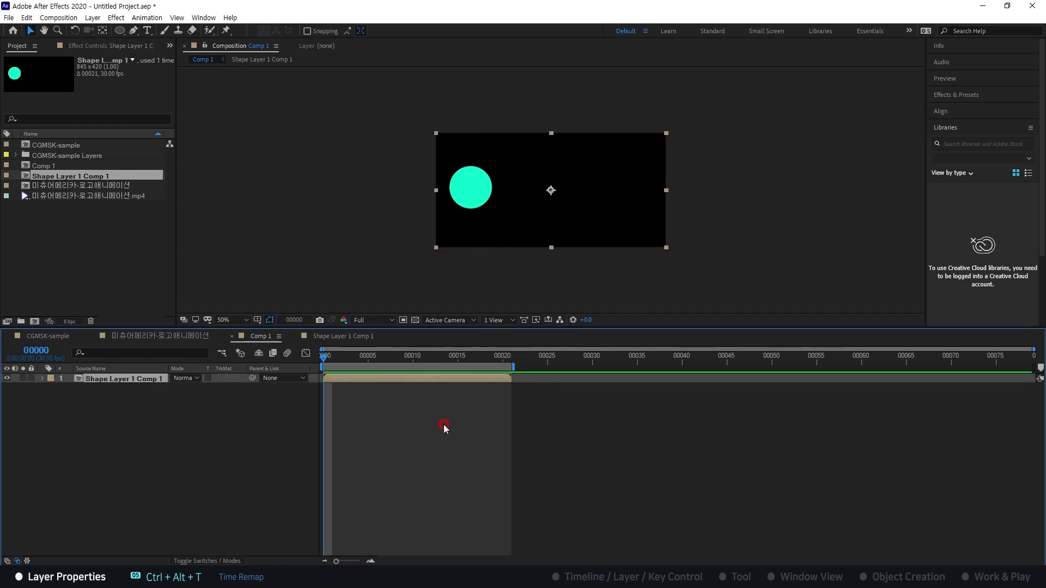
key("ctrl+alt+t")
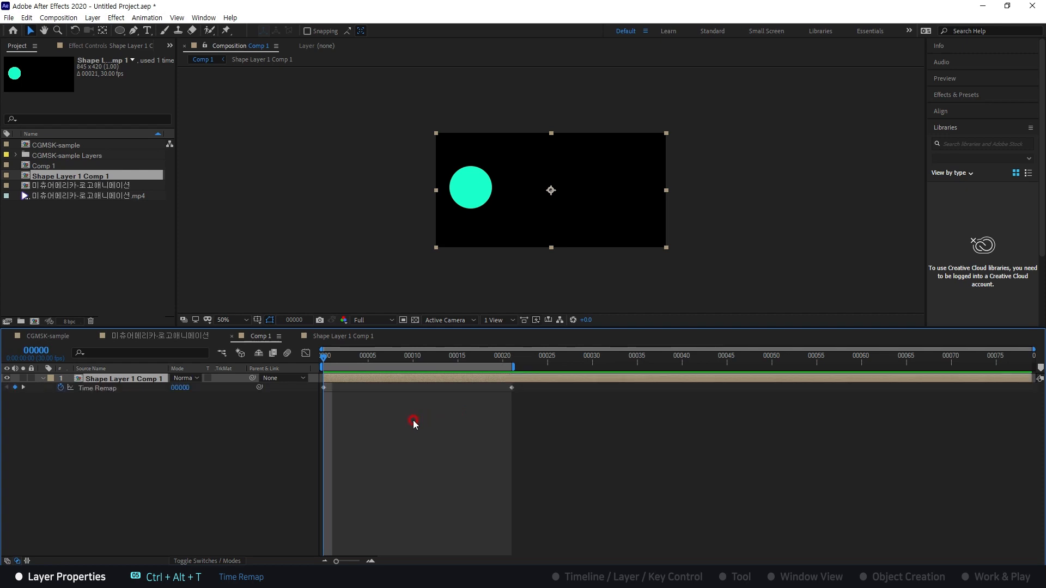
left_click(512, 357)
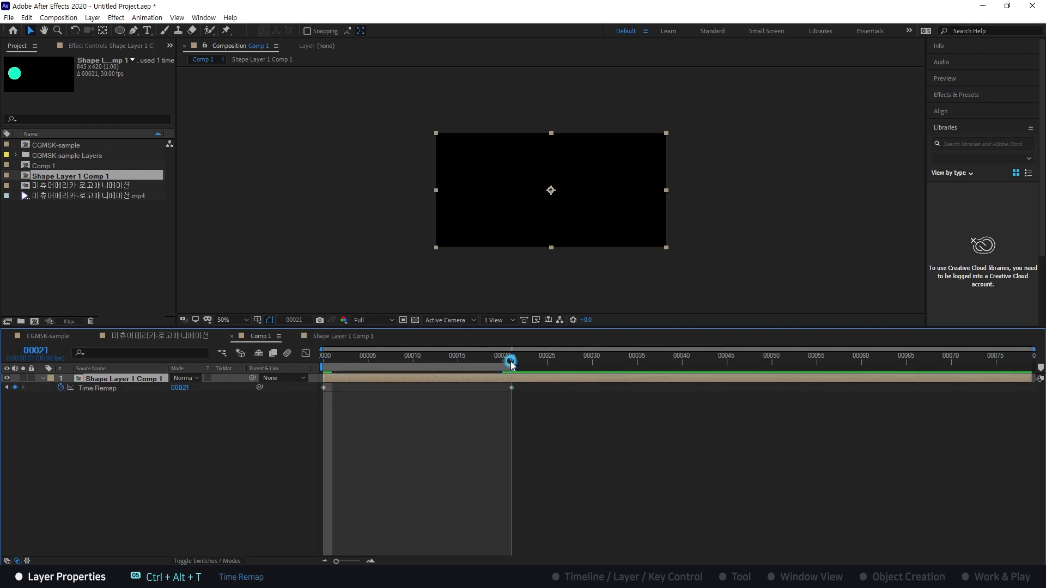
key("ctrl+z")
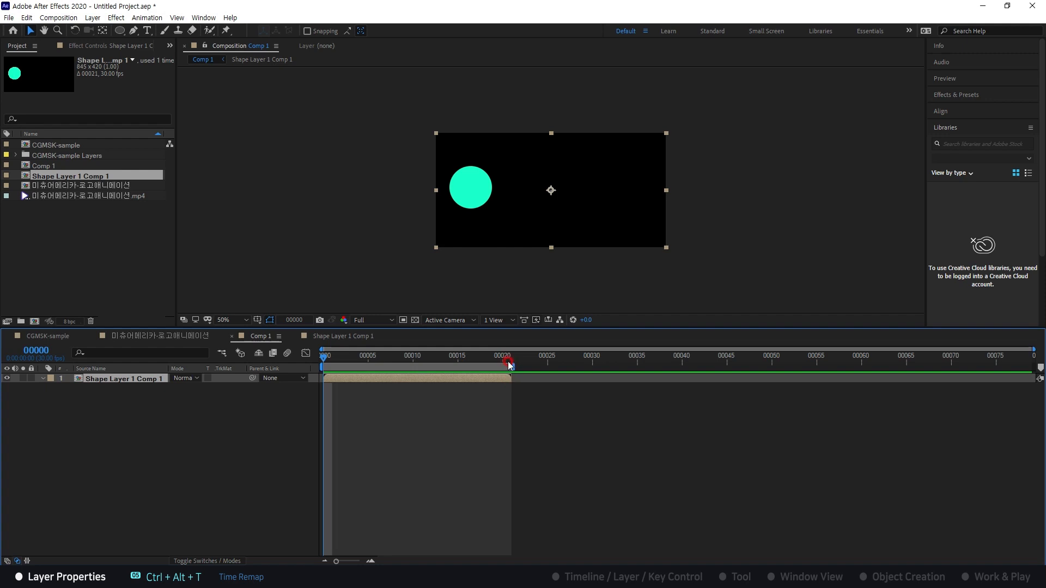
- Enable Time Remapping with the playhead at frame 21, view the range up to frame 20, and remove the remapping again
left_click(510, 359)
left_click_drag(511, 379, 513, 380)
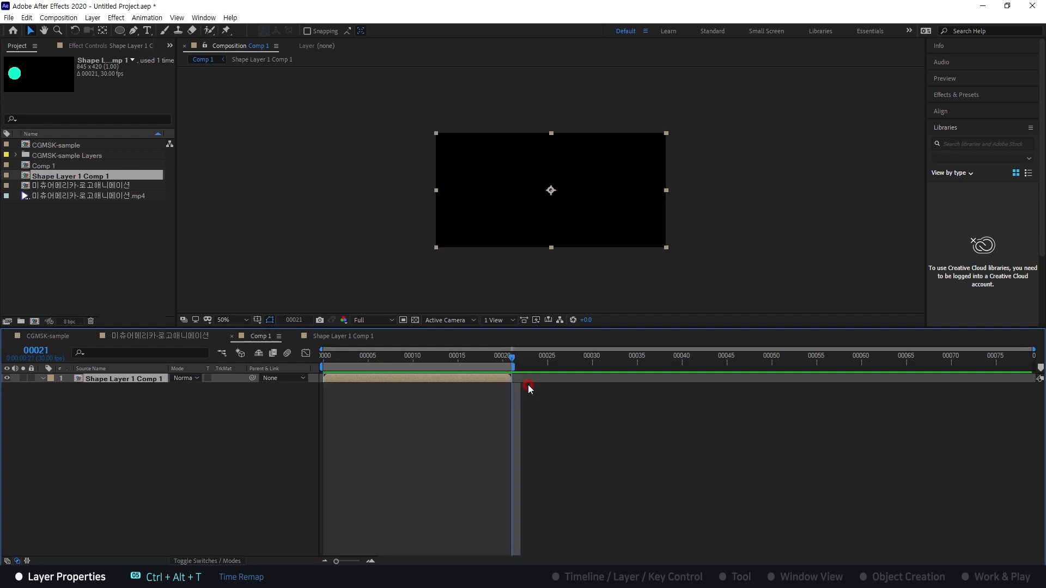
key("ctrl+alt+t")
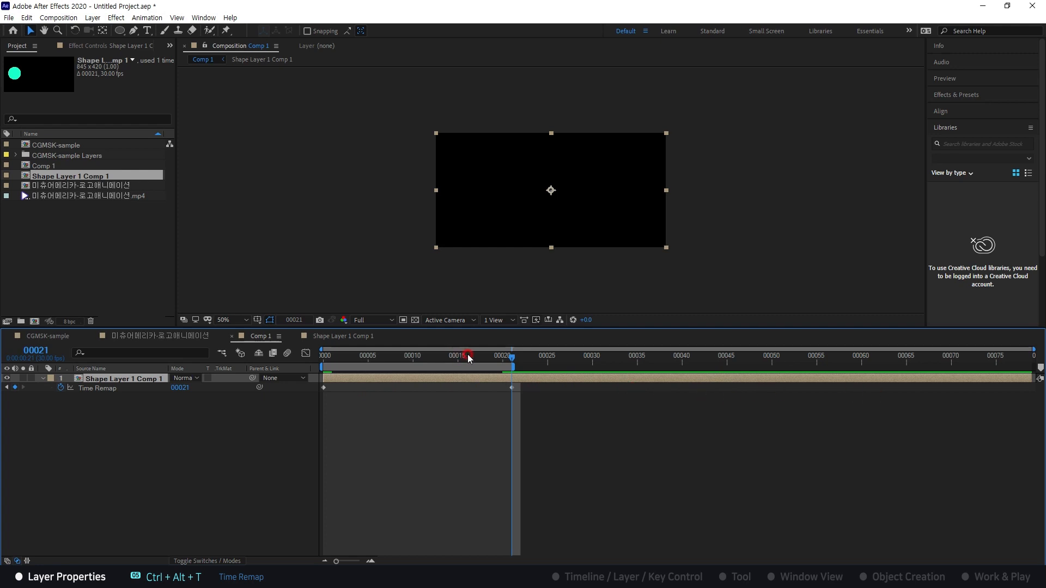
left_click_drag(430, 356, 502, 359)
key("ctrl+alt+t")
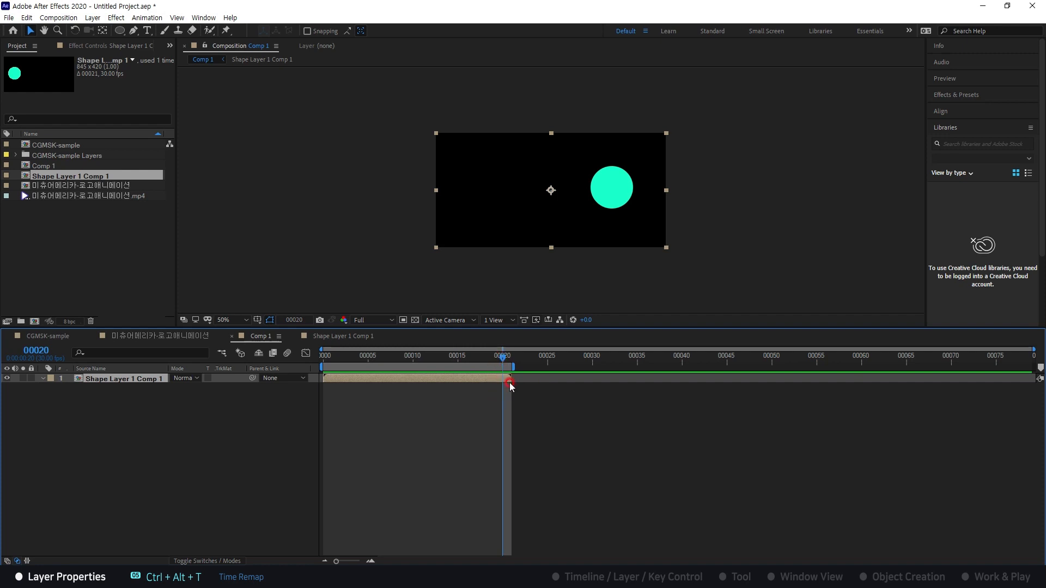
- Compare the composition's image at frame 21 with the layer's last visible frame, 20
left_click_drag(503, 359, 510, 358)
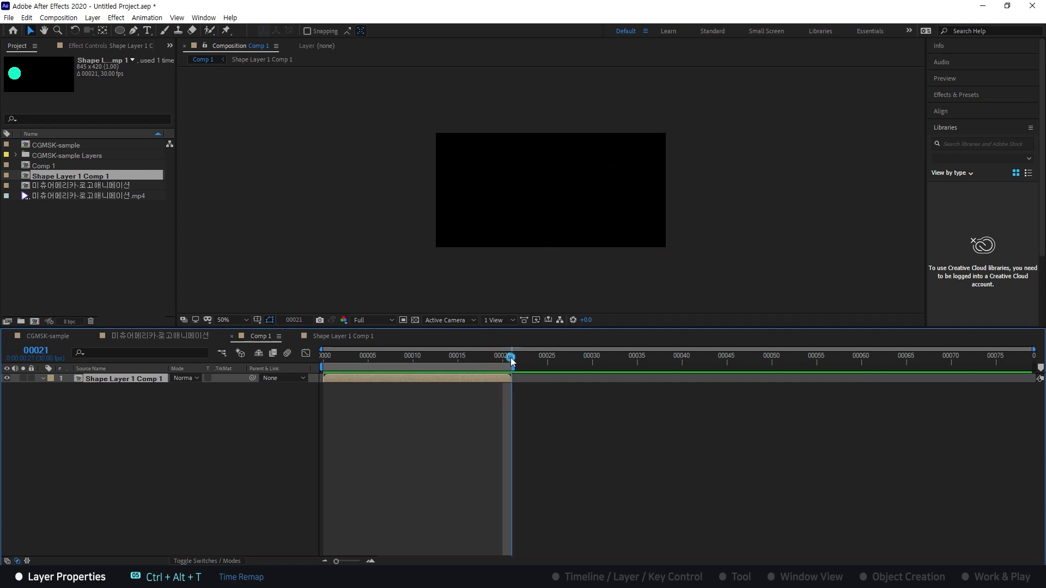
left_click(520, 379)
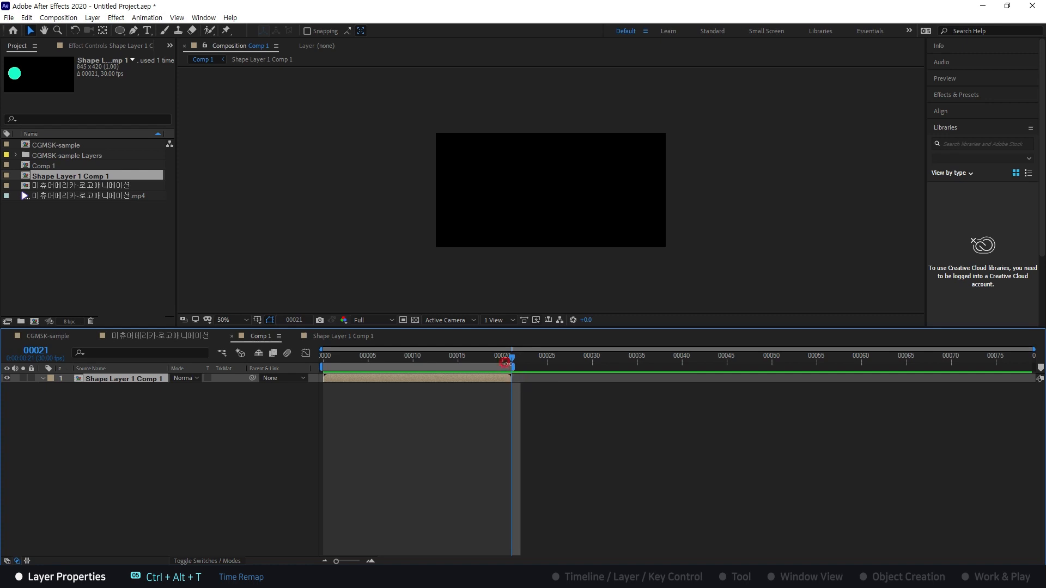
left_click(502, 359)
left_click(502, 375)
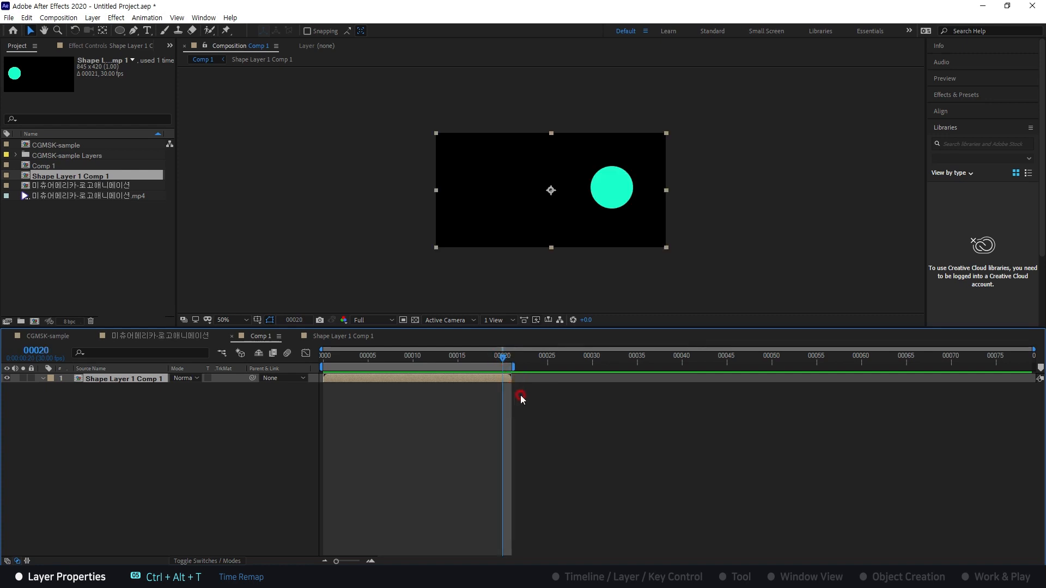
- Enable Time Remapping on the Shape Layer 1 Comp 1 layer and add a Time Remap keyframe at frame 20
key("ctrl+alt+t")
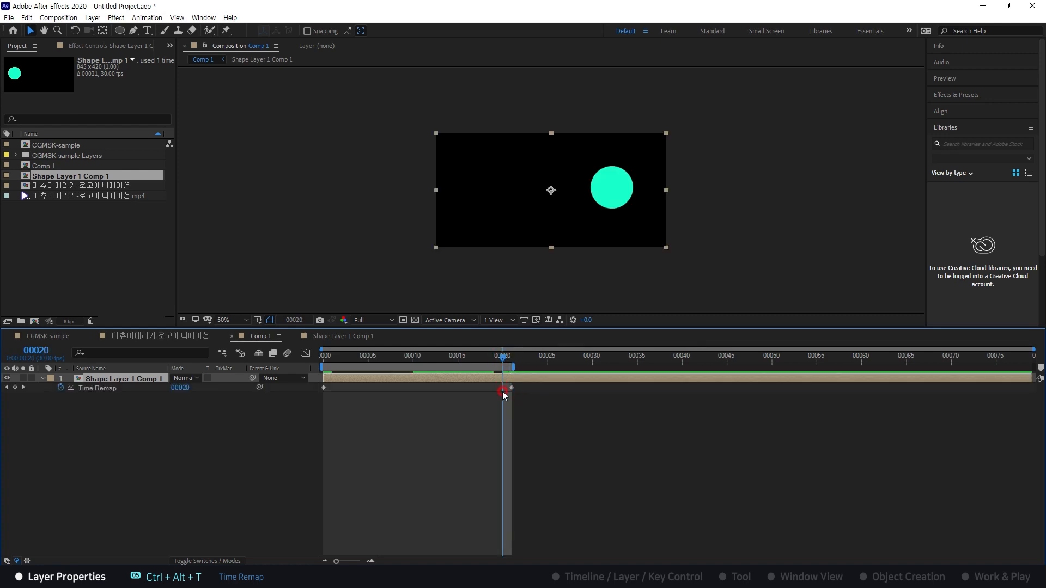
left_click_drag(506, 369, 502, 355)
left_click(515, 386)
left_click(277, 391)
left_click(15, 387)
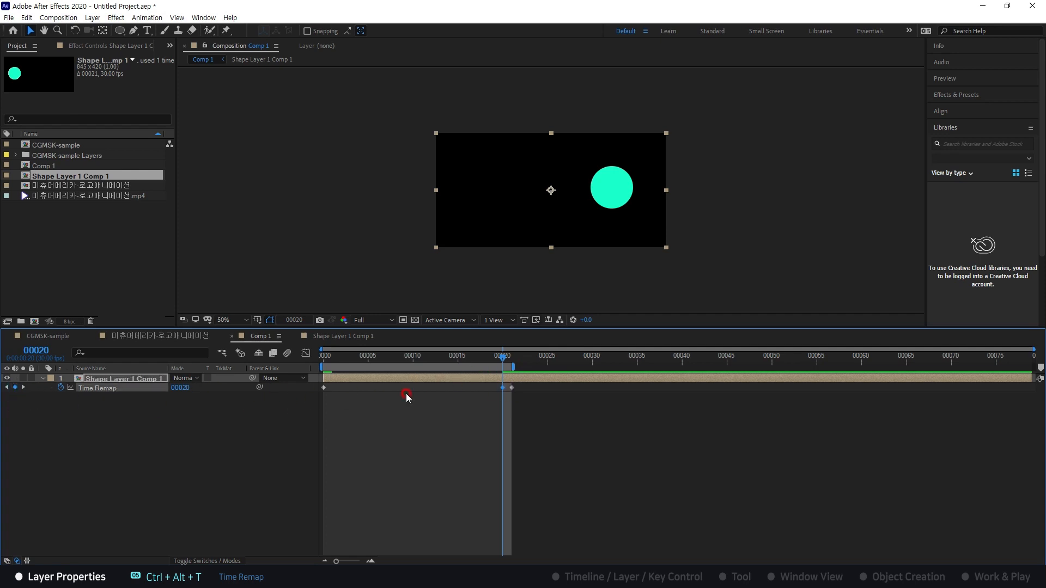
- Delete the Time Remap keyframe at frame 21 and preview the remapped animation from frame 0
left_click(511, 387)
key("Delete")
left_click_drag(502, 358, 512, 360)
left_click(511, 377)
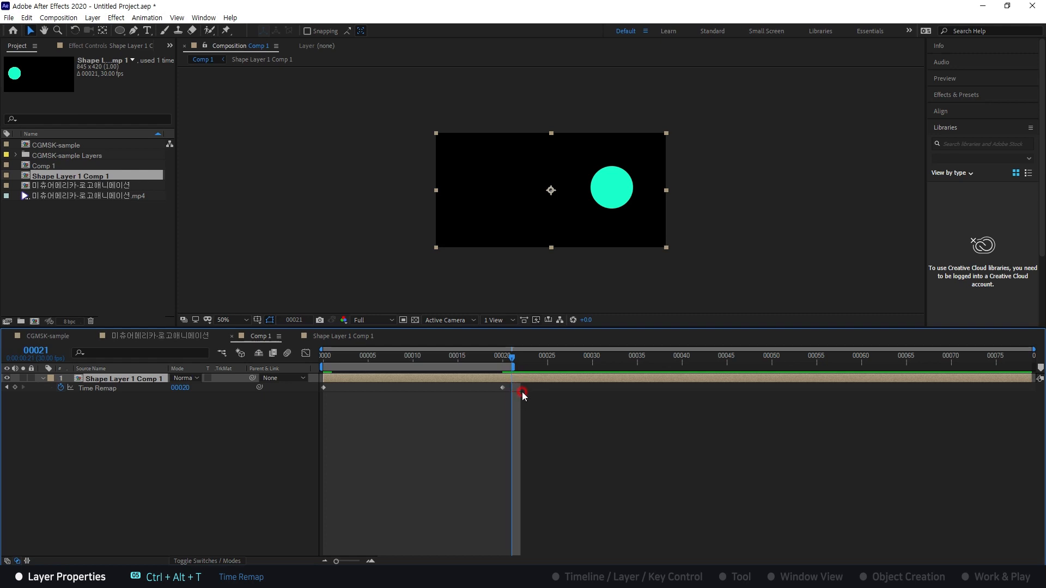
left_click_drag(510, 358, 324, 357)
left_click(502, 383)
key("space")
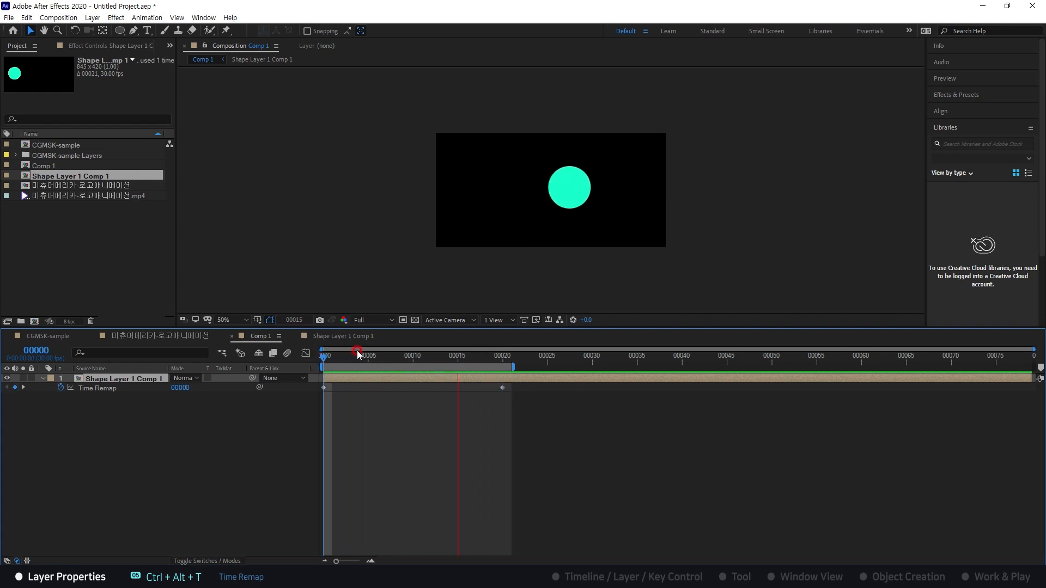
key("space")
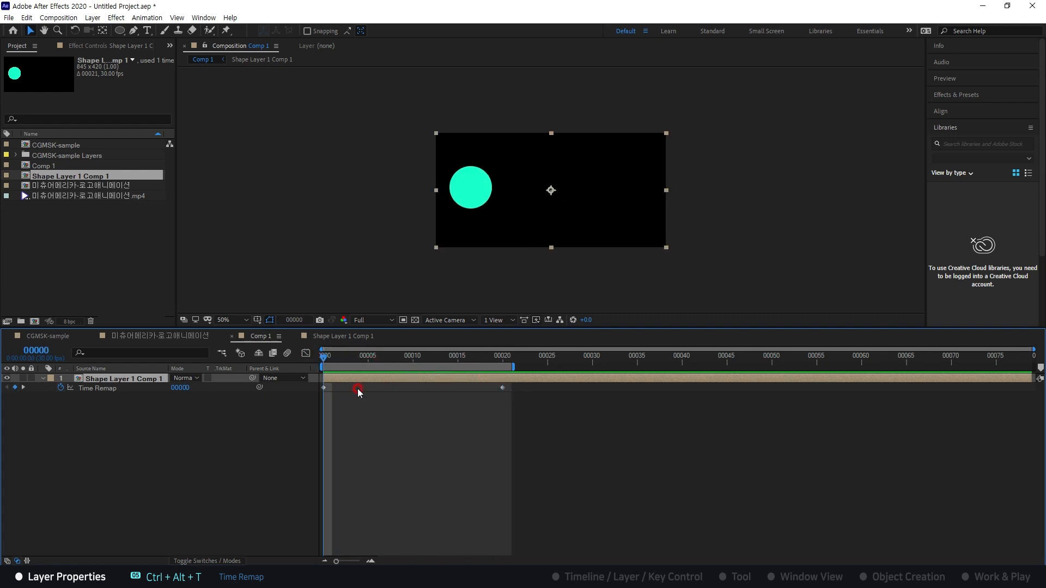
- Shift the Time Remap keyframe at frame 20 to frame 10 to speed up the circle's motion
left_click(522, 396)
left_click_drag(502, 390, 414, 392)
left_click(507, 355)
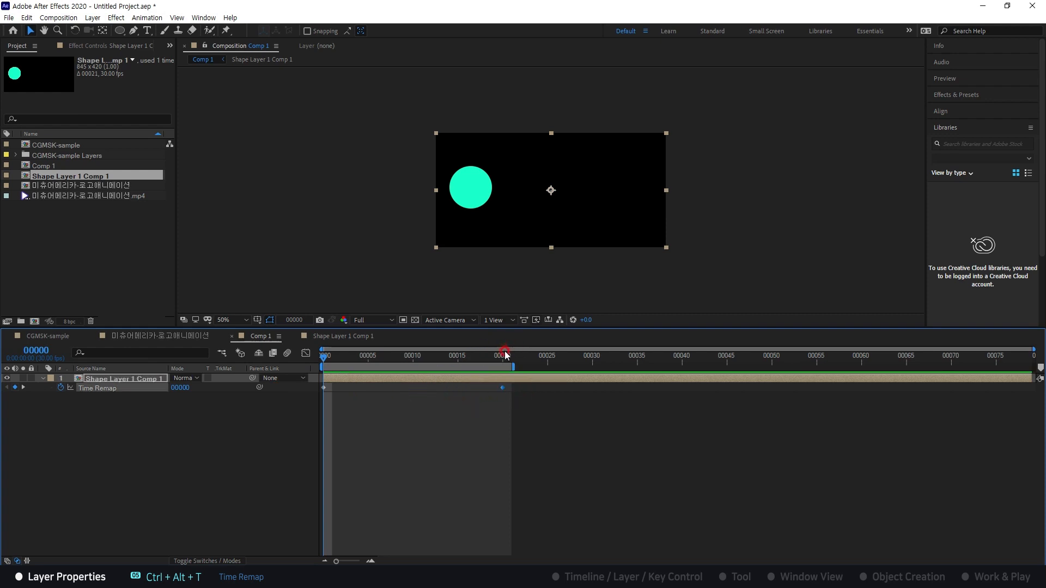
left_click(502, 390)
left_click_drag(502, 391, 413, 388)
left_click(492, 395)
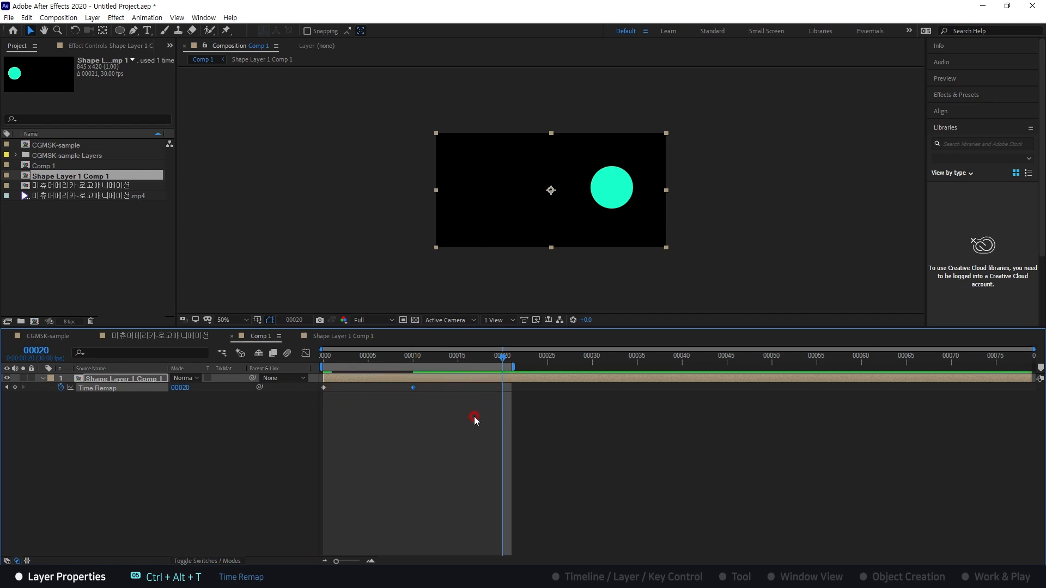
- Preview the retimed motion and briefly display the layer's In, Out, Duration and Stretch values
key("space")
left_click(25, 561)
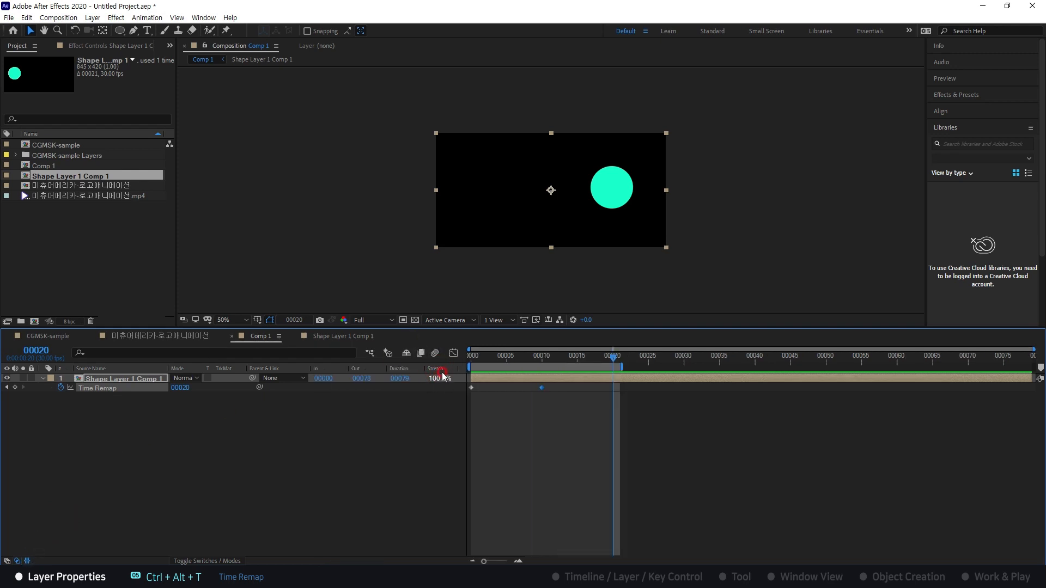
left_click(26, 561)
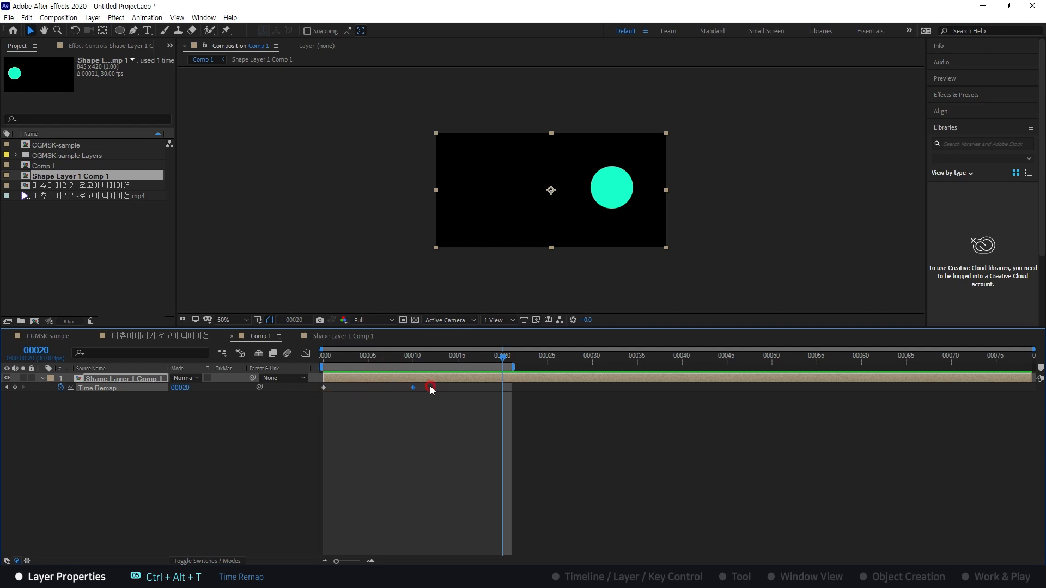
- Apply Easy Ease In to the Time Remap keyframe at frame 10 and set its incoming velocity influence to 100%
left_click_drag(415, 357, 411, 379)
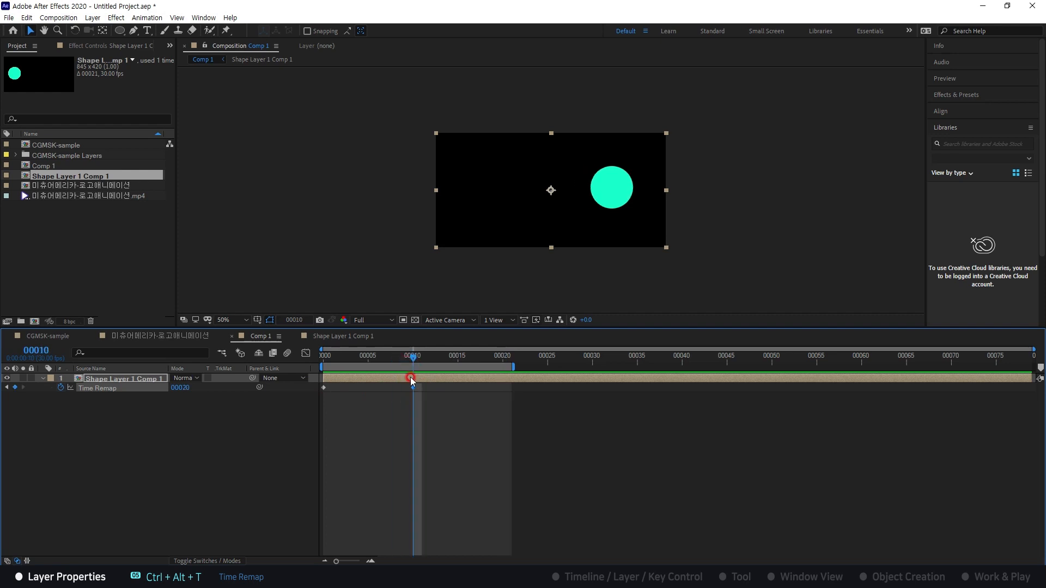
key("shift+F9")
key("ctrl+shift+k")
left_click_drag(363, 207, 361, 85)
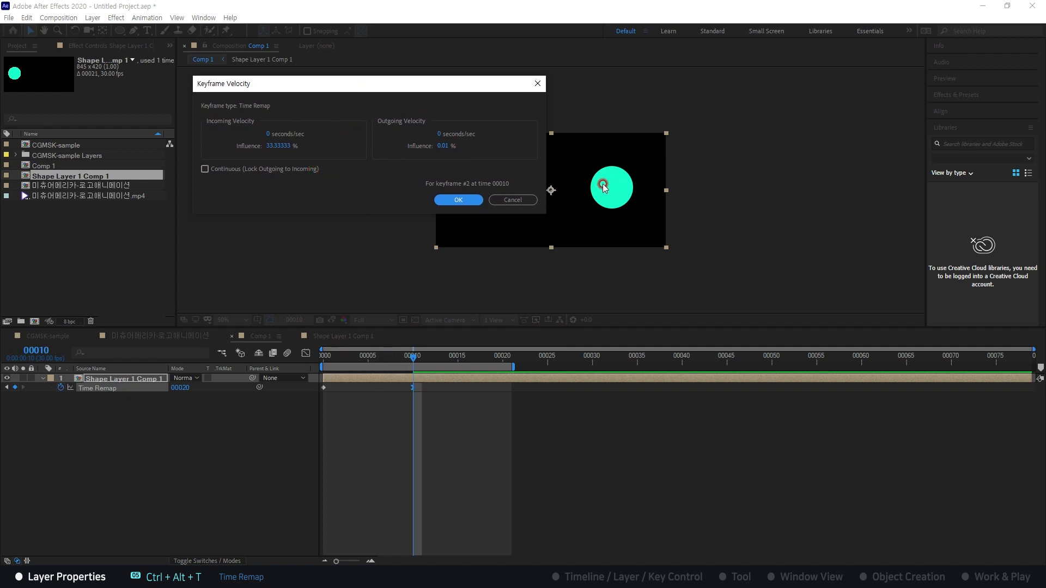
left_click(285, 157)
left_click(363, 165)
type("1")
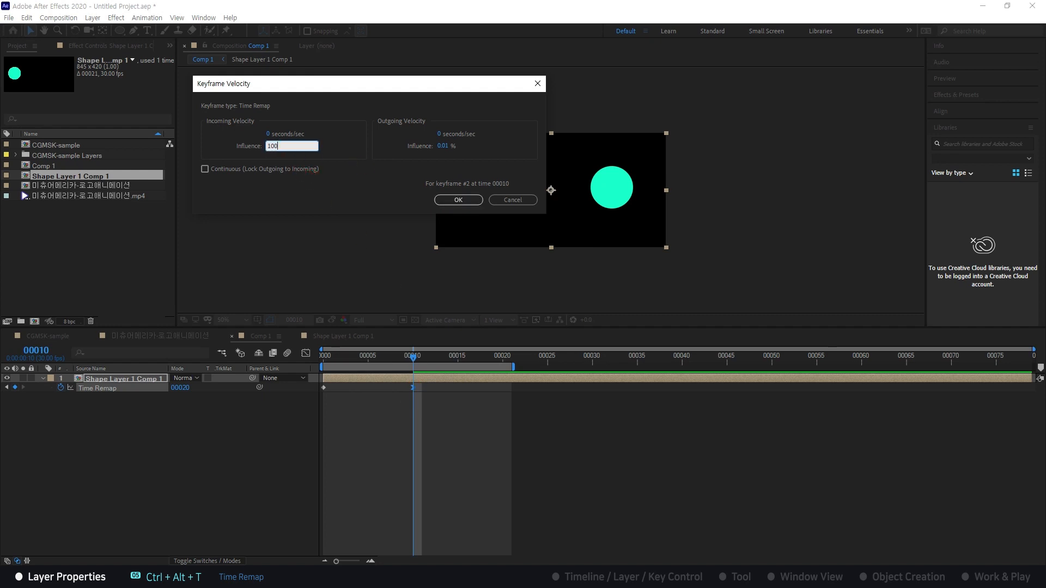
type("00")
key("Return")
- Preview and scrub the eased motion back to frame 0, look into the pre-comp, and return to Comp 1
key("space")
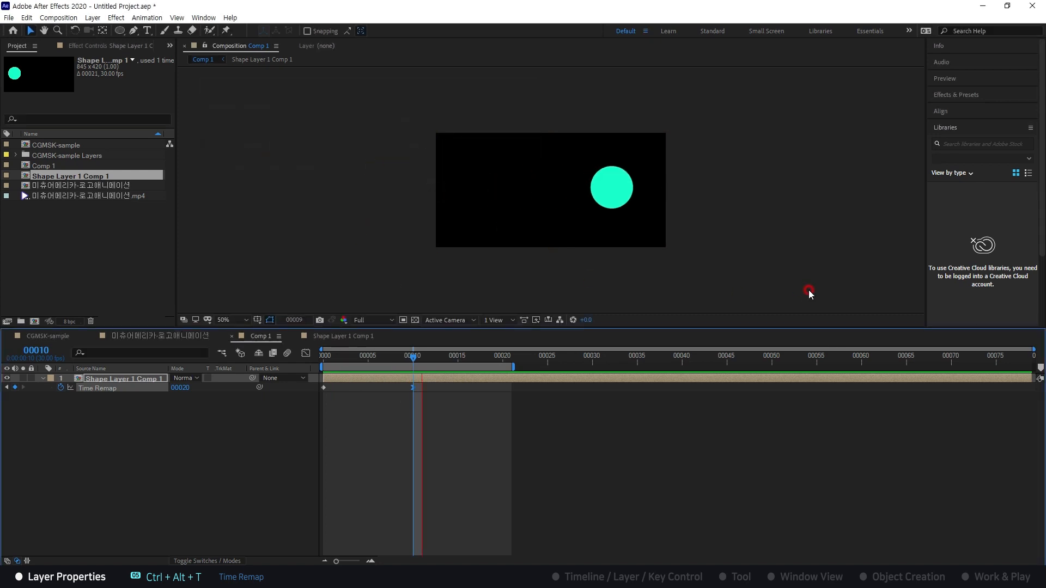
key("space")
left_click_drag(399, 355, 415, 370)
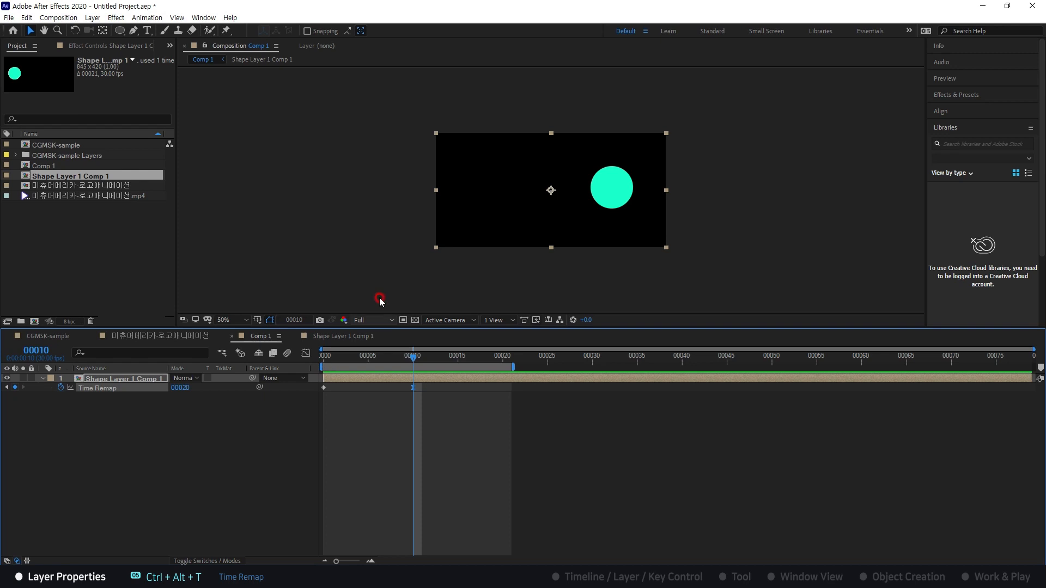
left_click_drag(403, 355, 325, 360)
double_click(385, 379)
key("Tab")
key("Left")
key("Return")
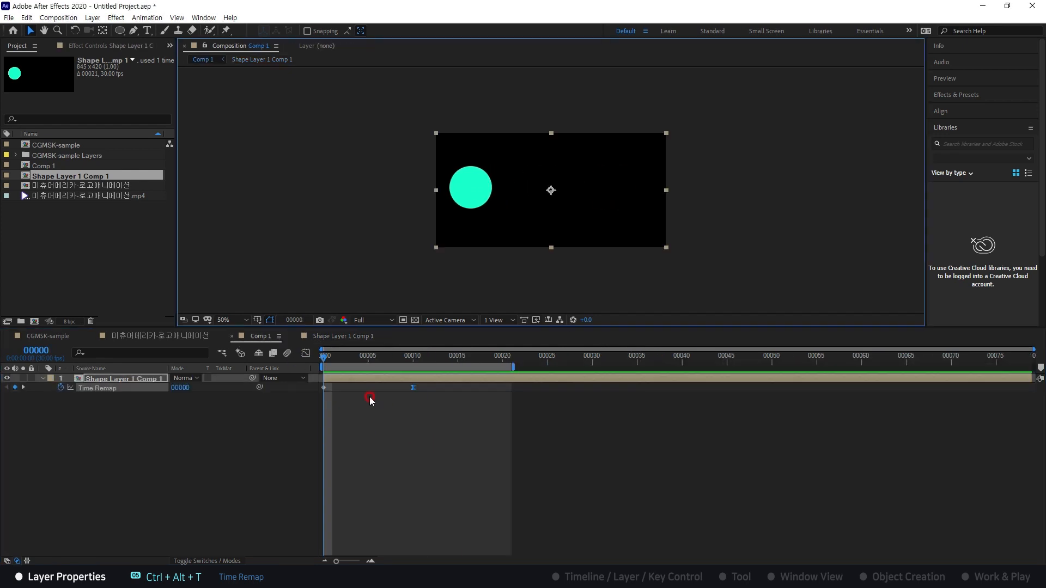
- Copy the frame 0 Time Remap keyframe to frame 20 so the circle travels back, and preview the result
left_click_drag(338, 403, 503, 365)
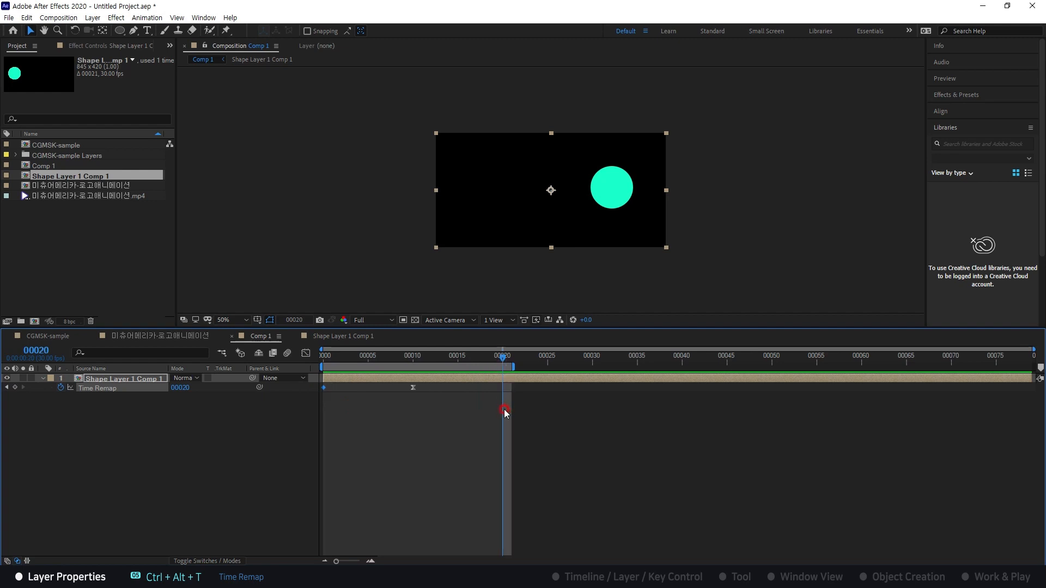
key("ctrl+v")
key("space")
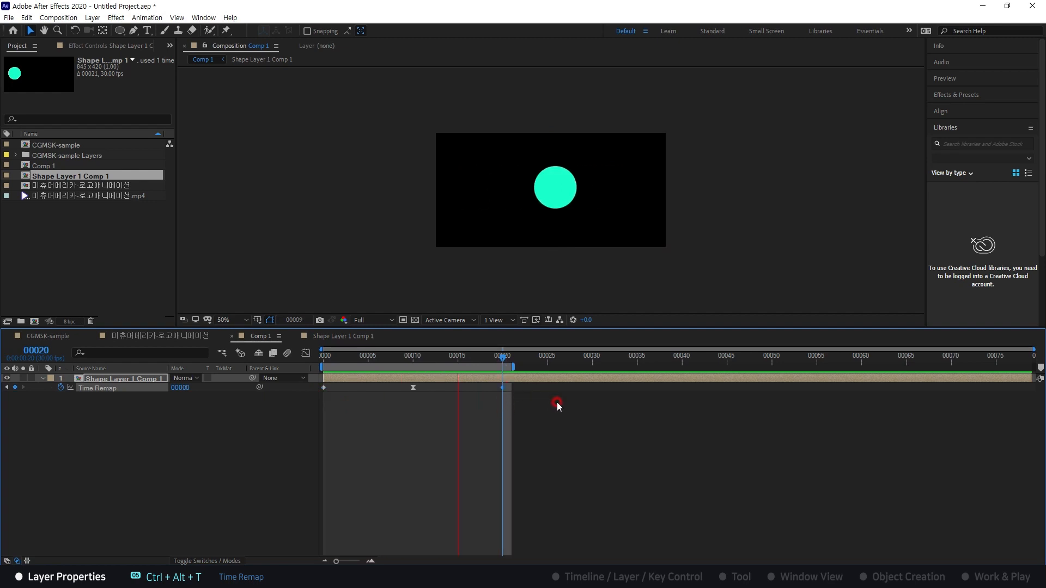
key("space")
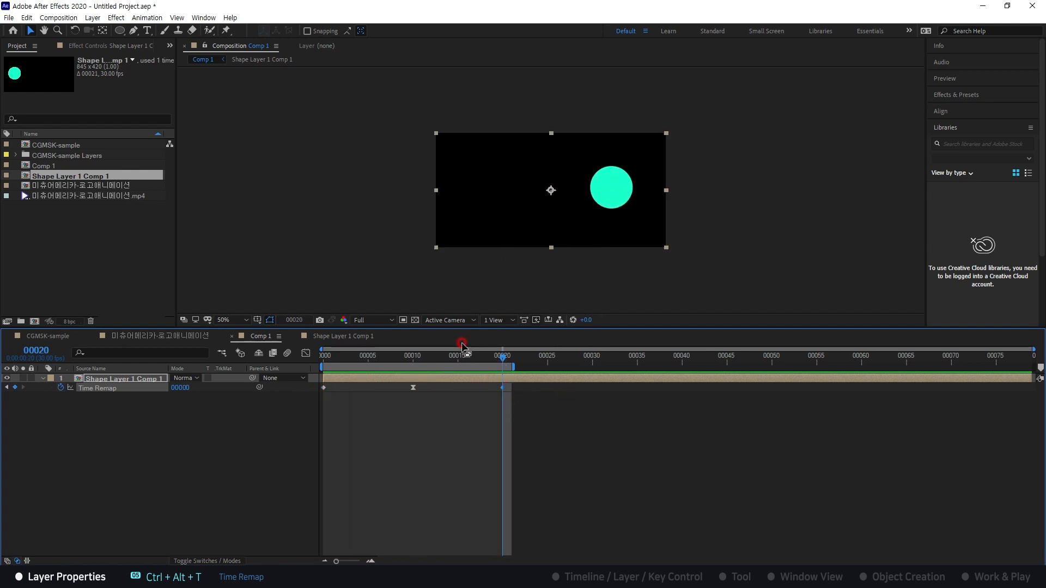
- Set the frame 10 Time Remap keyframe's velocity to 100% incoming influence and 1% outgoing influence
left_click_drag(440, 430, 356, 349)
key("ctrl+shift+k")
key("Tab")
key("Tab")
type("100")
key("Tab")
key("Tab")
type("1")
key("Return")
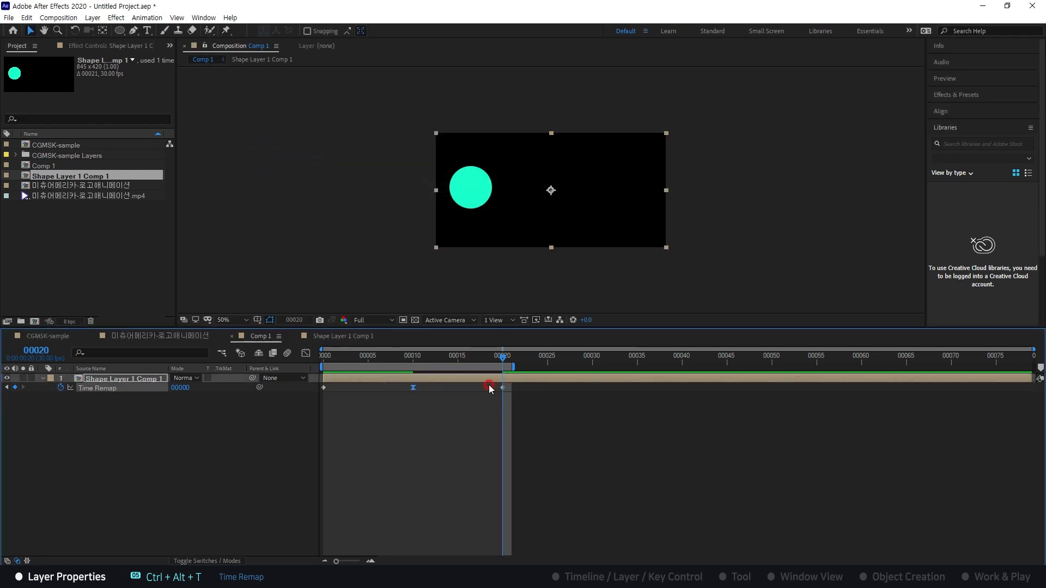
- Preview the retimed back-and-forth circle motion in Comp 1 and scrub the playhead back to frame 0
key("space")
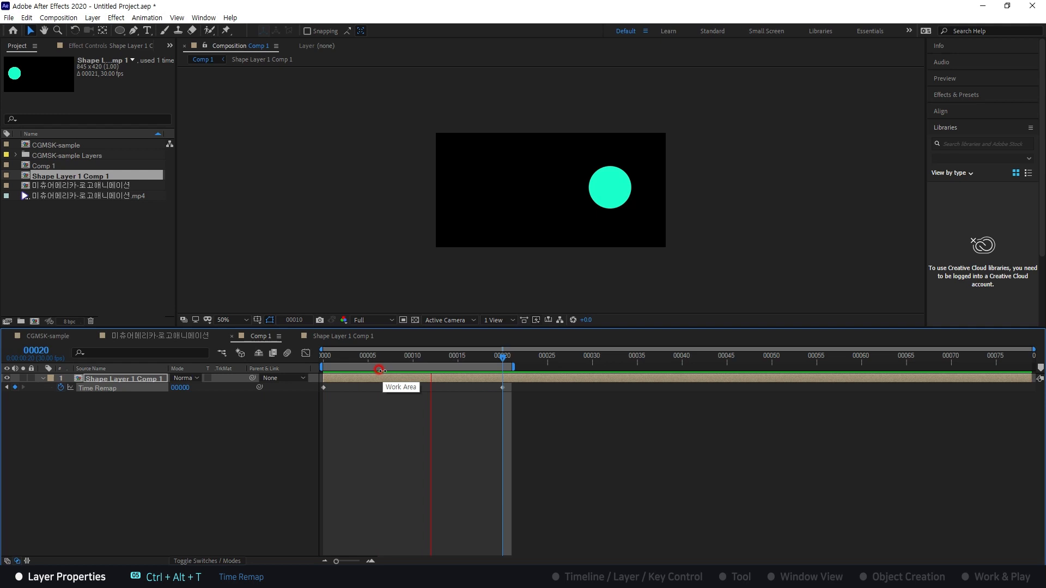
key("space")
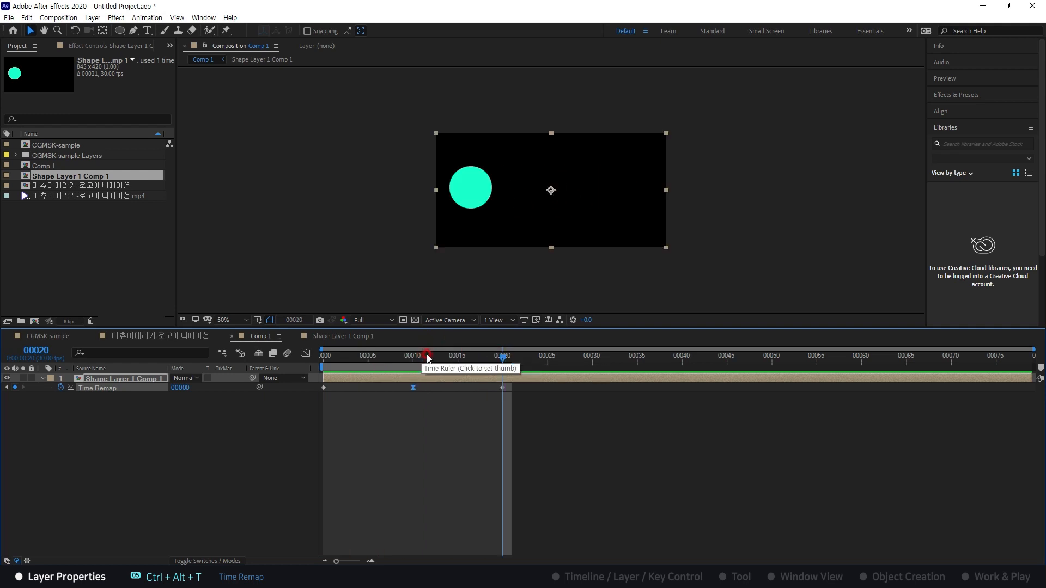
left_click(399, 358)
left_click_drag(400, 357, 325, 357)
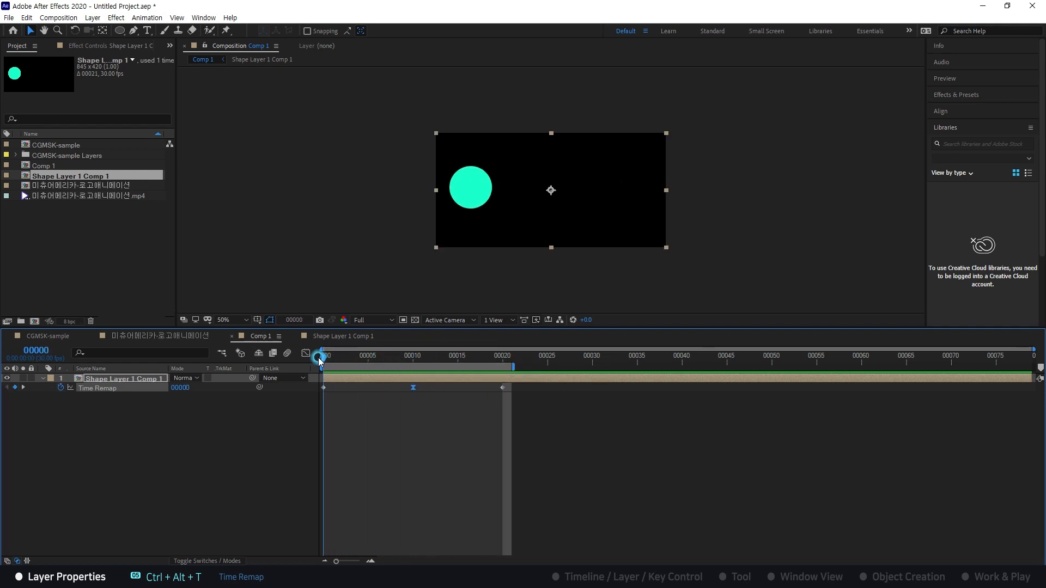
left_click(564, 182)
left_click(514, 161)
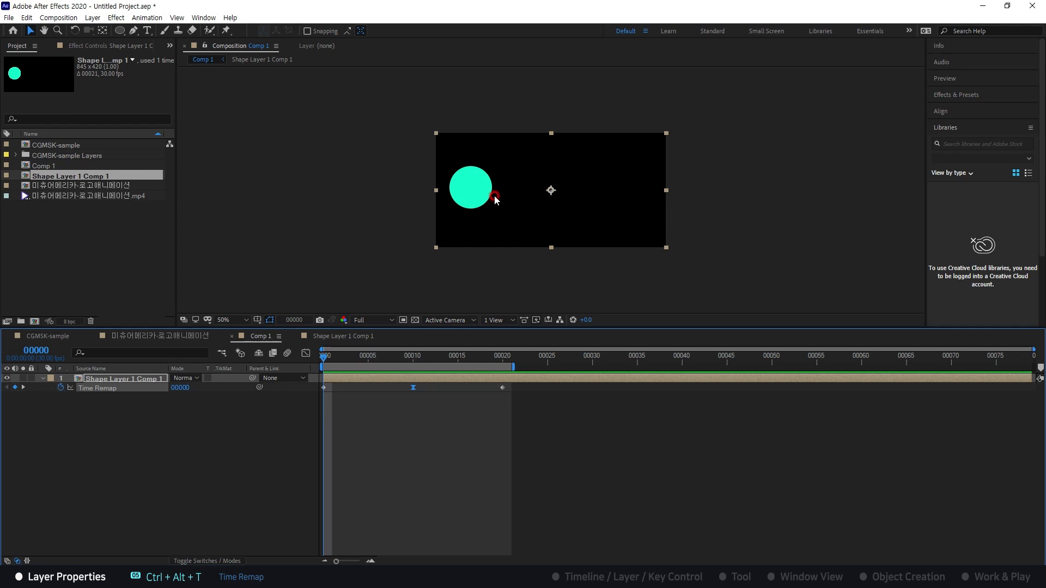
left_click_drag(342, 357, 285, 406)
left_click(364, 423)
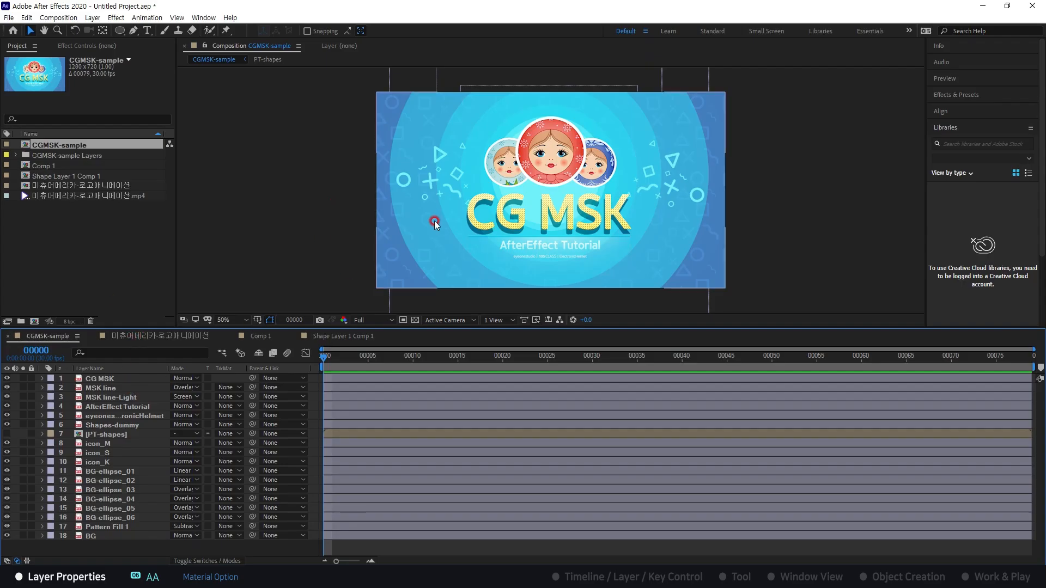
- Select the red doll icon in the CGMSK-sample composition, shift it slightly, and undo the move
left_click(573, 131)
mouse_move(540, 128)
left_mouse_down()
mouse_move(570, 112)
mouse_move(550, 116)
mouse_move(553, 130)
left_mouse_up()
key("ctrl+z")
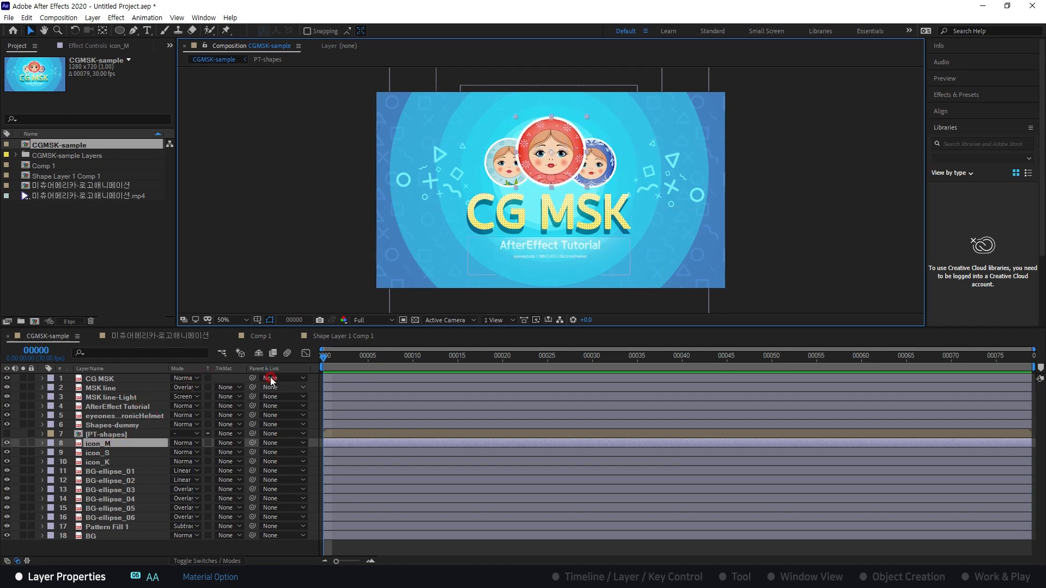
- Show and hide the timeline's layer switches, transfer controls and in/out/duration/stretch columns, leaving only the layer switches displayed
left_click(8, 561)
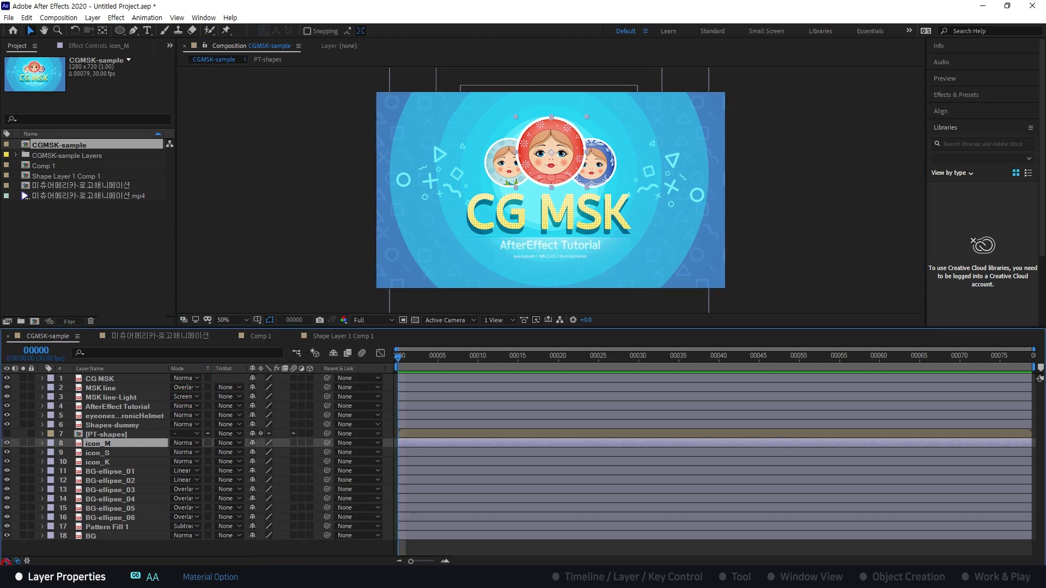
left_click(8, 561)
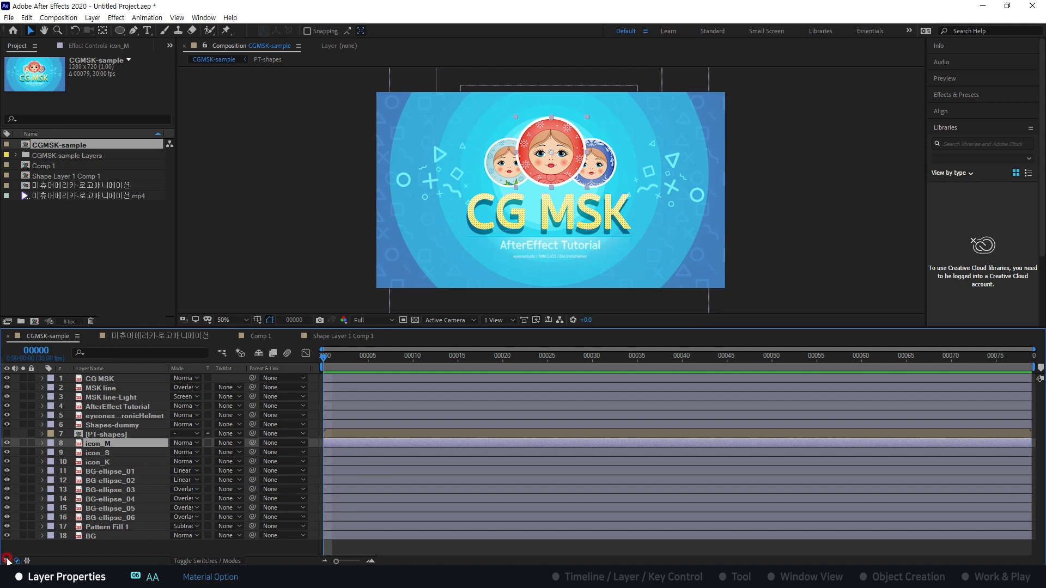
left_click(7, 561)
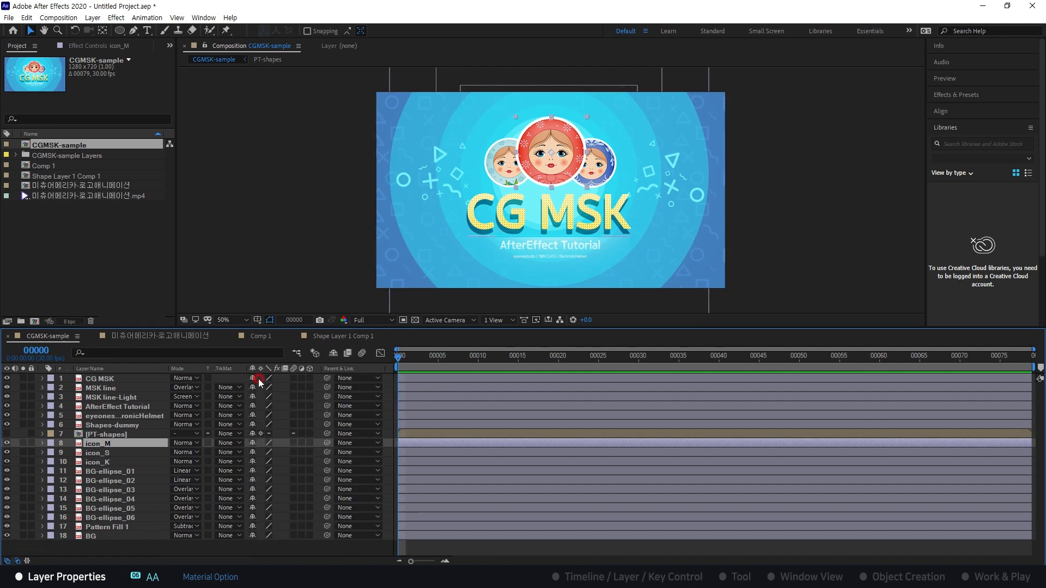
left_click(28, 561)
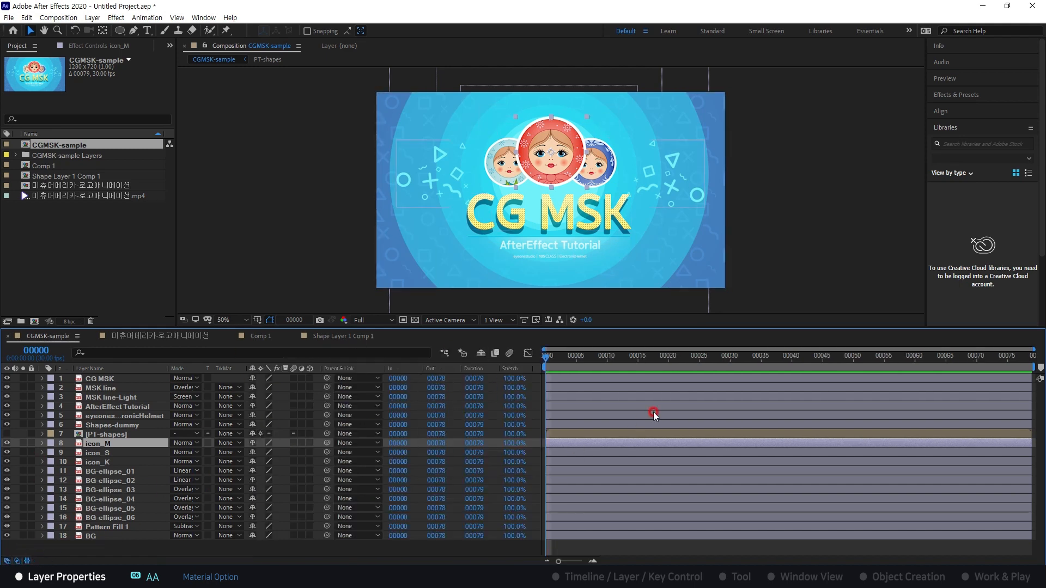
left_click(25, 561)
left_click(17, 561)
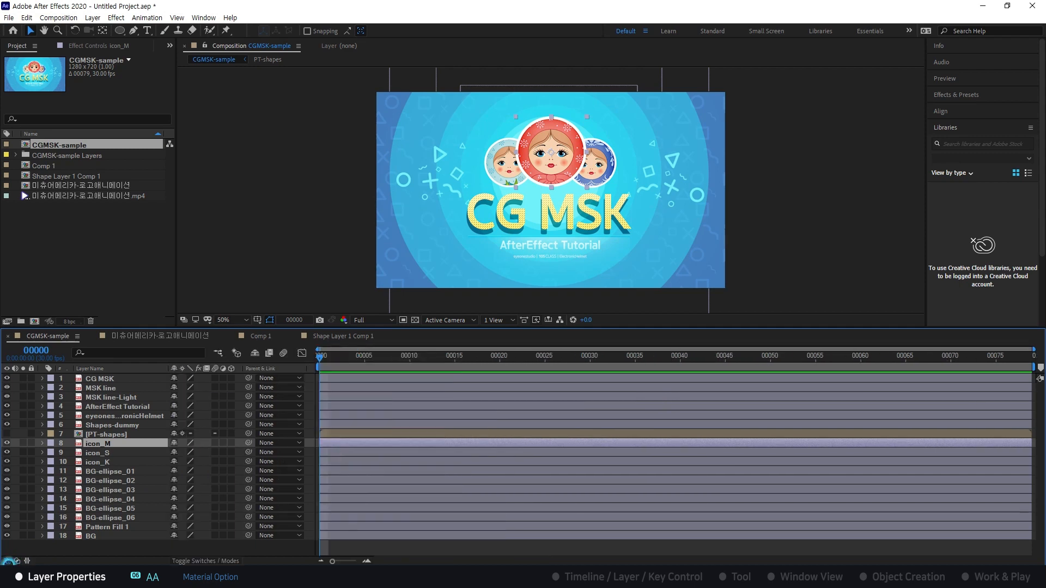
- Alternate the timeline columns repeatedly between transfer modes and layer switches, ending on the layer switches
key("F4")
key("F4")
key("F4")
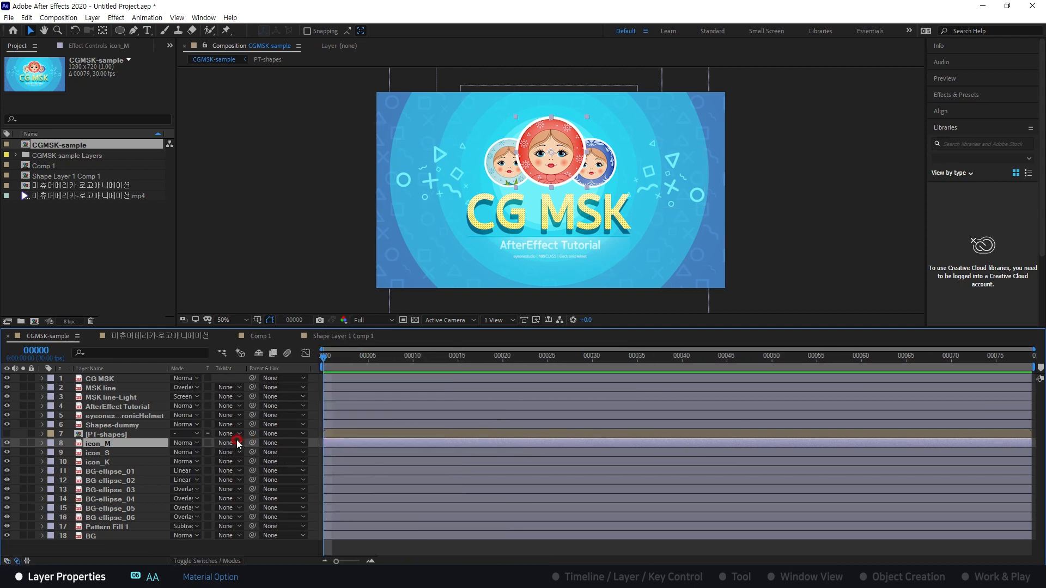
key("F4")
key("F4")
key("F4")
key("F4")
key("F4")
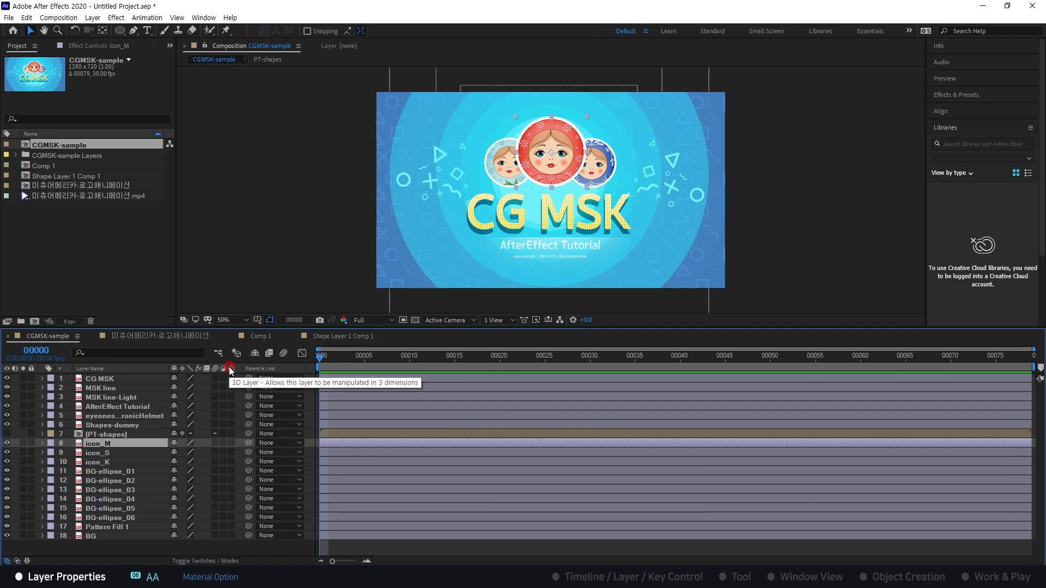
- Make icon_M a 3D layer, reveal its Position, and turn 3D off and on again to compare its properties
left_click(230, 443)
left_click(93, 443)
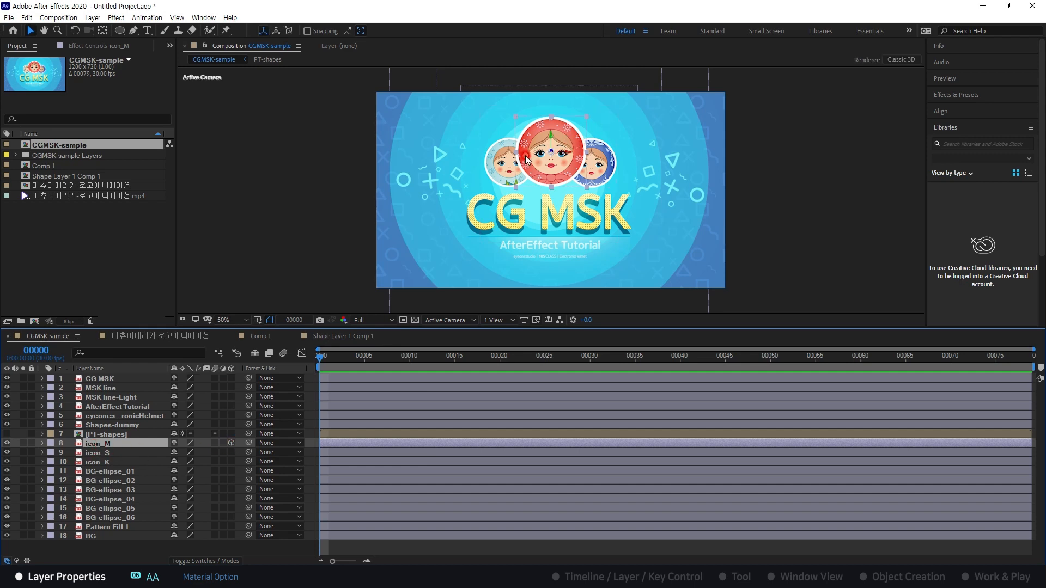
left_click(42, 444)
left_click(42, 444)
key("p")
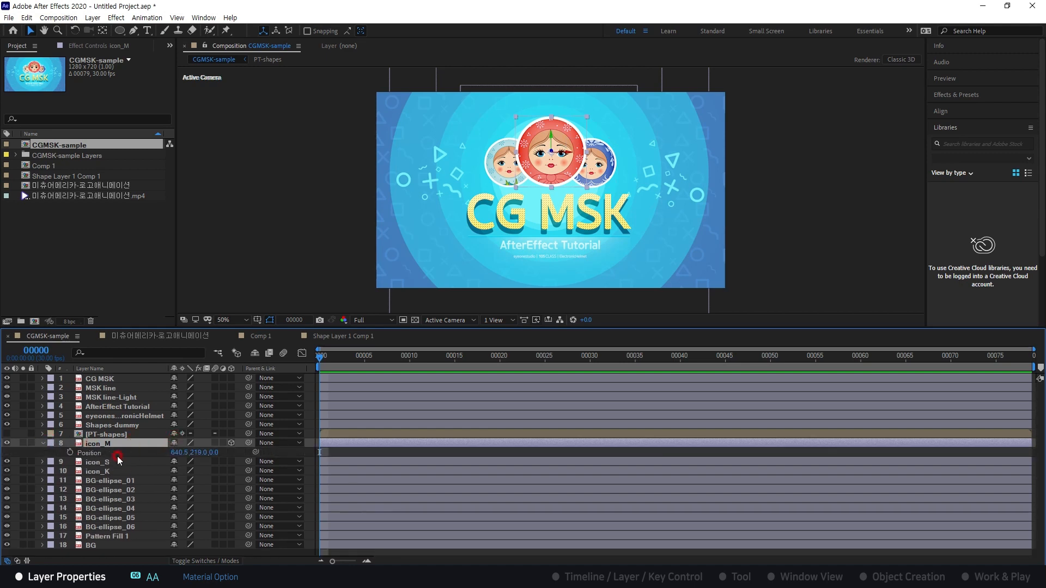
left_click(232, 442)
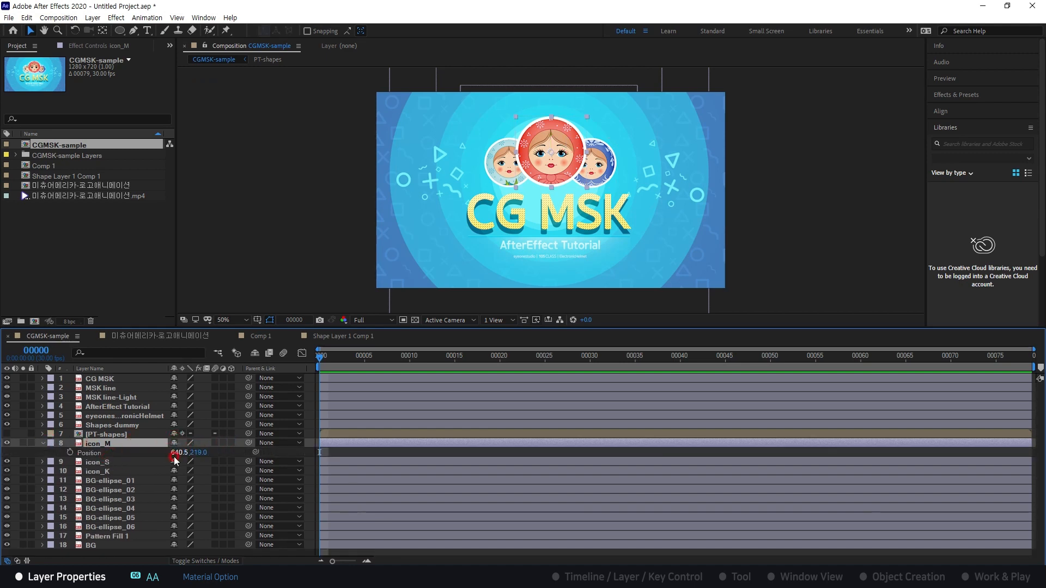
left_click(231, 443)
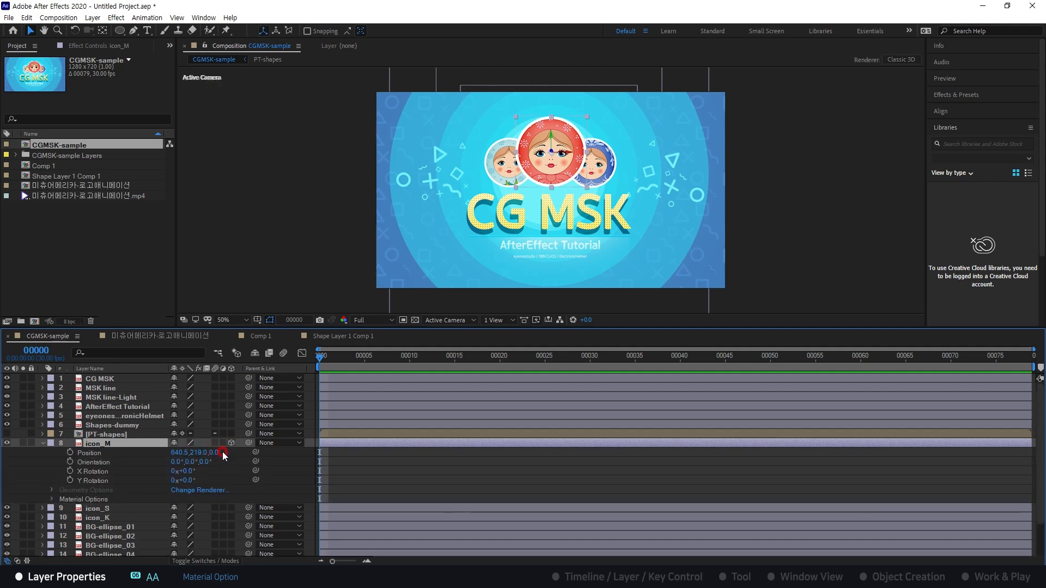
- Expand icon_M's Material Options to review its shadow, light and reflection properties, and collapse the layer again
scroll(31, 464, "down", 2)
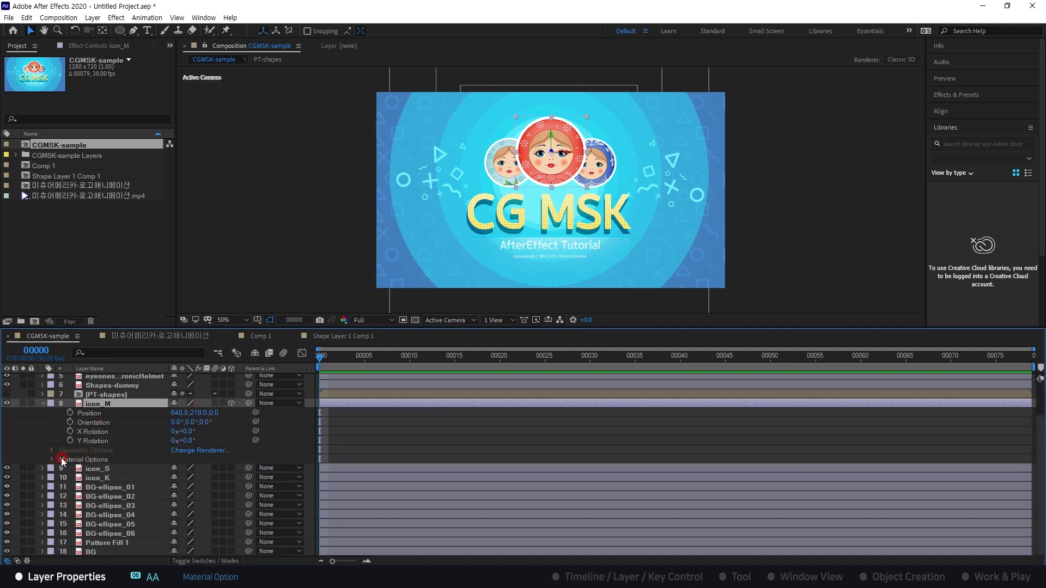
left_click(52, 459)
scroll(98, 433, "down", 3)
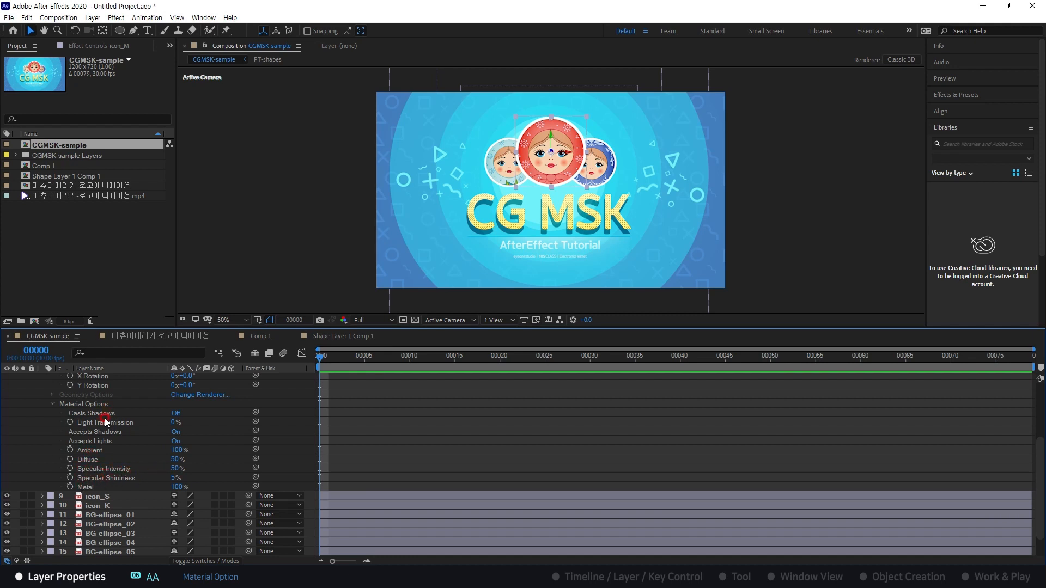
scroll(105, 422, "up", 3)
left_click(51, 488)
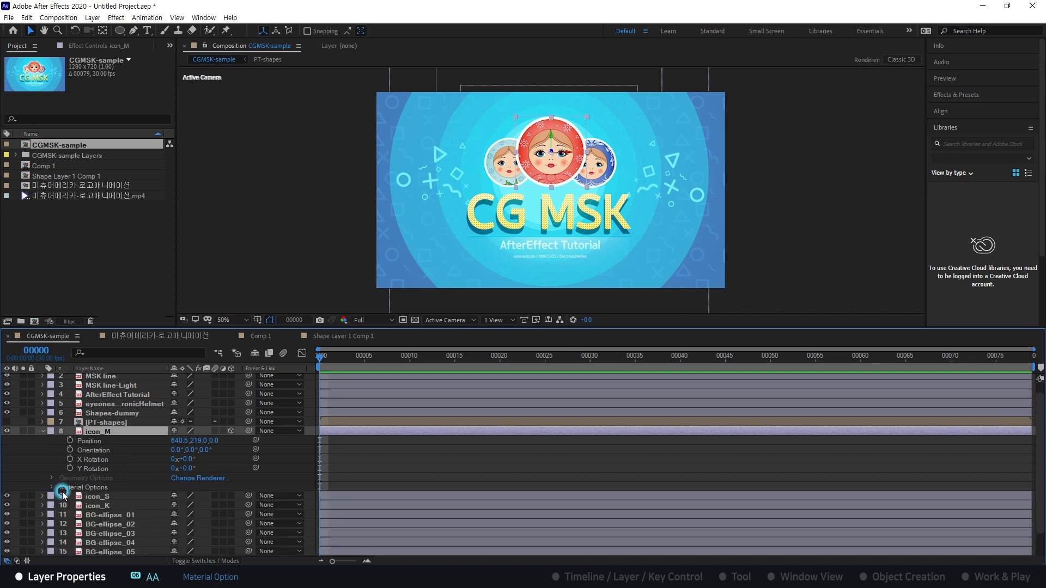
left_click(43, 432)
- Reveal only the Material Options of icon_M with the Material Option shortcut and collapse the layer
left_click(113, 444)
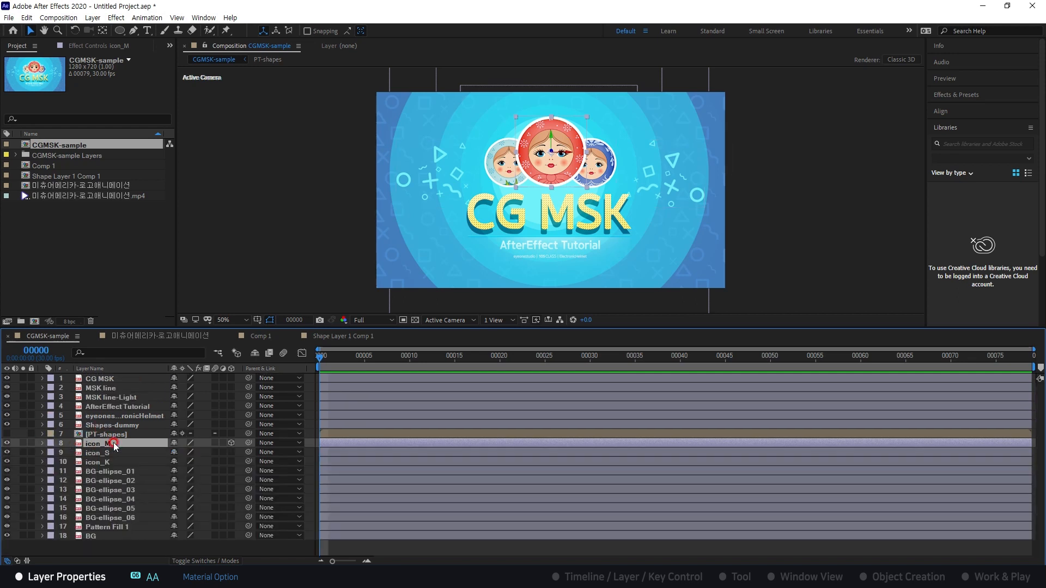
key("a")
key("a")
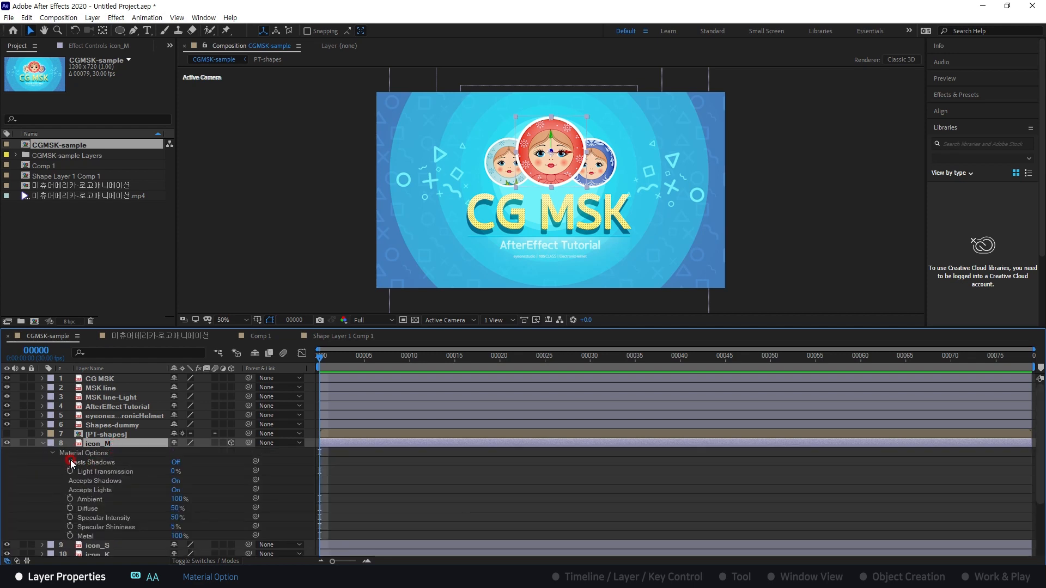
left_click(43, 443)
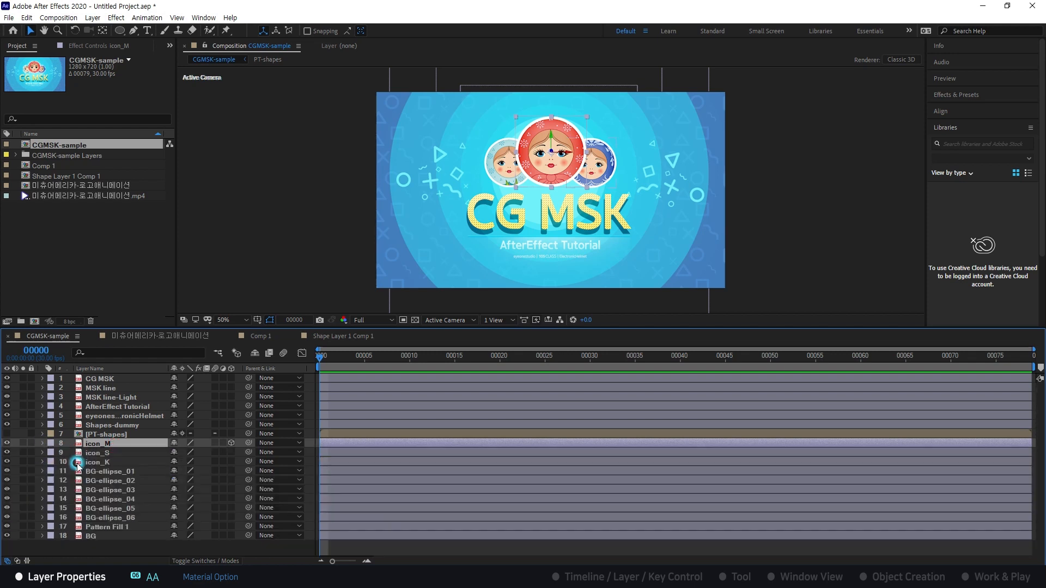
- Switch to the shortcut sheet to read the Mask Path entry, return to After Effects, and select the icon_M layer
key("alt+Tab")
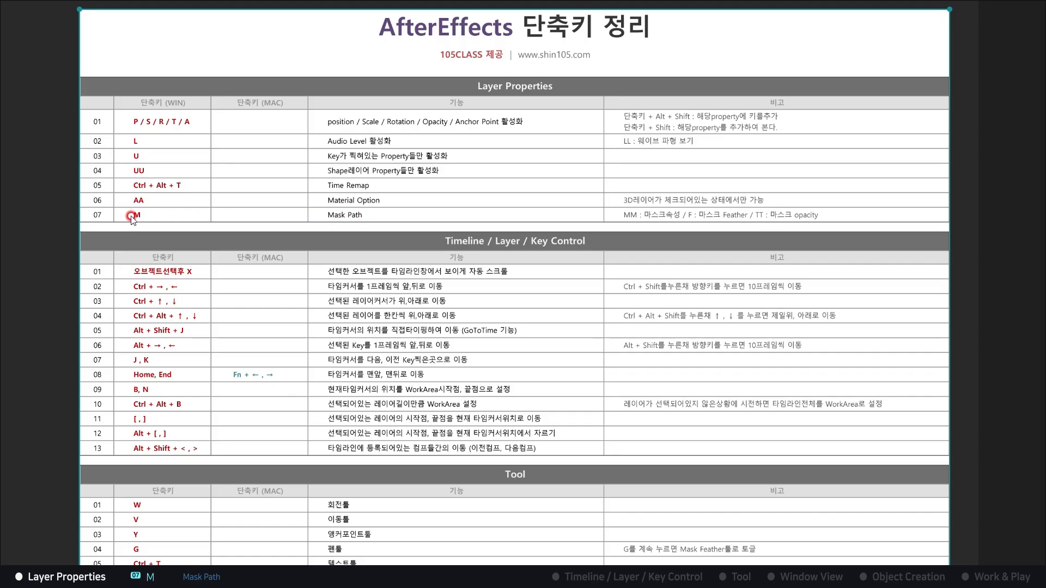
key("alt+Tab")
left_click(102, 453)
left_click(109, 444)
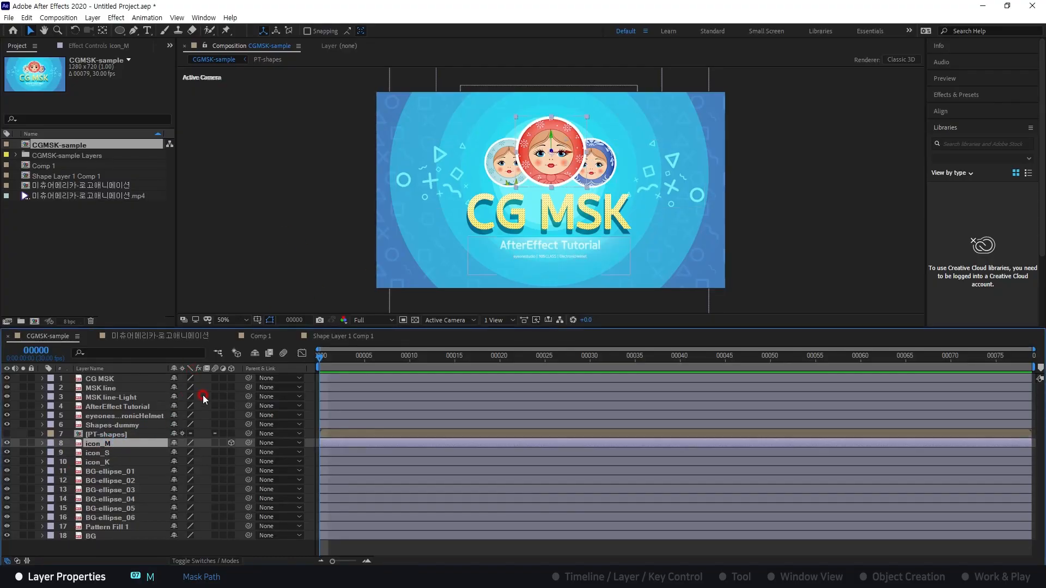
left_click(105, 546)
left_click(103, 445)
- Draw an elliptical mask on icon_M around one eye of the red doll using the Ellipse tool
scroll(568, 122, "up", 4)
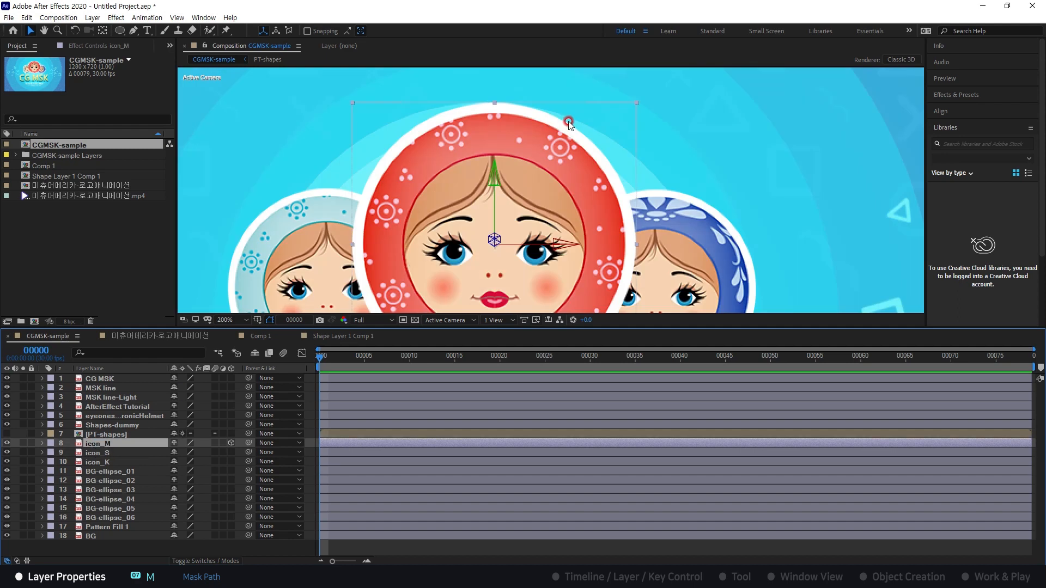
scroll(512, 218, "down", 2)
scroll(515, 250, "up", 2)
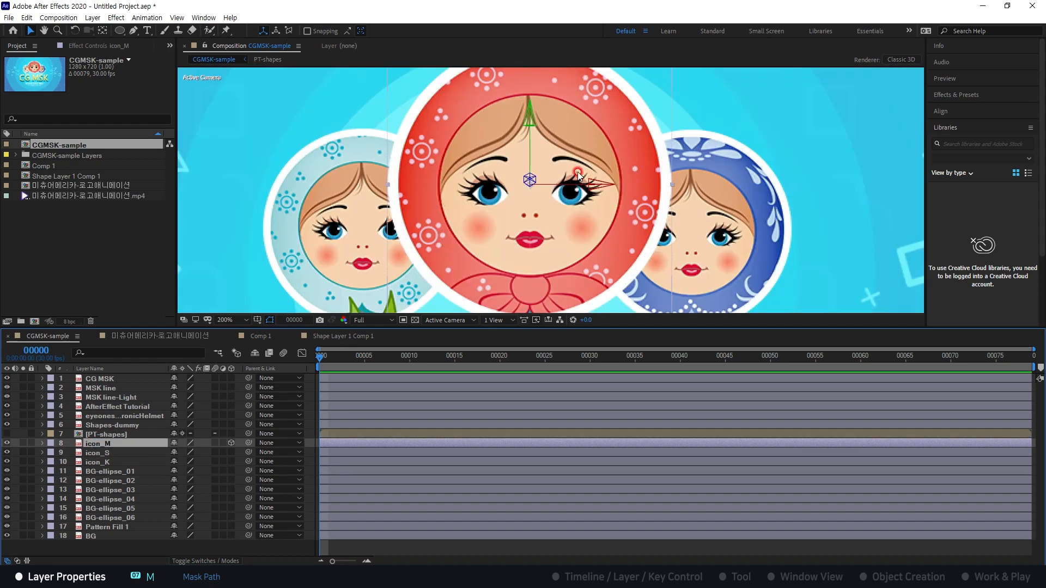
left_click(120, 31)
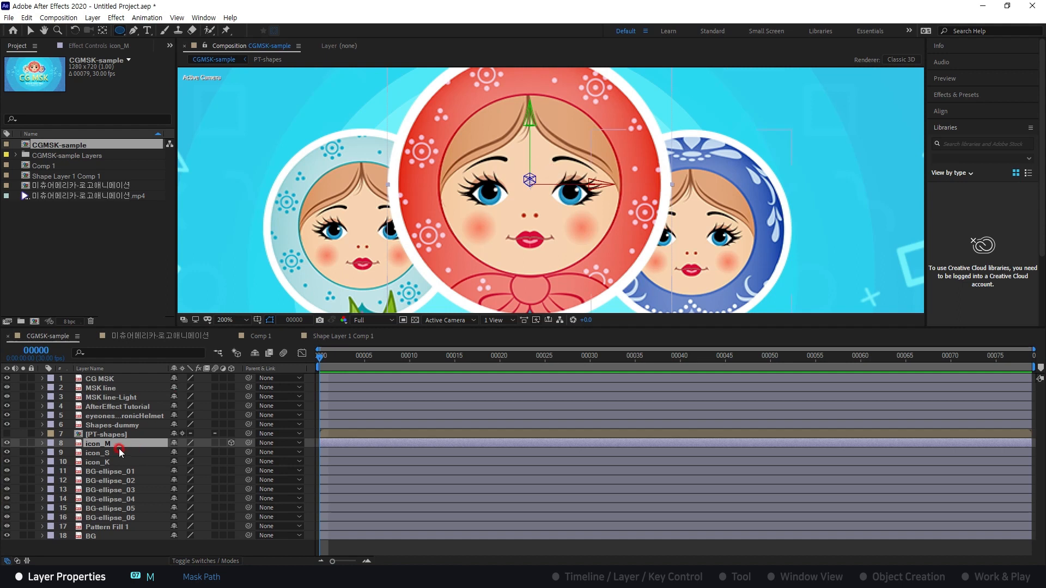
left_click_drag(545, 165, 603, 217)
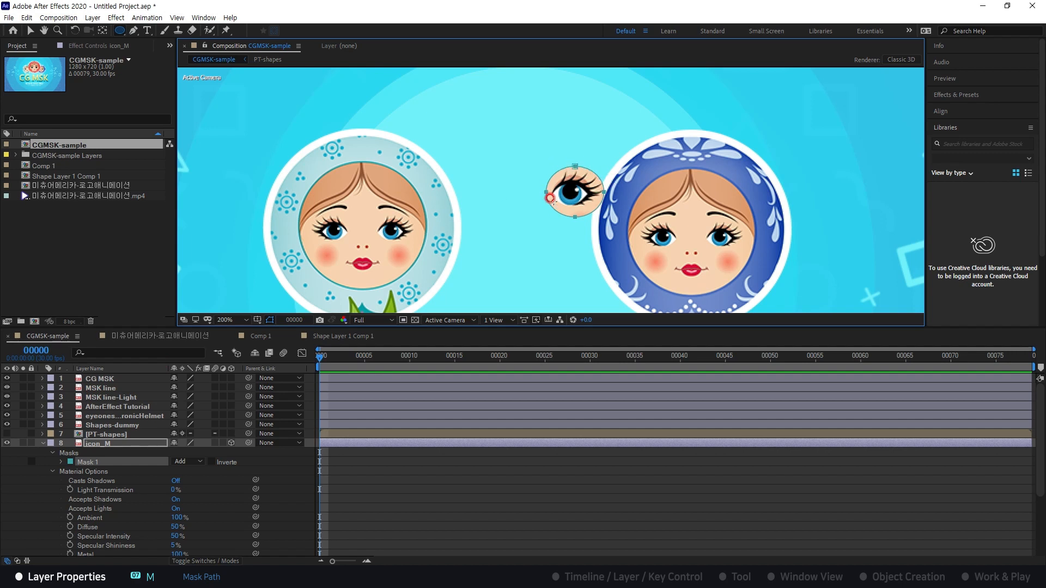
- Delete the eye mask from icon_M and collapse the layer's properties
left_click(60, 453)
key("Delete")
left_click(43, 443)
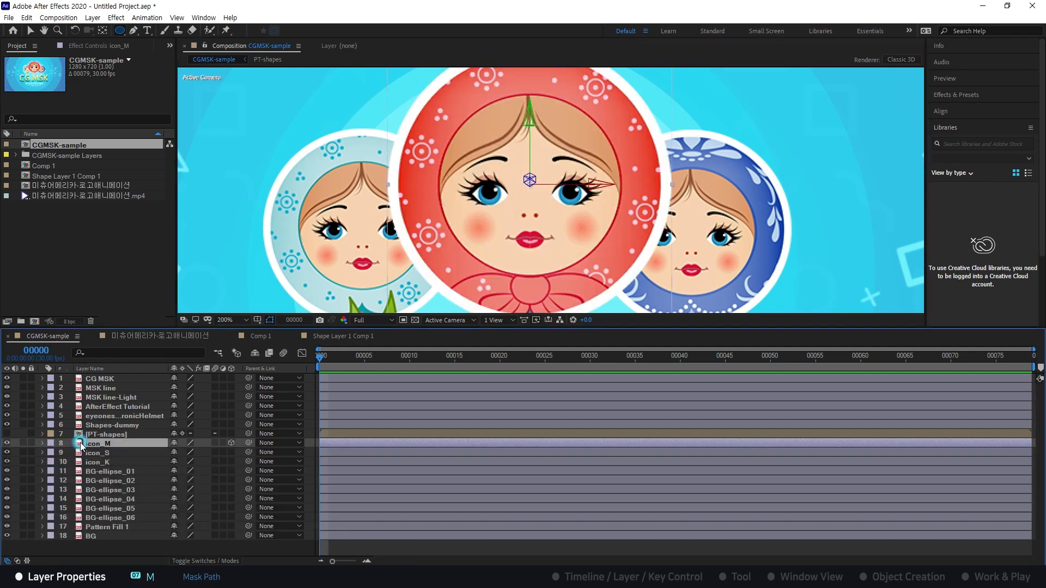
- Draw an ellipse over the red doll's face with no layer selected, and delete the resulting shape layer
left_click(82, 547)
left_click_drag(459, 131, 541, 217)
left_click(96, 386)
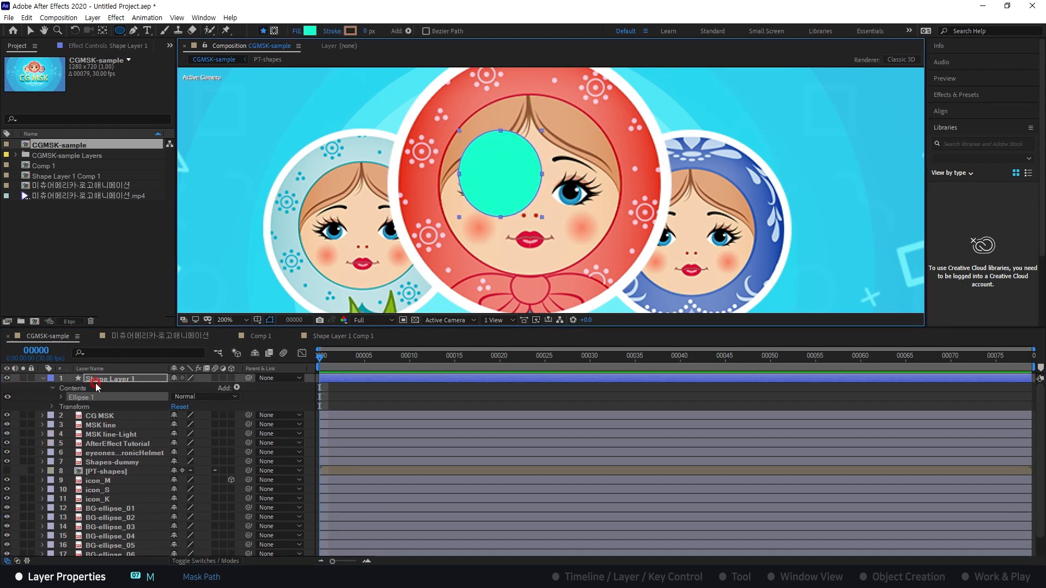
left_click(115, 380)
key("Delete")
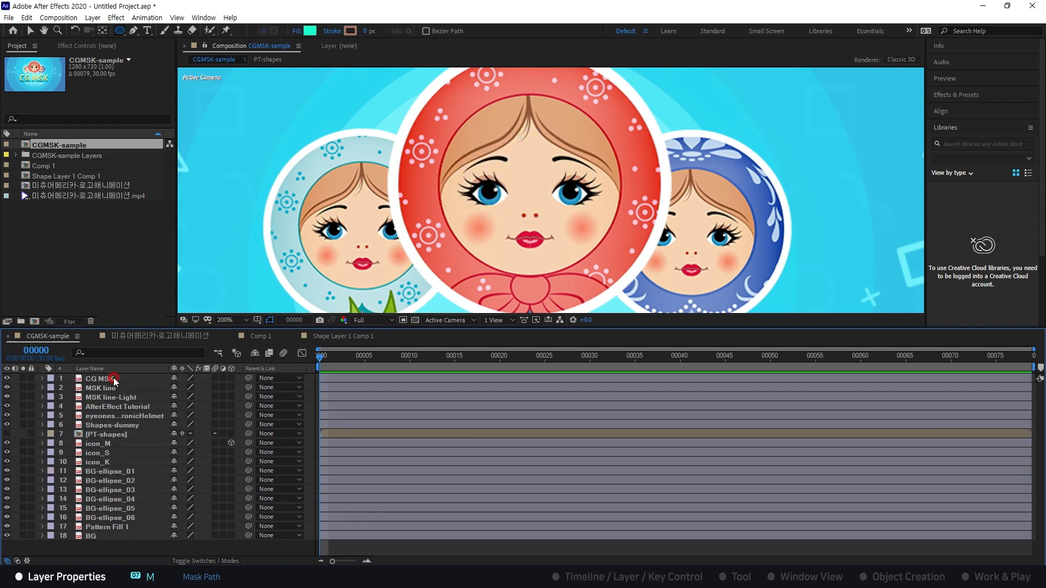
- Select icon_M and draw an elliptical mask around the red doll's face with the Ellipse tool at 100% view
key("v")
left_click(537, 191)
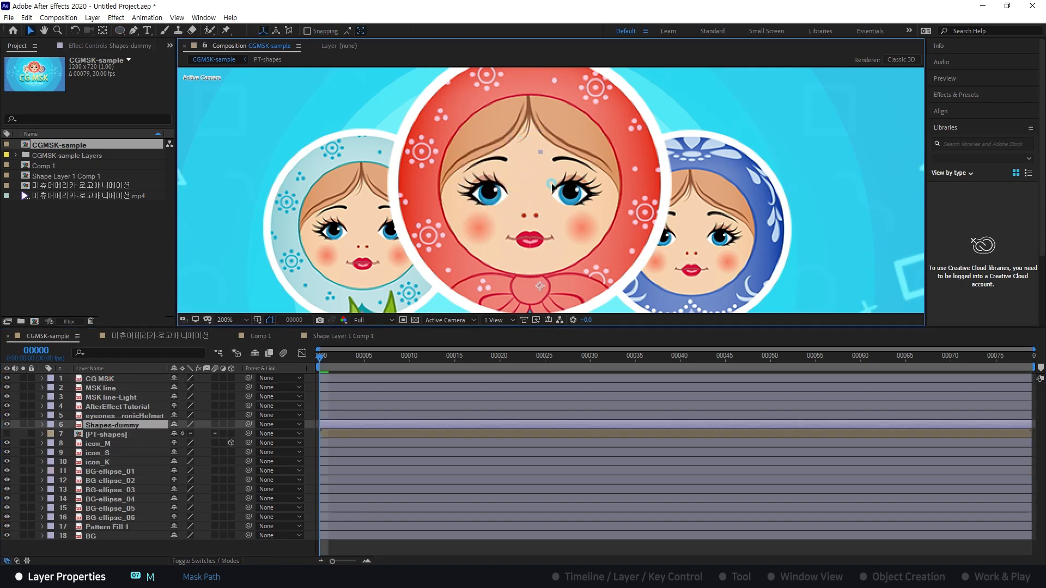
left_click(105, 444)
key("comma")
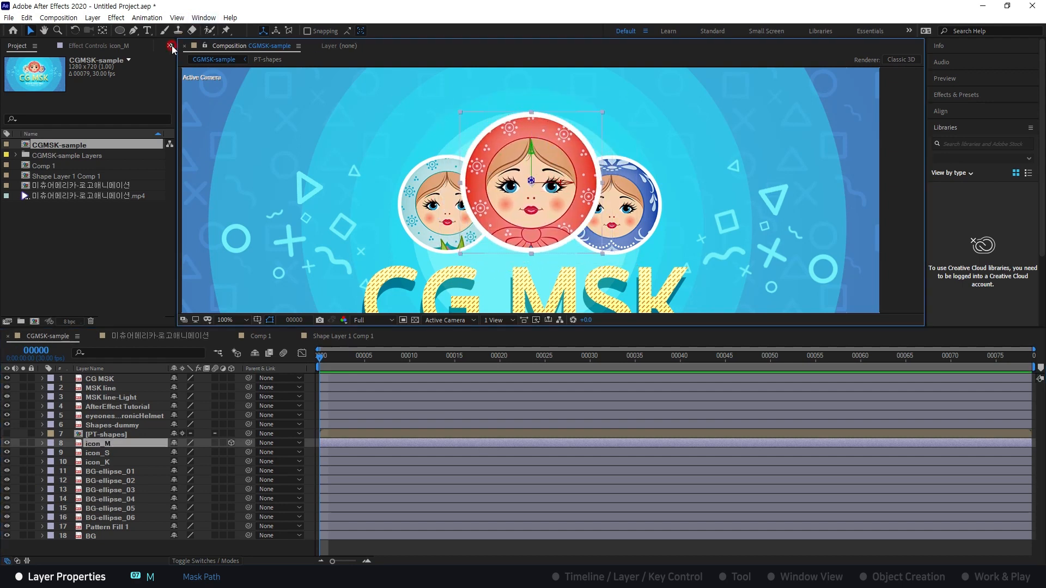
left_click(120, 31)
left_click_drag(490, 157, 570, 219)
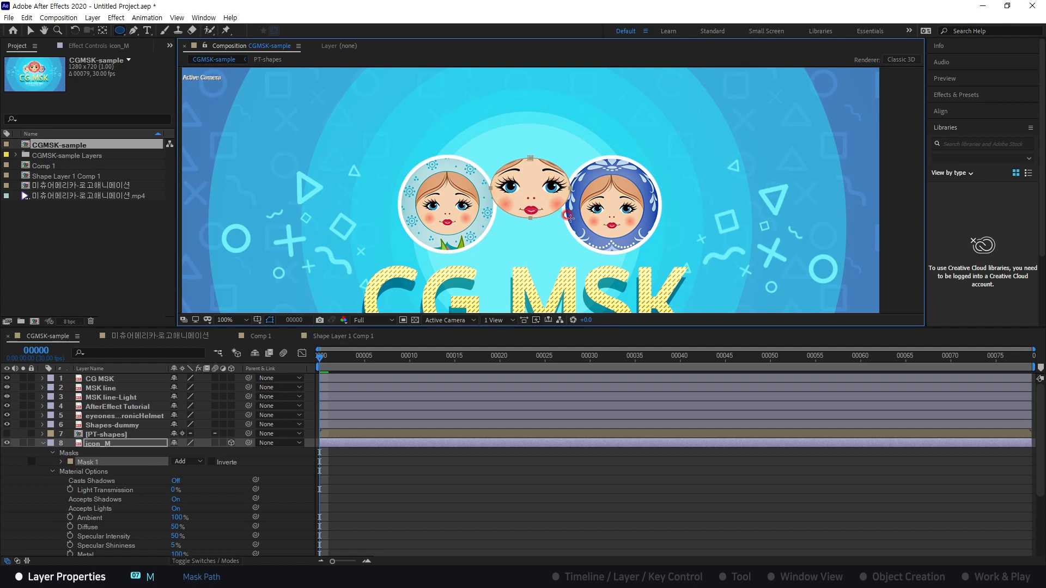
- Expand icon_M's Masks group and Mask 1 to examine its path, feather, opacity and expansion properties
left_click(43, 443)
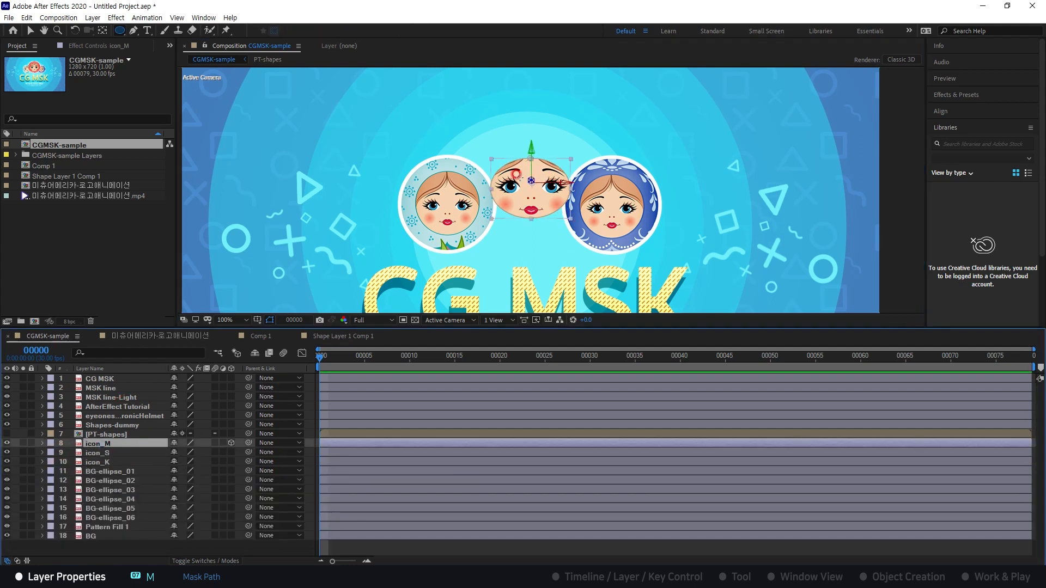
left_click(43, 443)
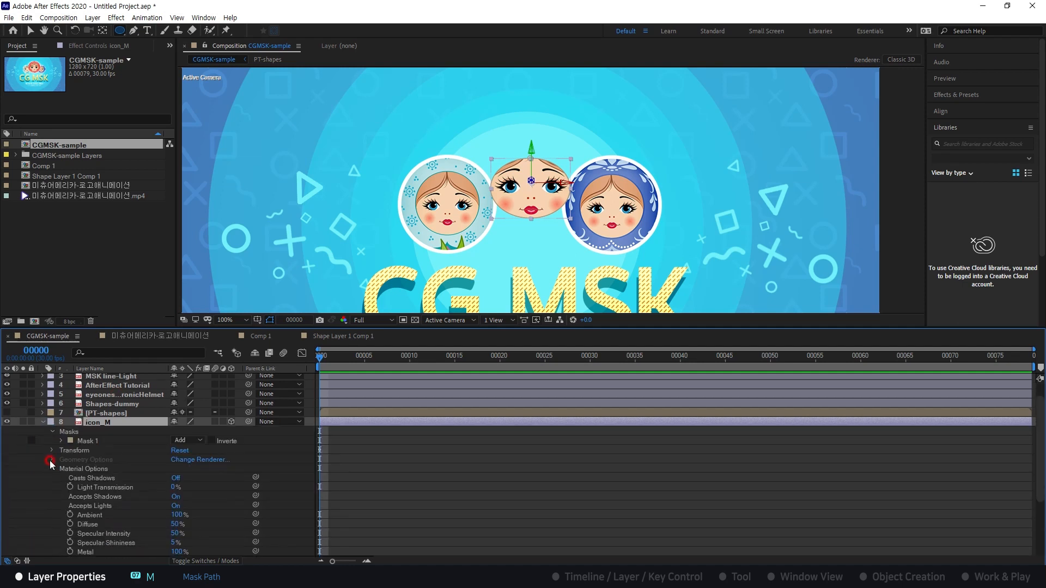
left_click(55, 432)
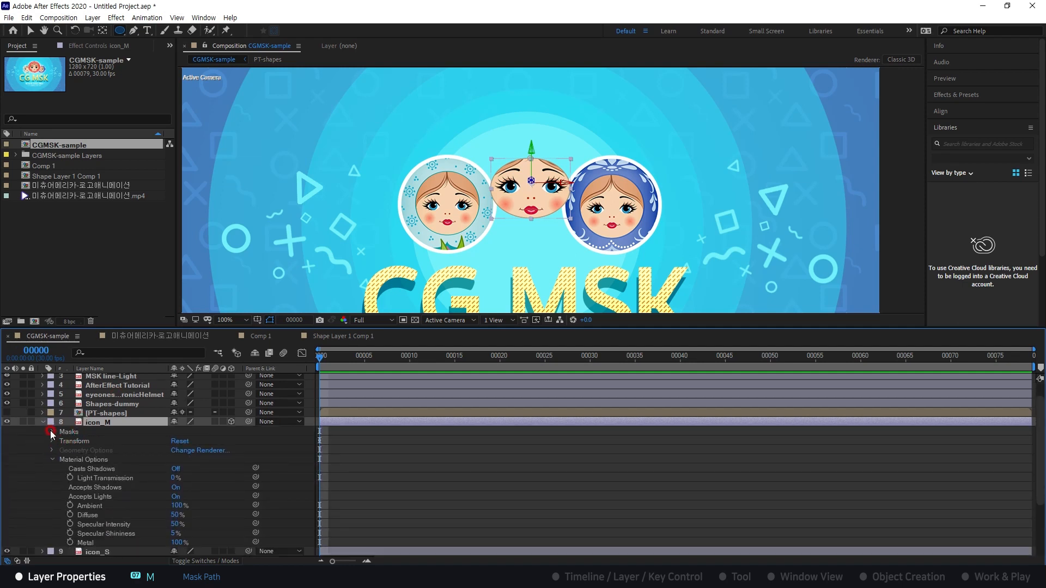
left_click(53, 432)
left_click(60, 440)
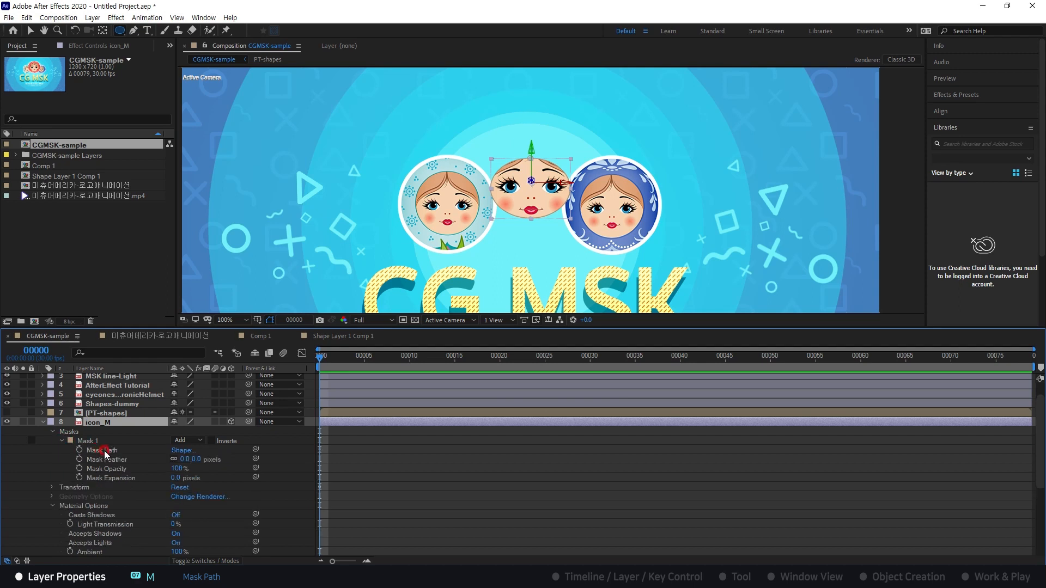
- Try moving the top point of icon_M's face mask with the Selection tool, and undo the move
left_click(103, 450)
key("v")
left_click(530, 159)
mouse_move(530, 159)
left_mouse_down()
mouse_move(525, 128)
mouse_move(463, 117)
mouse_move(521, 126)
mouse_move(489, 152)
mouse_move(531, 146)
left_mouse_up()
key("ctrl+z")
- Collapse icon_M's expanded properties and reveal only its Mask Path property
left_click(48, 423)
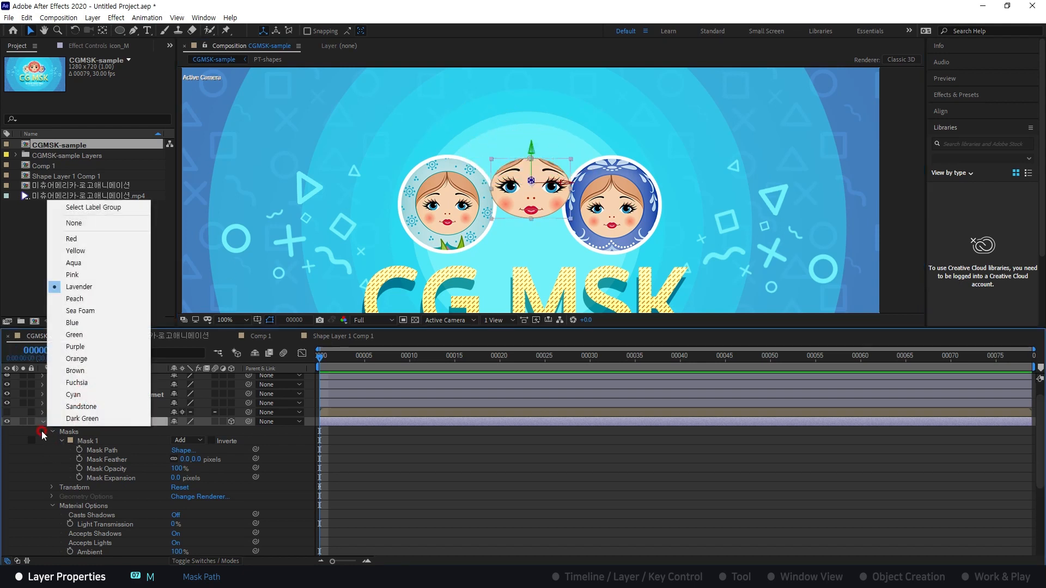
left_click(40, 433)
left_click(43, 422)
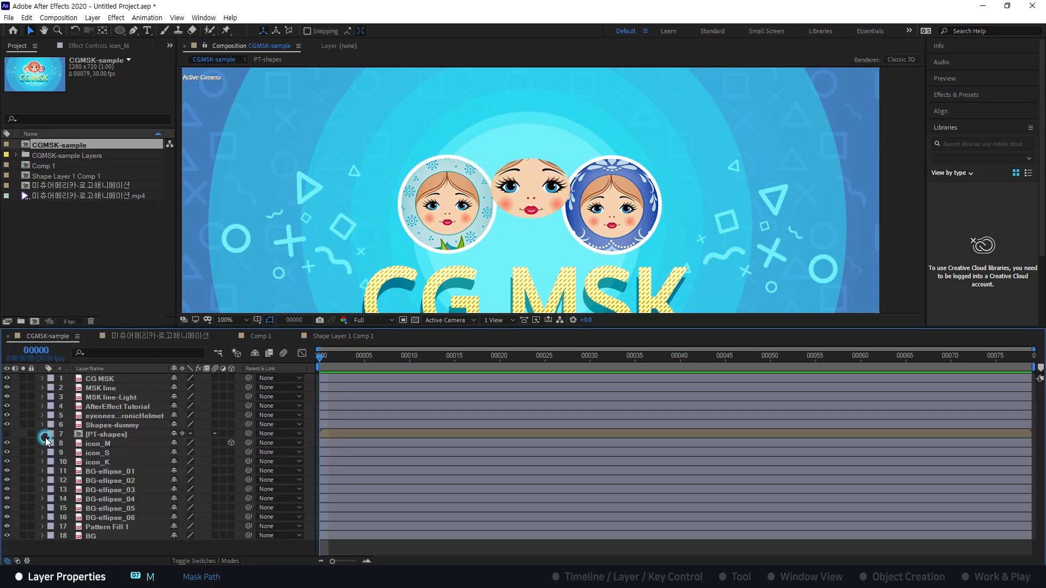
left_click(103, 444)
key("m")
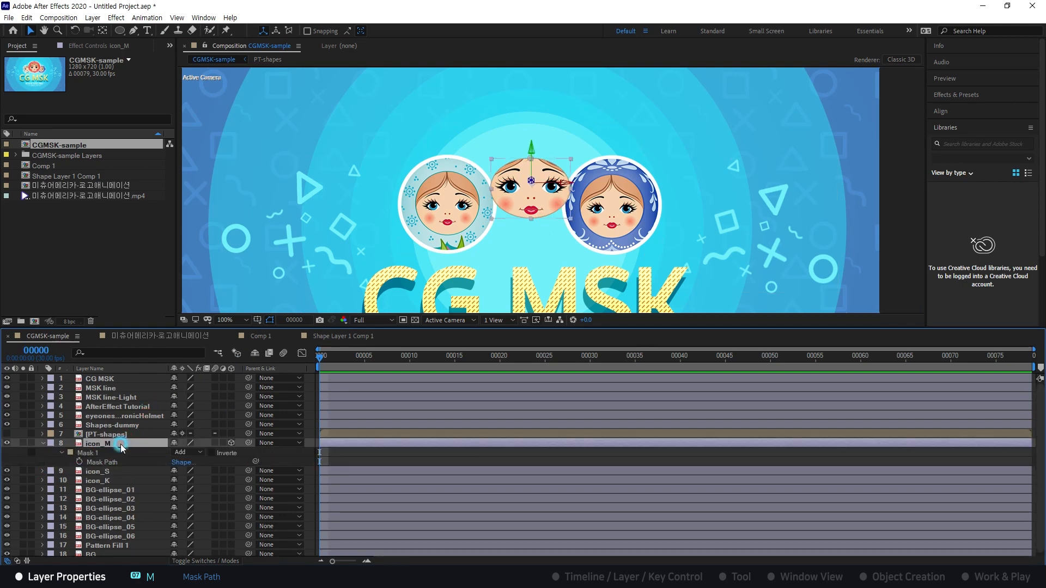
- Reveal only icon_M's Mask Feather with the composition at 200%, try a different feather value, and undo it
key("alt+Tab")
left_click(533, 278)
key("f")
key("period")
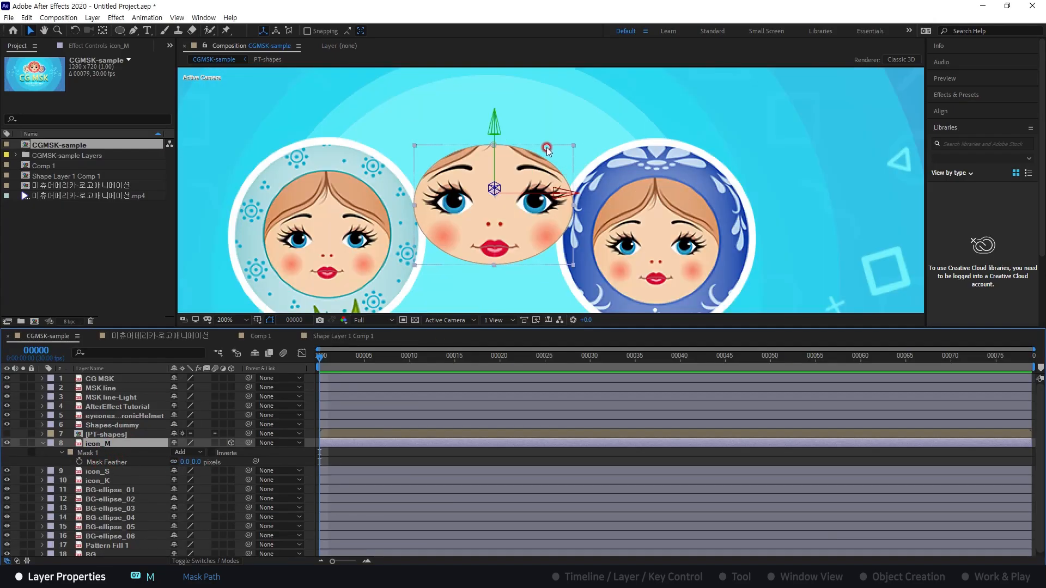
left_click_drag(187, 462, 217, 460)
key("ctrl+z")
- Reveal only icon_M's Mask Opacity property and try adjusting its value
key("t")
key("t")
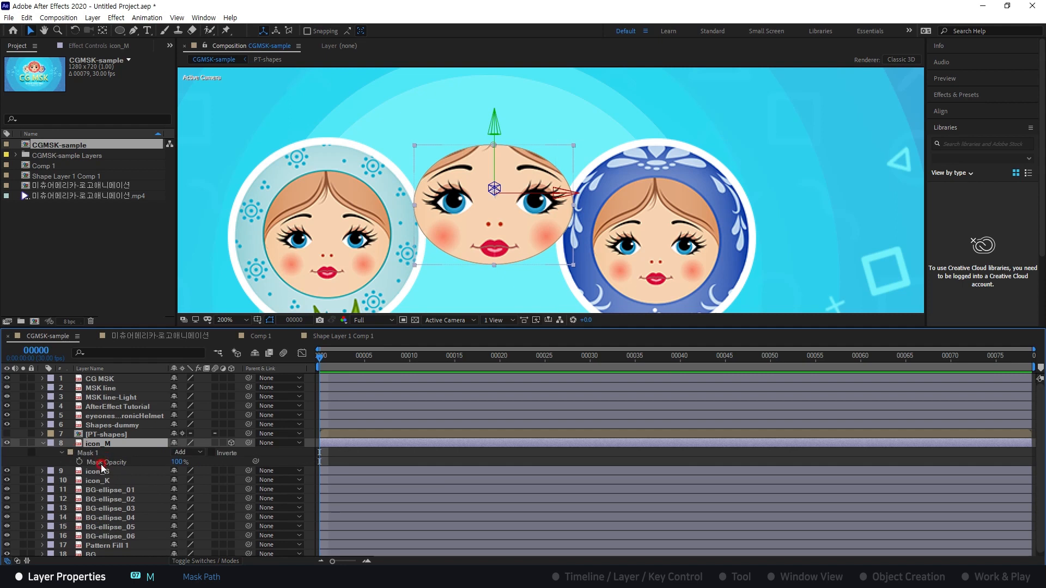
mouse_move(177, 462)
left_mouse_down()
mouse_move(153, 465)
mouse_move(192, 470)
left_mouse_up()
- Collapse icon_M's Mask Opacity view and reveal all properties of Mask 1 together
left_click(104, 447)
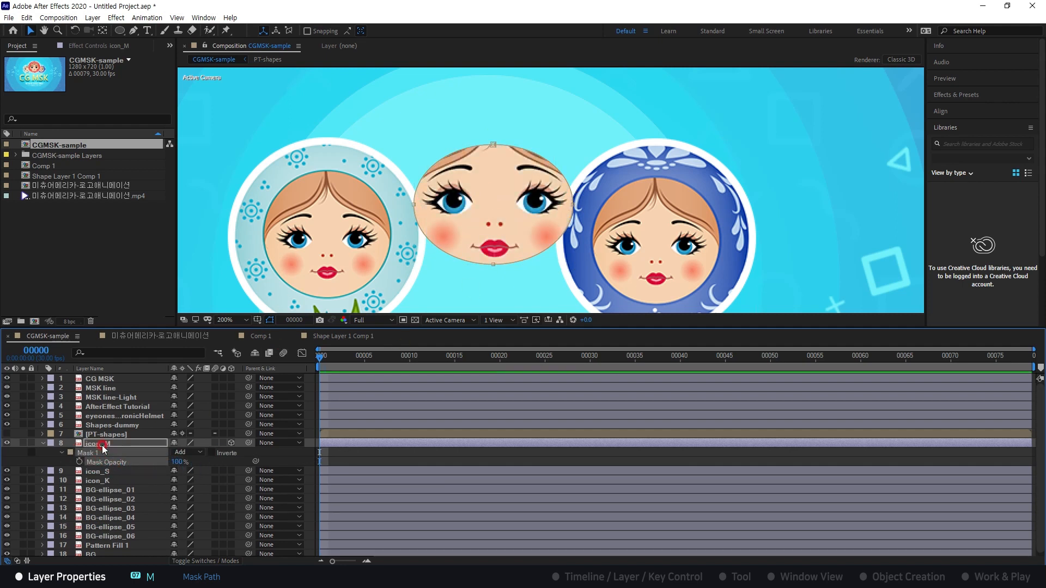
left_click(112, 444)
left_click(120, 457)
key("u")
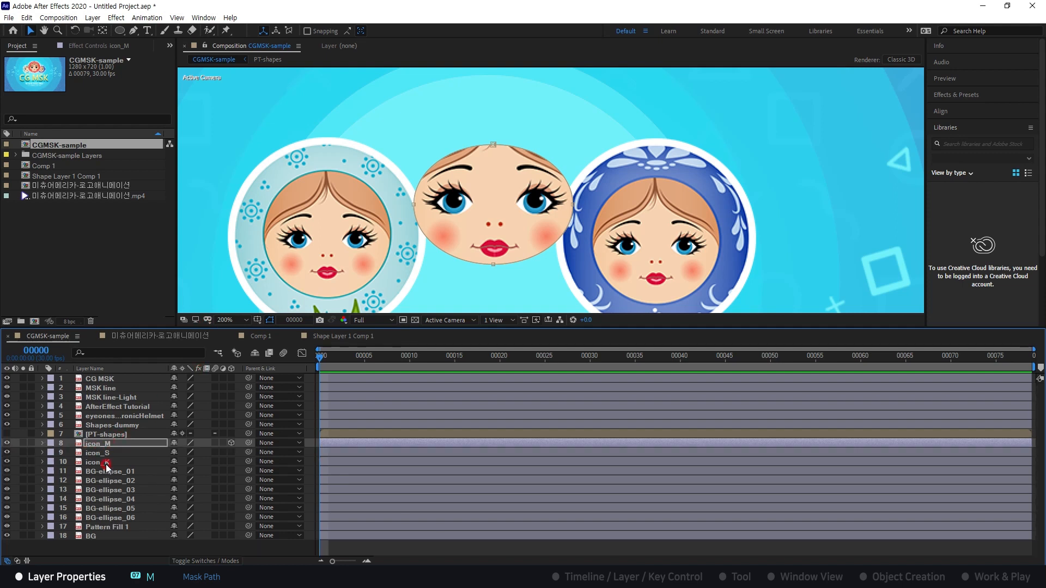
key("m")
key("m")
left_click(90, 455)
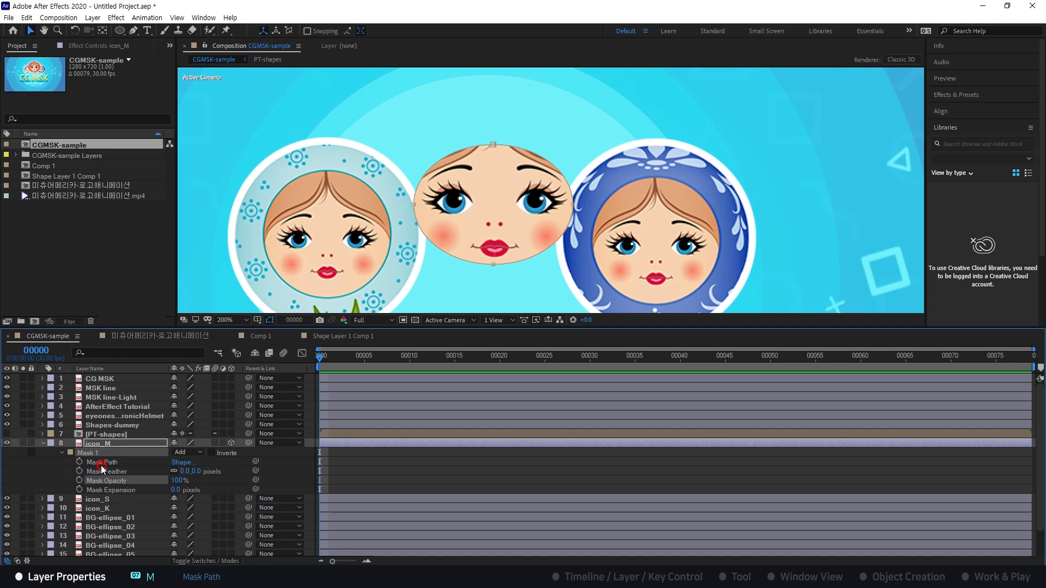
- Switch to the PureRef shortcut sheet and examine the Timeline / Layer / Key Control section
key("alt+Tab")
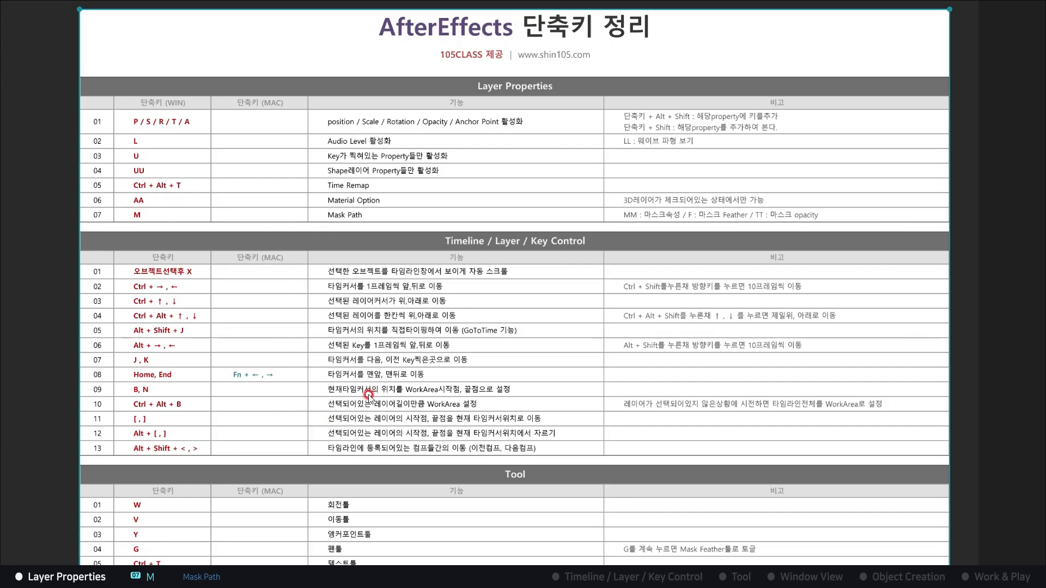
left_click_drag(396, 418, 464, 260)
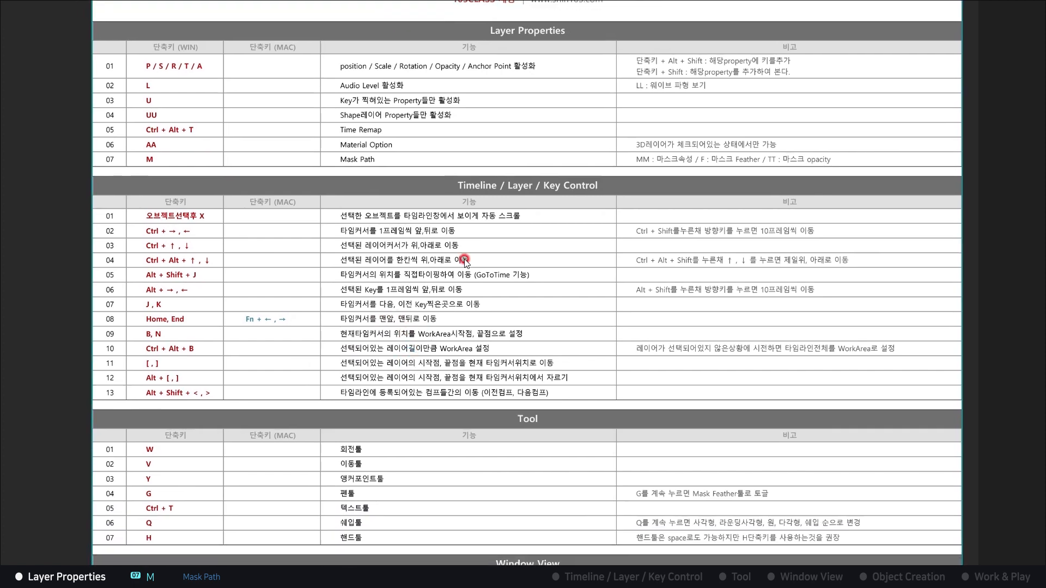
left_click_drag(526, 219, 479, 206)
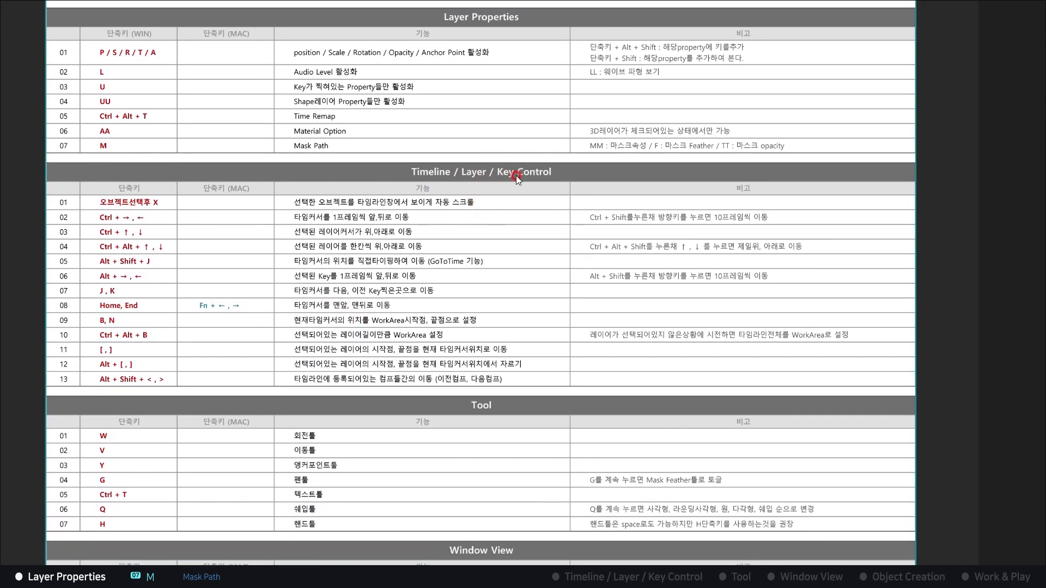
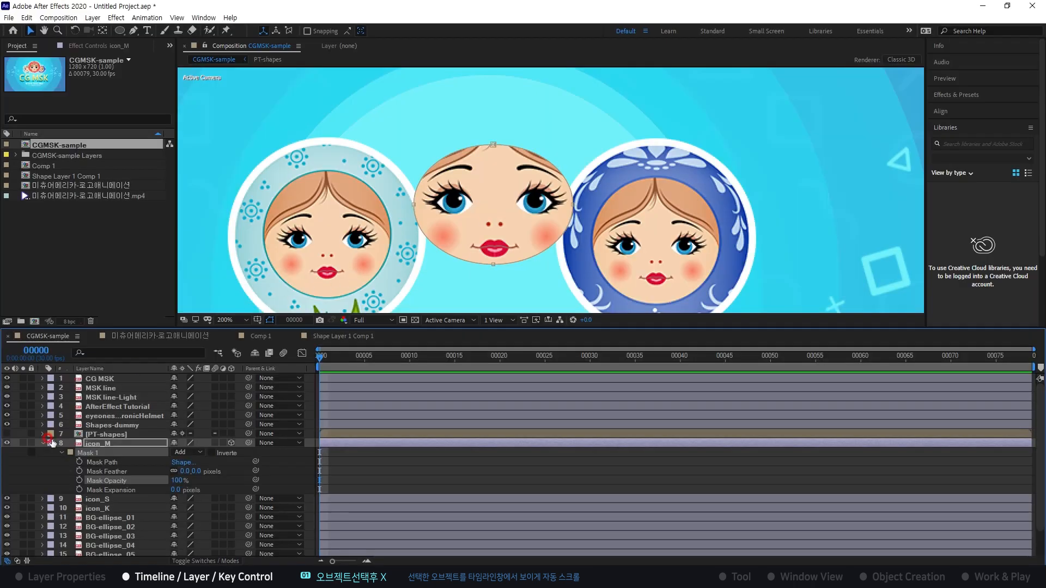
- Select all layers in the CGMSK-sample timeline and reveal their Anchor Point, Position, Scale, Rotation and Opacity together
left_click(100, 389)
key("ctrl+a")
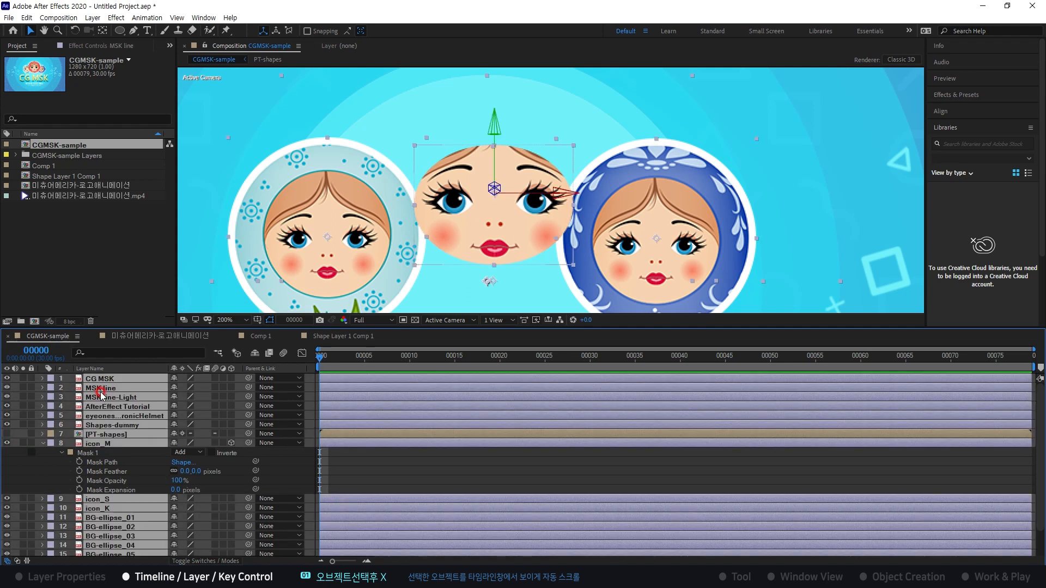
key("a")
key("shift+p")
key("shift+s")
key("shift+r")
key("shift+t")
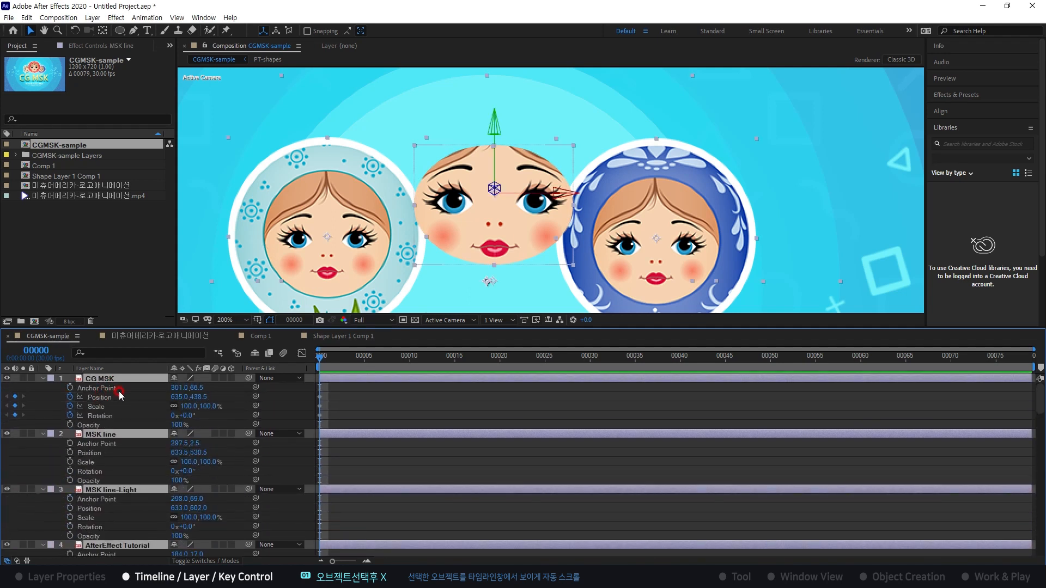
- Select the Pattern Fill 1 layer in the composition view and make the timeline jump to that selected layer
scroll(452, 182, "down", 4)
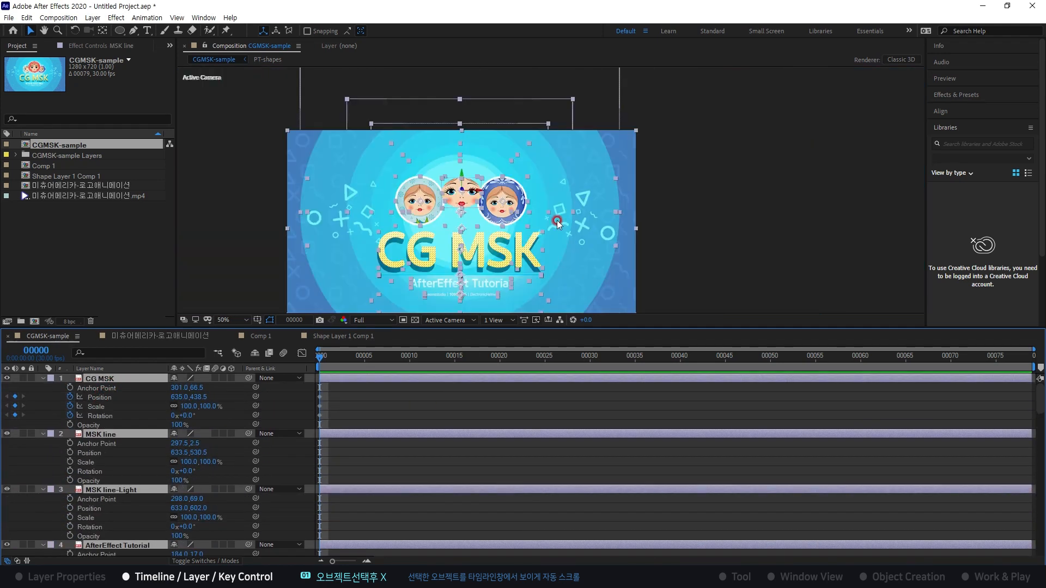
left_click(721, 256)
left_click(544, 264)
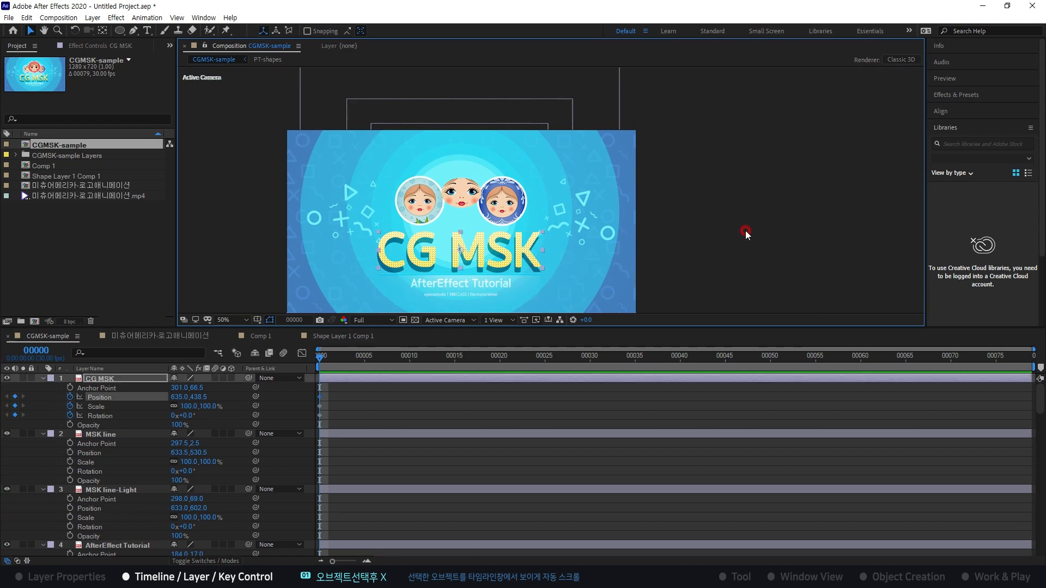
left_click(717, 160)
left_click(627, 140)
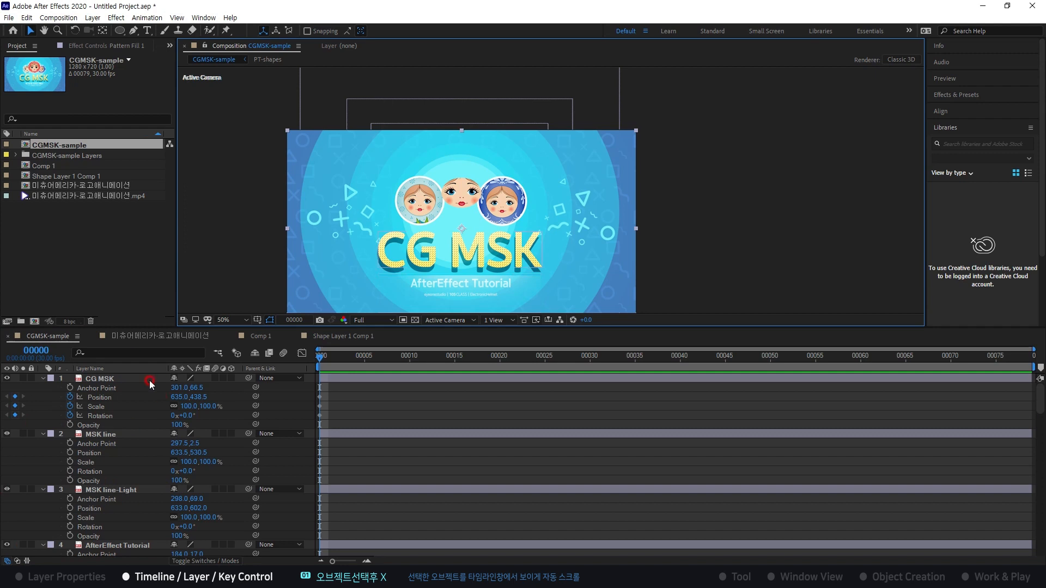
scroll(131, 407, "down", 7)
scroll(129, 414, "up", 7)
key("x")
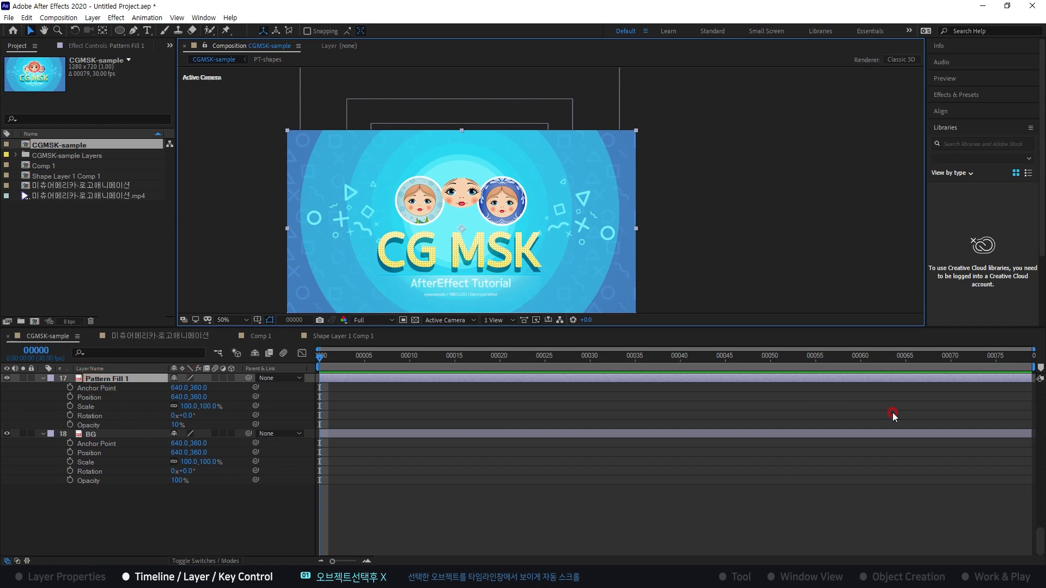
- Switch to the PureRef sheet to read the one-frame time stepping shortcut, and return to After Effects
key("alt+Tab")
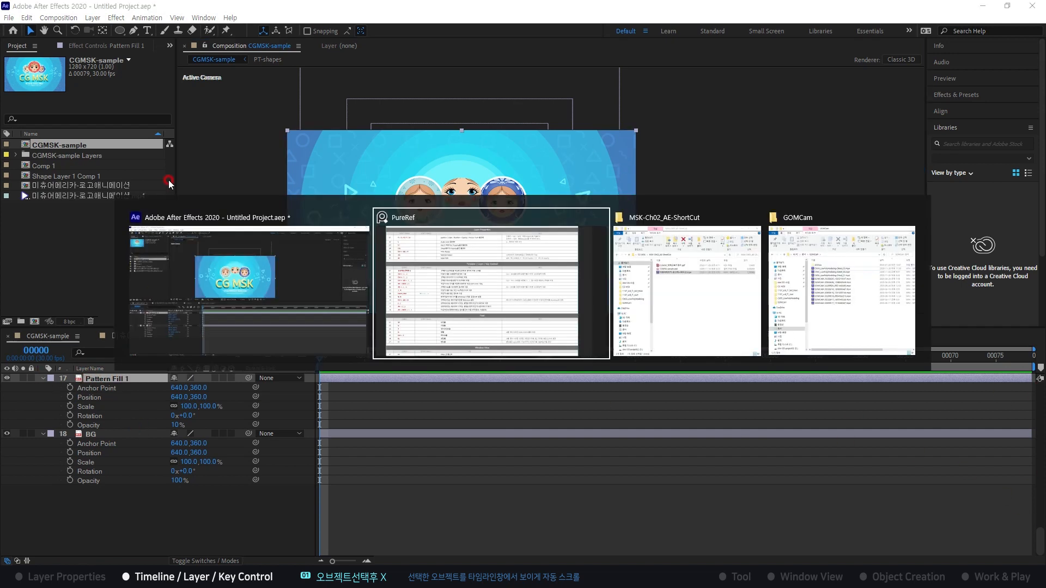
left_click(479, 294)
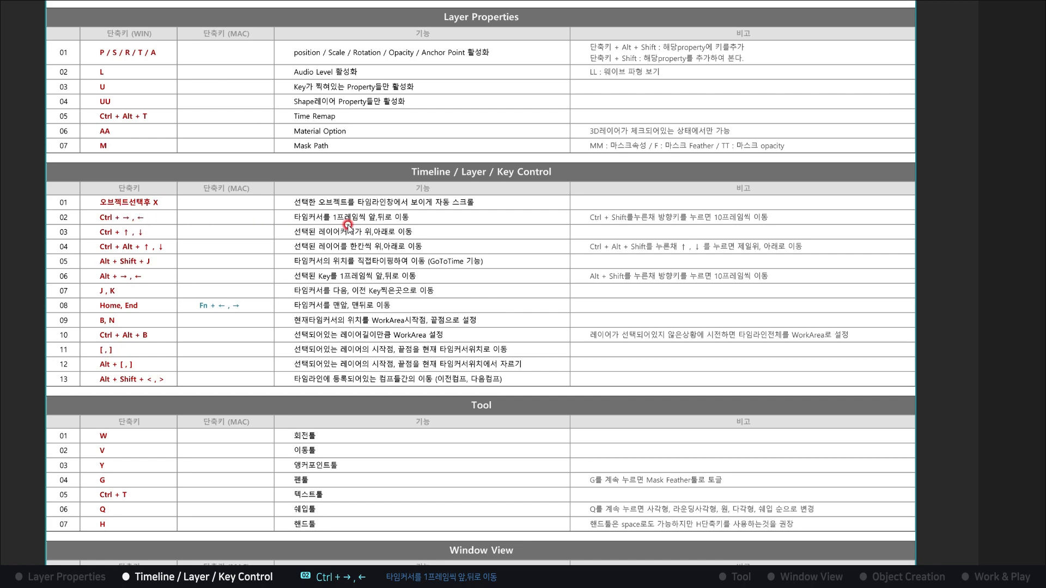
key("alt+Tab")
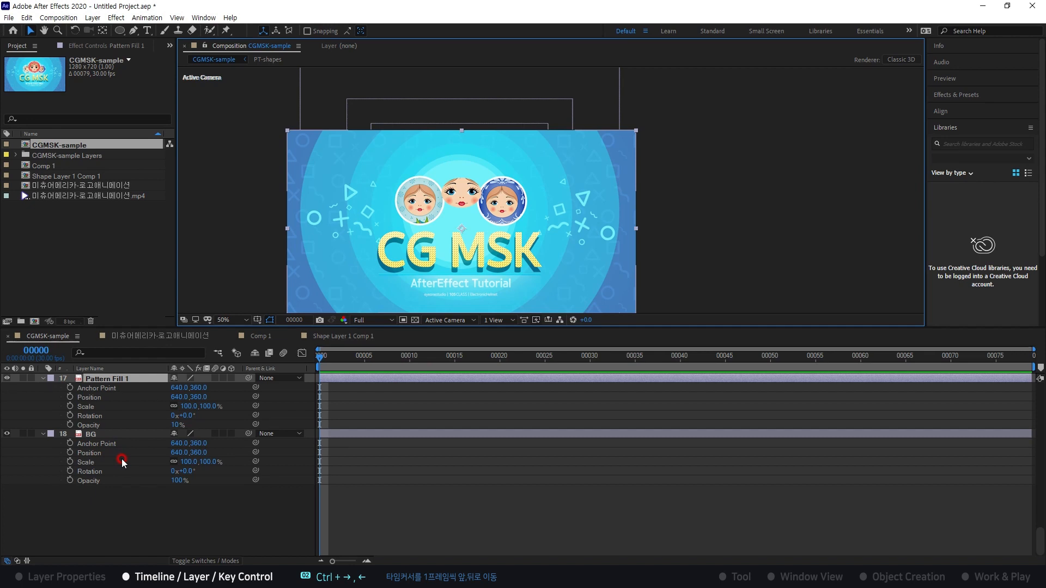
- Step the current time indicator forward one frame at a time to frame 15
key("ctrl+Right")
key("ctrl+Right")
key("ctrl+Right")
key("ctrl+Right")
key("ctrl+Right")
key("ctrl+Right")
key("ctrl+Right")
key("ctrl+Right")
key("ctrl+Right")
key("ctrl+Right")
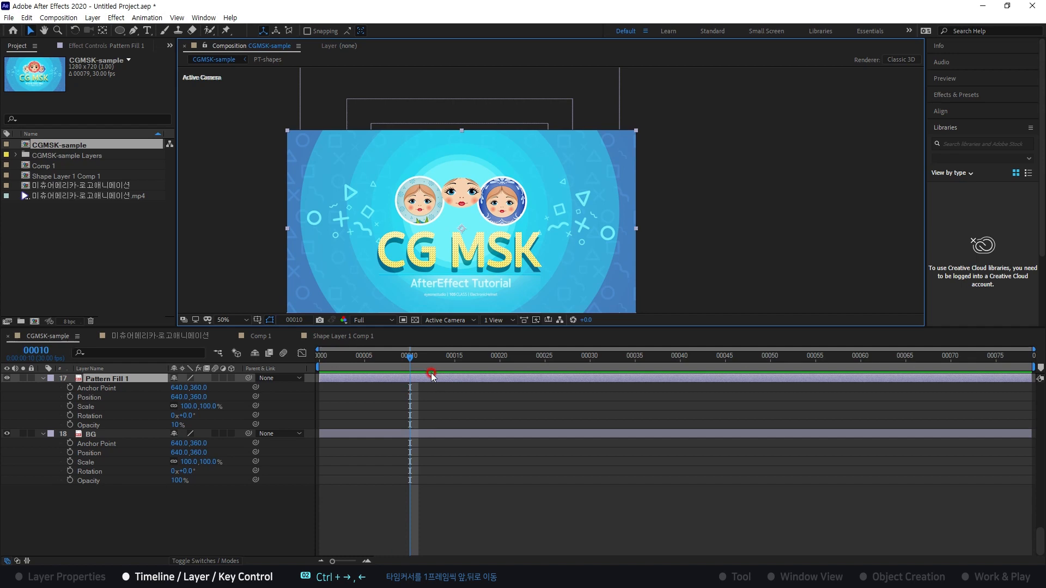
key("ctrl+Right")
key("ctrl+Right")
key("ctrl+Right")
key("ctrl+Right")
key("ctrl+Right")
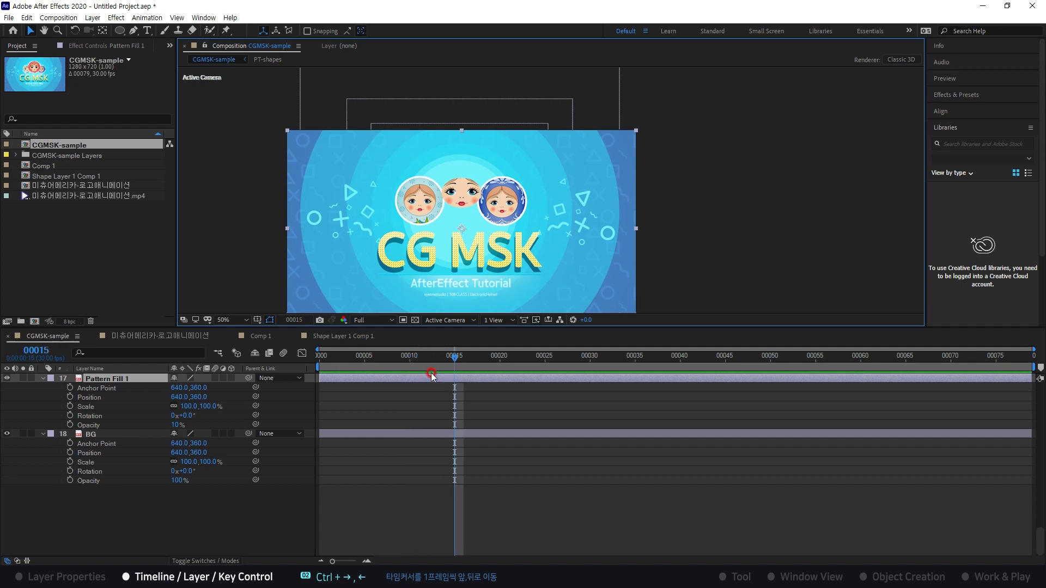
- Step the current time indicator backward one frame at a time to frame 5
key("ctrl+Left")
key("ctrl+Left")
key("ctrl+Left")
key("ctrl+Left")
key("ctrl+Left")
key("ctrl+Left")
key("ctrl+Left")
key("ctrl+Left")
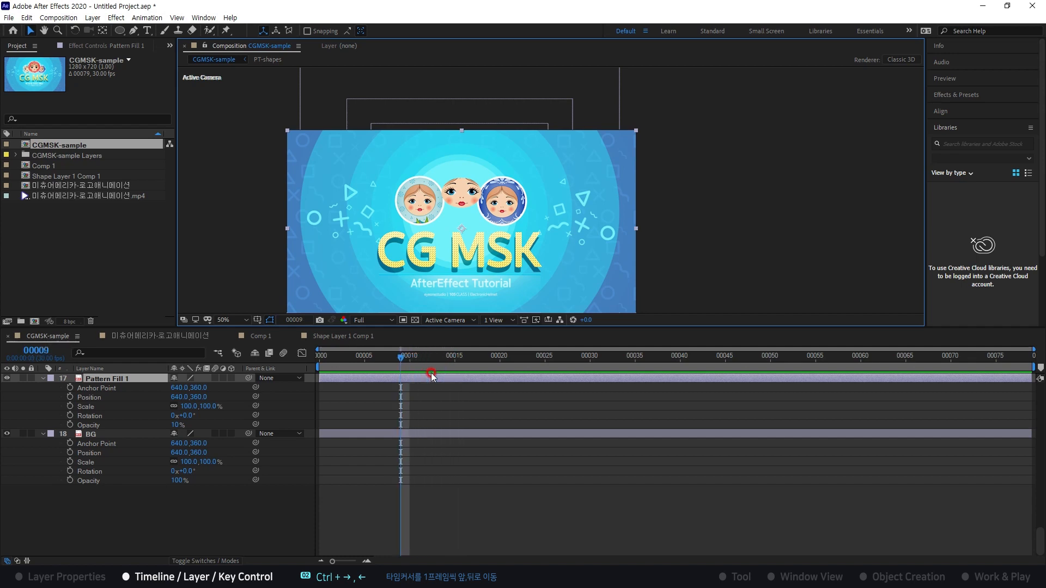
key("ctrl+Left")
key("ctrl+Left")
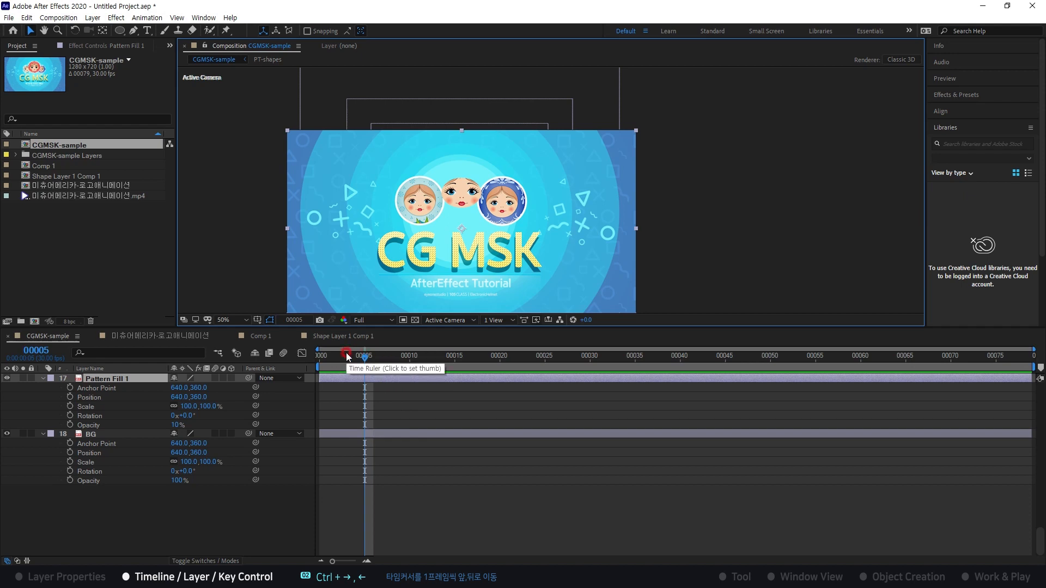
- Step the current time indicator five single frames forward from frame 5, and return it to frame 5
key("ctrl+Right")
key("ctrl+Right")
key("ctrl+Right")
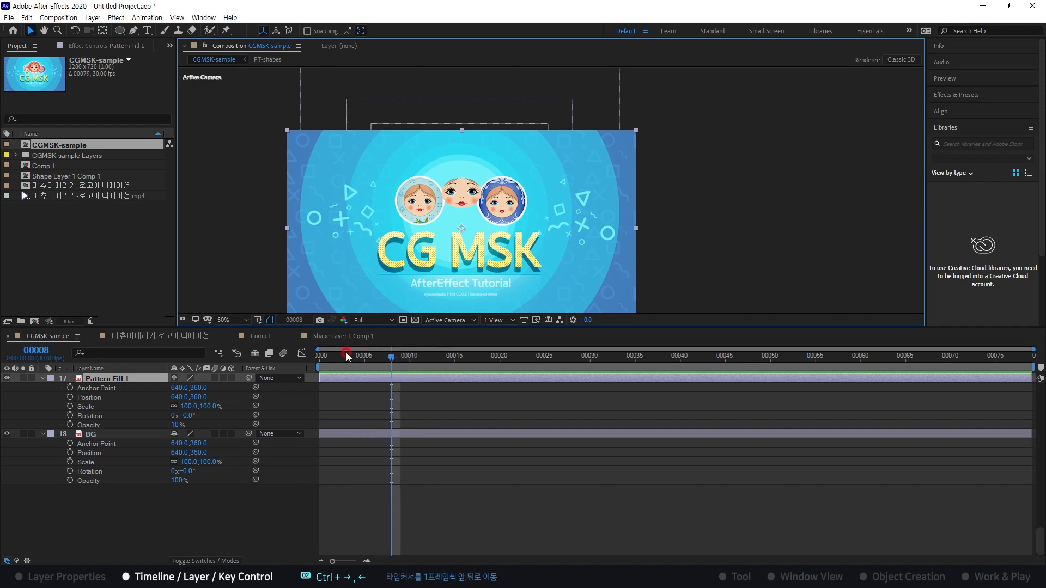
key("ctrl+Right")
key("ctrl+Right")
key("ctrl+Left")
key("ctrl+Left")
key("ctrl+Left")
key("ctrl+Left")
key("ctrl+Left")
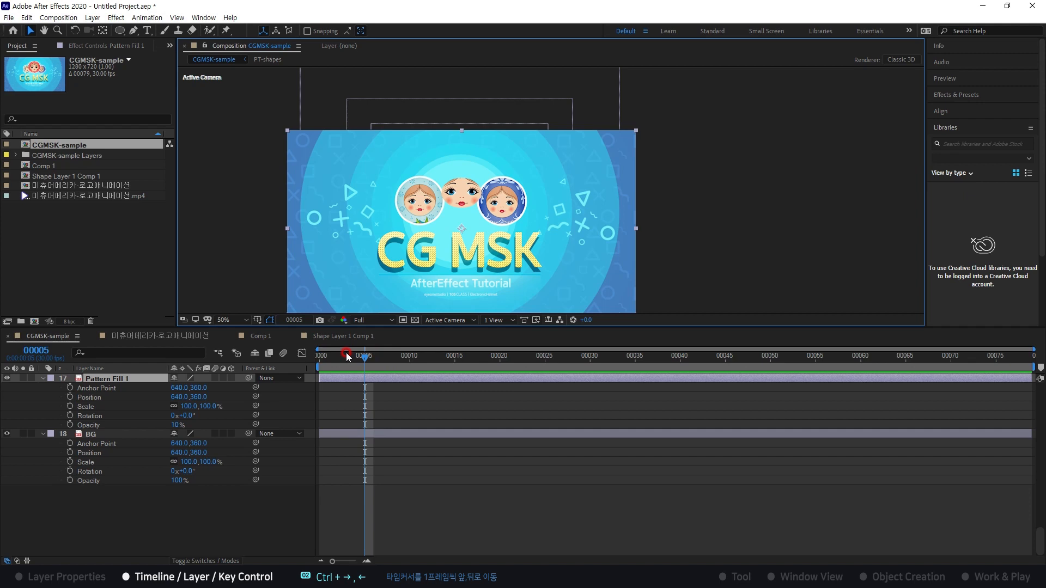
- Jump the current time indicator forward and backward repeatedly in 10-frame increments, ending at frame 15
key("ctrl+shift+Right")
key("ctrl+shift+Right")
key("ctrl+shift+Right")
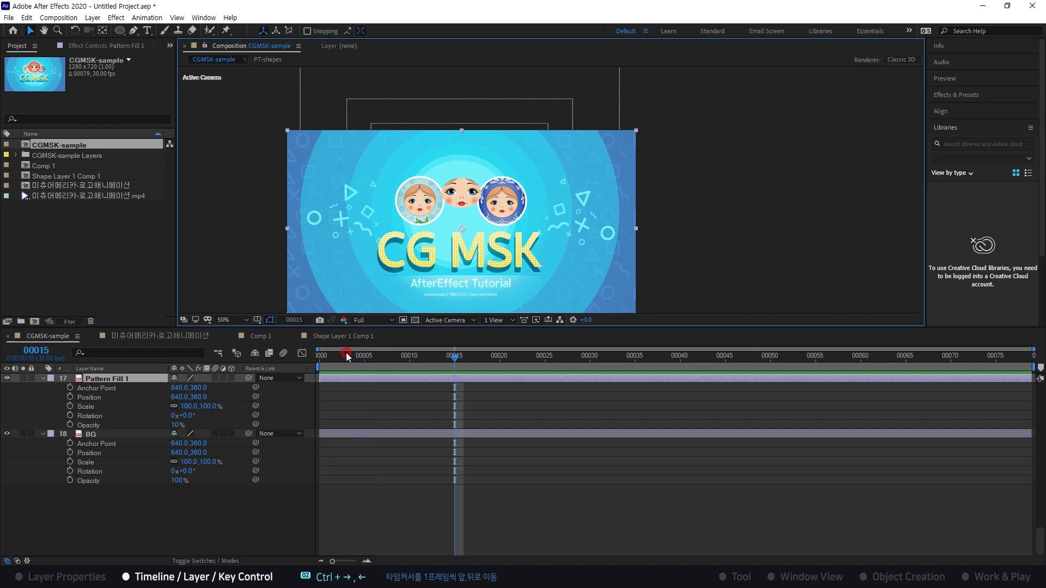
key("ctrl+shift+Left")
key("ctrl+shift+Left")
key("ctrl+shift+Left")
key("ctrl+shift+Right")
key("ctrl+shift+Right")
key("ctrl+shift+Right")
key("ctrl+shift+Right")
key("ctrl+shift+Left")
key("ctrl+shift+Left")
key("ctrl+shift+Left")
key("ctrl+shift+Left")
key("ctrl+shift+Right")
key("ctrl+shift+Right")
key("ctrl+shift+Right")
key("ctrl+shift+Right")
key("ctrl+shift+Left")
key("ctrl+shift+Left")
key("ctrl+shift+Left")
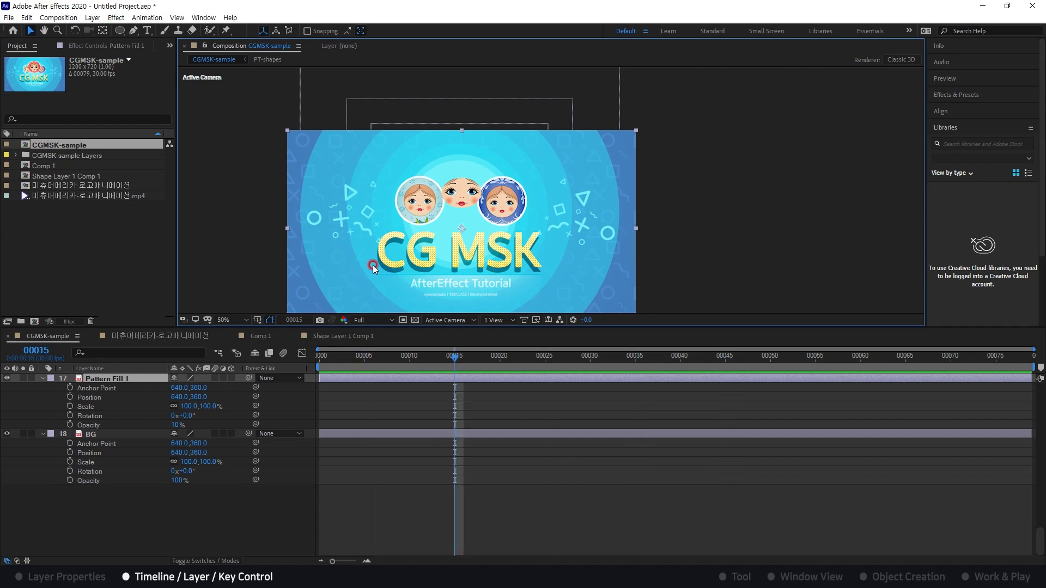
- Select the Pattern Fill 1 layer and move the layer selection up and down through the neighbouring layers one at a time
key("alt+Tab")
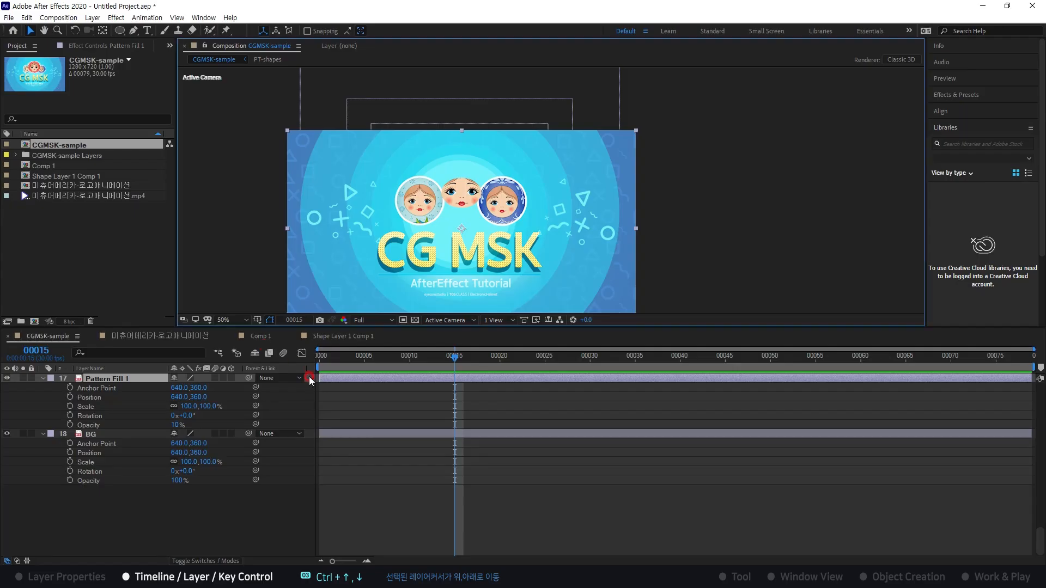
key("alt+Tab")
left_click(78, 511)
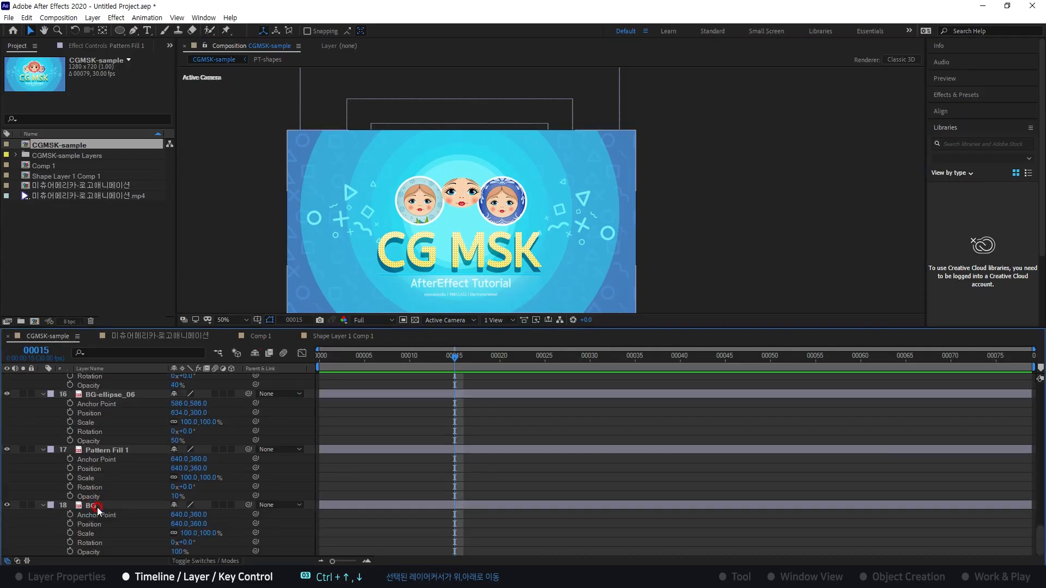
left_click(92, 451)
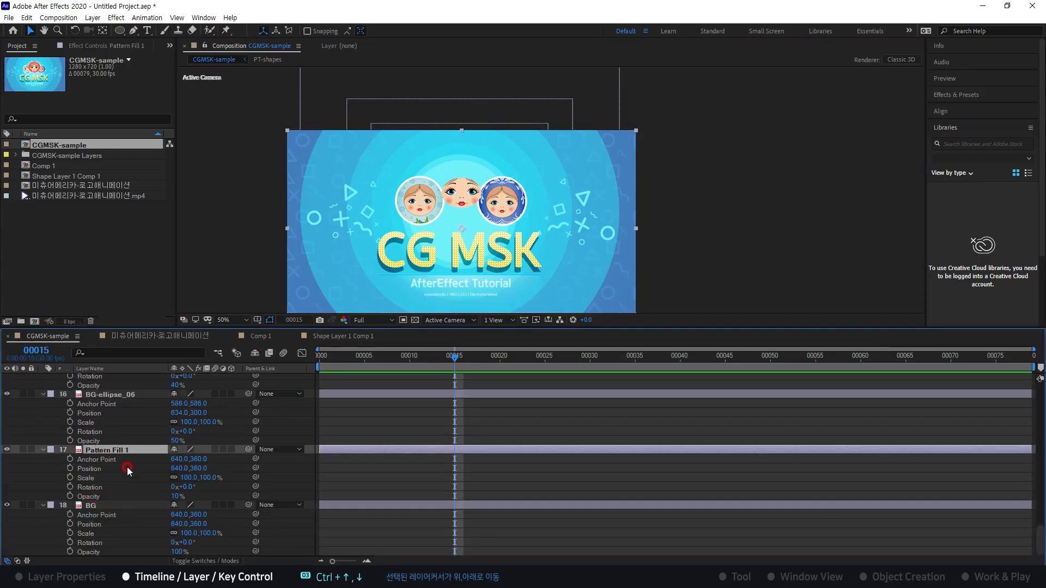
key("ctrl+Up")
key("ctrl+Up")
key("ctrl+Up")
key("ctrl+Down")
key("ctrl+Down")
key("ctrl+Up")
- Select the icon_K layer and move the layer selection up the stack one layer at a time, settling on icon_M
left_click(118, 462)
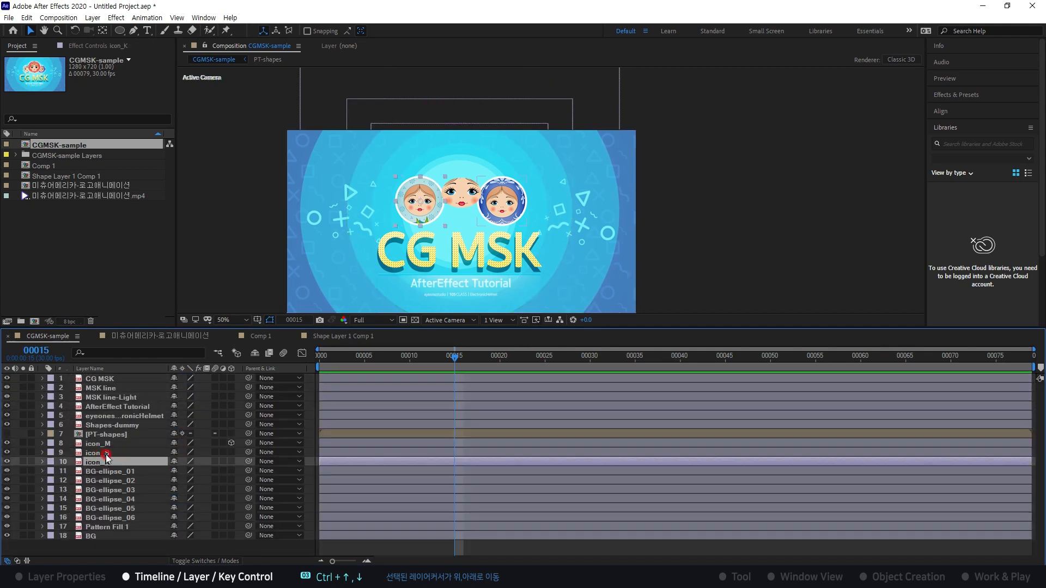
key("ctrl+Up")
key("ctrl+Up")
key("ctrl+Up")
key("ctrl+Down")
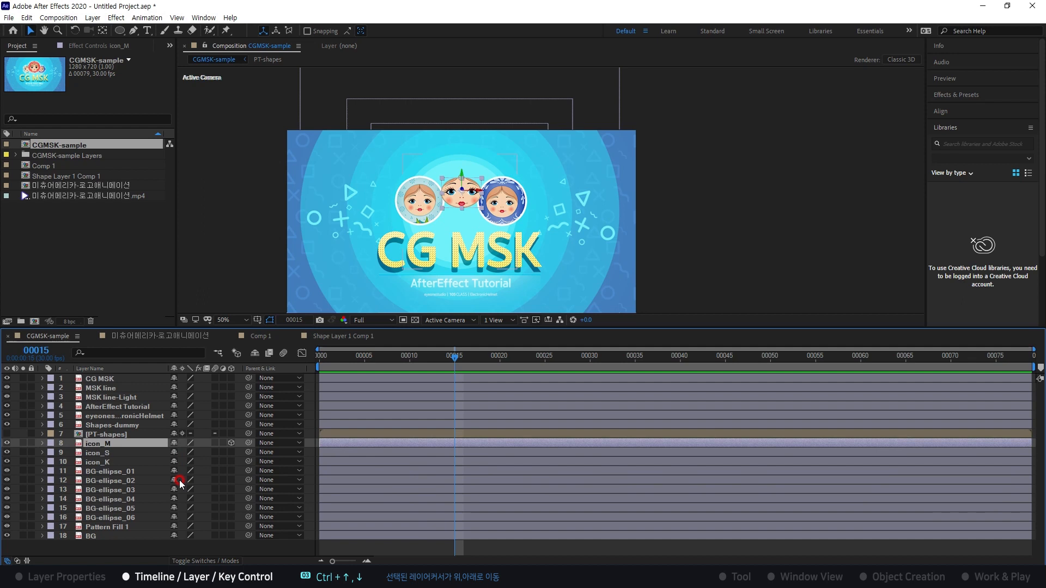
- Move the layer selection down past the icon layers into the BG-ellipse layers and back up to icon_S
key("ctrl+Down")
key("ctrl+Down")
key("ctrl+Down")
key("ctrl+Down")
key("ctrl+Up")
key("ctrl+Up")
key("ctrl+Up")
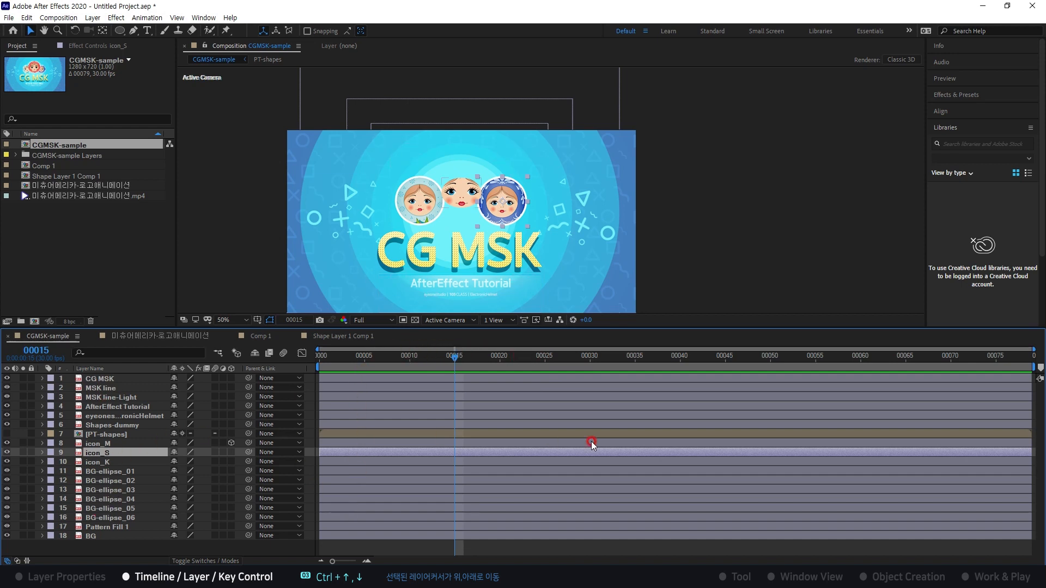
- Step the current time indicator forward and backward by single frames around frame 15, returning it to frame 15
key("ctrl+Right")
key("ctrl+Right")
key("ctrl+Right")
key("ctrl+Left")
key("ctrl+Left")
key("ctrl+Left")
key("ctrl+Right")
key("ctrl+Right")
key("ctrl+Left")
key("ctrl+Left")
- Move the layer selection up from icon_S and back down the stack to icon_K
key("ctrl+Up")
key("ctrl+Up")
key("ctrl+Up")
key("ctrl+Down")
key("ctrl+Down")
key("ctrl+Down")
key("ctrl+Down")
- Check the layer-reordering entry in the shortcut sheet and move the BG-ellipse_01 layer up the stack to directly below icon_M
key("alt+Tab")
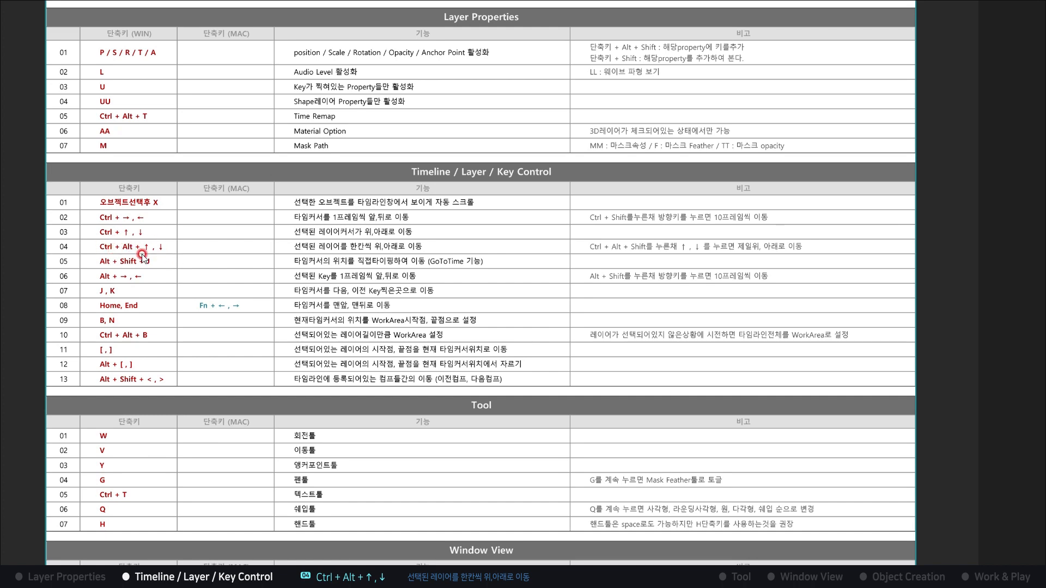
key("alt+Tab")
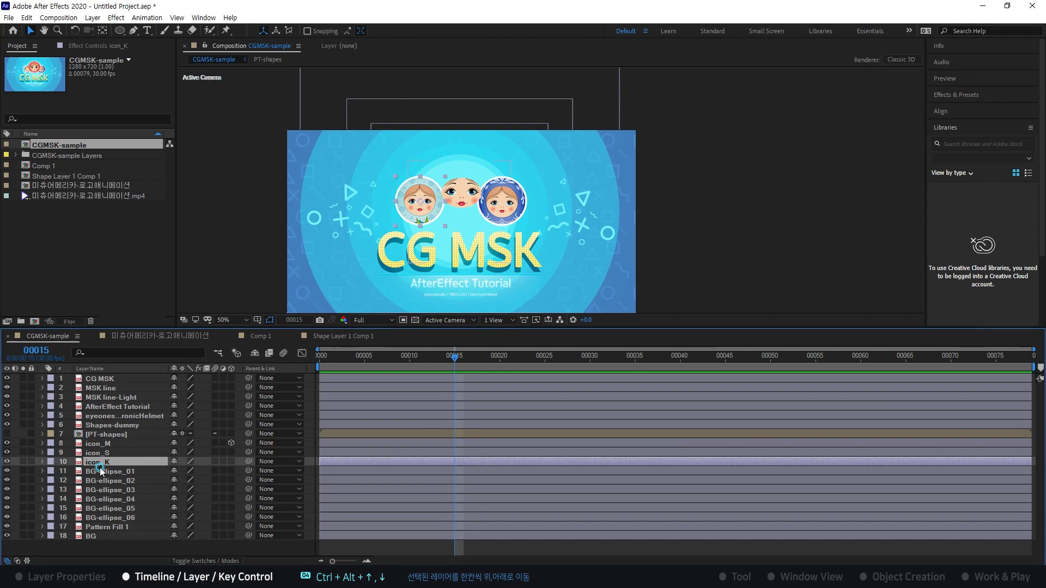
key("ctrl+alt+Down")
key("ctrl+alt+Up")
key("ctrl+alt+Up")
key("ctrl+alt+Up")
key("ctrl+alt+Up")
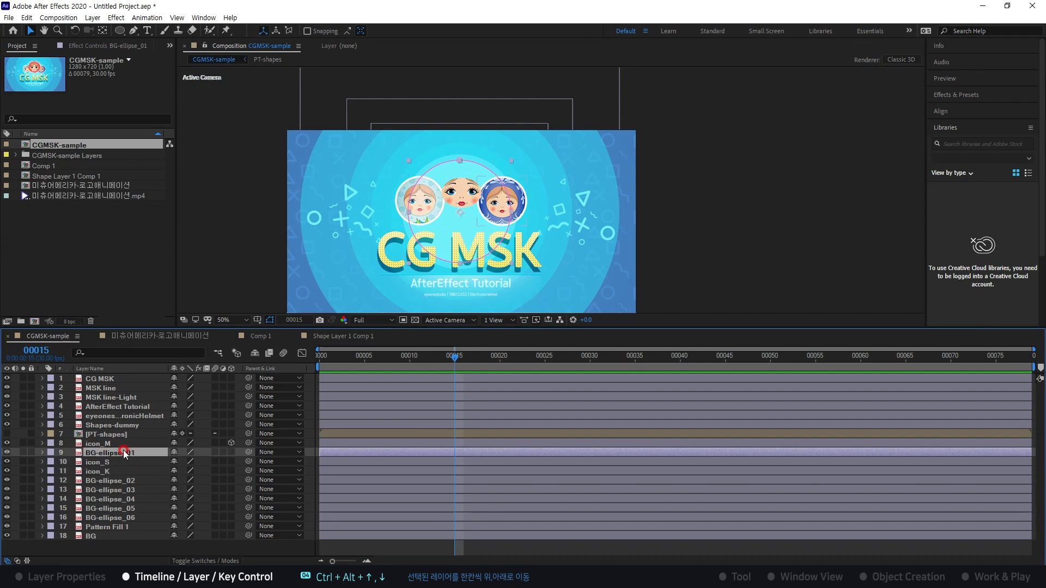
- Move the BG-ellipse_01 layer down and up the stack one row at a time, leaving it directly below icon_K
key("ctrl+alt+Down")
key("ctrl+alt+Down")
key("ctrl+alt+Down")
key("ctrl+alt+Down")
key("ctrl+alt+Up")
key("ctrl+alt+Up")
key("ctrl+alt+Up")
key("ctrl+alt+Down")
key("ctrl+alt+Down")
key("ctrl+alt+Down")
key("ctrl+alt+Up")
key("ctrl+alt+Up")
key("ctrl+alt+Down")
key("ctrl+alt+Down")
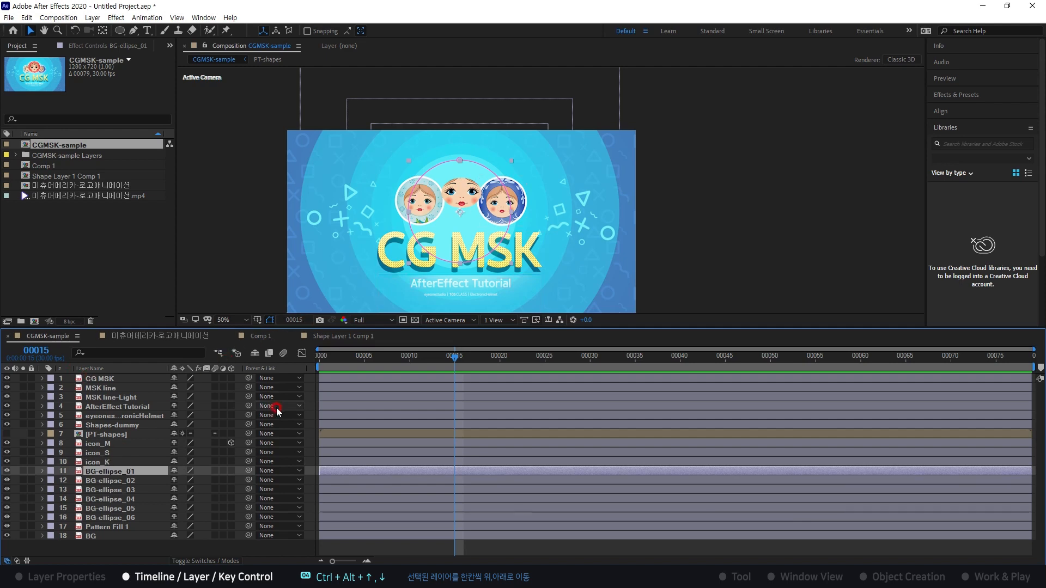
- Select the CG MSK layer
left_click(105, 379)
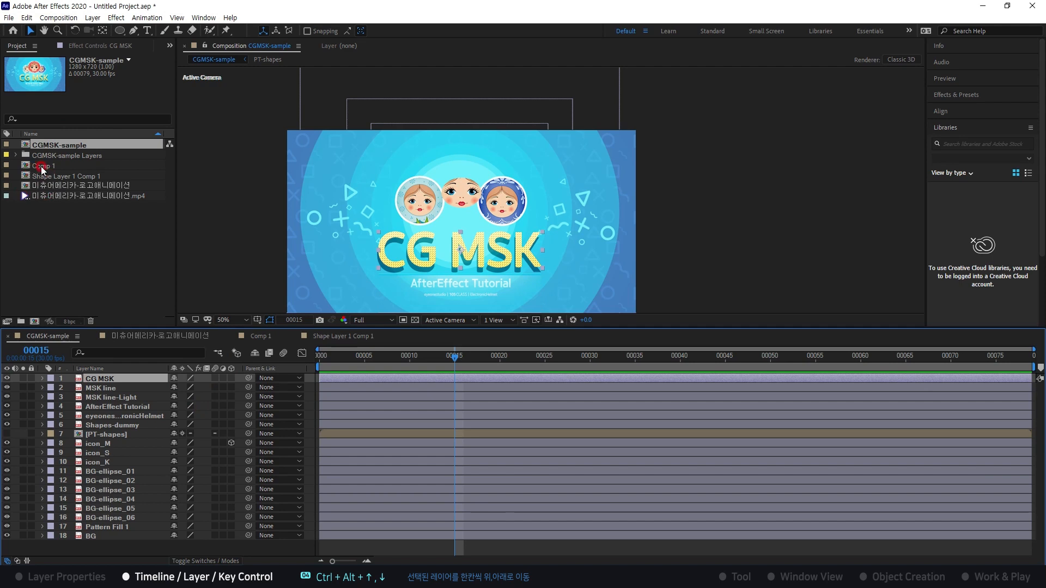
- Create a new 845 x 420 px composition at 30 fps with a duration of 79 frames
left_click(113, 255)
key("ctrl+n")
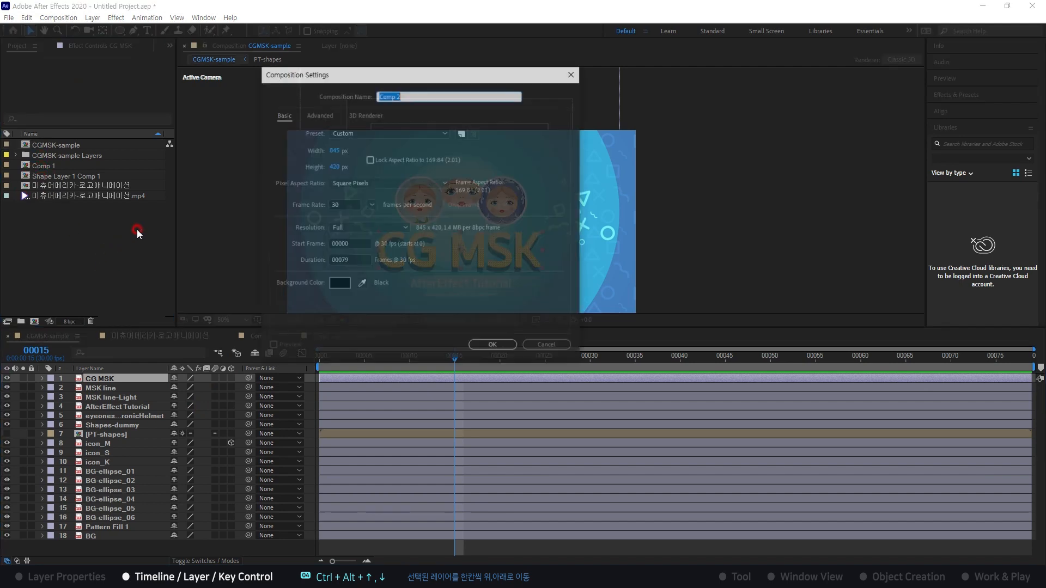
left_click(493, 345)
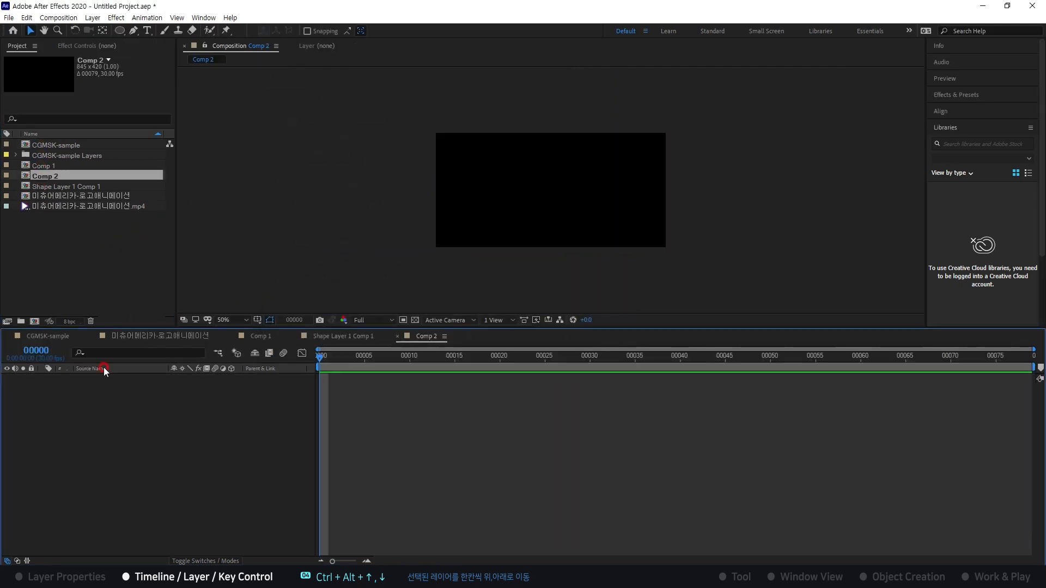
- Add a text layer reading "1. Title" in the upper-left corner of the composition
key("ctrl+t")
left_click(443, 153)
type("1. Title")
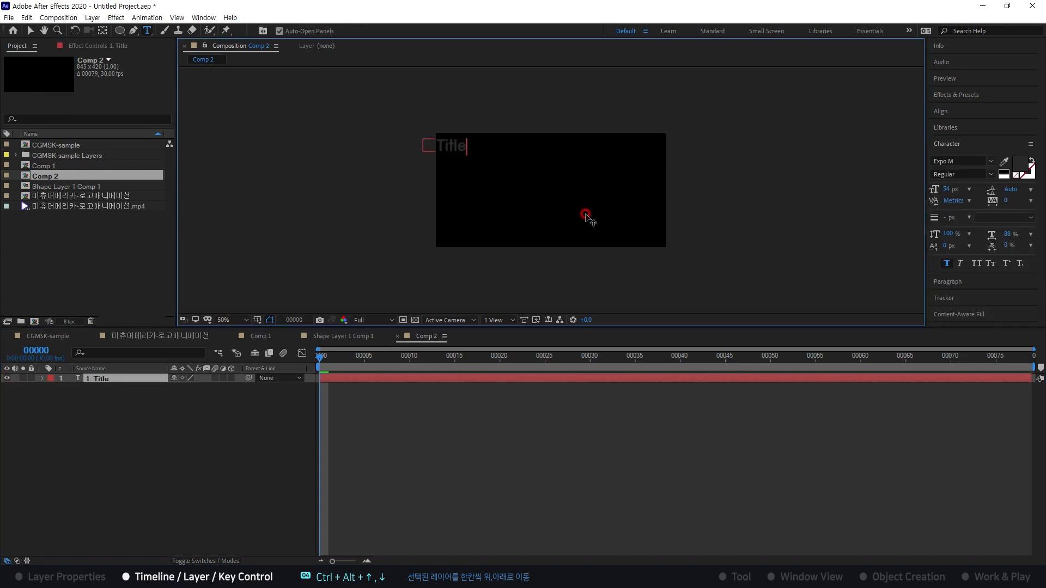
key("ctrl+a")
key("KP_Enter")
key("v")
left_click(138, 387)
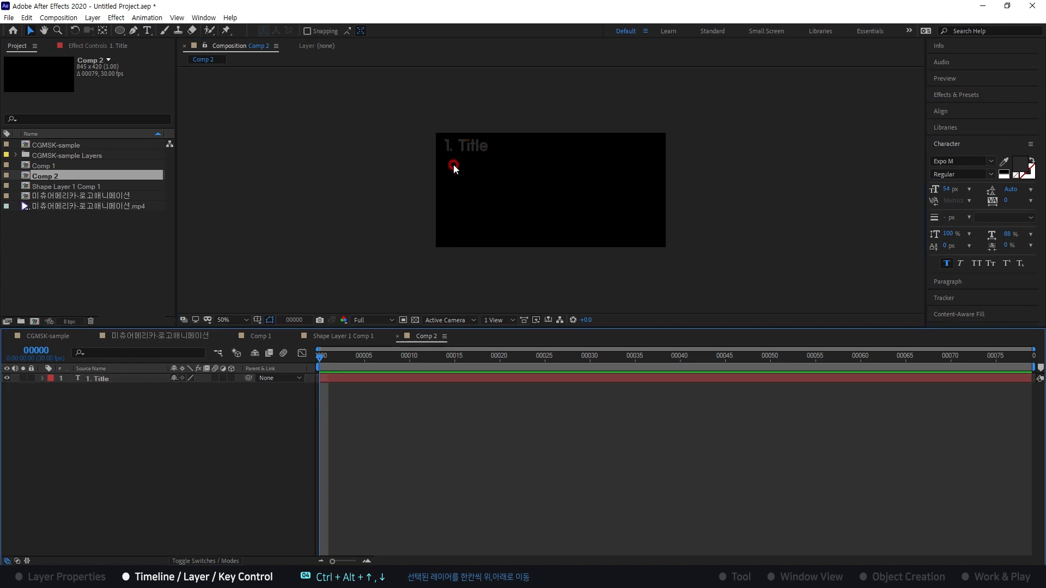
- Add a second text layer reading "블라블라" below the title and shift it right to line up with the title
key("ctrl+t")
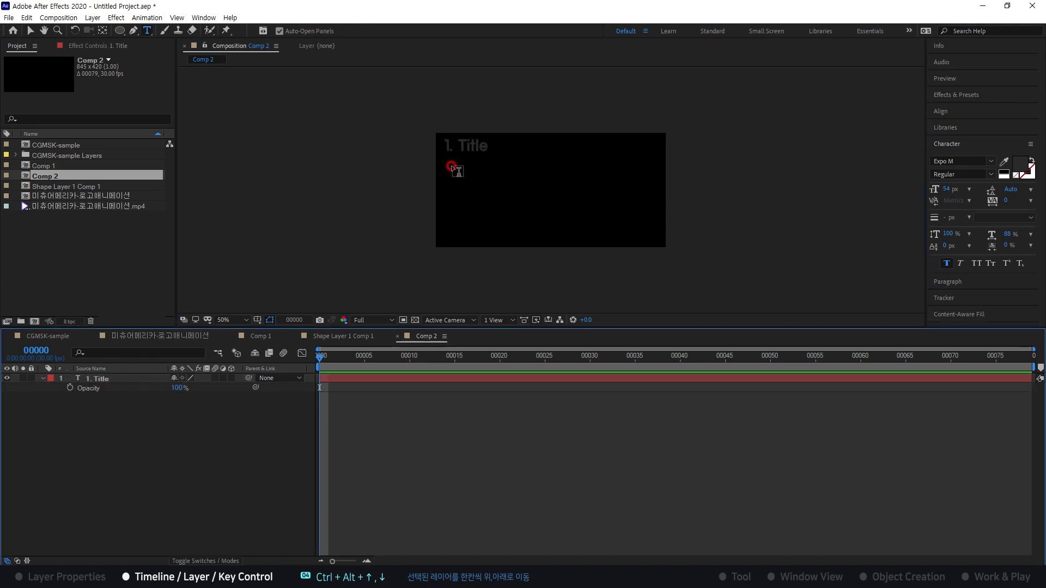
left_click(451, 169)
type("블라블라")
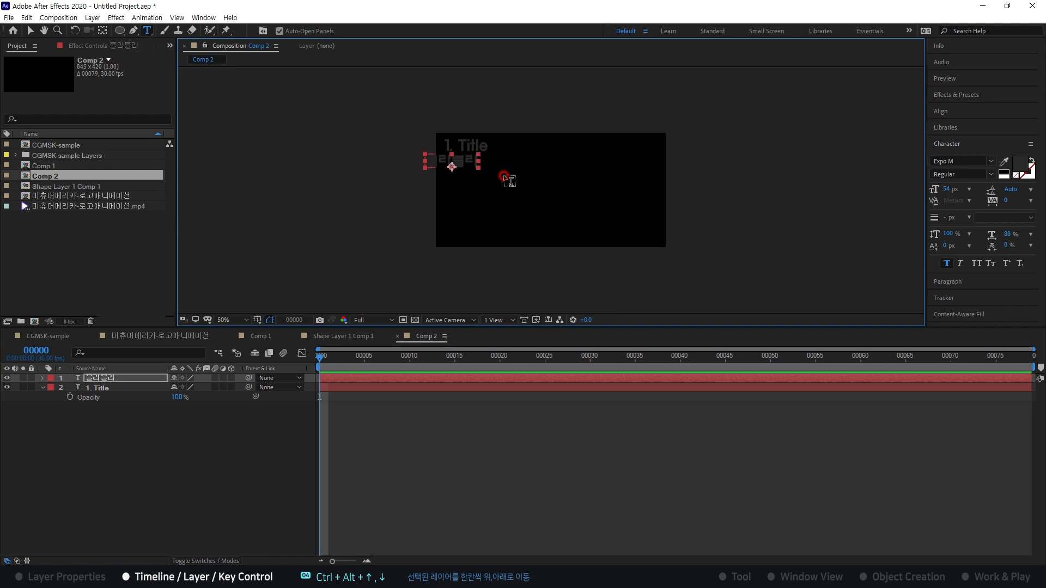
key("Escape")
key("v")
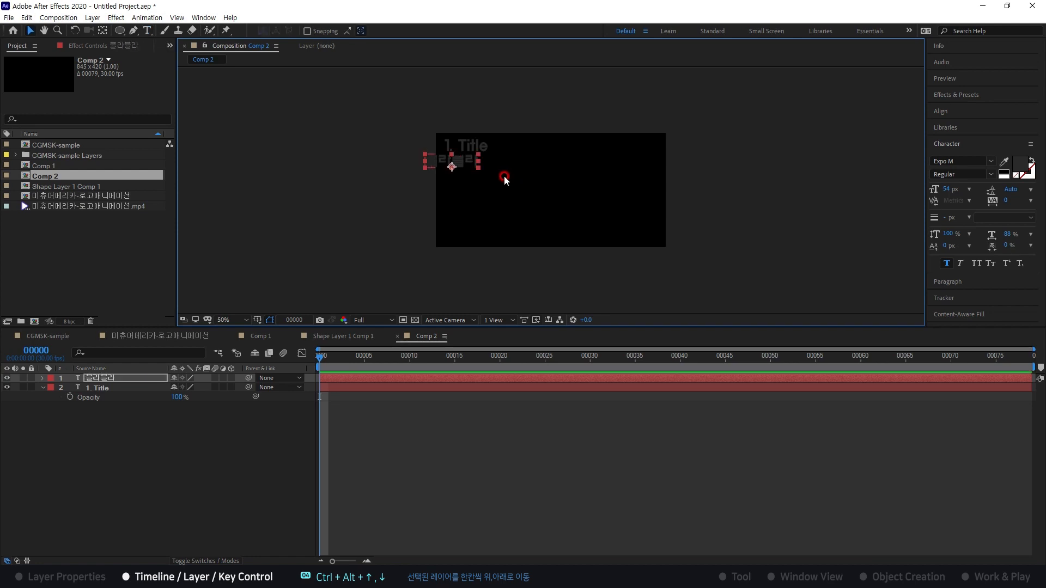
left_click_drag(452, 166, 478, 165)
scroll(478, 165, "up", 4)
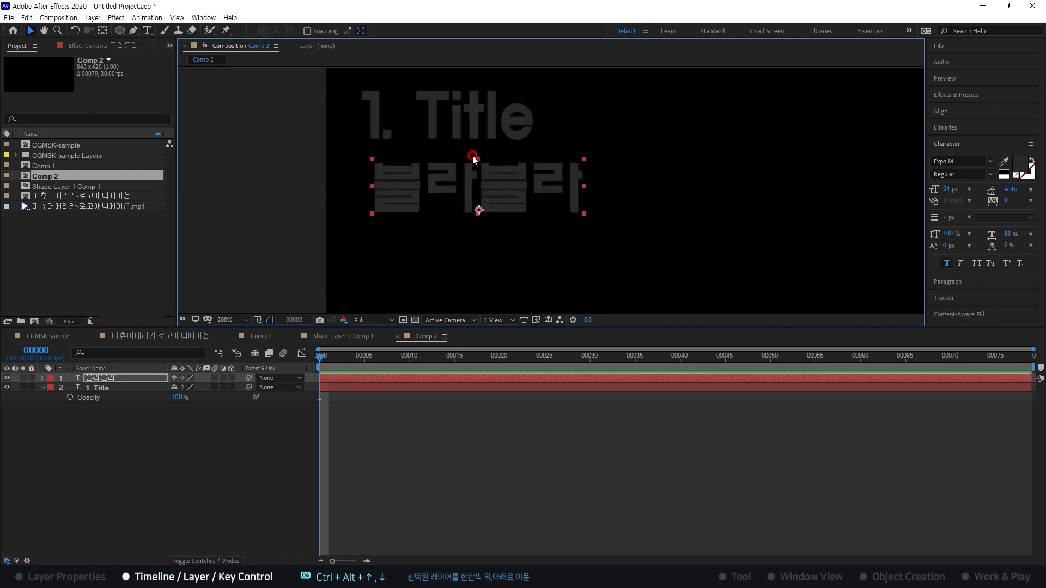
scroll(488, 169, "down", 2)
- Trim the ends of both text layers at frame 20 and move the current time to frame 21
left_click(489, 154, "shift")
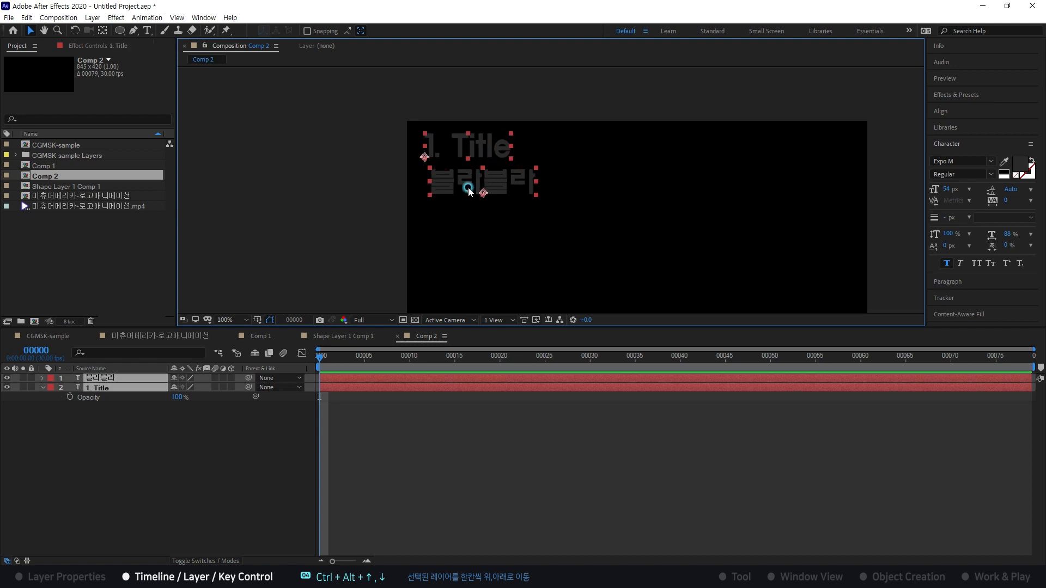
left_click_drag(344, 358, 454, 364)
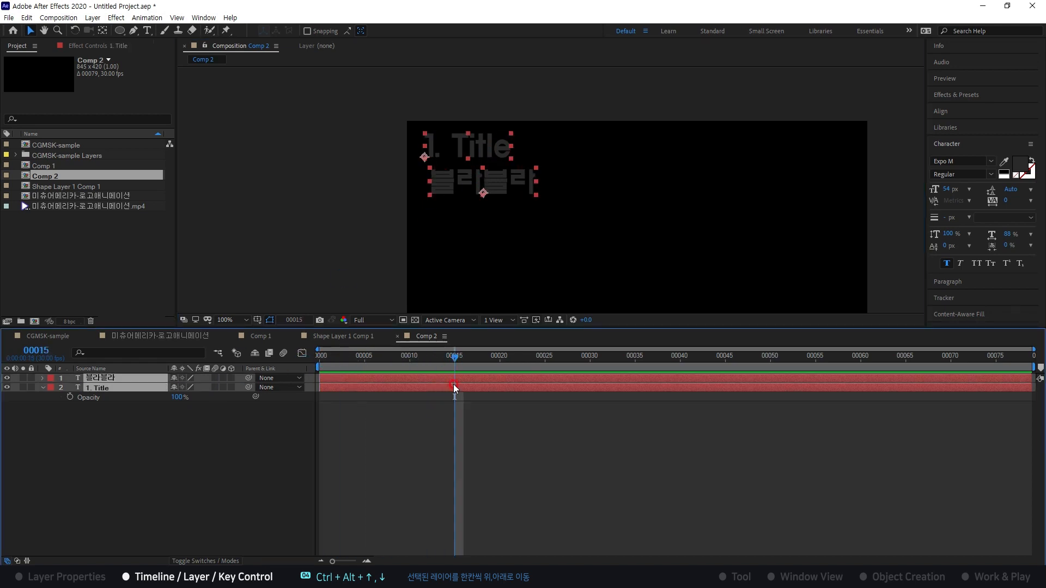
left_click(500, 354)
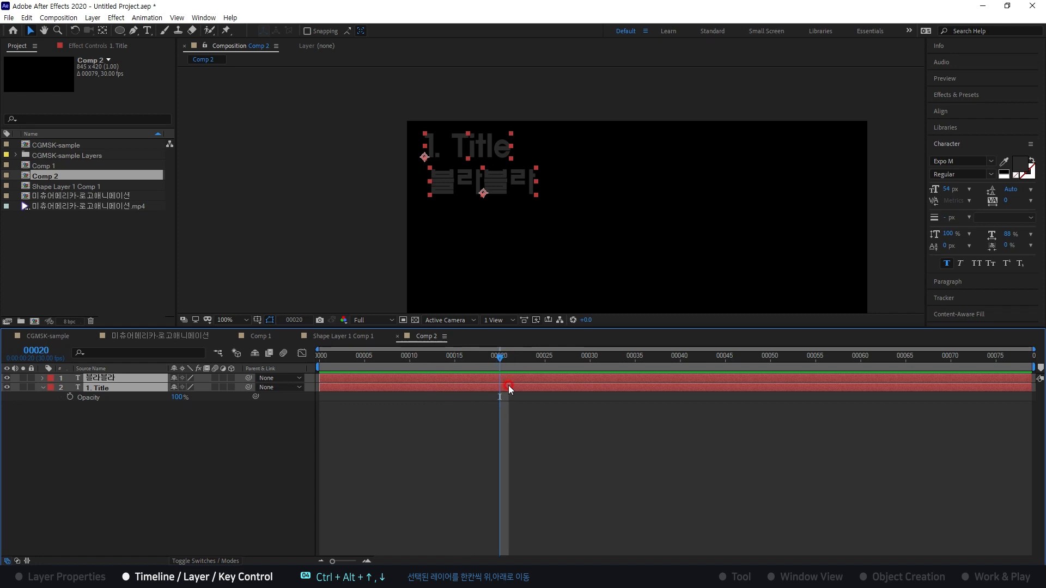
key("alt+]")
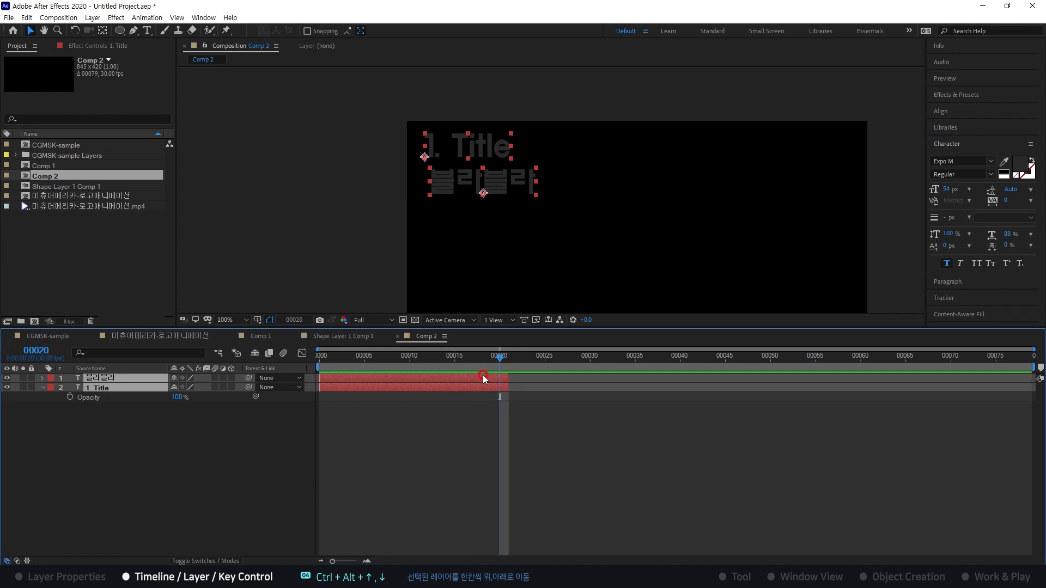
key("ctrl+z")
left_click_drag(1031, 377, 498, 357)
key("ctrl+z")
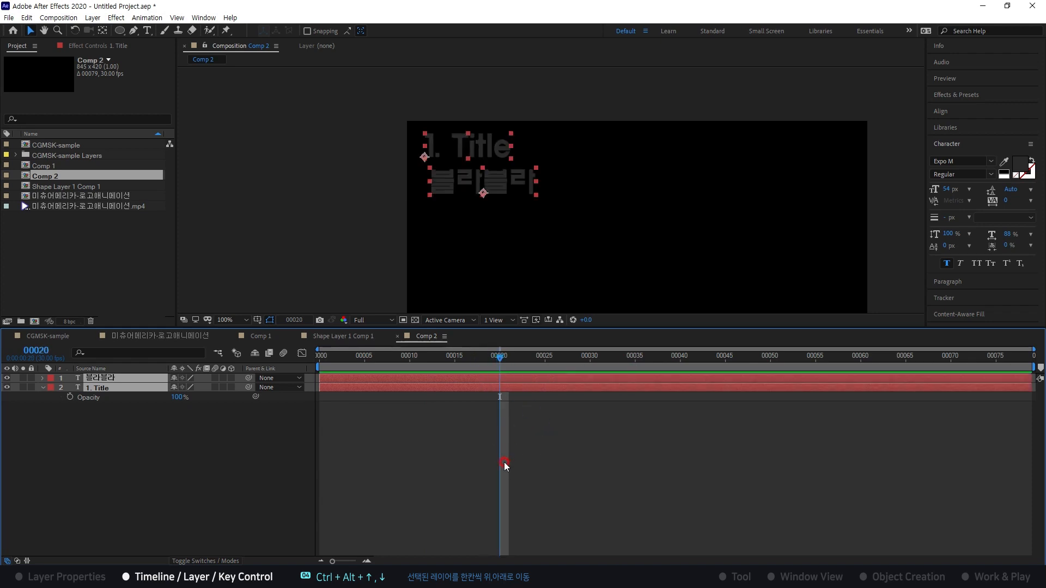
key("alt+]")
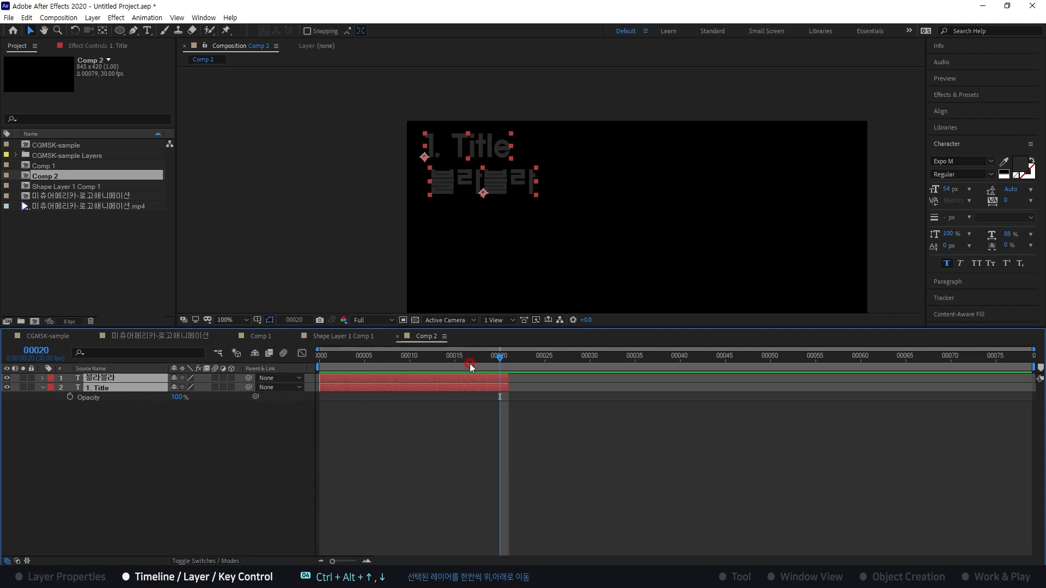
left_click_drag(521, 360, 508, 357)
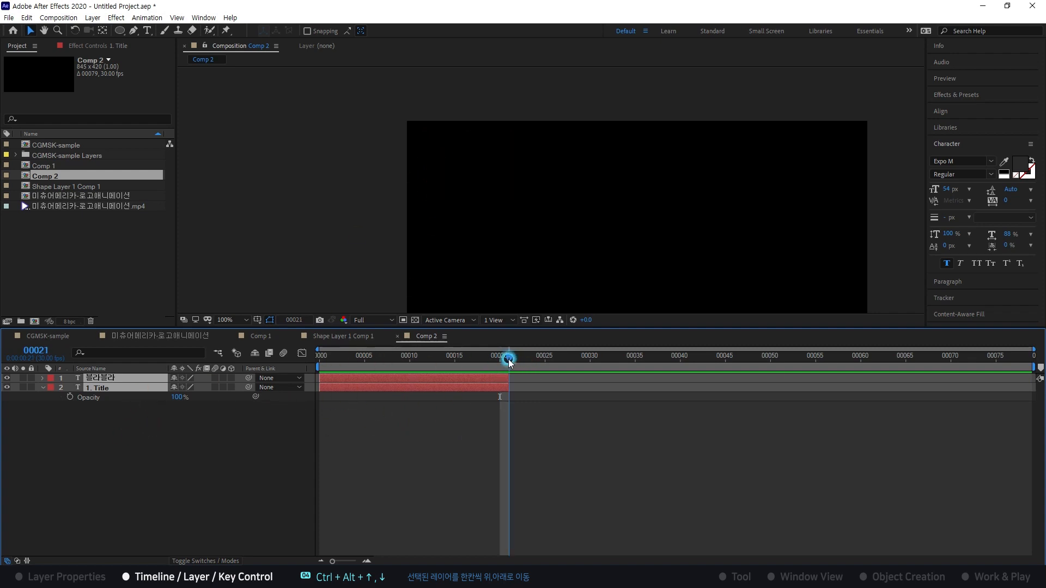
left_click(415, 419)
left_click(386, 380)
left_click(391, 386)
left_click(408, 380)
left_click(405, 386)
left_click(409, 380)
left_click(401, 387)
left_click(349, 380)
left_click(85, 375)
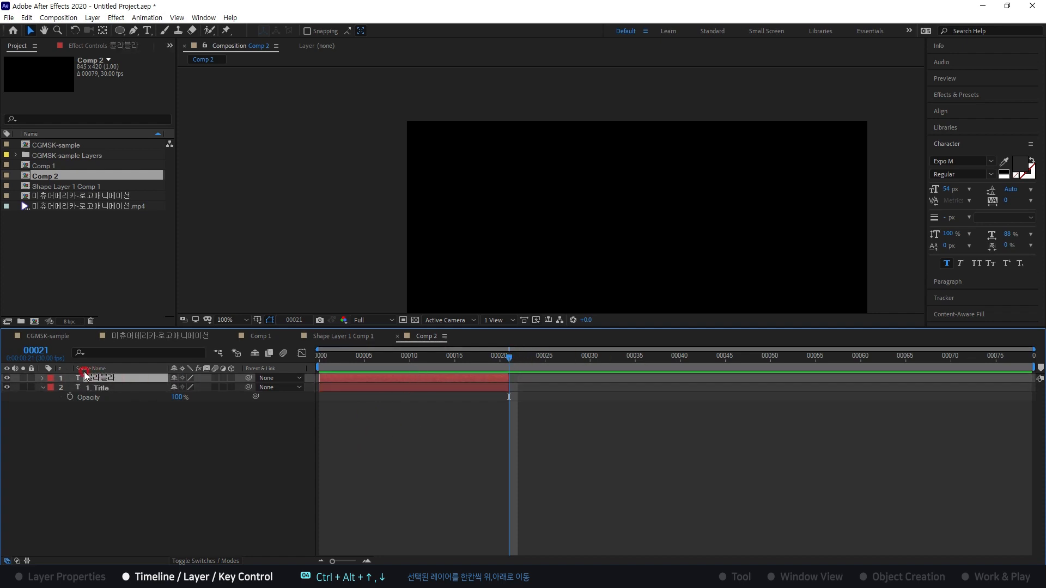
left_click(137, 469)
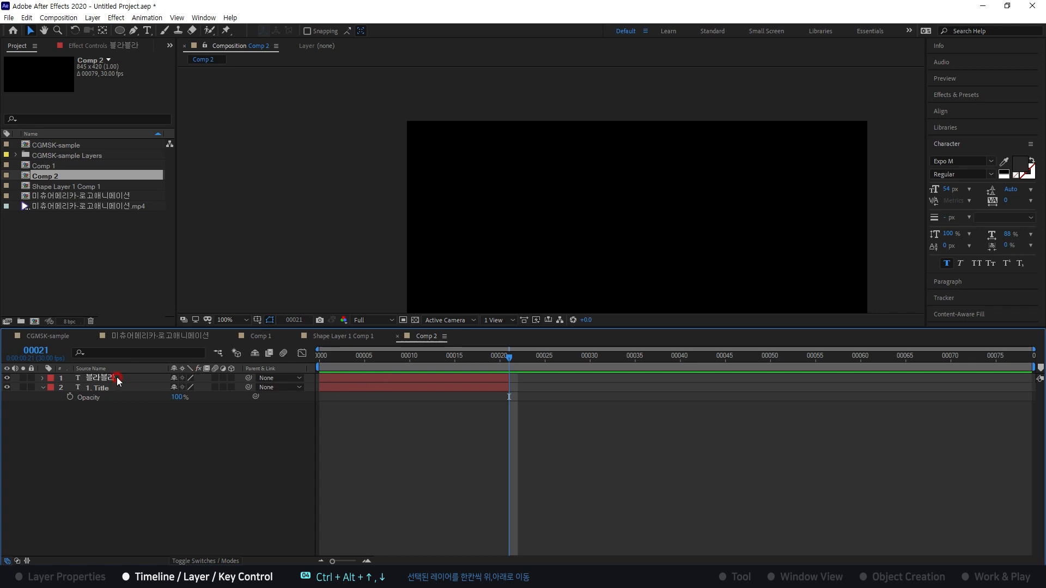
- Duplicate both text layers and set the label colour of the copies to Yellow
left_click(118, 378)
left_click(120, 387, "shift")
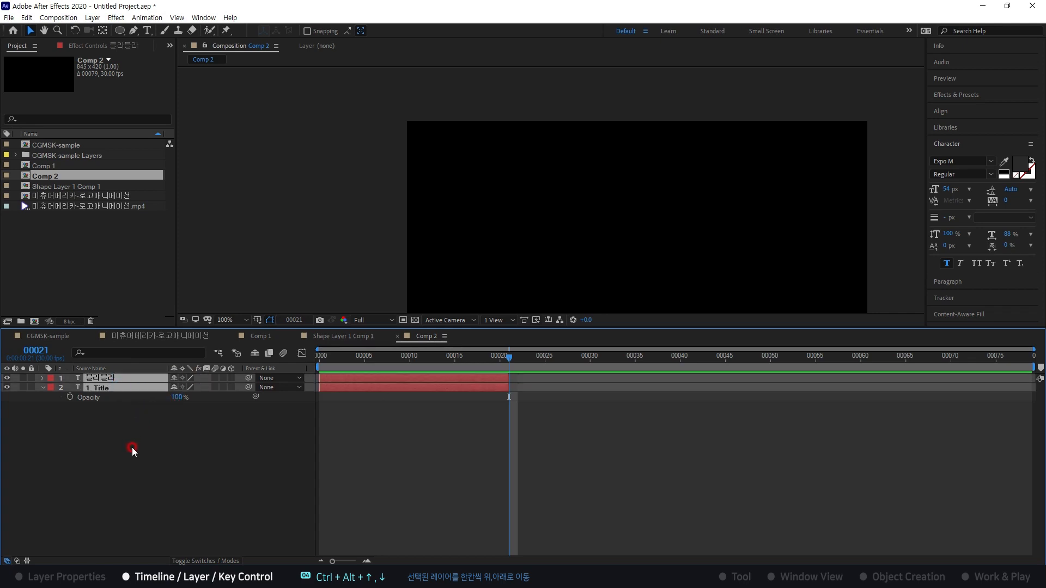
key("ctrl+d")
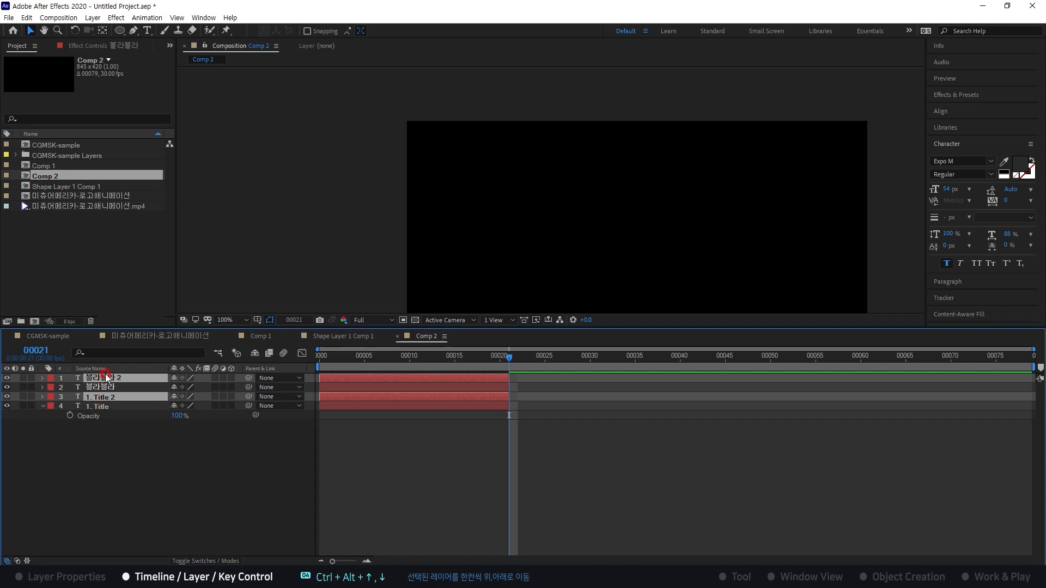
left_click(51, 400)
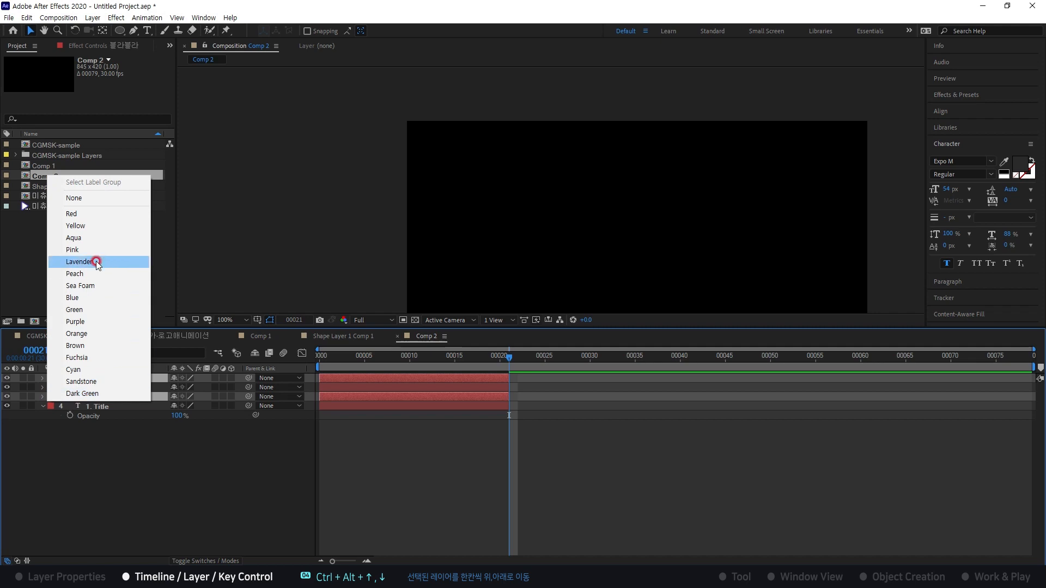
left_click(67, 226)
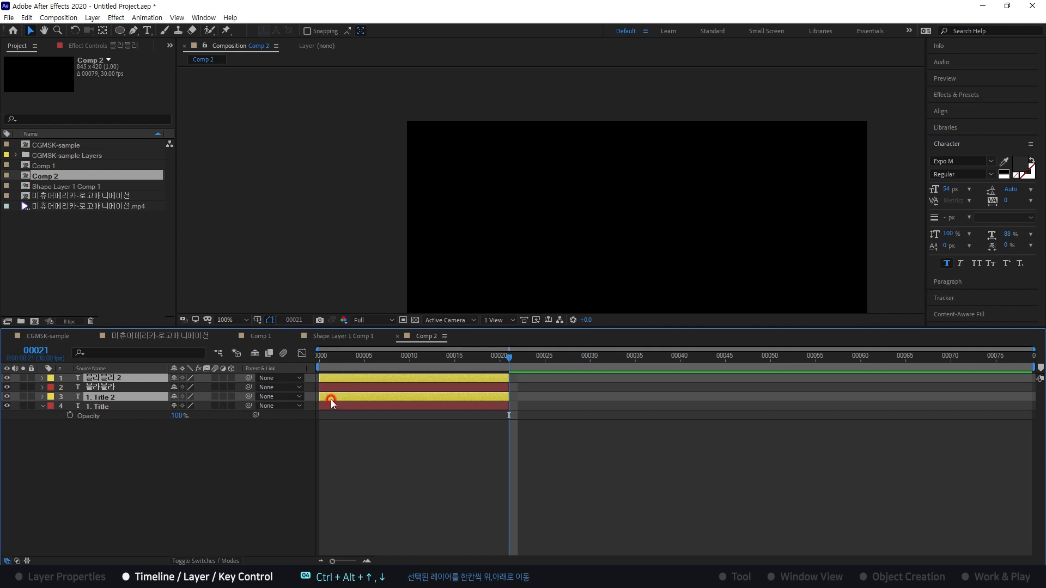
- Move the 1. Title 2 layer directly beneath 블라블라 2, and discard the duplicated layers again
left_click(117, 449)
left_click_drag(108, 397, 122, 384)
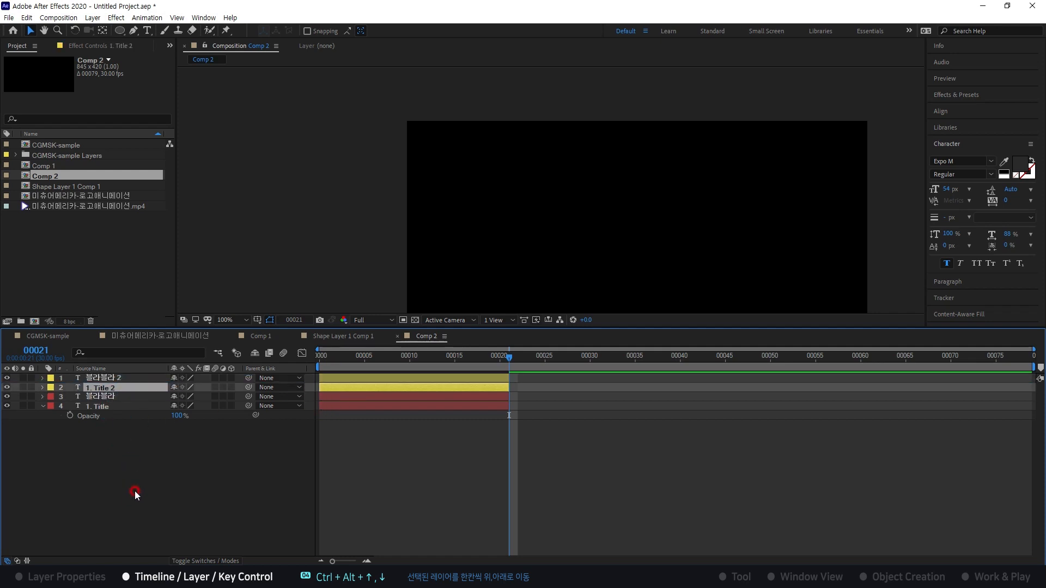
key("ctrl+shift+Up")
key("Delete")
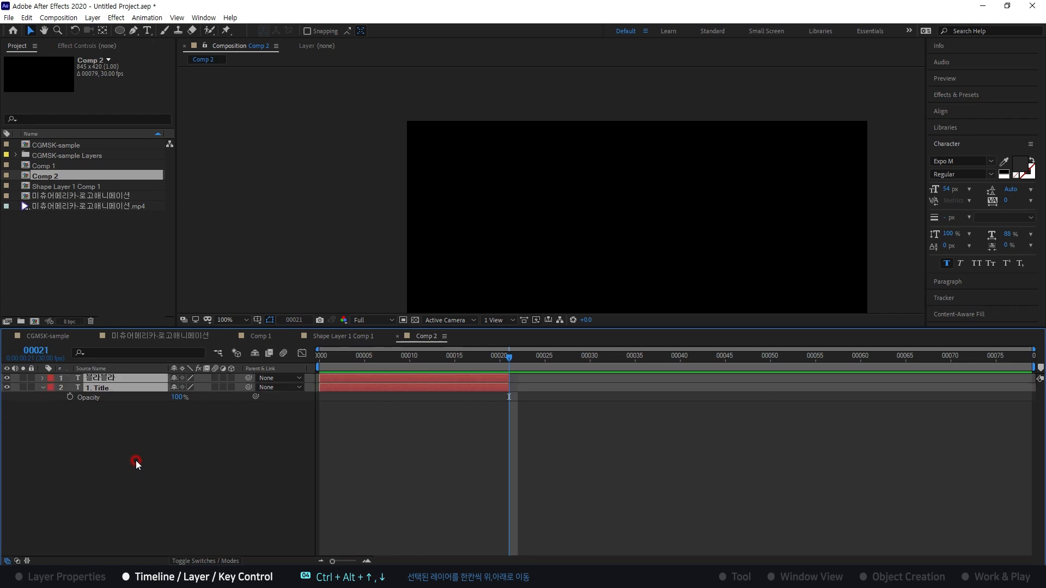
- Duplicate the 블라블라 and 1. Title layers again and give the two copies the Yellow label
left_click(117, 426)
left_click(104, 378)
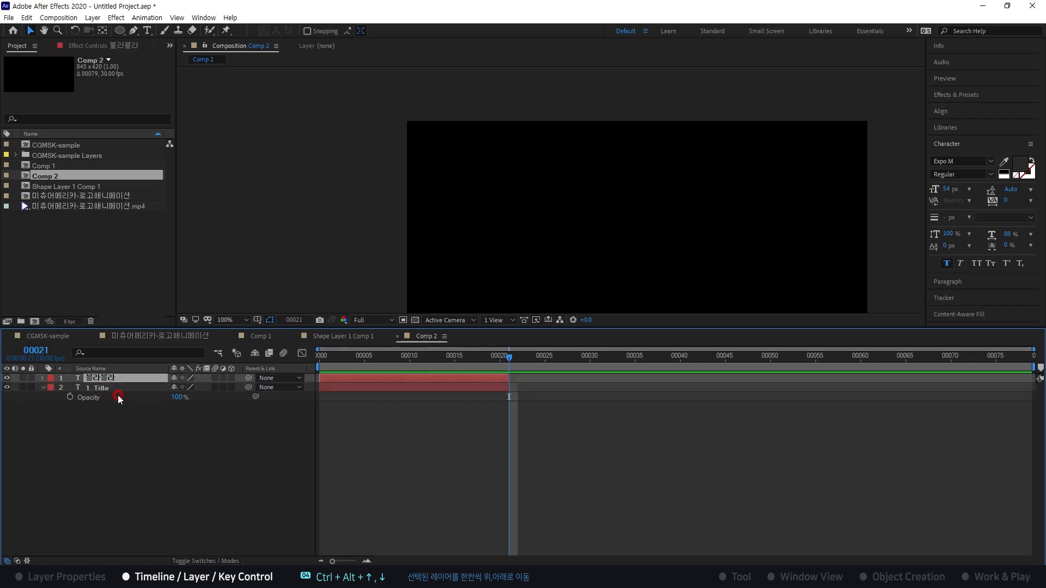
left_click(105, 388, "shift")
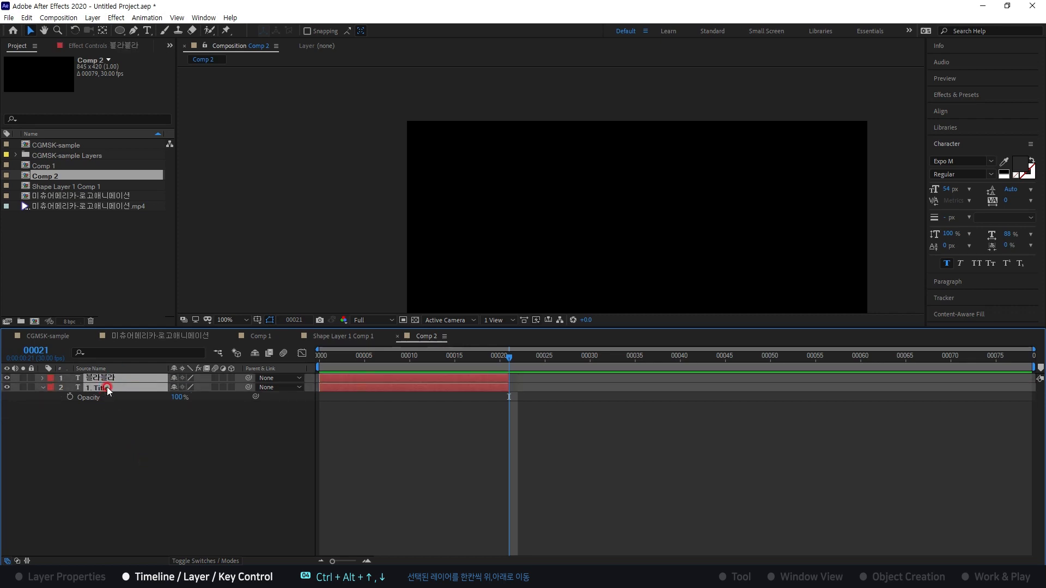
key("ctrl+d")
left_click(50, 378)
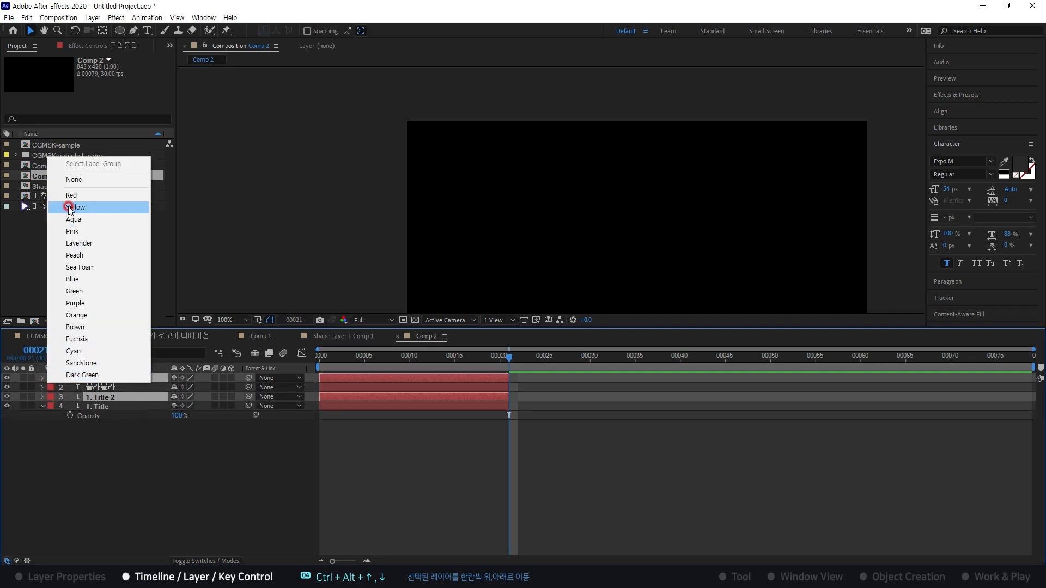
left_click(73, 205)
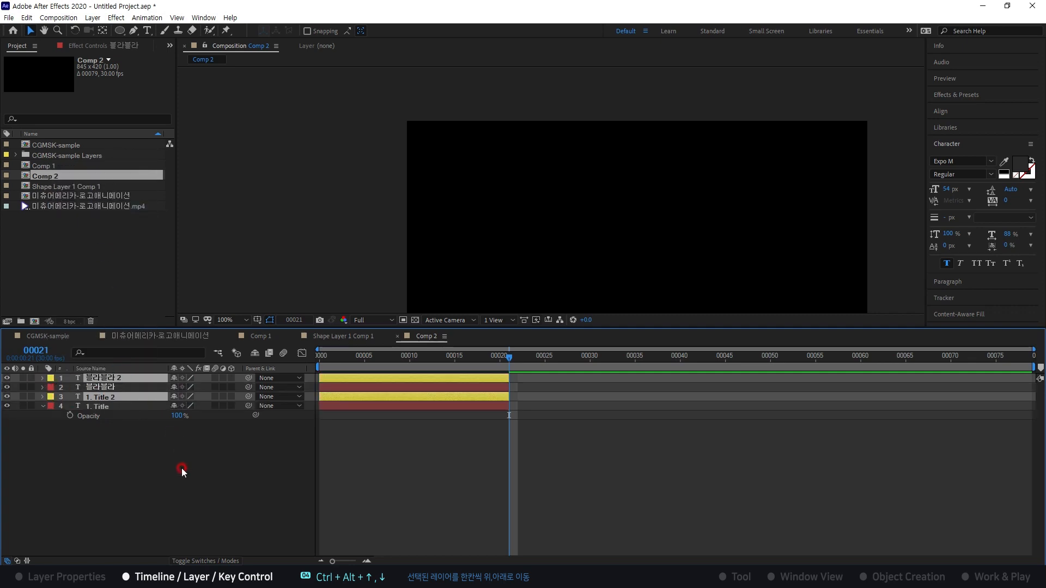
- Group the yellow copies above the red layers in the stack and slide them in time to start at frame 21
key("ctrl+alt+Up")
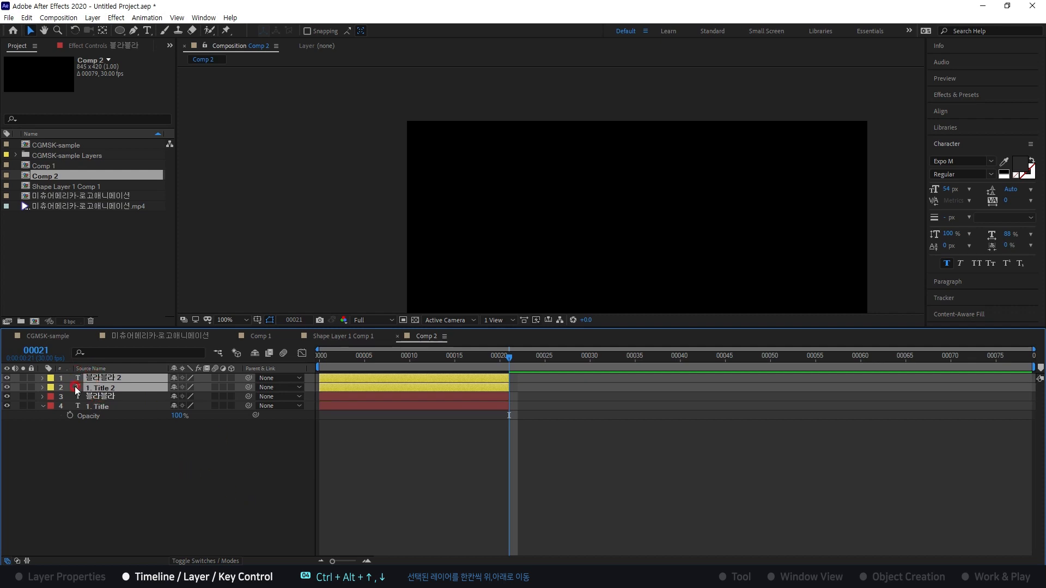
left_click_drag(366, 387, 556, 385)
left_click(24, 405)
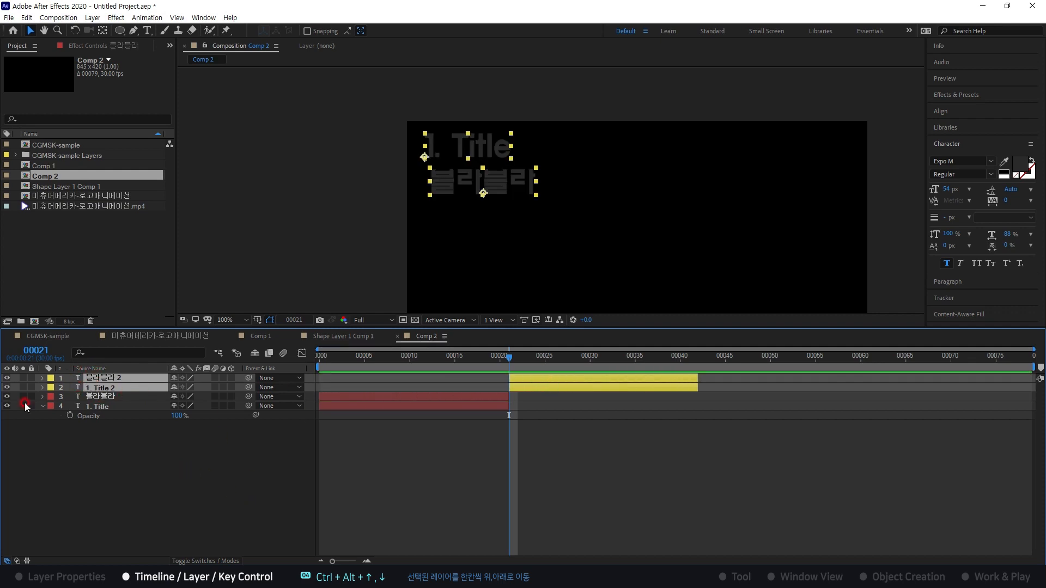
- Duplicate all four text layers and raise the copies together to the top of the layer stack
left_click(117, 404)
left_click(129, 378, "shift")
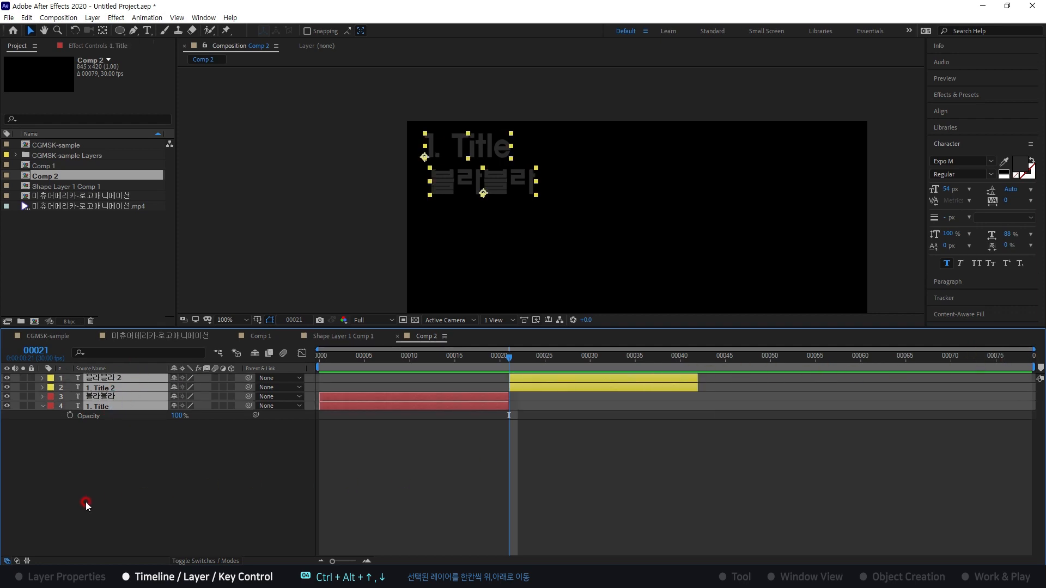
key("ctrl+d")
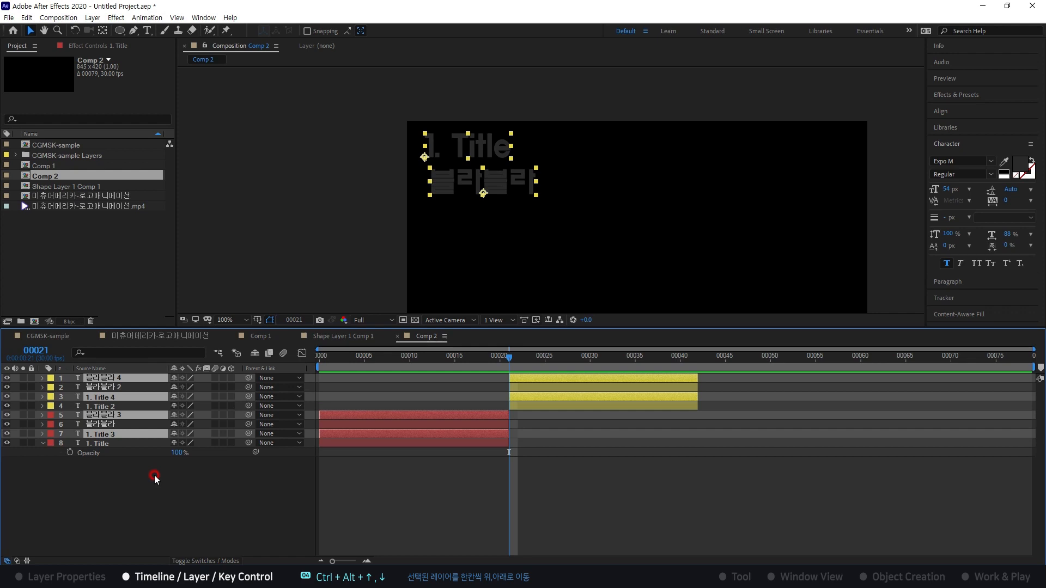
key("ctrl+alt+Up")
key("ctrl+alt+Up")
key("ctrl+alt+Up")
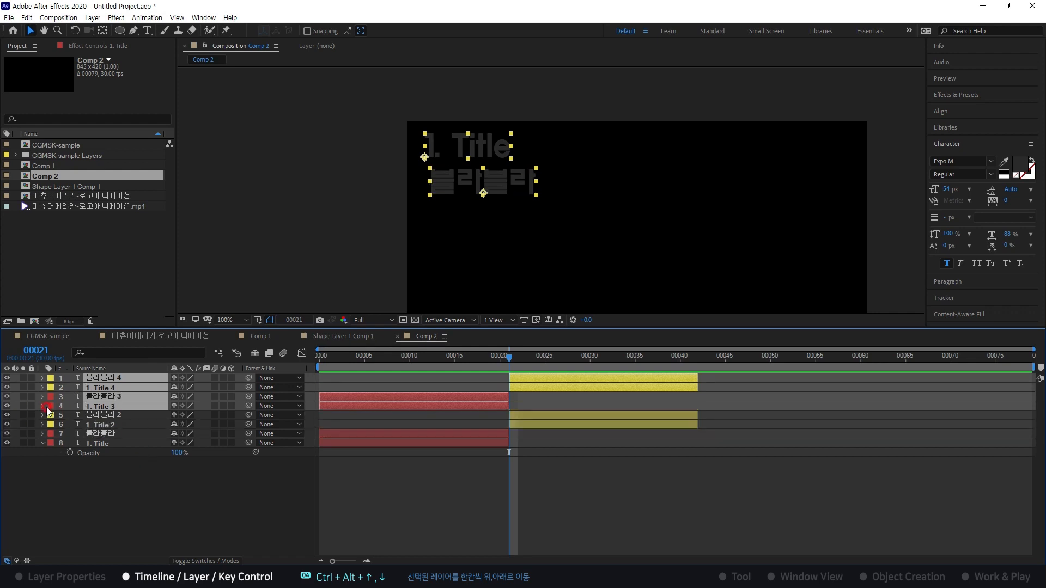
- Slide the four duplicated layers in time so the red pair starts at frame 42, and check the alignment there
left_click_drag(374, 408, 754, 408)
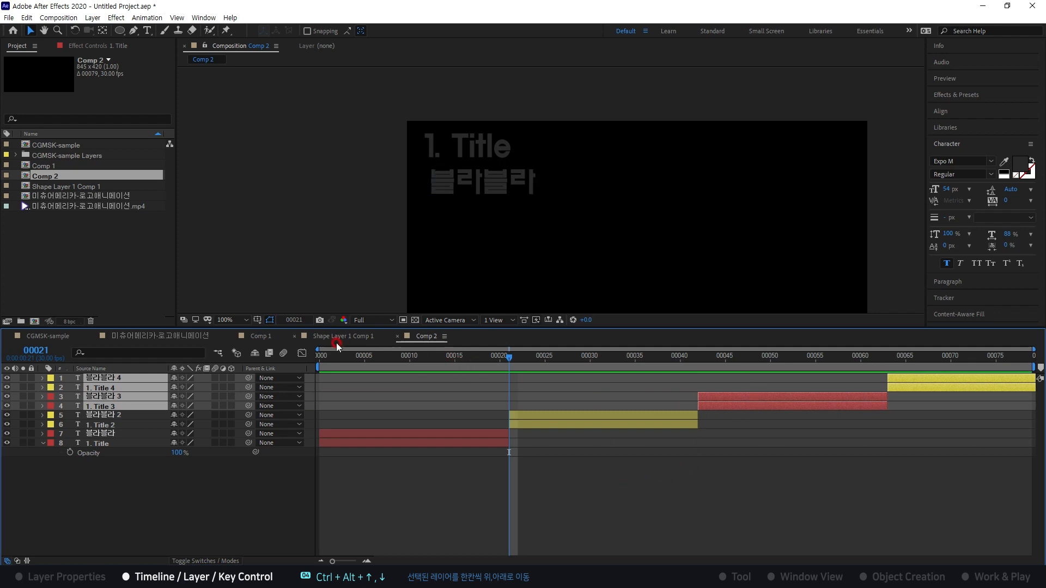
left_click_drag(333, 360, 697, 392)
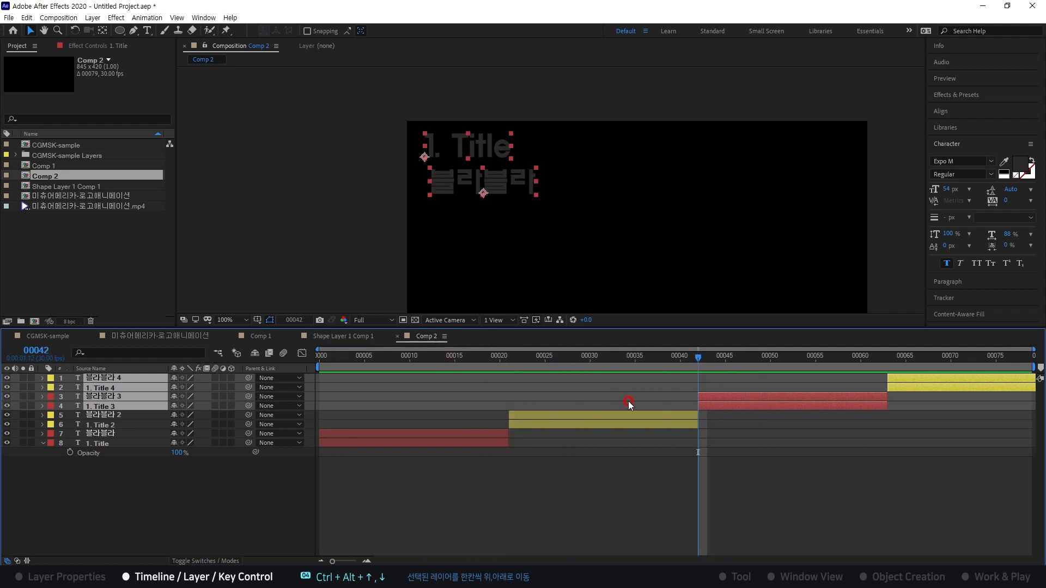
left_click(347, 470)
- Reopen the CGMSK-sample composition and switch to the PureRef window
left_click(99, 252)
left_click(70, 146)
key("alt+Tab")
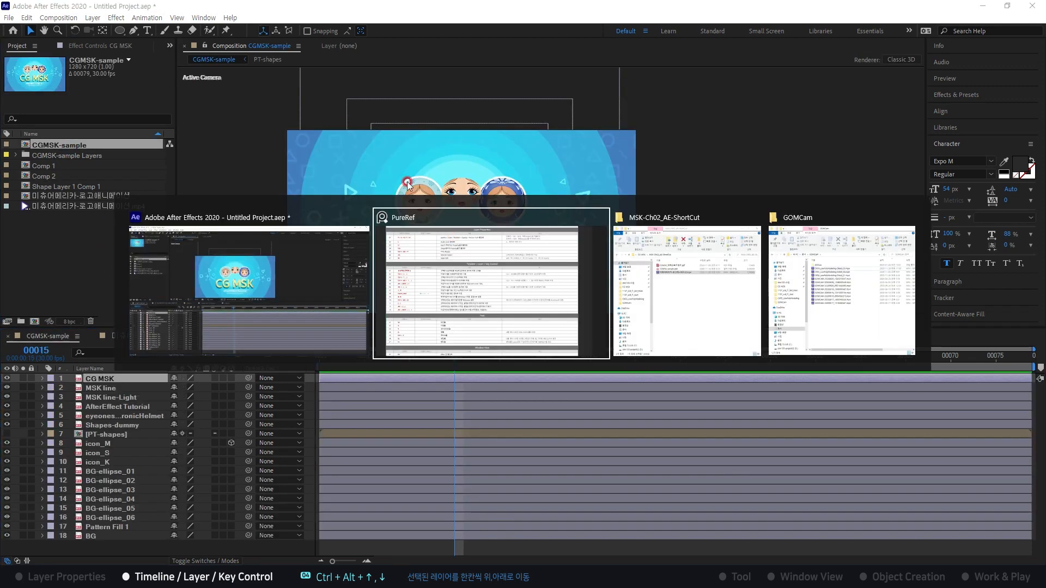
- Read the layer-reordering row of the shortcut sheet in PureRef, and switch back to After Effects
left_click(171, 286)
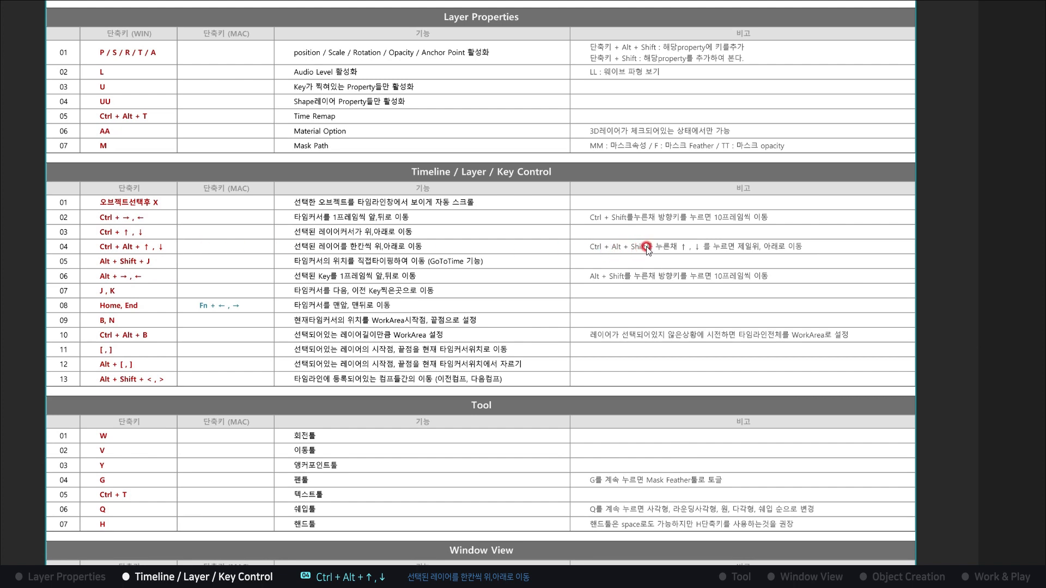
key("alt+Tab")
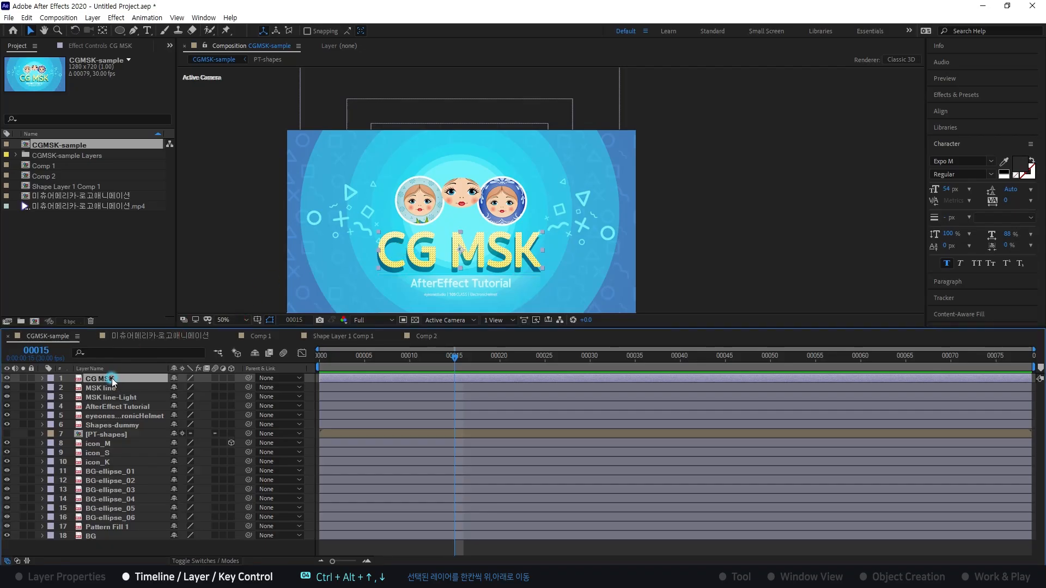
key("ctrl+alt+Up")
key("ctrl+alt+Down")
- Create a 1280 × 720 px Medium Orange solid directly above the MSK line layer
left_click(100, 388)
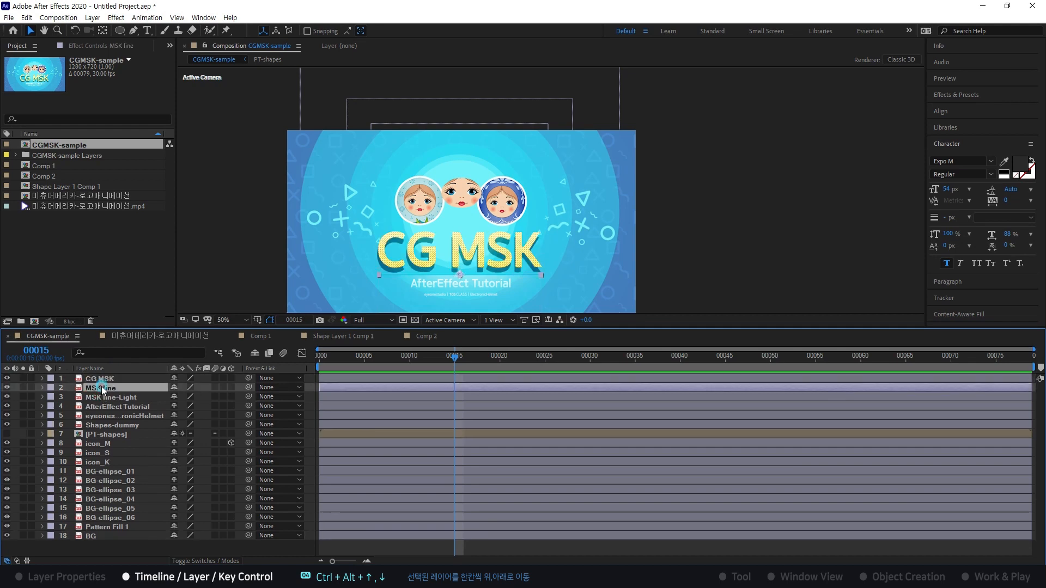
left_click(109, 370)
left_click(109, 368)
key("ctrl+y")
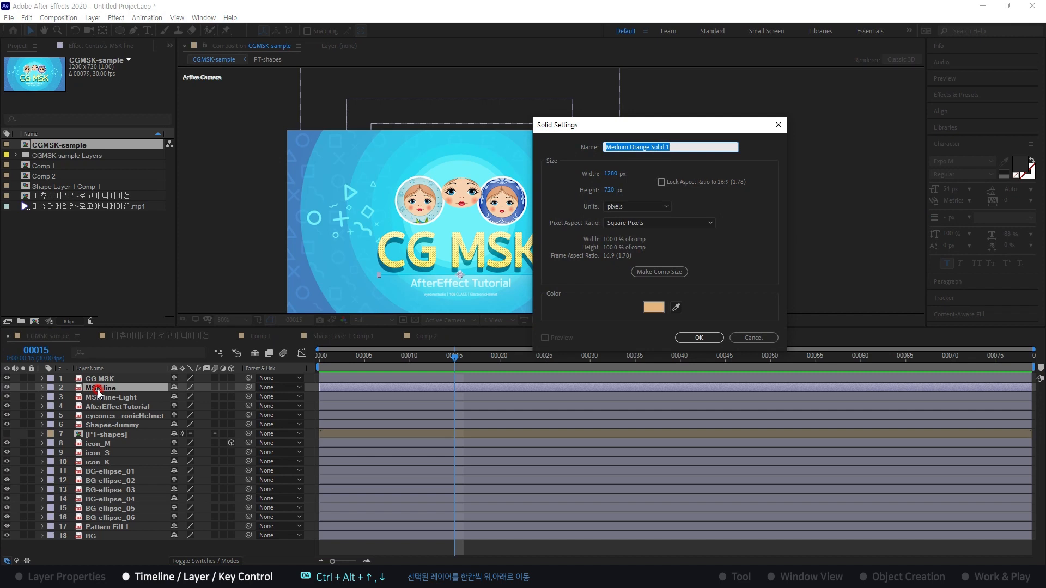
key("Return")
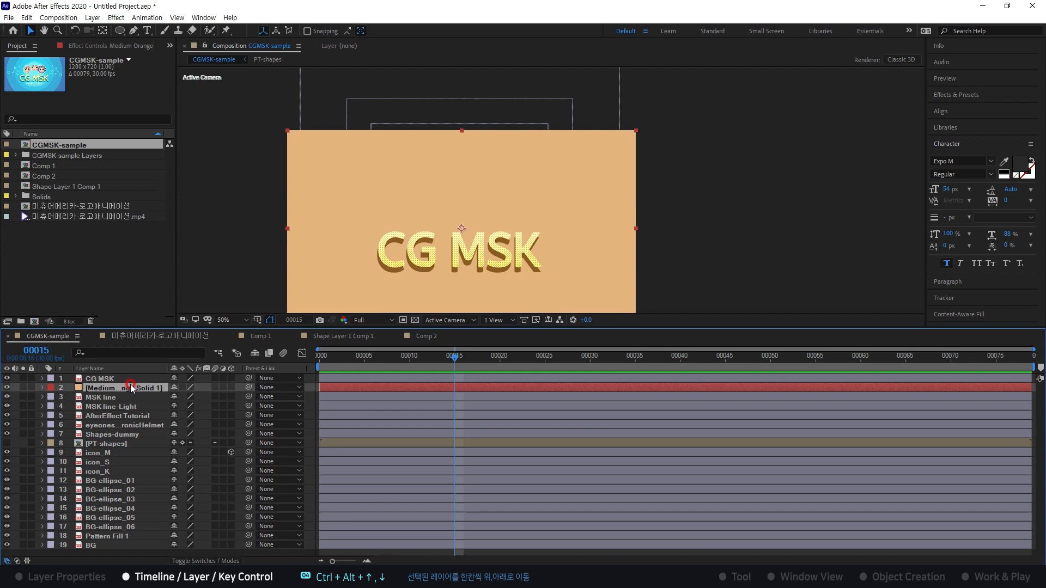
- Send the orange solid to the bottom of the layer stack and bring it back above all other layers
key("ctrl+shift+bracketleft")
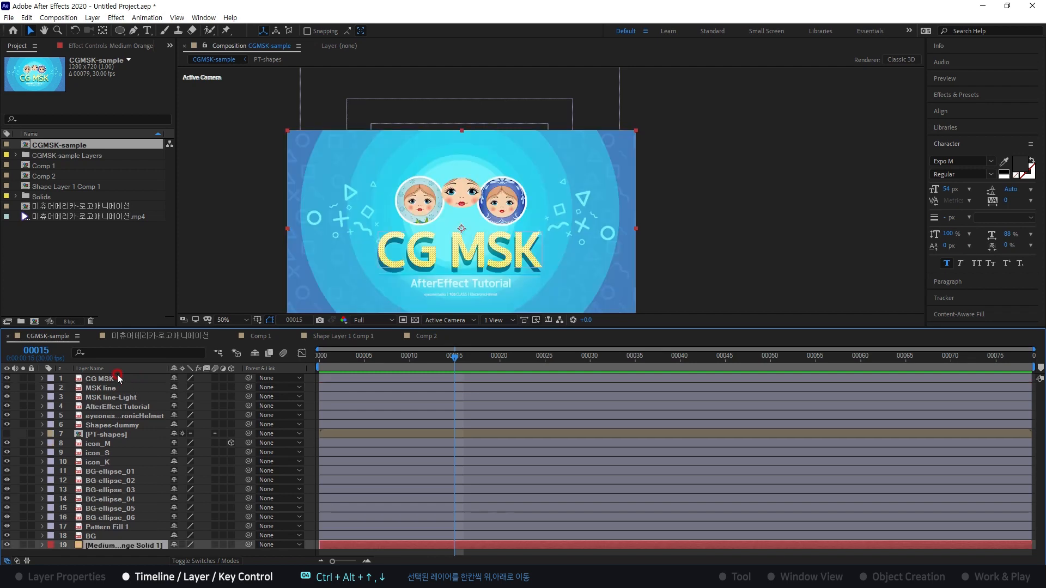
left_click(96, 528)
left_click(97, 544)
left_click_drag(96, 535, 138, 379)
- Select every layer from CG MSK down to BG and duplicate the whole set four times
left_click(110, 390)
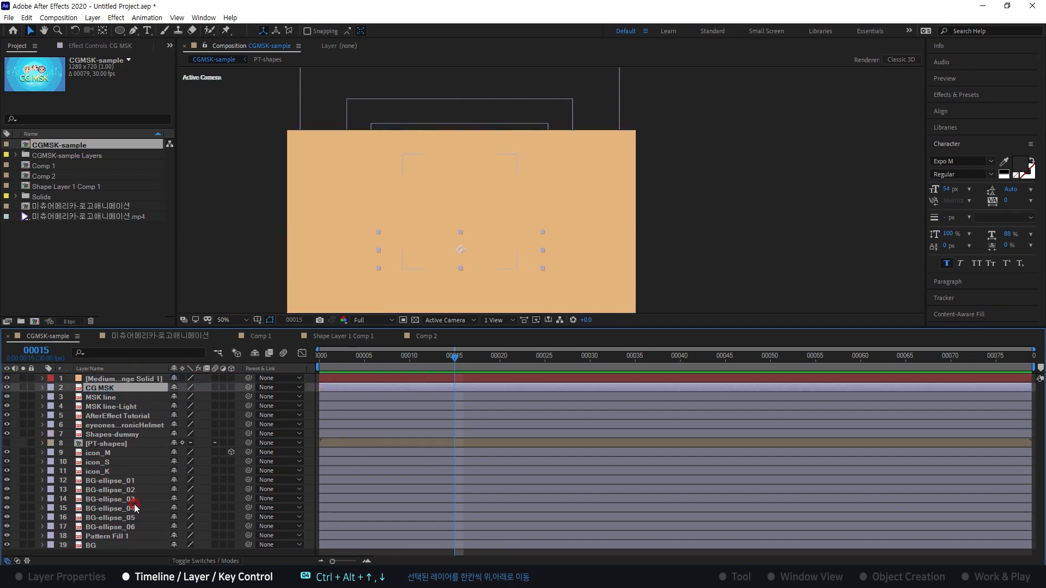
left_click(99, 547, "shift")
key("ctrl+d")
key("ctrl+d")
key("ctrl+d")
key("ctrl+d")
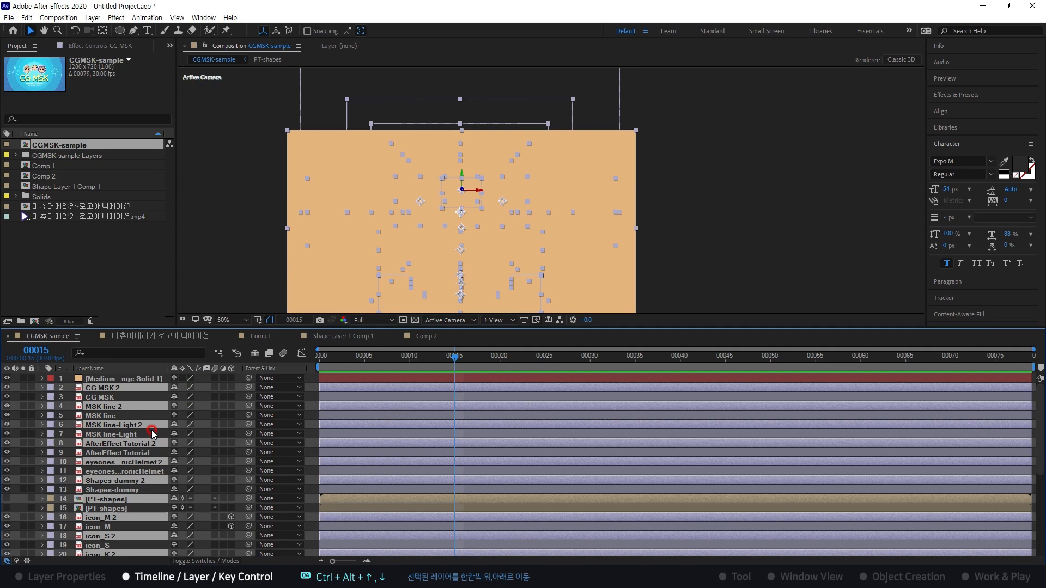
- Move the orange solid from the top of the layer stack to the bottom
left_click(106, 400)
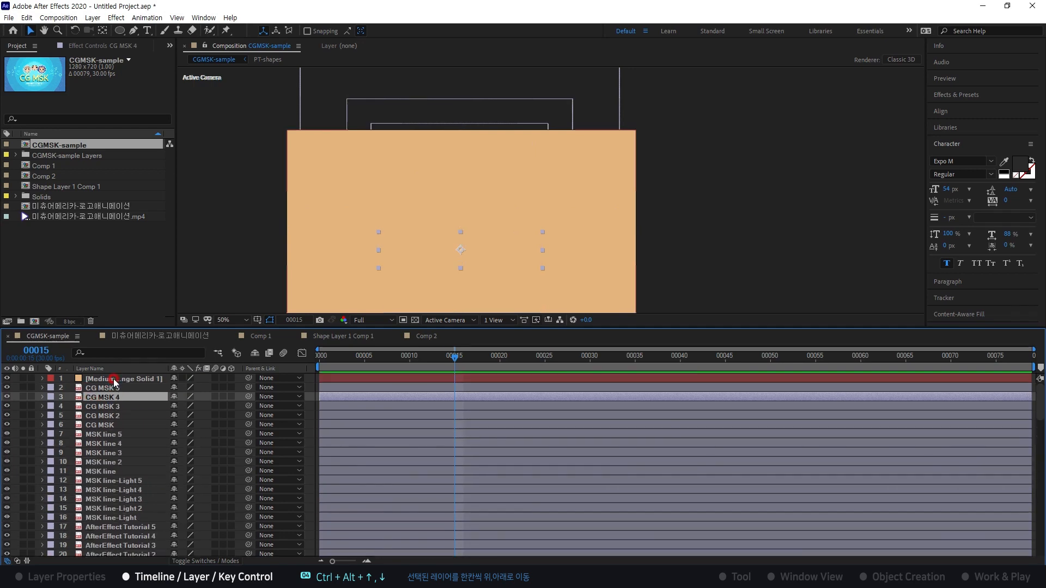
left_click(113, 379)
left_click_drag(114, 379, 118, 492)
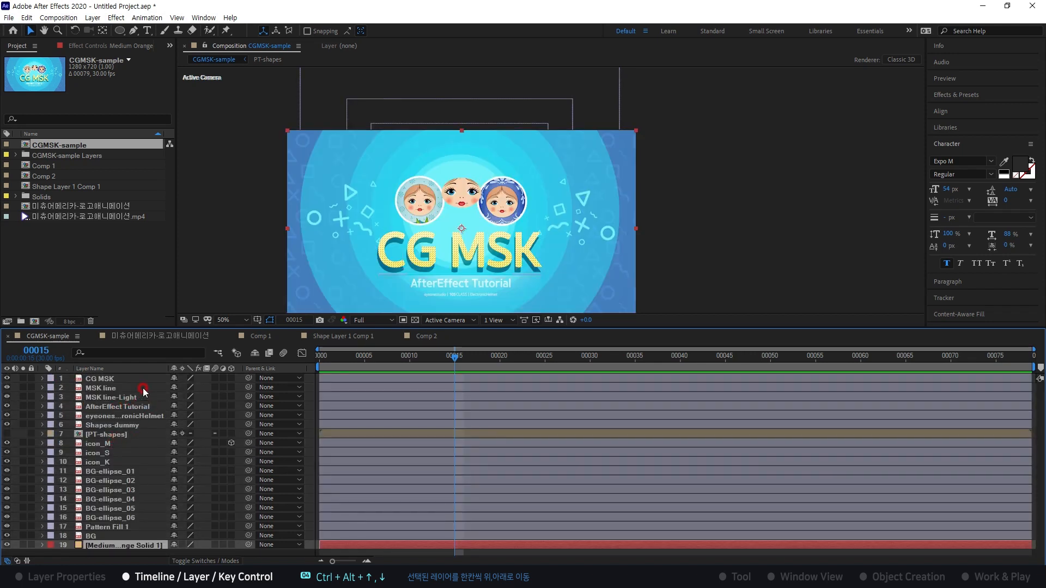
- Step the current time forward to frame 29 using single-frame and ten-frame increments
key("alt+Tab")
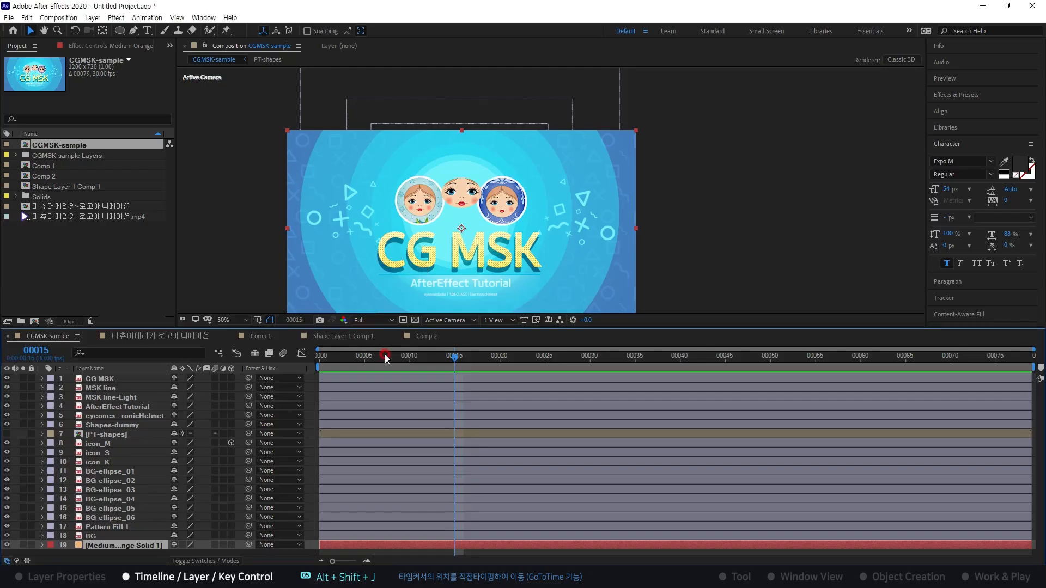
left_click_drag(386, 355, 368, 364)
key("Page_Down")
key("Page_Down")
key("Page_Down")
key("Page_Down")
key("Page_Down")
key("Page_Down")
key("shift+Page_Down")
key("shift+Page_Down")
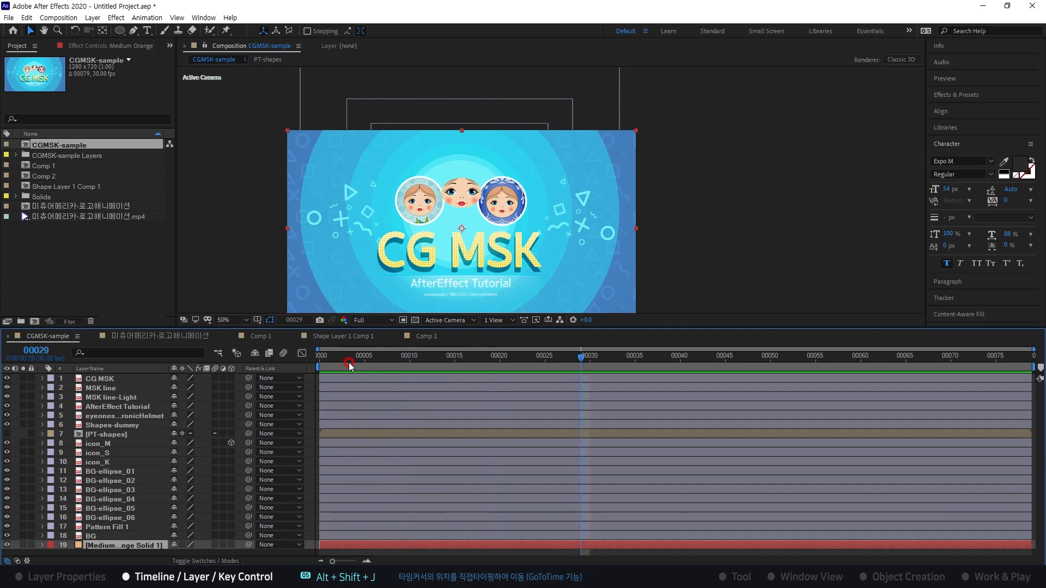
- Step the current time back and forth in ten-frame and single-frame jumps, and scrub through the early frames
key("shift+Page_Up")
key("shift+Page_Up")
key("shift+Page_Up")
left_click(349, 361)
left_click(348, 361)
key("shift+Page_Down")
key("shift+Page_Down")
key("shift+Page_Down")
key("Page_Down")
key("Page_Down")
key("Page_Down")
left_click_drag(364, 356, 431, 355)
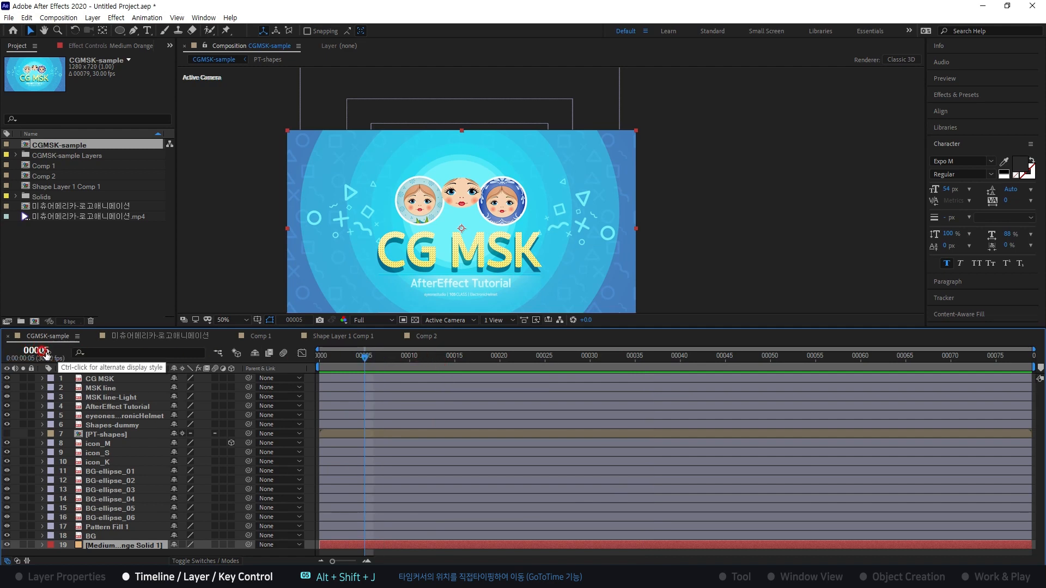
- Set the current time directly to frame 37 in the timeline's time display
left_click(41, 351)
type("37")
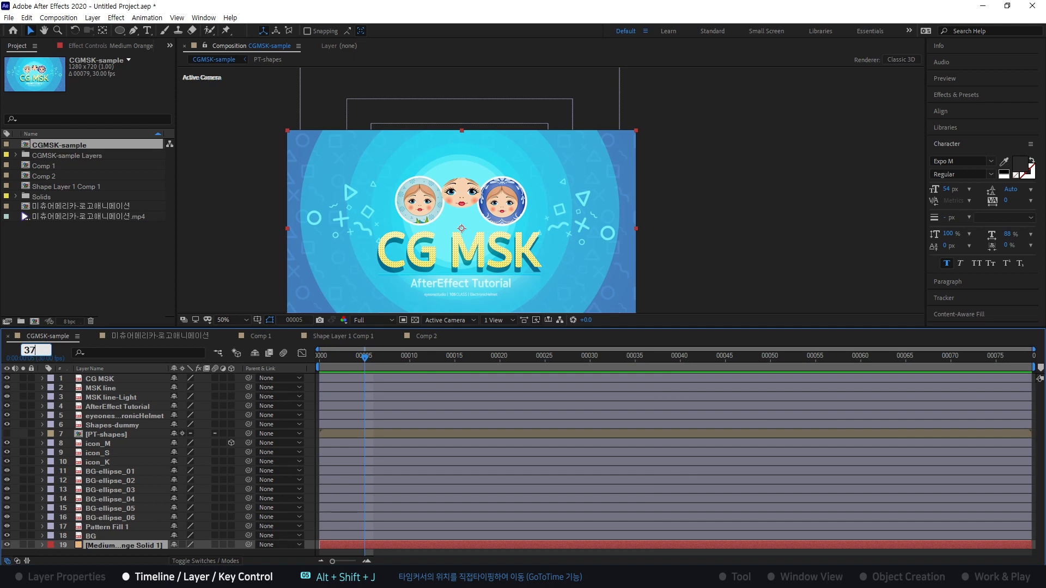
key("Return")
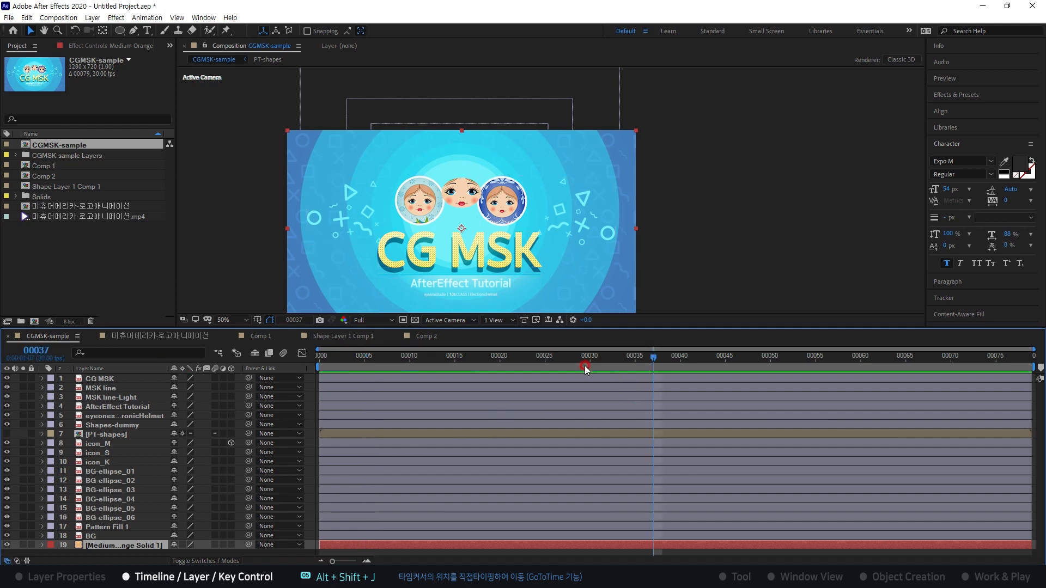
- Reset the current time to frame 5 and jump to frame 38 with Go to Time
left_click(363, 356)
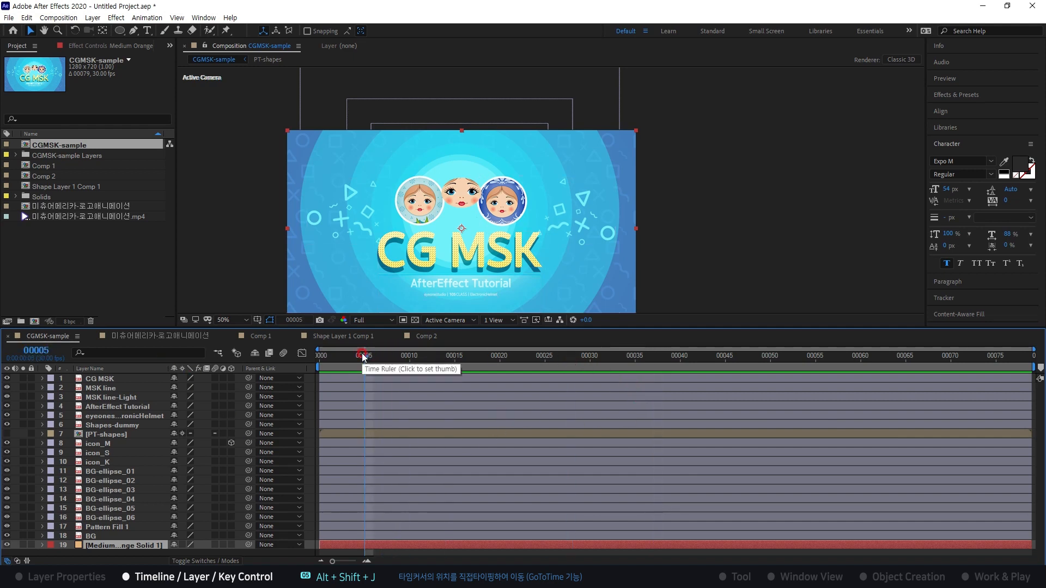
key("alt+shift+j")
type("38")
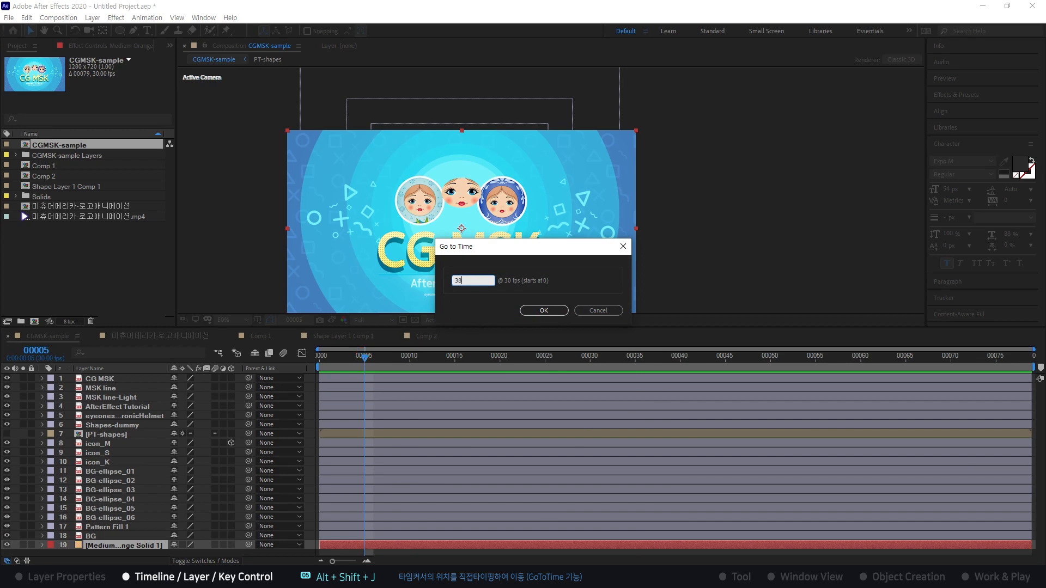
key("Return")
left_click(487, 431)
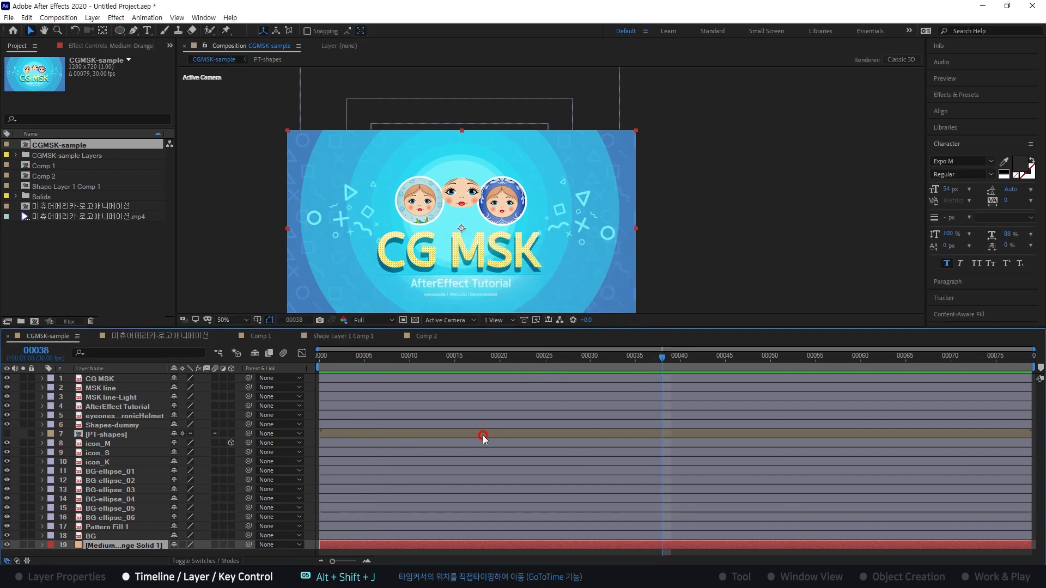
- Return the current time to frame 5 and read the keyframe-nudging row of the shortcut sheet in PureRef, returning to After Effects
left_click_drag(451, 357, 381, 359)
key("alt+Tab")
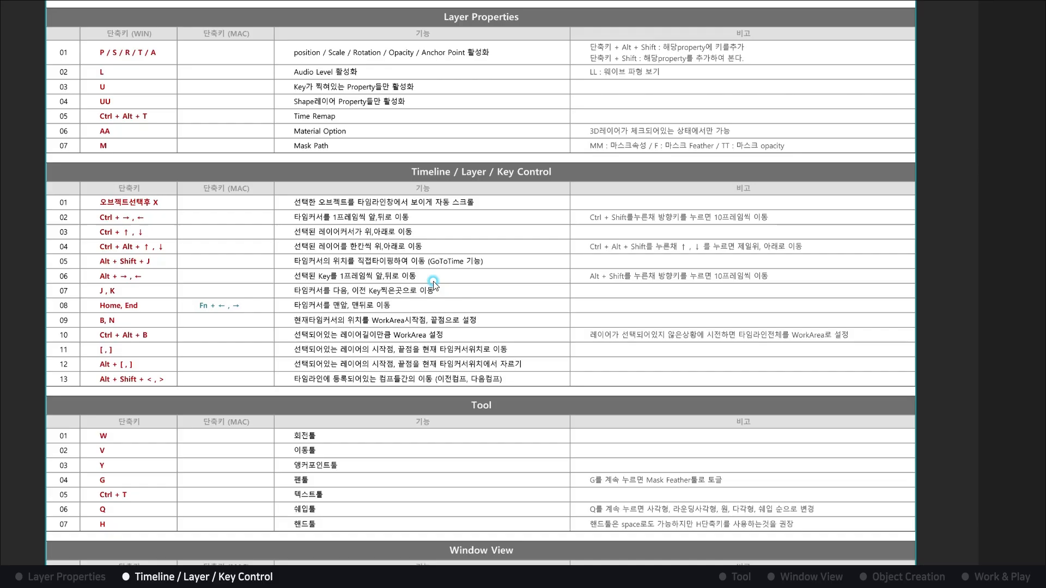
left_click(108, 276)
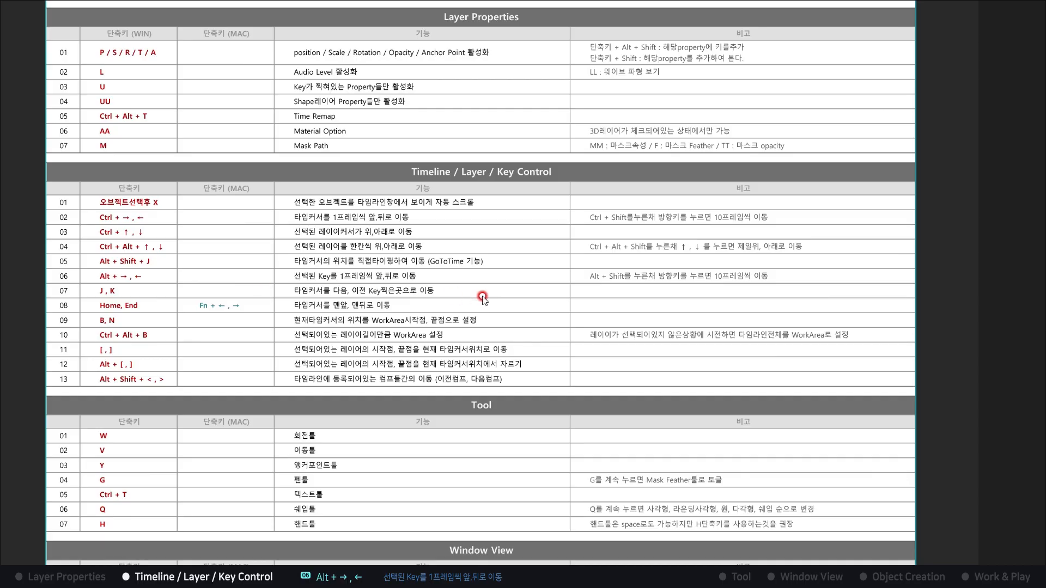
key("alt+Tab")
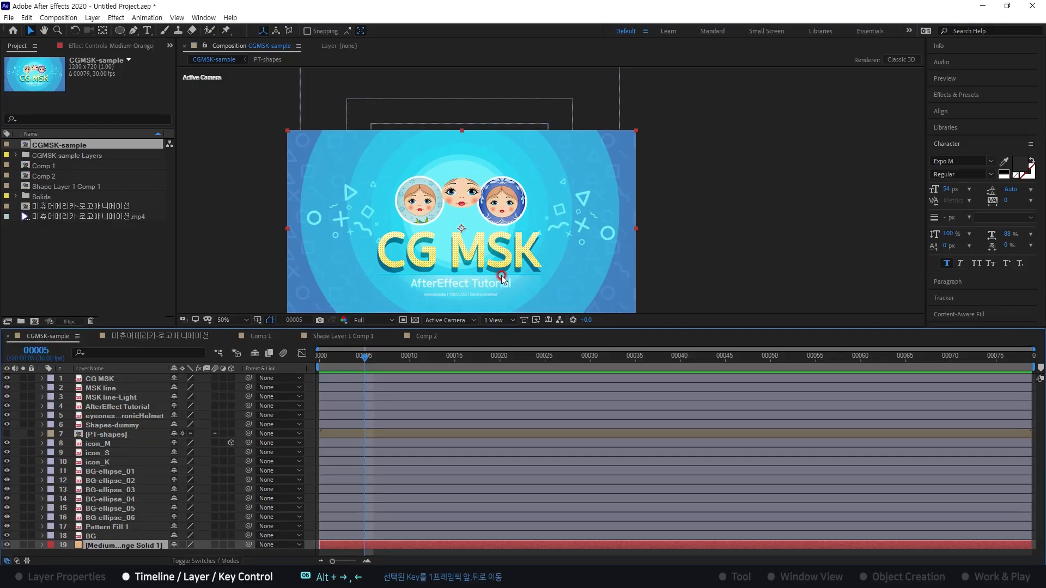
left_click(111, 380)
left_click_drag(479, 247, 514, 235)
key("ctrl+z")
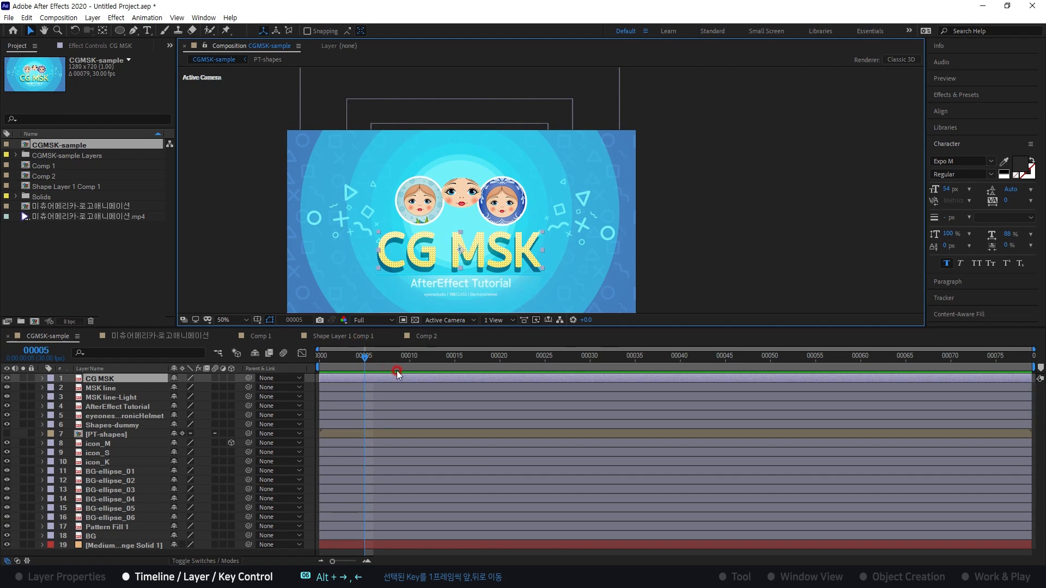
key("u")
left_click(68, 389)
left_click_drag(67, 389, 70, 406)
- Add Position and Scale keyframes to the CG MSK layer at frame 5
left_click(96, 379)
key("u")
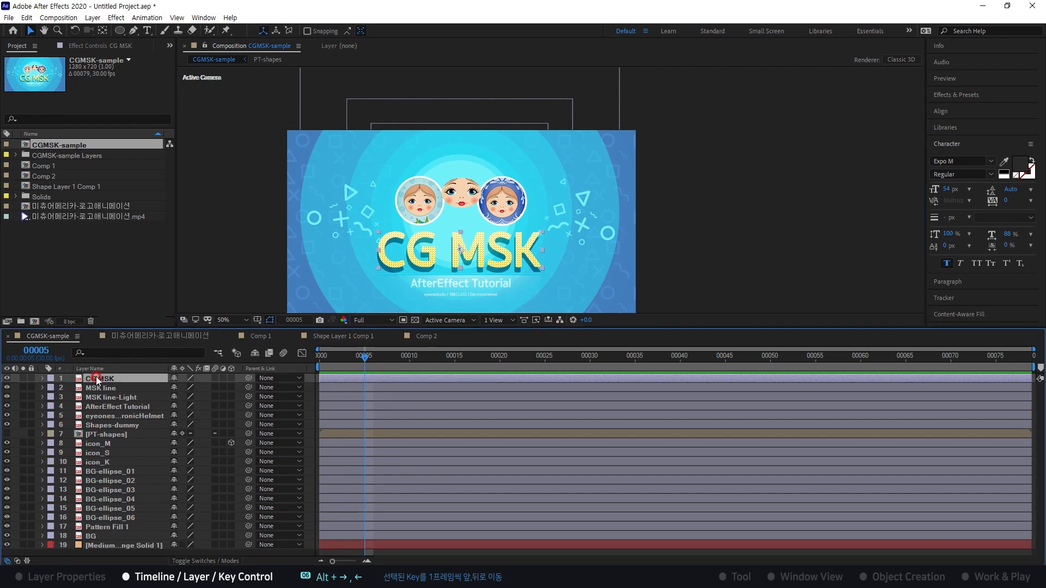
left_click(363, 373)
key("alt+shift+p")
key("alt+shift+s")
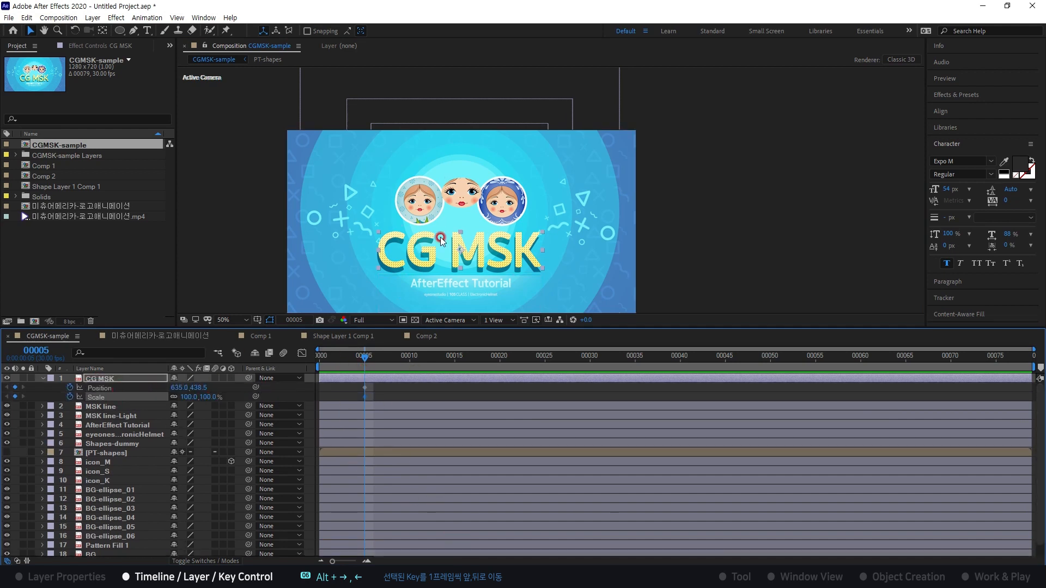
- Nudge the CG MSK layer's Position and Scale keyframes along the timeline one frame at a time in both directions
left_click(375, 390)
left_click(367, 388)
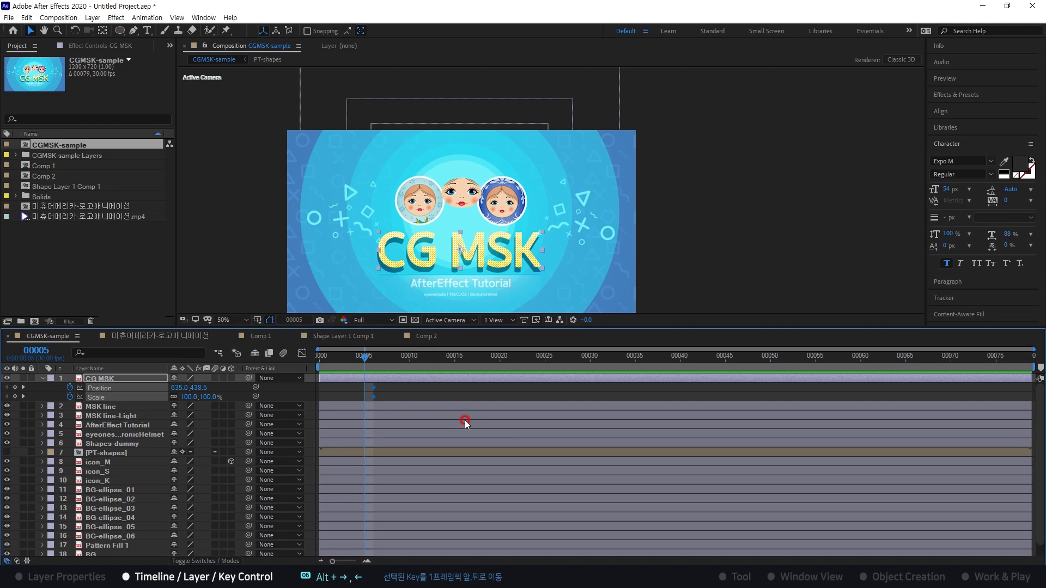
key("alt+Left")
key("alt+Right")
key("alt+Right")
- Open Comp 1 and preview its moving circle animation from frame 0
double_click(44, 166)
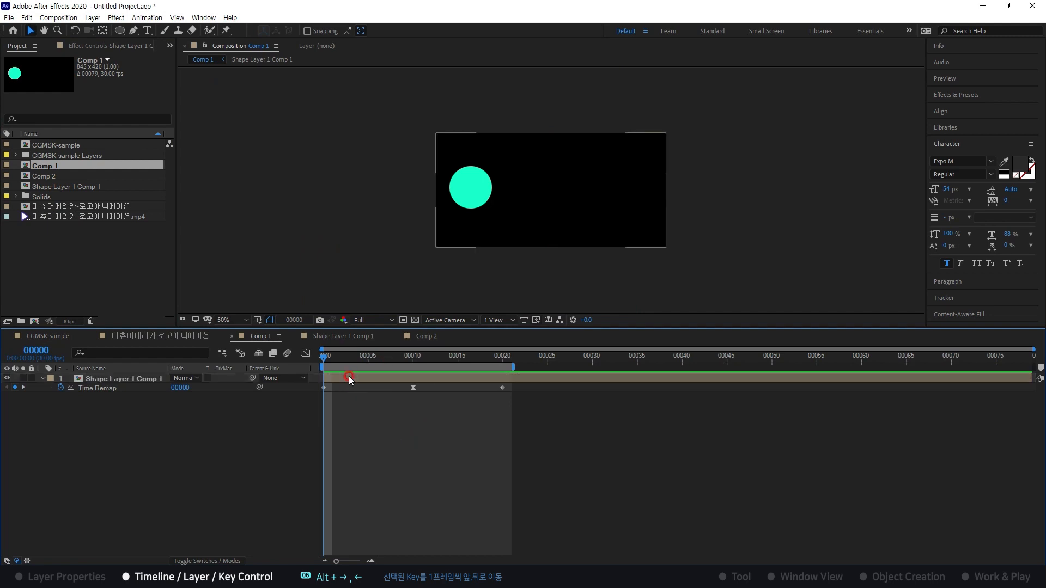
left_click_drag(336, 356, 310, 357)
key("space")
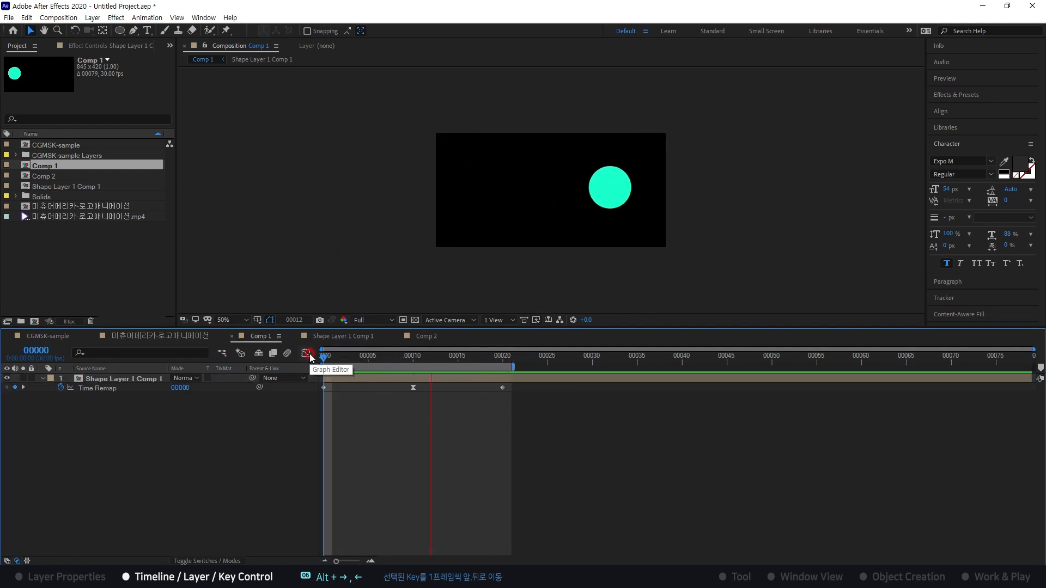
key("space")
mouse_move(333, 362)
left_mouse_down()
mouse_move(397, 362)
mouse_move(323, 362)
mouse_move(383, 363)
mouse_move(317, 375)
left_mouse_up()
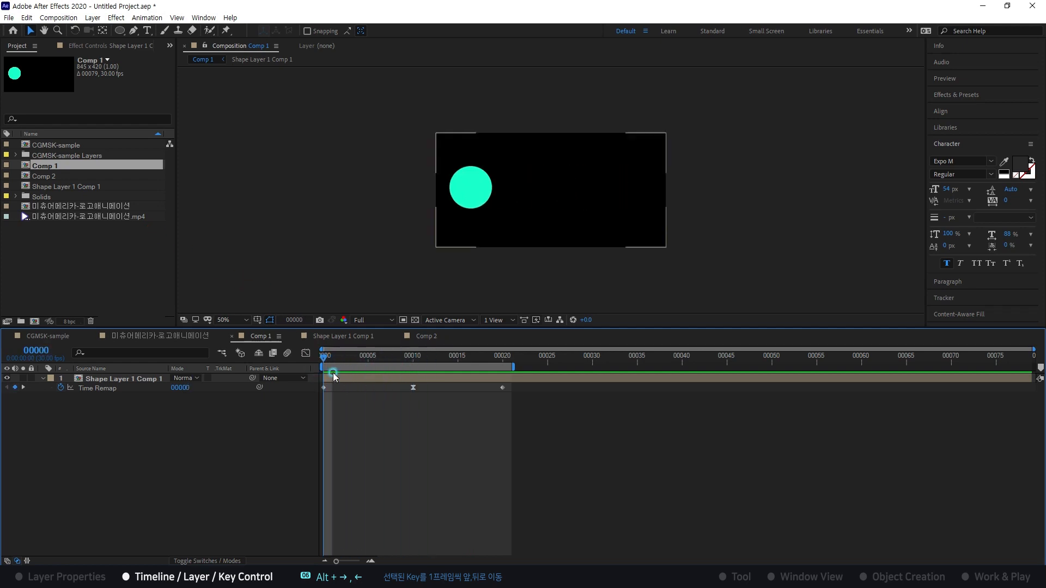
- Shift the last two Time Remap keyframes to frames 11 and 21, and extend the work area's end to the frame 30 mark
left_click_drag(546, 434, 356, 376)
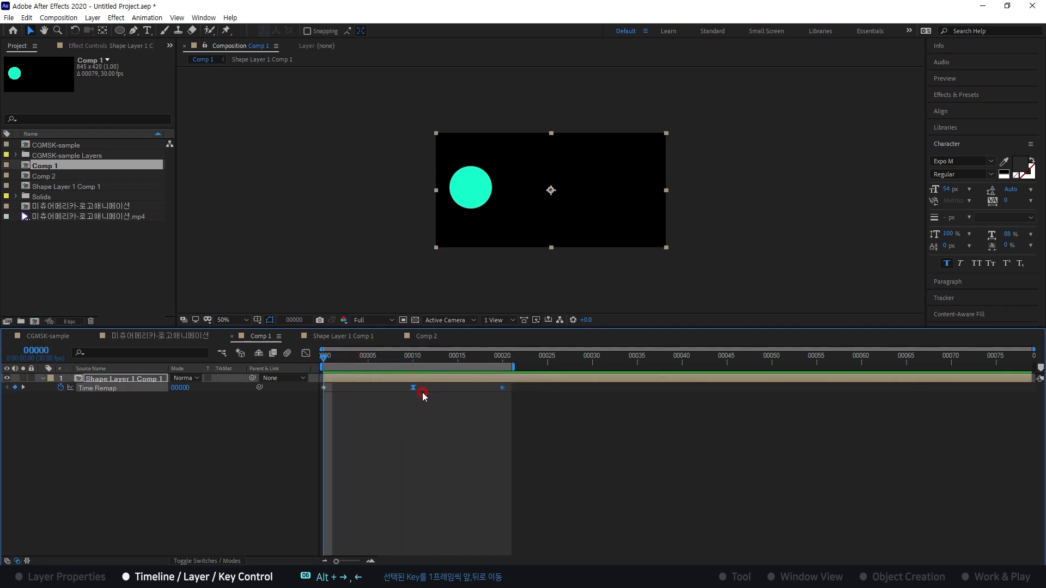
key("alt+Right")
key("alt+Right")
key("alt+Right")
left_click_drag(513, 365, 592, 365)
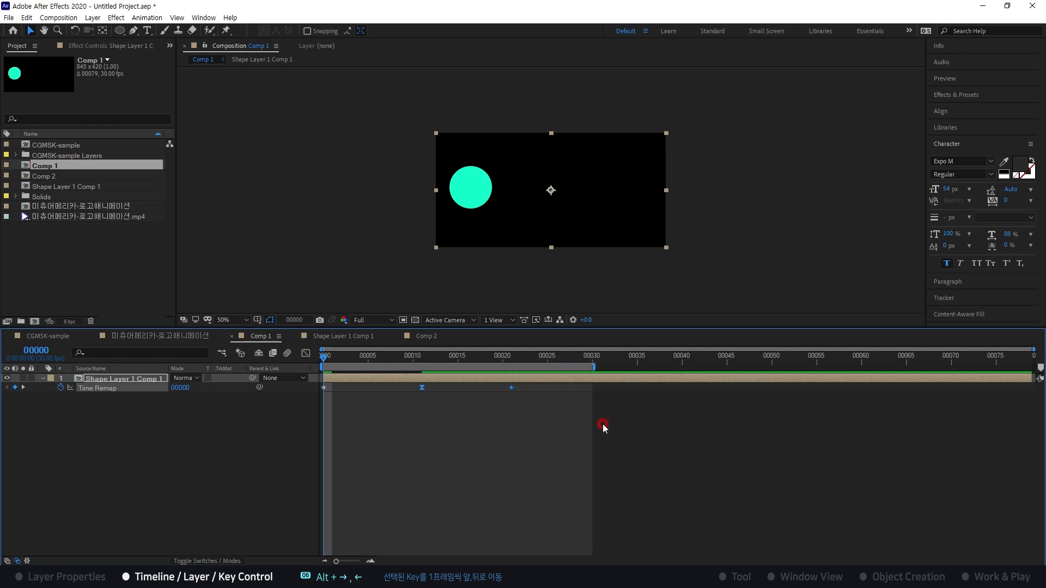
- Nudge the last two Time Remap keyframes to frames 25 and 35 in one-frame and ten-frame shifts while previewing
key("space")
left_click(423, 388)
key("alt+Right")
key("alt+Right")
key("alt+Right")
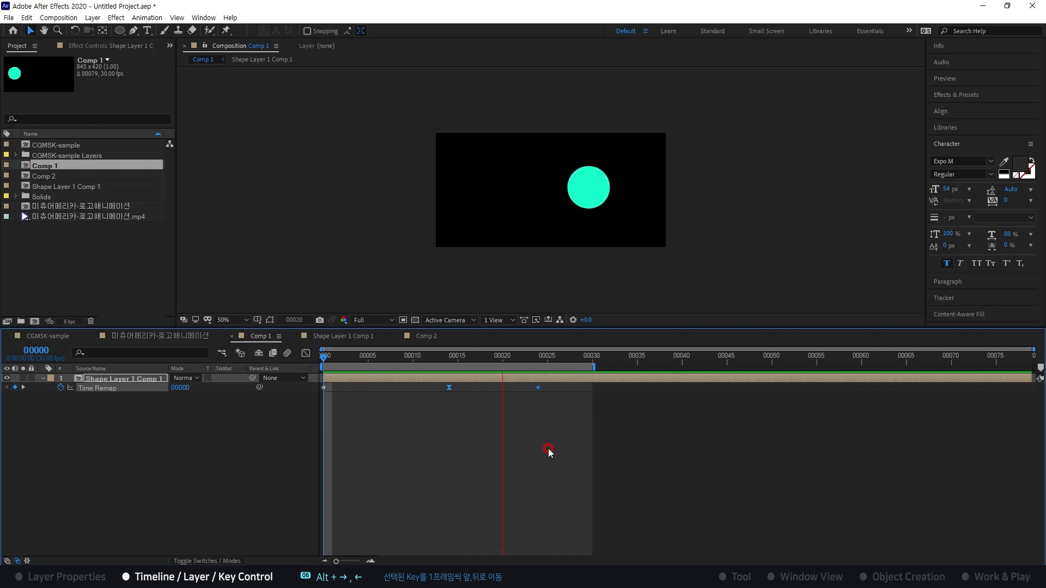
key("alt+Right")
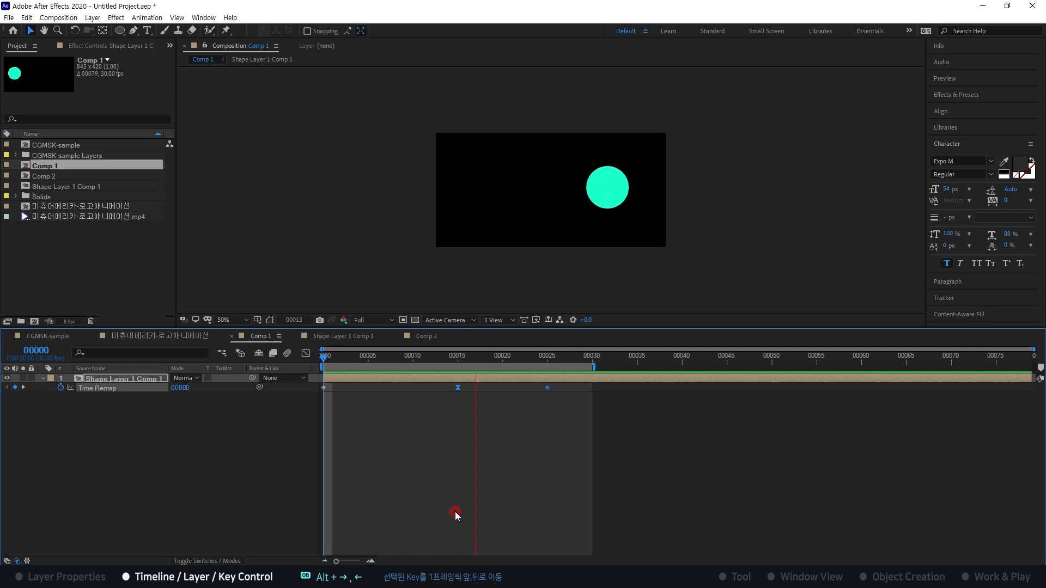
key("alt+shift+Right")
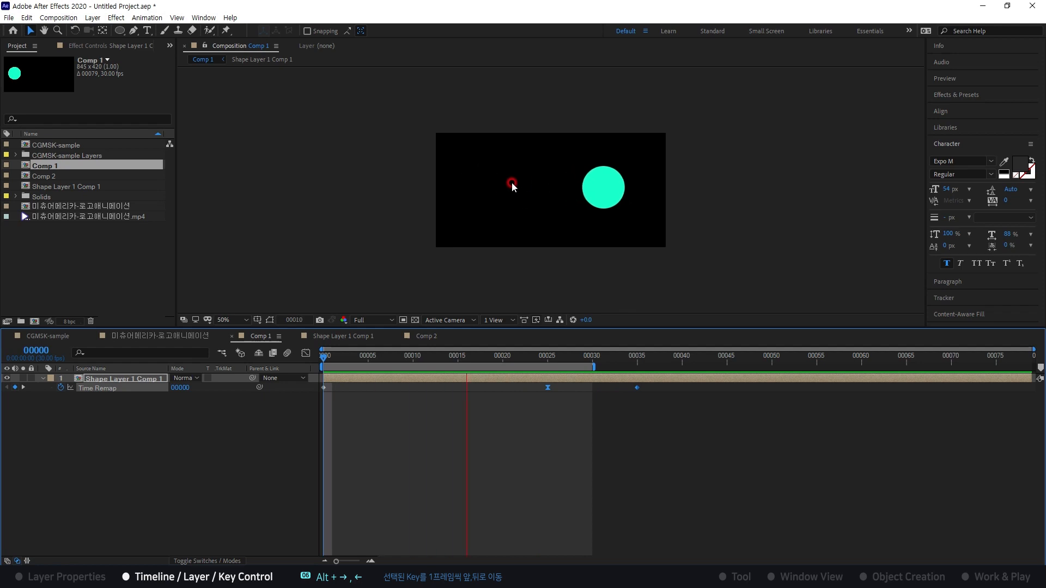
- Set the work area's end at frame 40 and preview the retimed animation
left_click(682, 360)
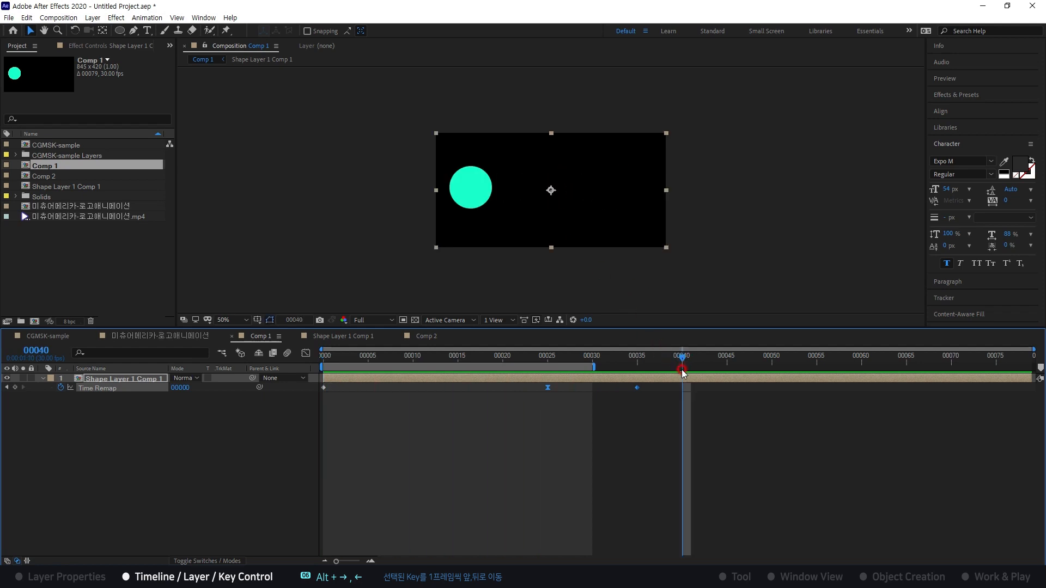
key("n")
key("space")
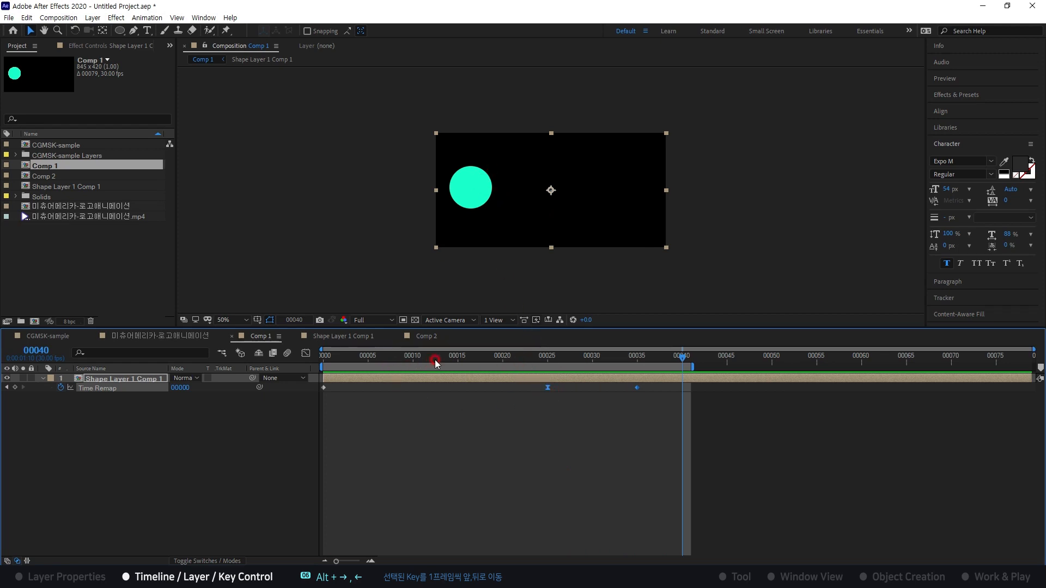
- Move Comp 1's current time to frame 5 and open the CGMSK-sample composition
left_click_drag(431, 358, 368, 357)
left_click_drag(524, 434, 682, 371)
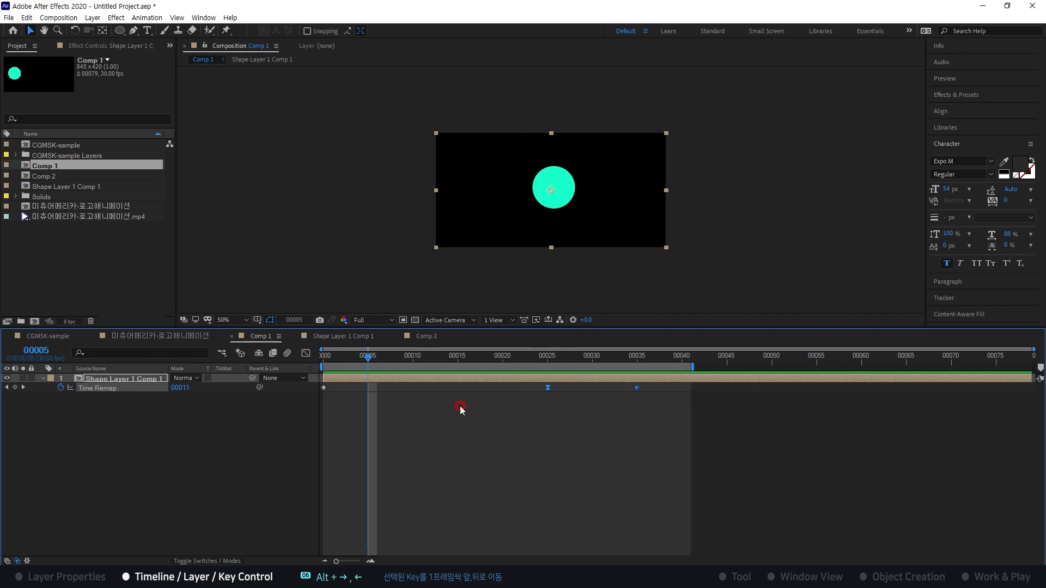
left_click(441, 433)
left_click(140, 161)
double_click(69, 148)
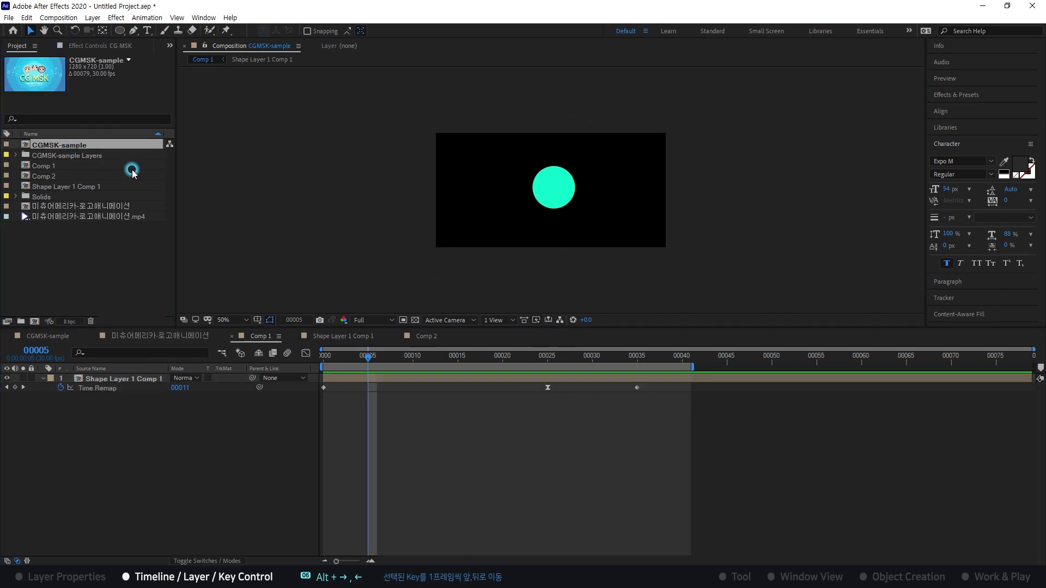
key("alt+Tab")
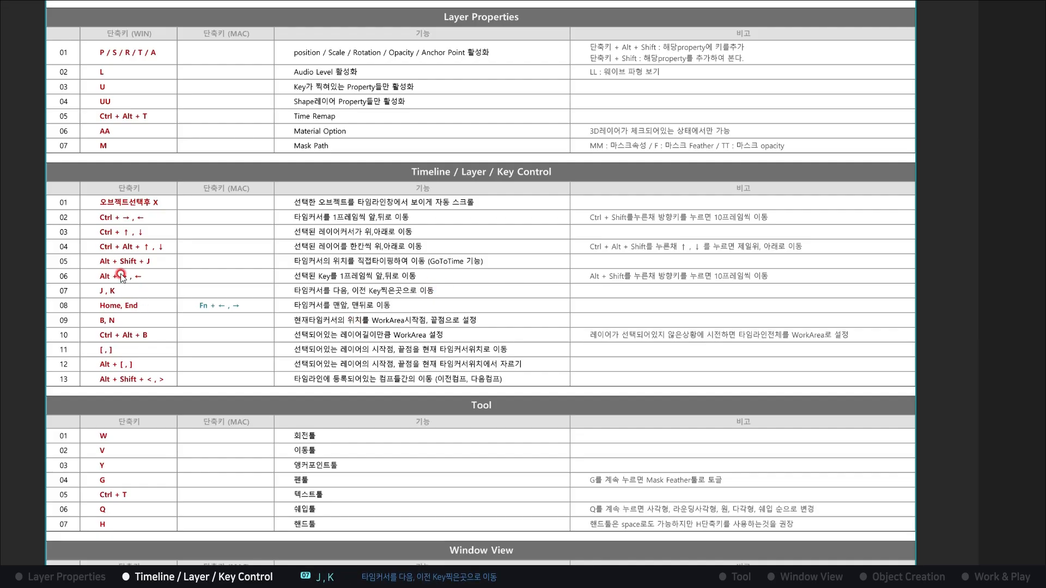
key("alt+Tab")
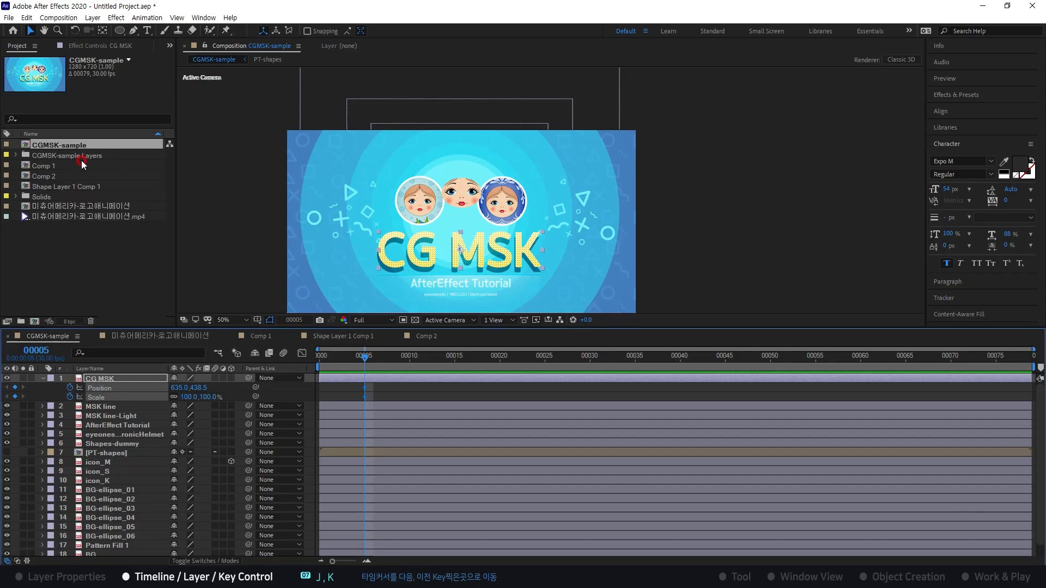
- At frame 20, keyframe the CG MSK layer's Position at 1023.0, 438.5 and its Scale at 129%
left_click_drag(380, 365, 499, 360)
left_click_drag(482, 254, 624, 259)
left_click(398, 378)
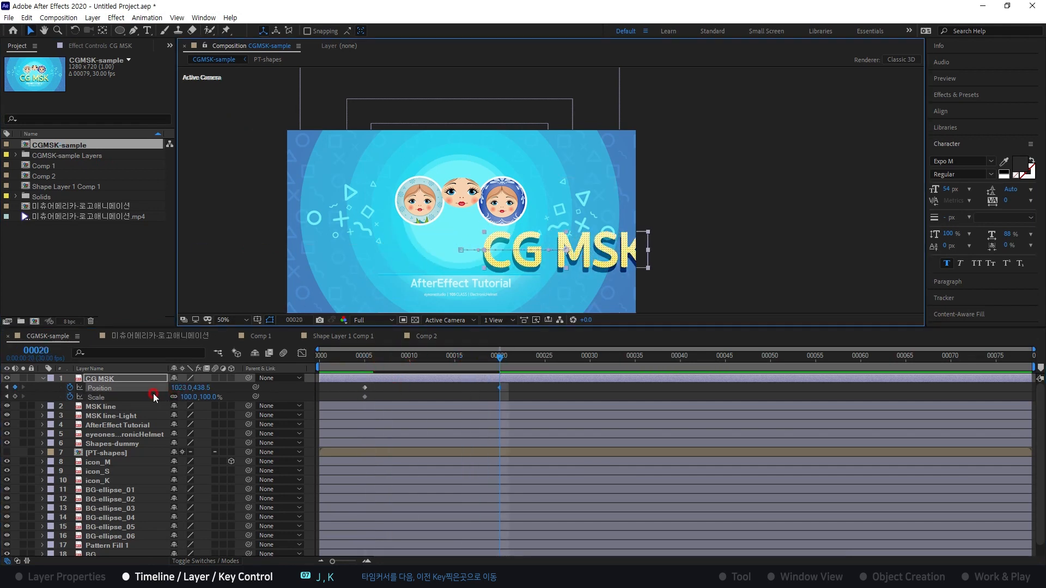
left_click_drag(188, 397, 209, 396)
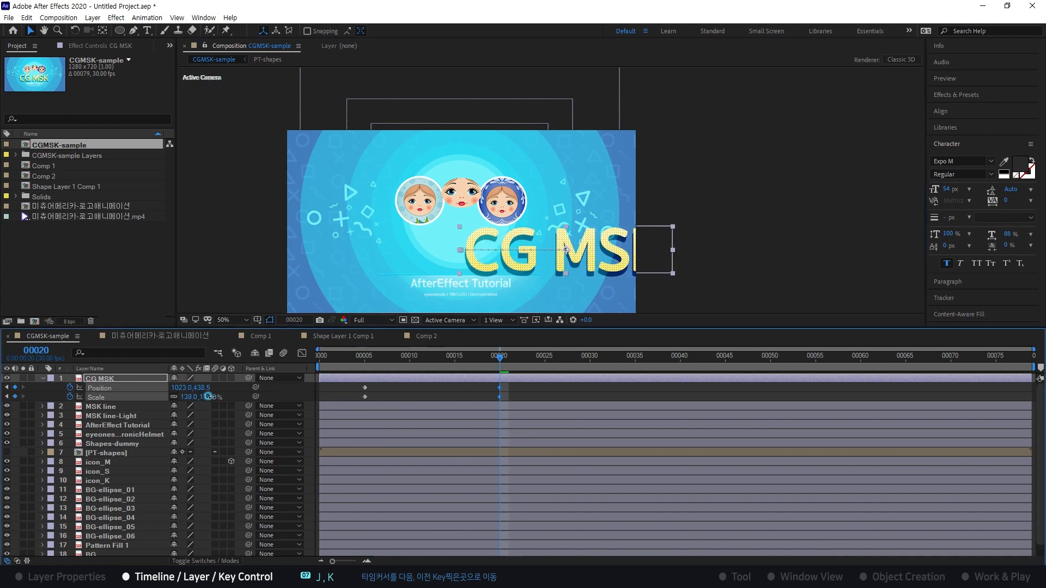
- Jump the current time back and forth between the CG MSK layer's keyframes at frames 5 and 20
key("j")
left_click(392, 363)
mouse_move(391, 363)
left_mouse_down()
mouse_move(491, 355)
mouse_move(406, 356)
mouse_move(432, 358)
left_mouse_up()
left_click(354, 377)
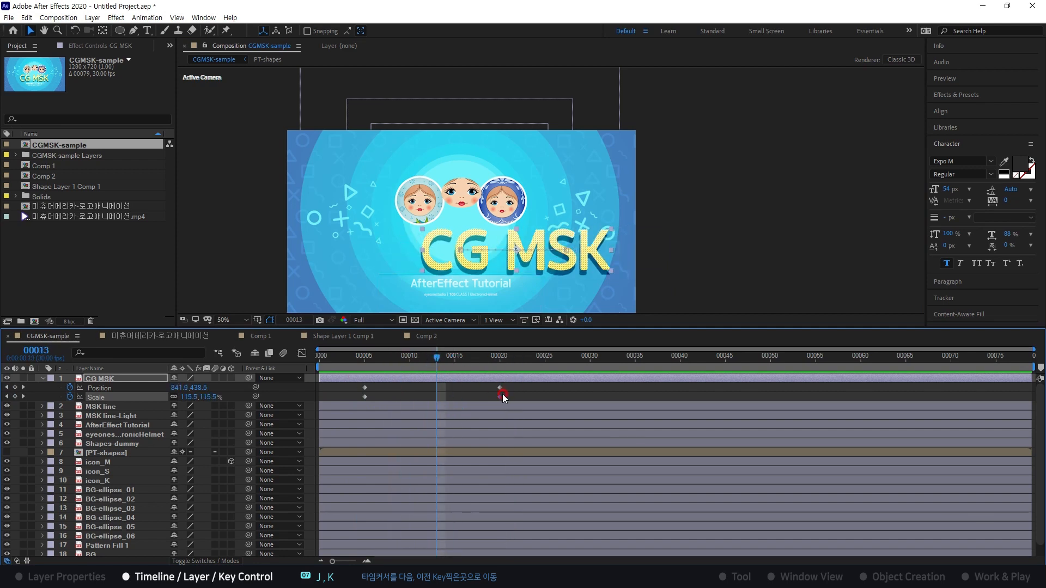
key("k")
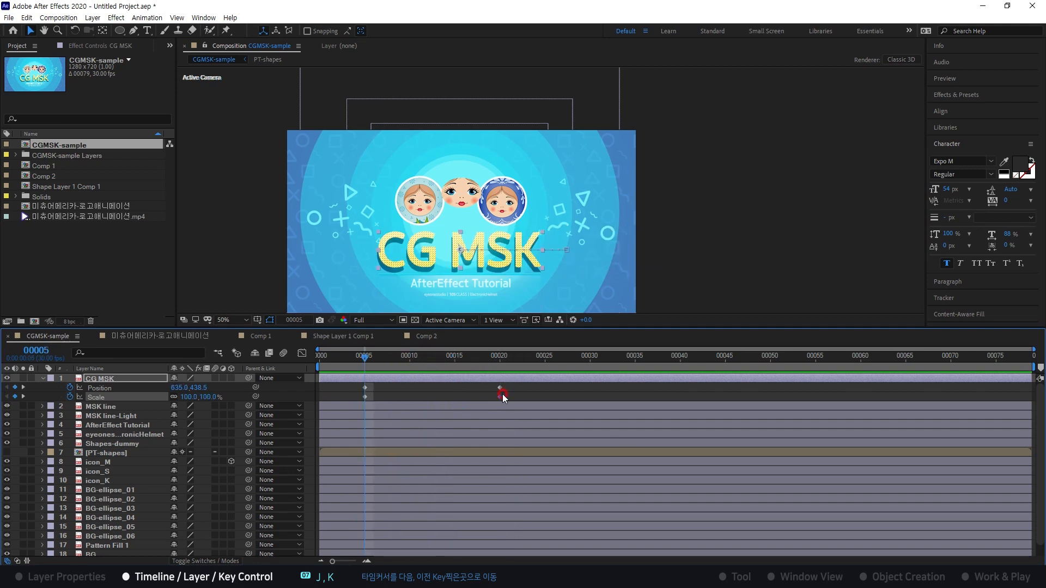
key("j")
key("k")
key("j")
key("k")
key("j")
key("k")
key("j")
key("k")
key("j")
key("k")
key("j")
key("k")
key("j")
left_click(366, 397)
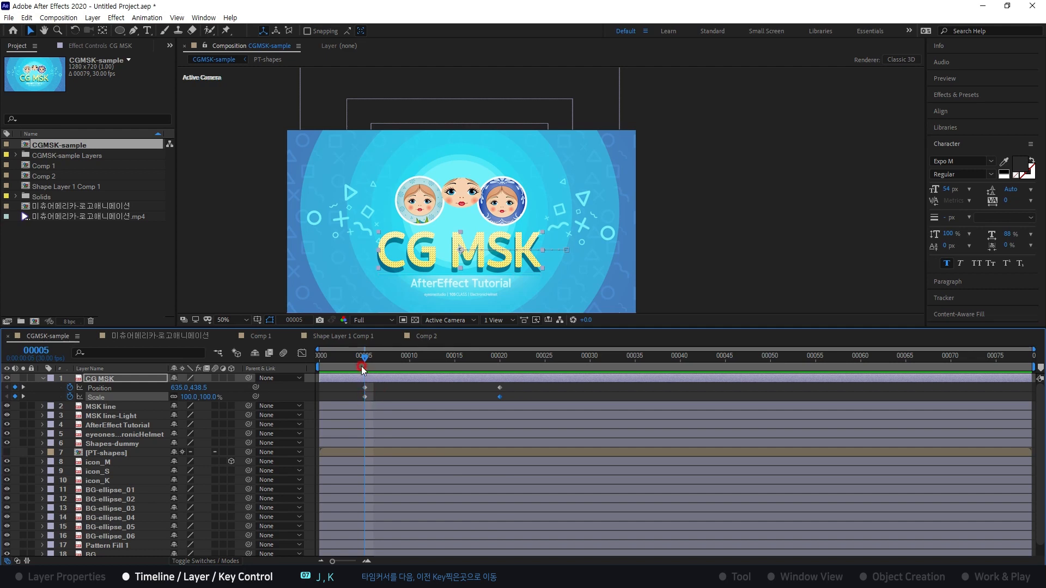
- Add Position keyframes at frame 7 to the five layers from MSK line through Shapes-dummy
key("alt+Tab")
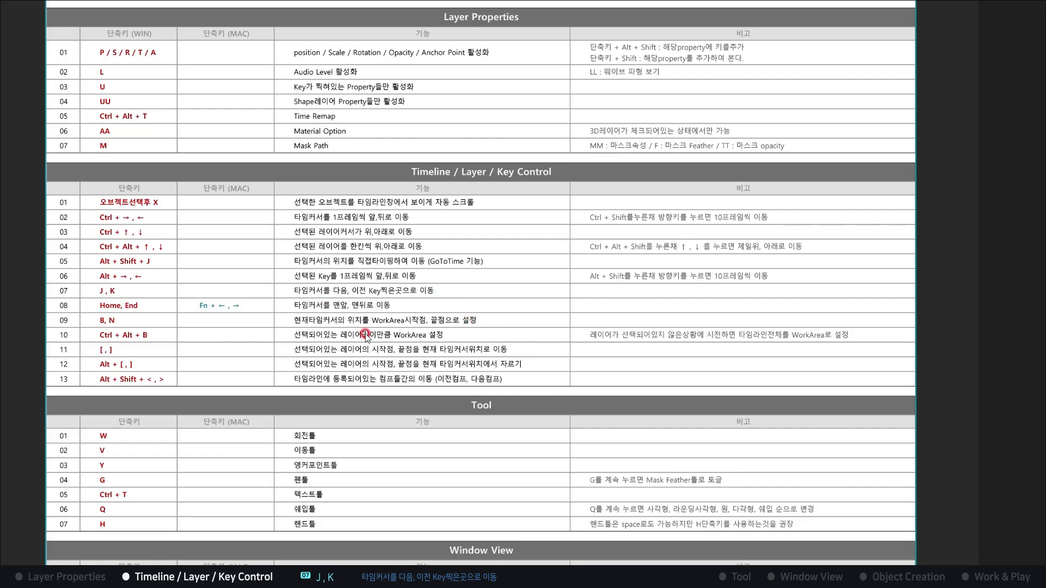
key("alt+Tab")
left_click_drag(375, 359, 387, 359)
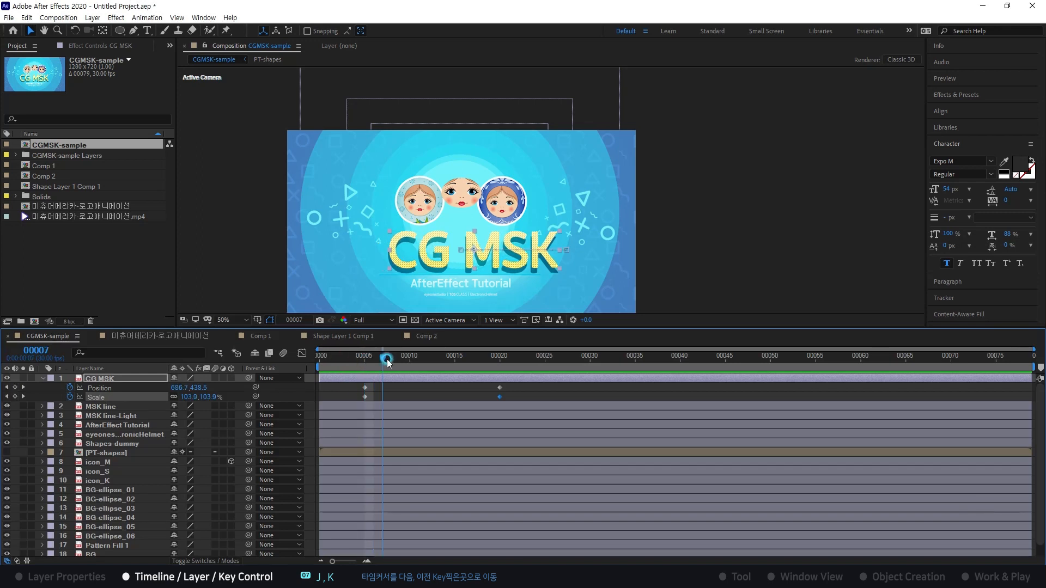
left_click(114, 406)
left_click(127, 416, "shift")
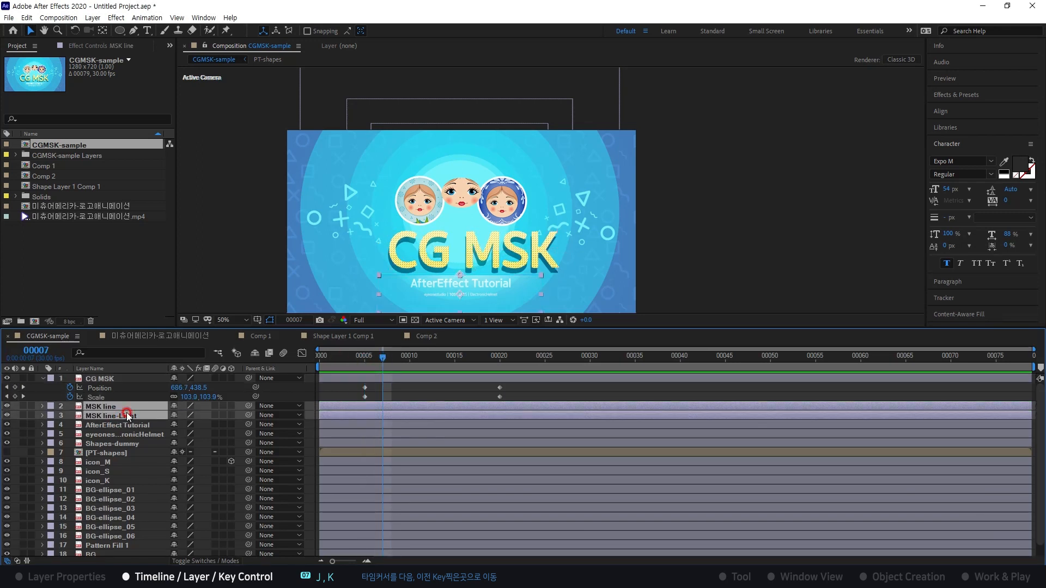
key("alt+shift+p")
left_click_drag(324, 448, 396, 459)
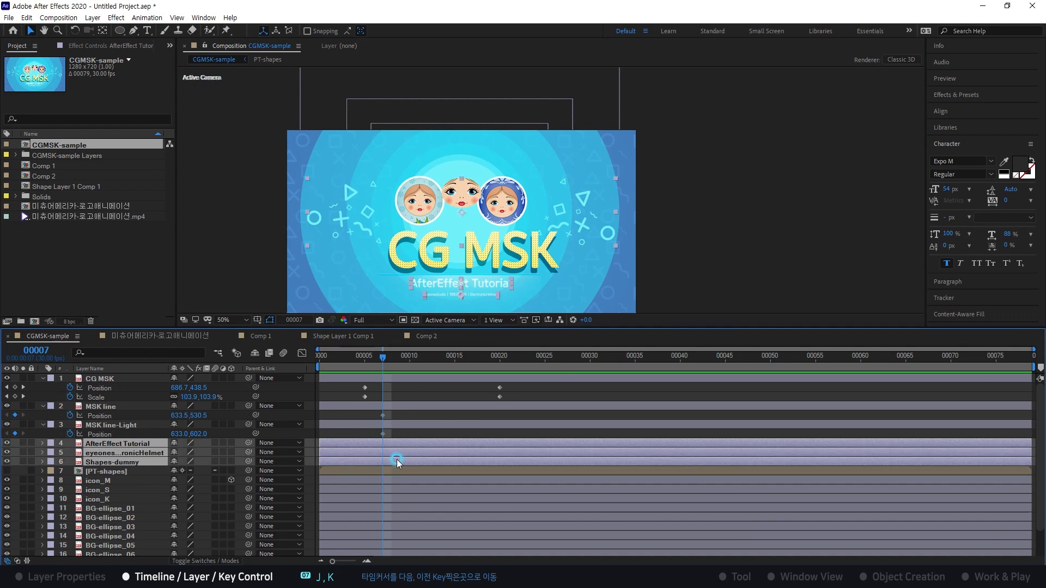
key("alt+shift+p")
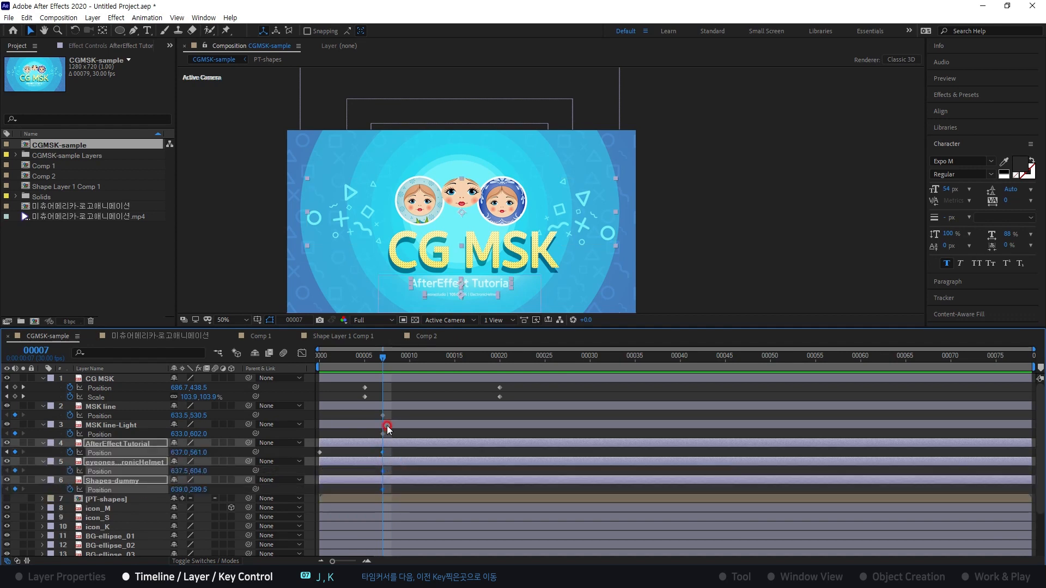
- Stagger the Position keyframes: MSK line-Light to frame 12, AfterEffect Tutorial to frame 17 and the layer below it to frame 26
left_click_drag(381, 435, 472, 452)
left_click_drag(383, 470, 554, 472)
- Step the current time through the visible keyframes of all expanded layers, starting from frame 5
left_click(366, 358)
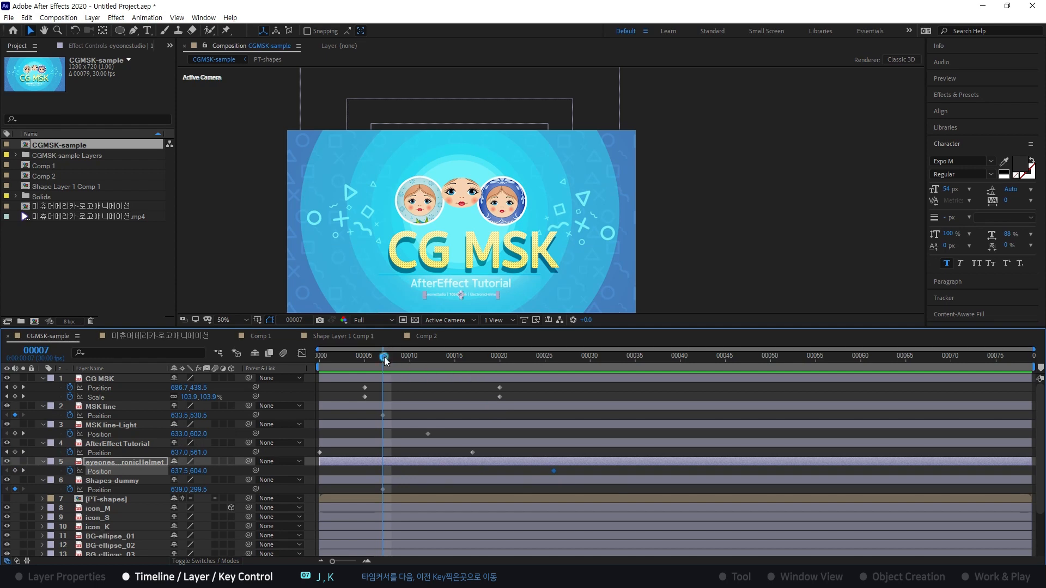
left_click(437, 381)
left_click(517, 387)
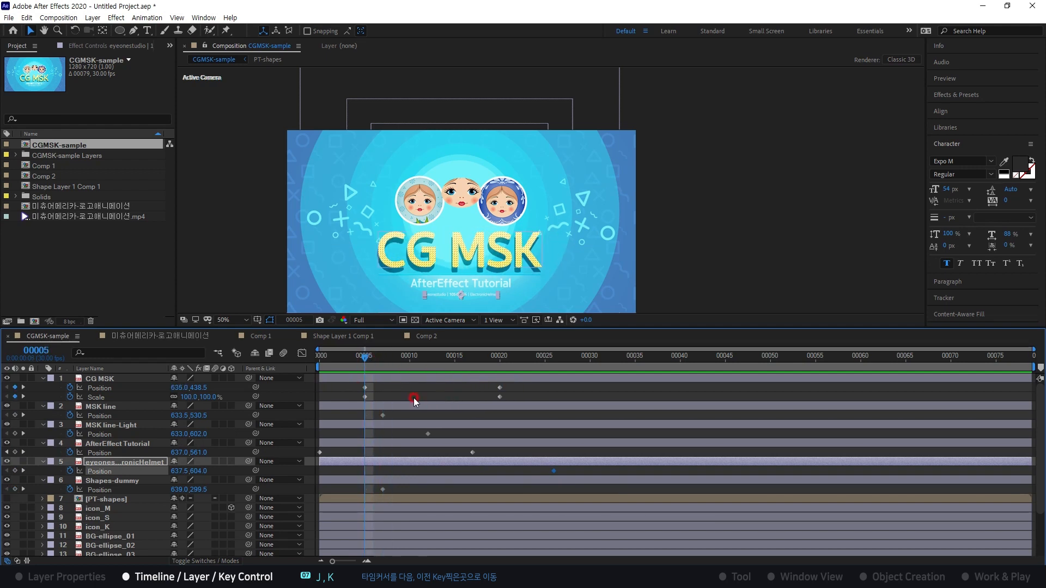
left_click(390, 393)
key("k")
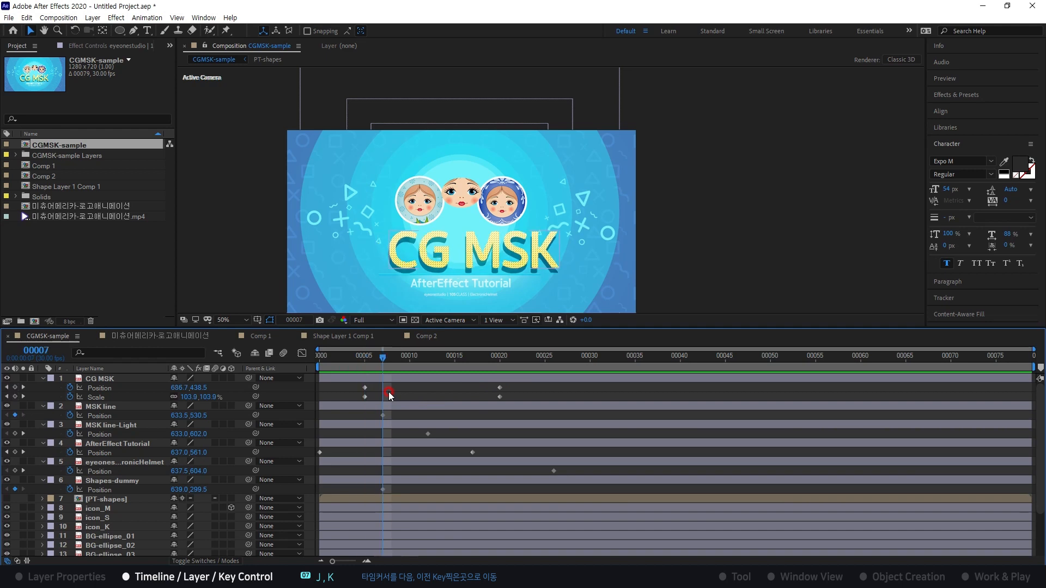
left_click(408, 378)
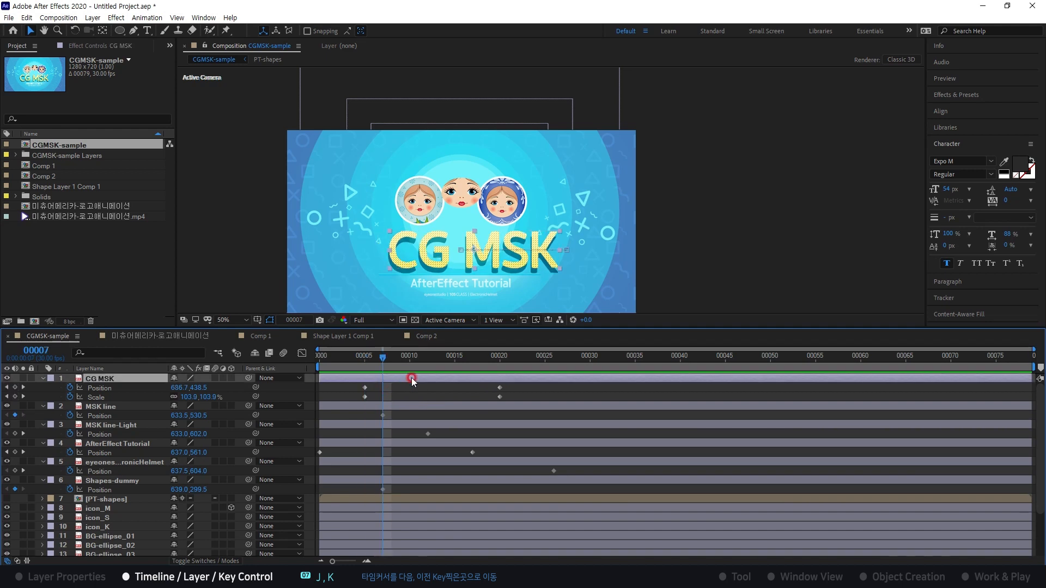
key("k")
left_click(458, 415)
left_click(445, 385)
key("k")
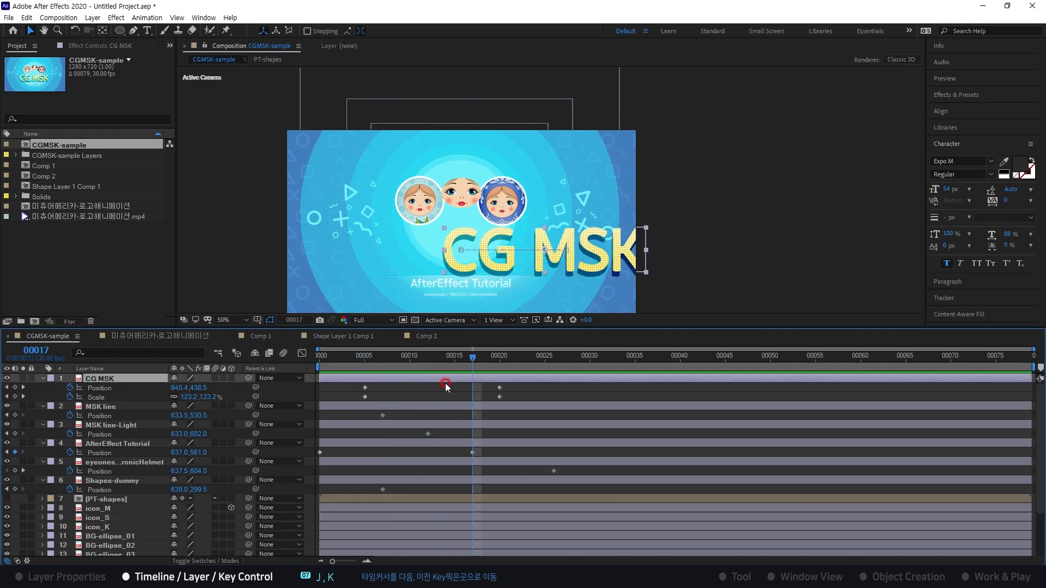
key("j")
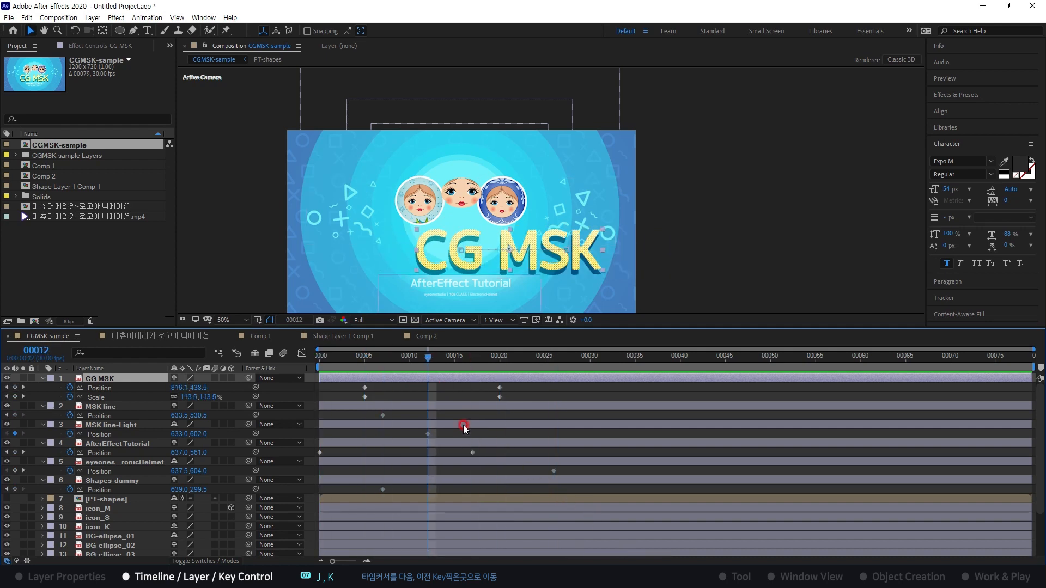
- Collapse the properties of all layers and reveal only the CG MSK layer's keyframed properties
key("ctrl+a")
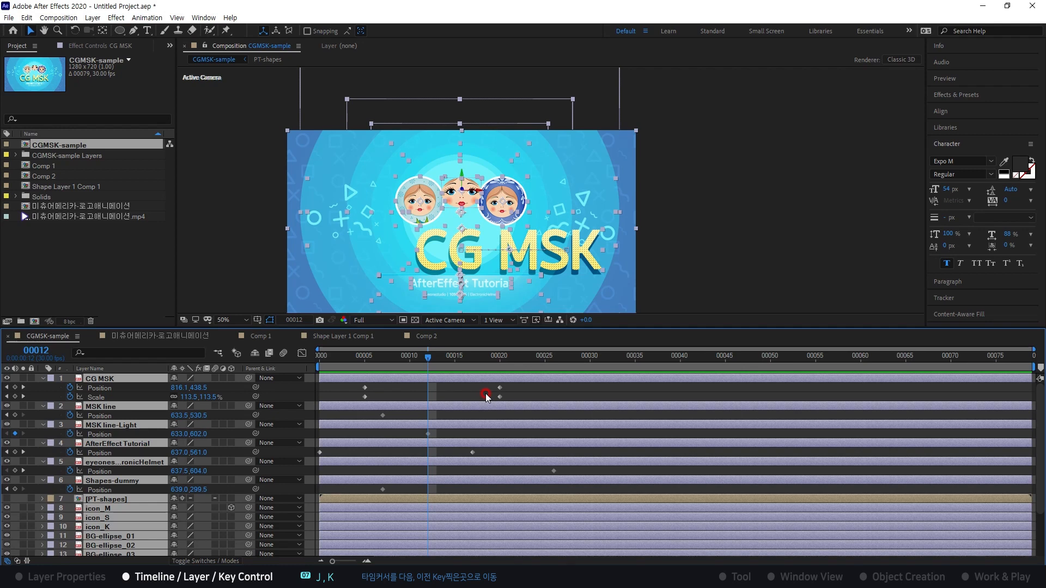
key("u")
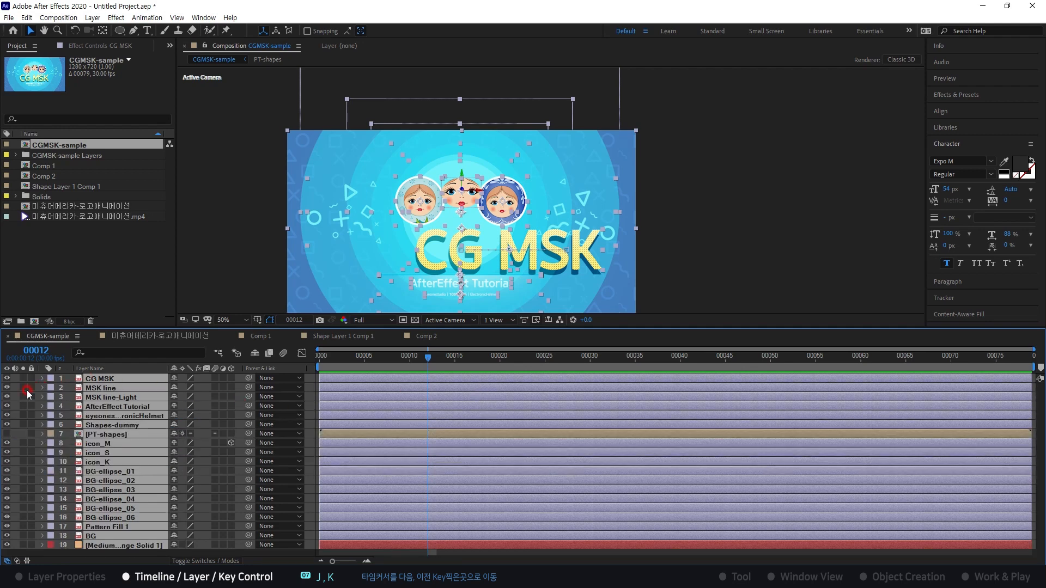
left_click(362, 380)
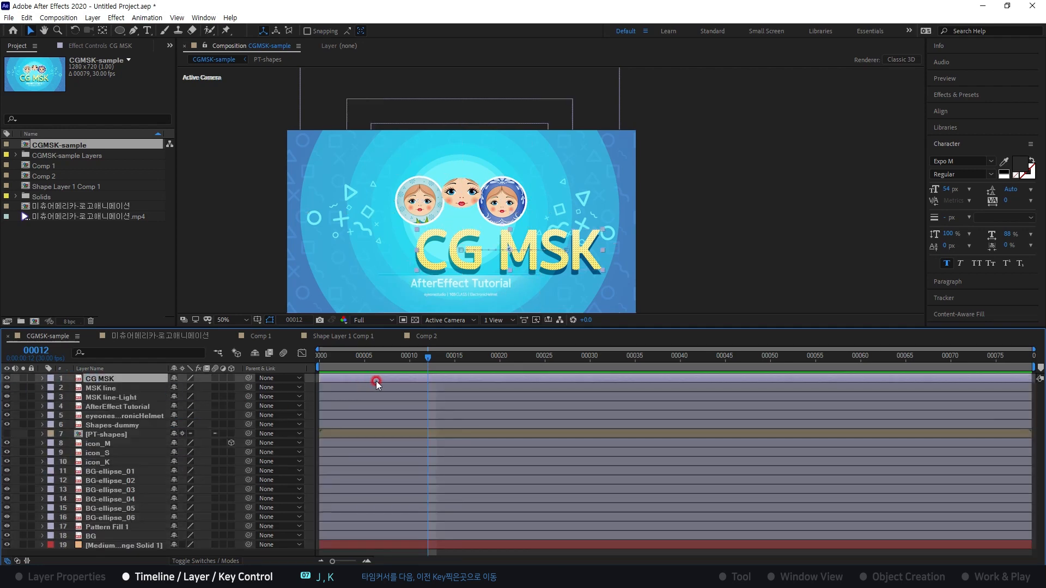
key("u")
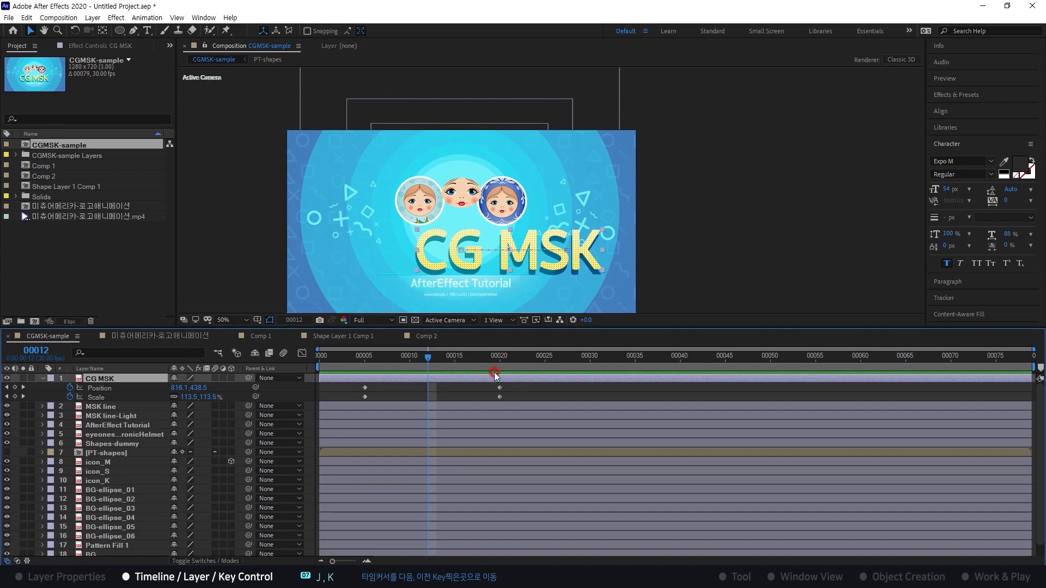
- Jump between the CG MSK layer's two keyframe times with the other layers collapsed, ending at frame 5
key("k")
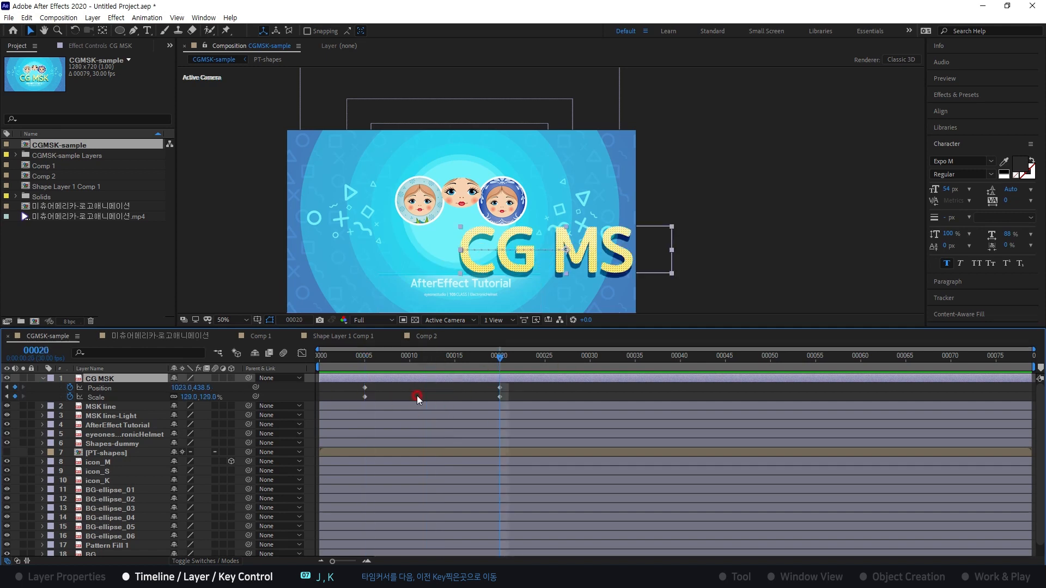
key("j")
key("k")
key("j")
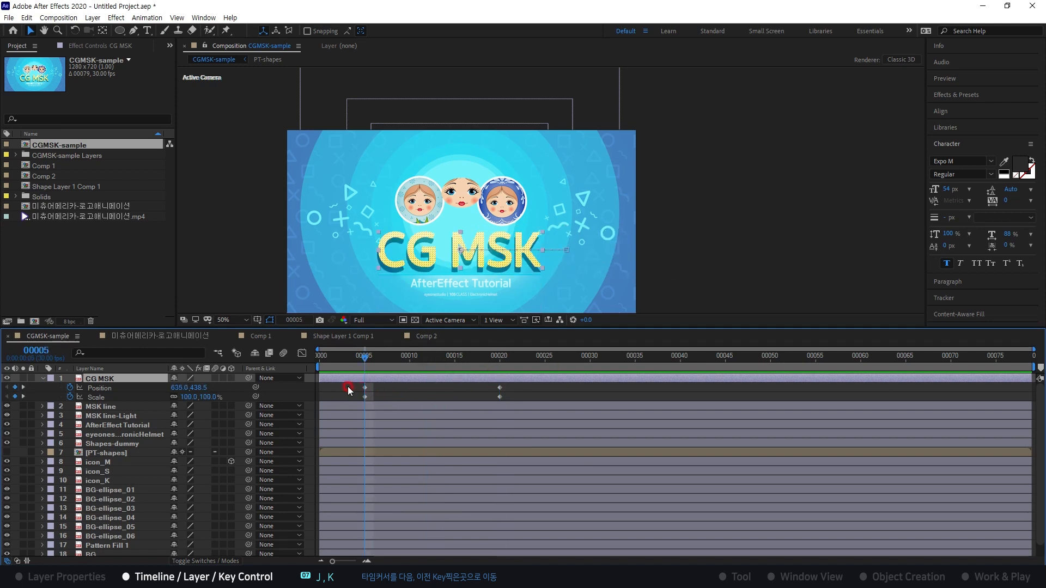
left_click(372, 387)
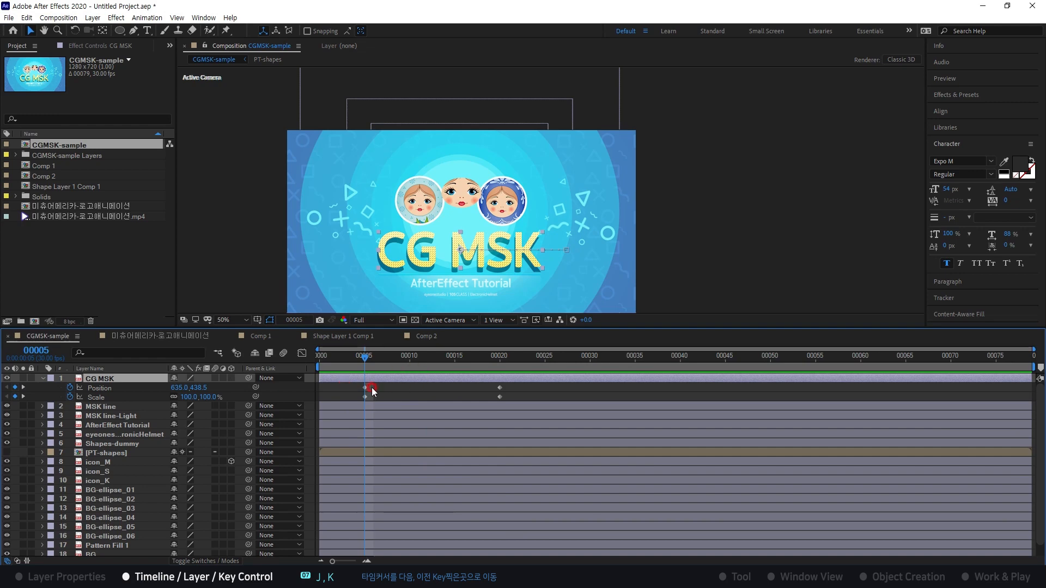
- Consult the shortcut list, then jump the current time to the composition's first frame and its last frame
key("alt+Tab")
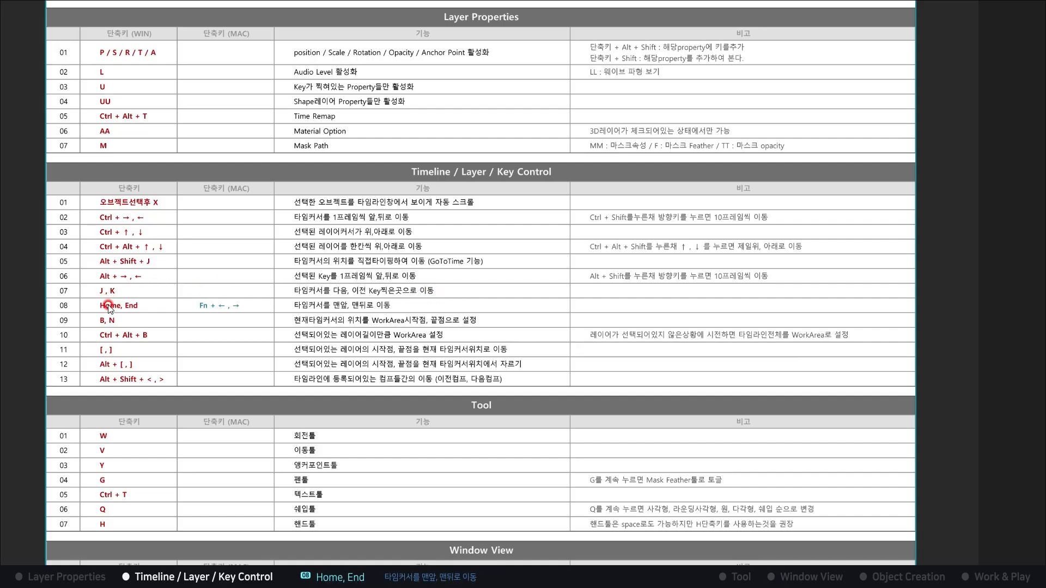
key("alt+Tab")
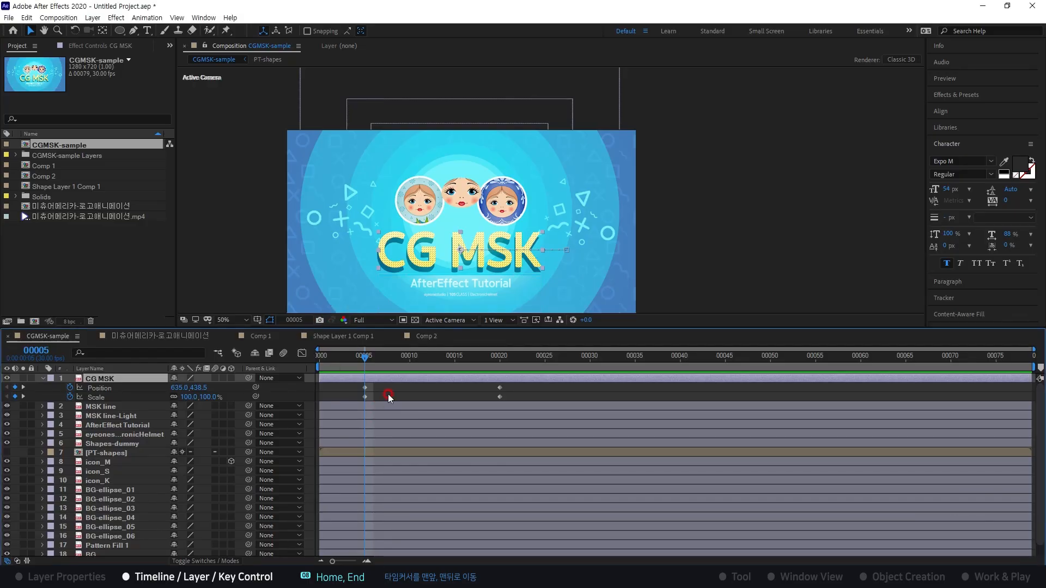
key("Home")
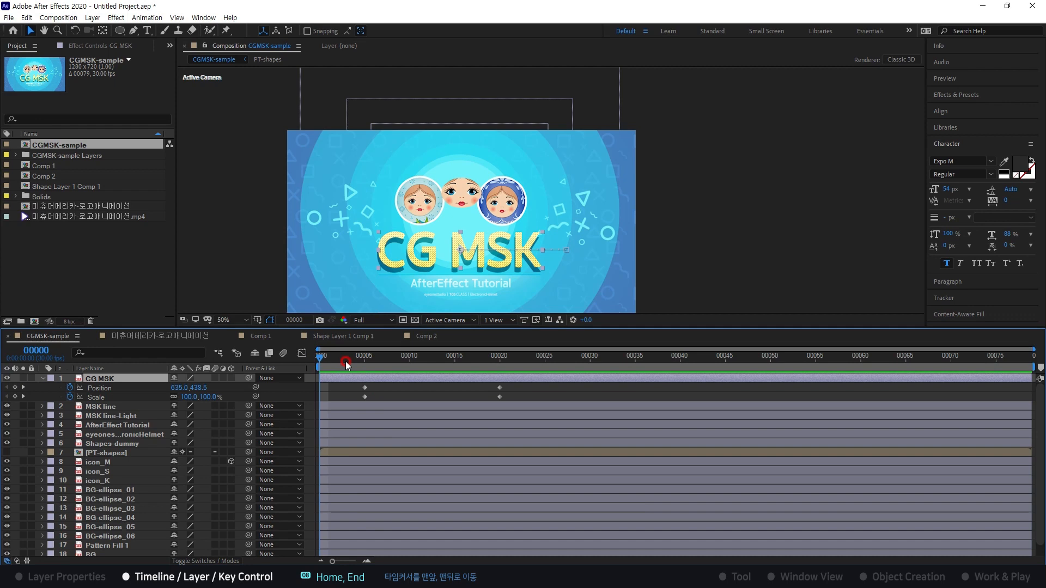
key("End")
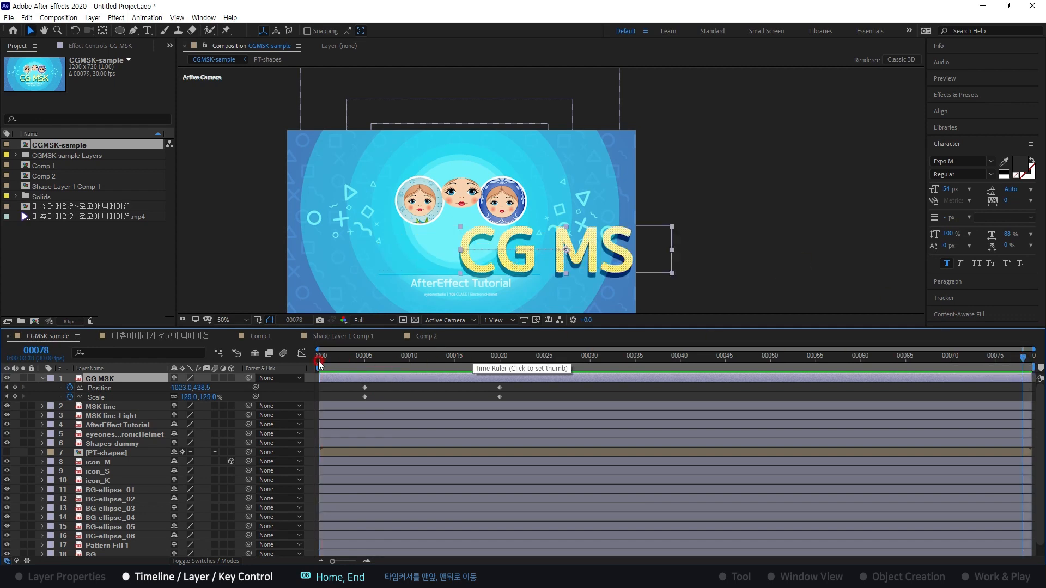
- Set the work area from frame 5 to frame 20 and preview that range
left_click_drag(320, 369, 363, 368)
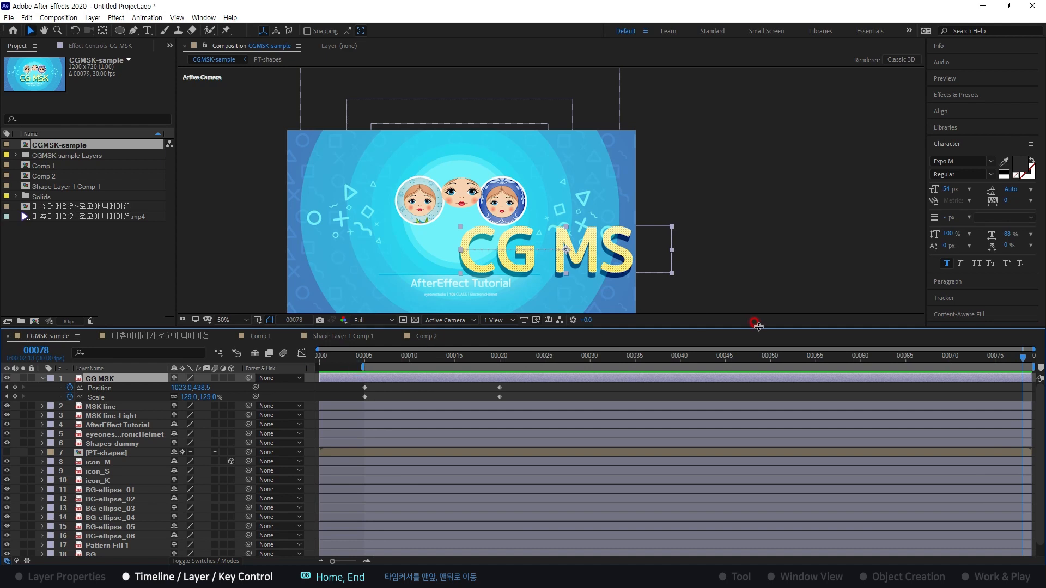
left_click_drag(1028, 367, 500, 369)
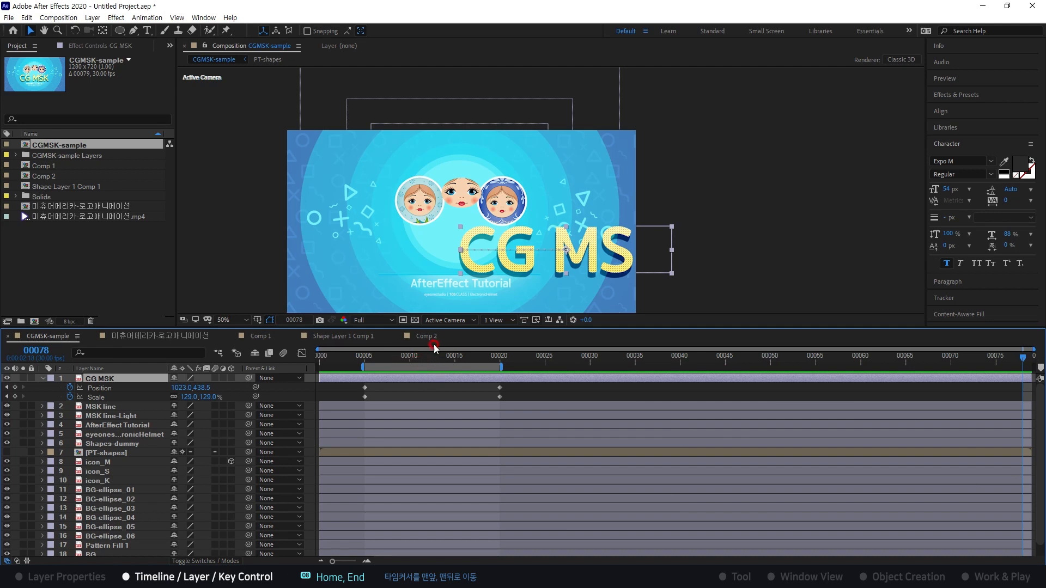
key("space")
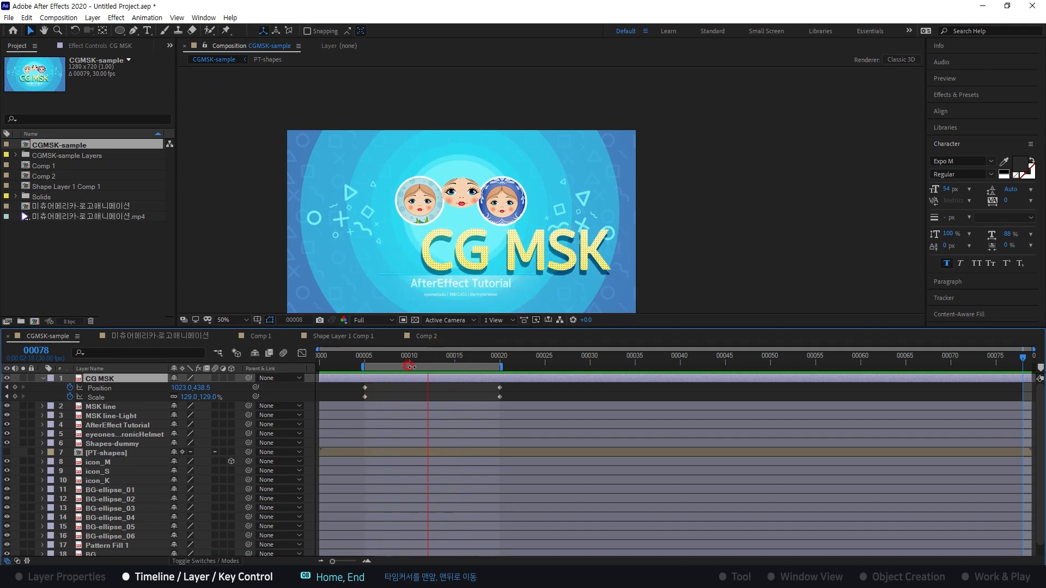
key("space")
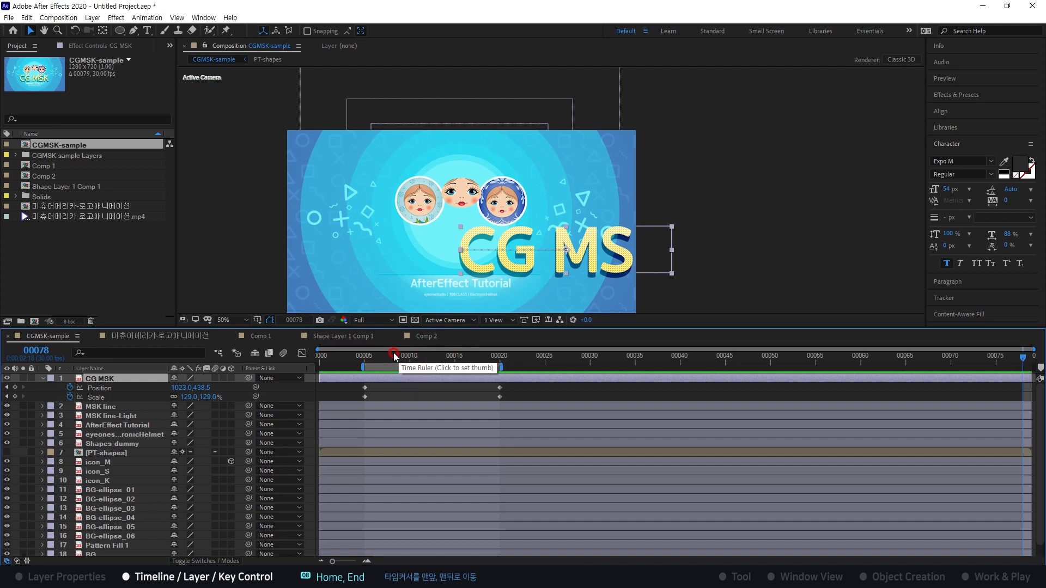
- Scrub the current time to frame 17, then jump to the composition's first frame and last frame
left_click_drag(391, 357, 482, 380)
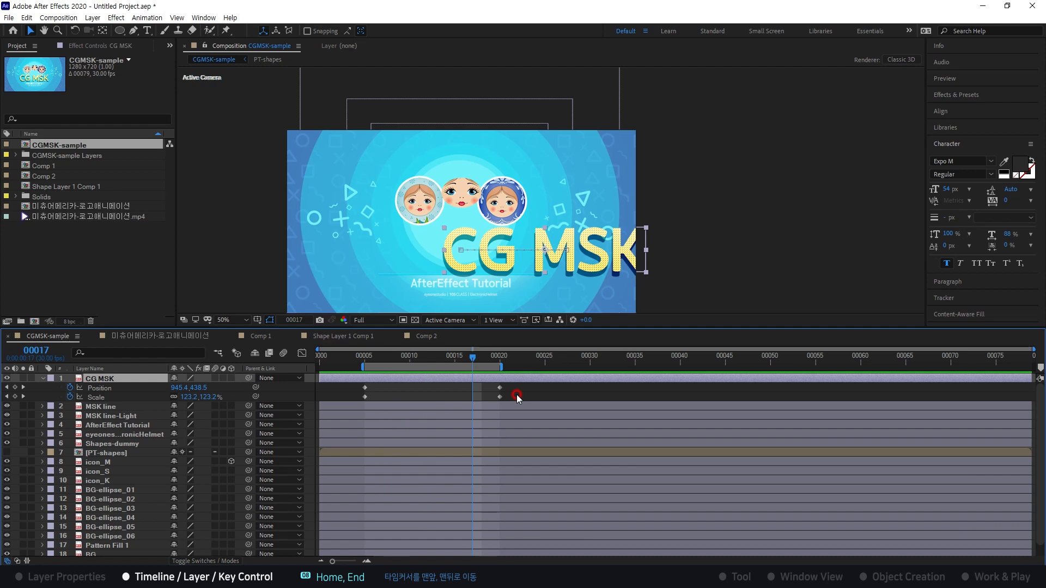
key("Home")
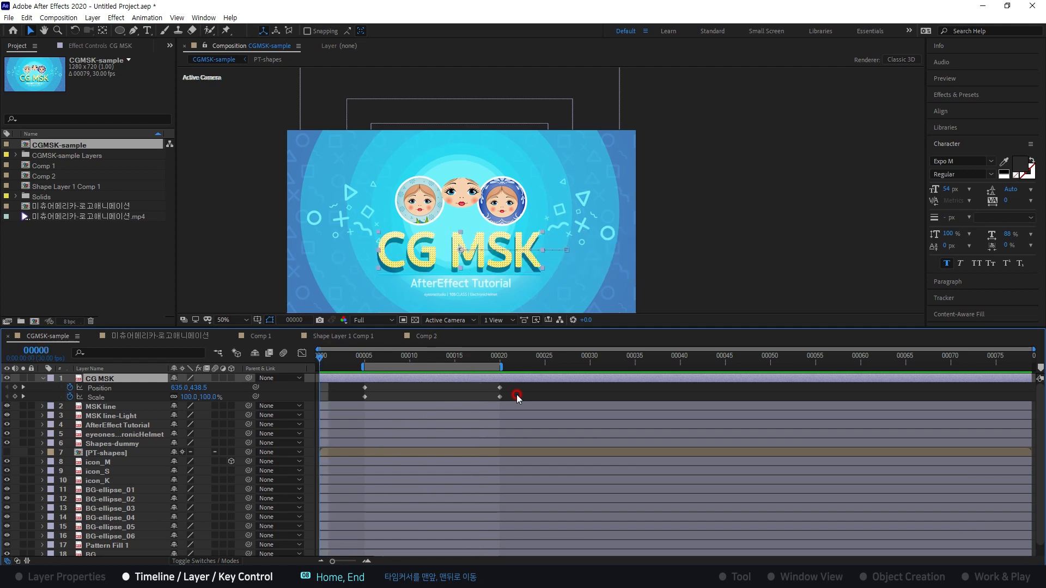
key("End")
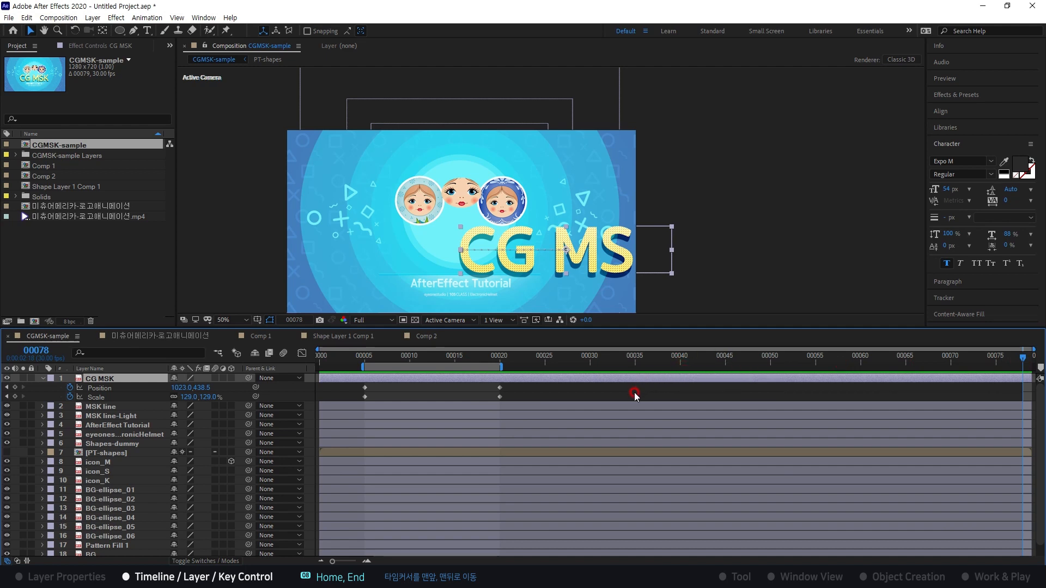
- Jump the current time repeatedly between the work area's start and end, finishing at its start on frame 5
key("shift+Home")
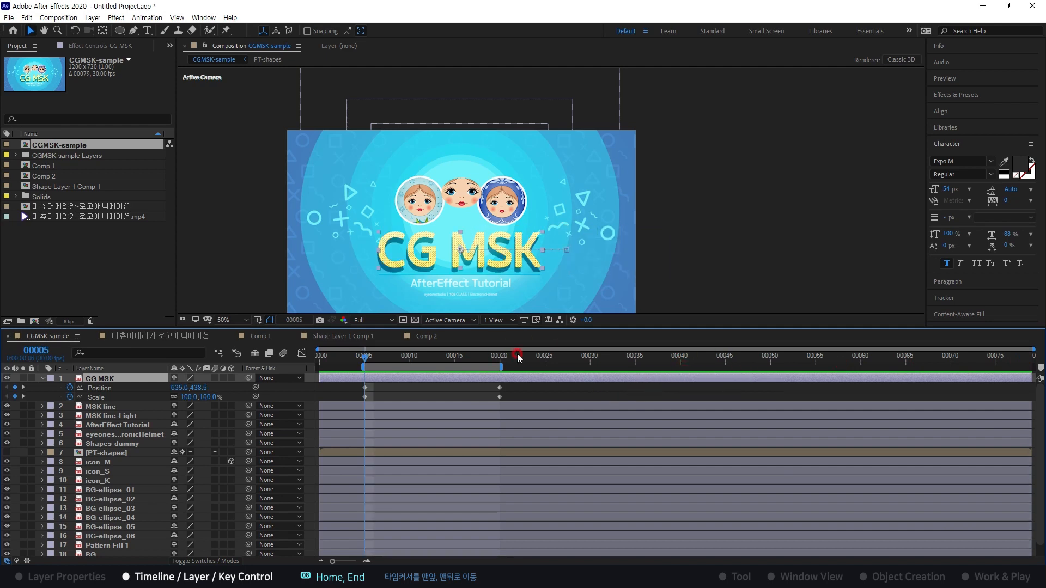
left_click_drag(517, 356, 491, 379)
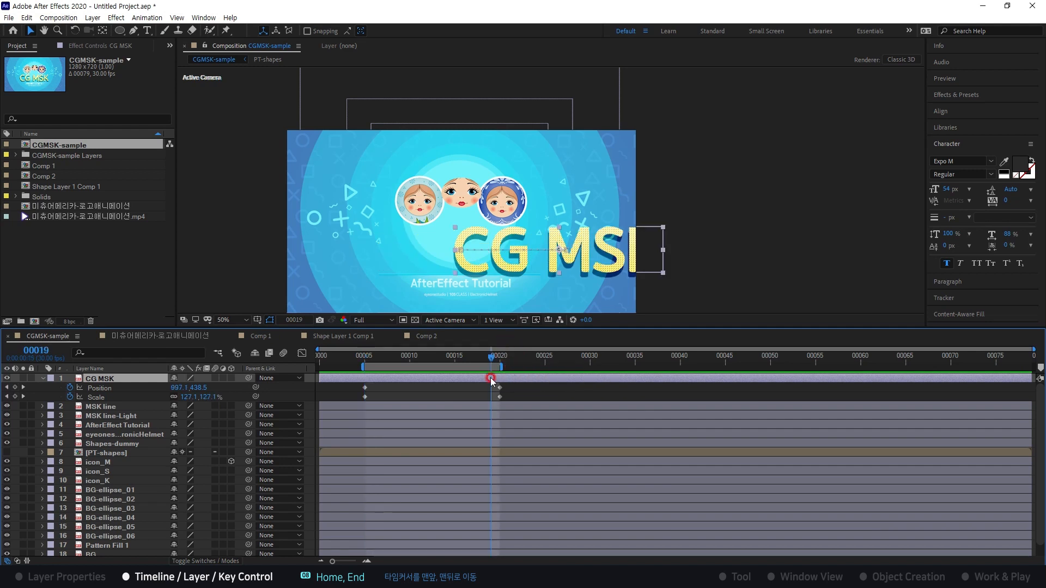
key("shift+Home")
key("shift+End")
key("shift+Home")
key("shift+End")
key("shift+Home")
key("shift+End")
key("shift+Home")
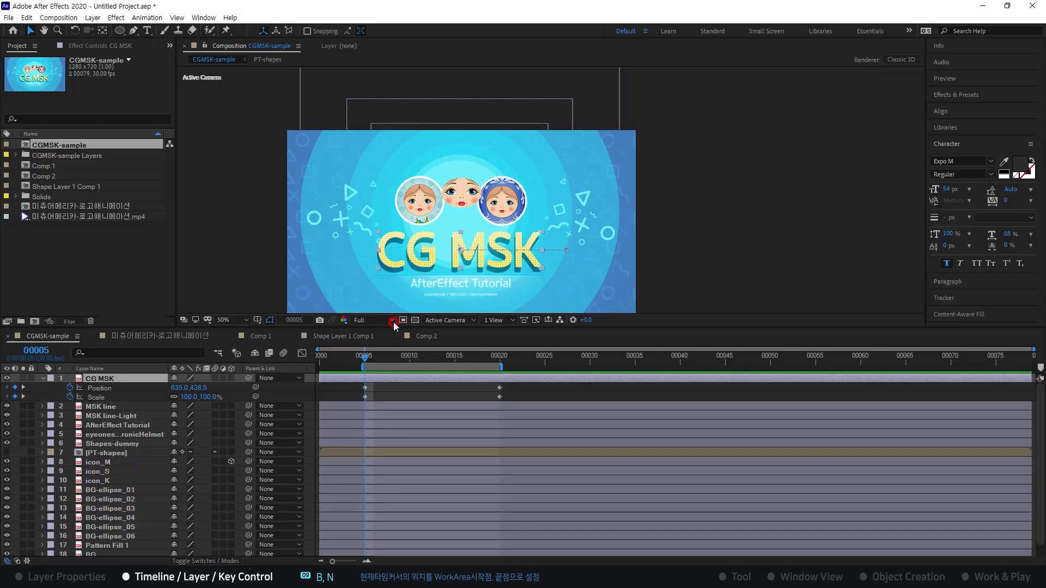
- Set the work area's start at frame 31, then check other times along the timeline
left_click_drag(525, 355, 602, 362)
key("b")
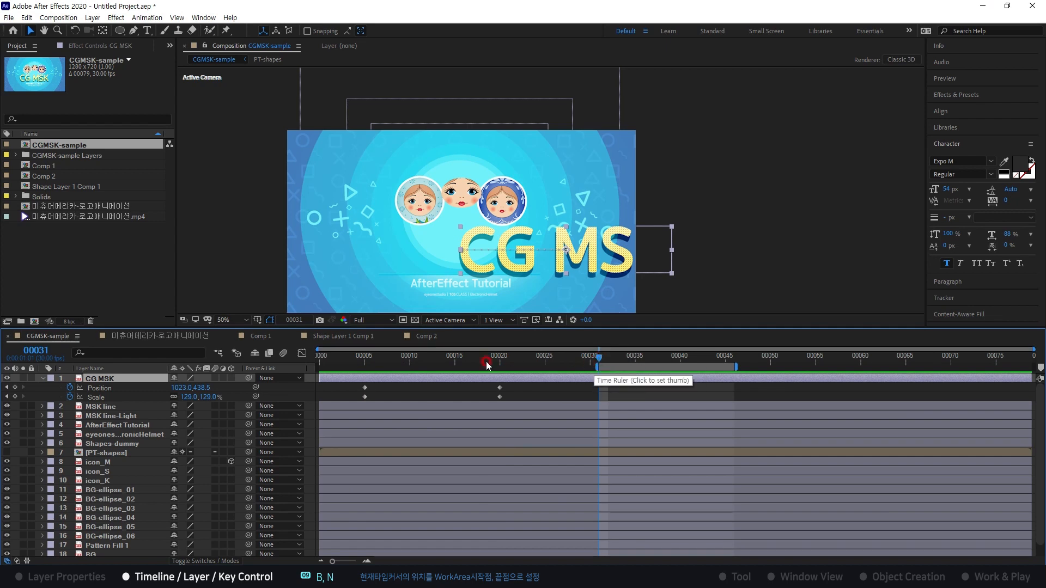
left_click(365, 357)
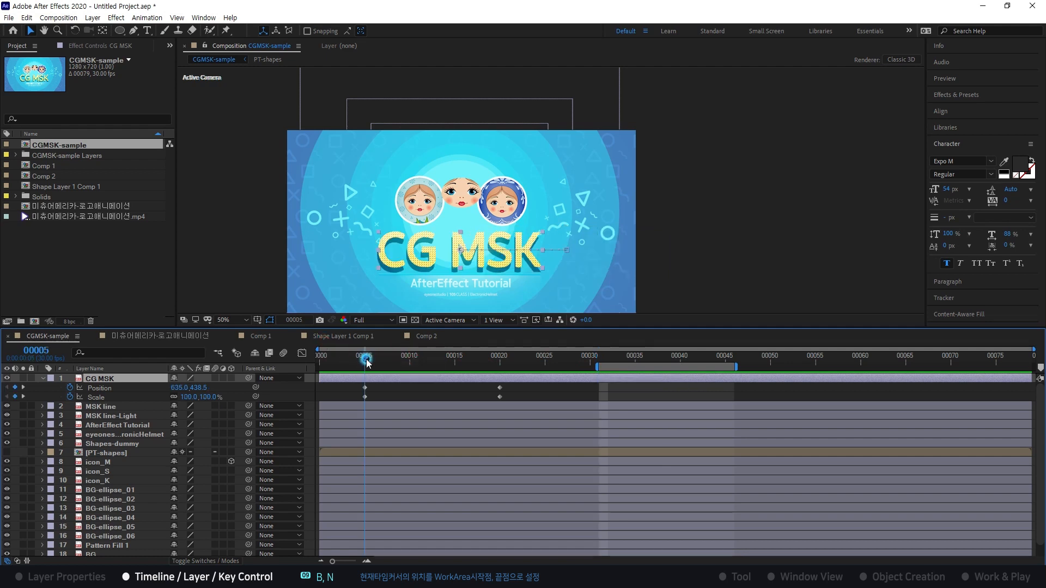
left_click_drag(781, 364, 815, 358)
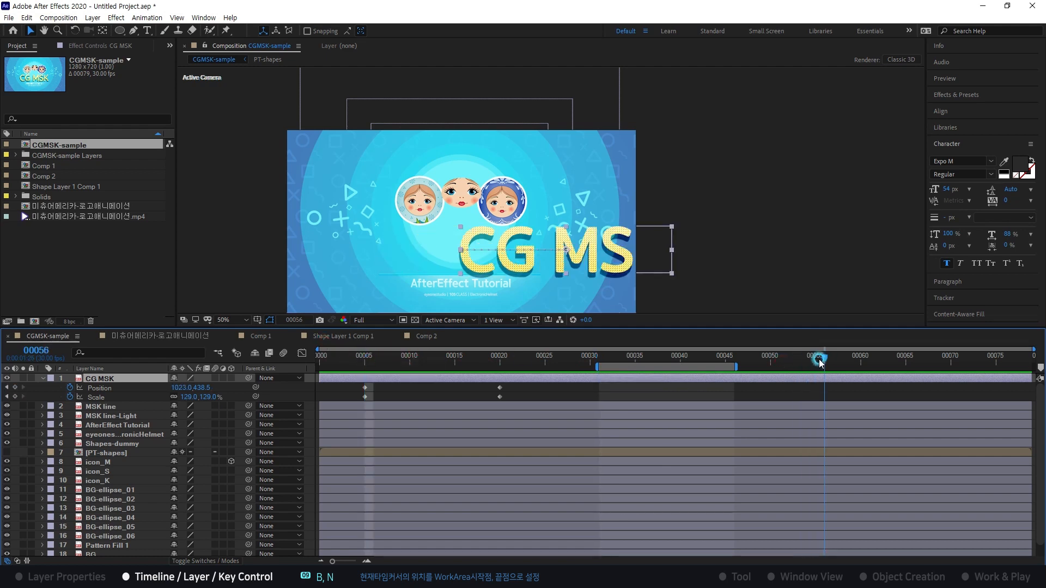
- Set the work area from frame 5 to frame 55 and scrub back to frame 23
left_click(363, 360)
key("b")
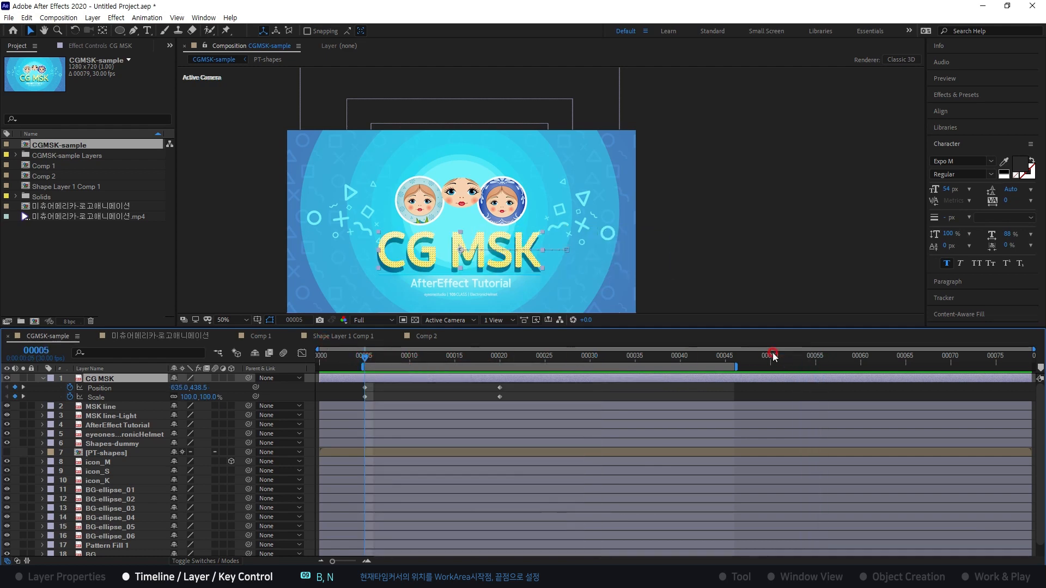
left_click(816, 359)
key("n")
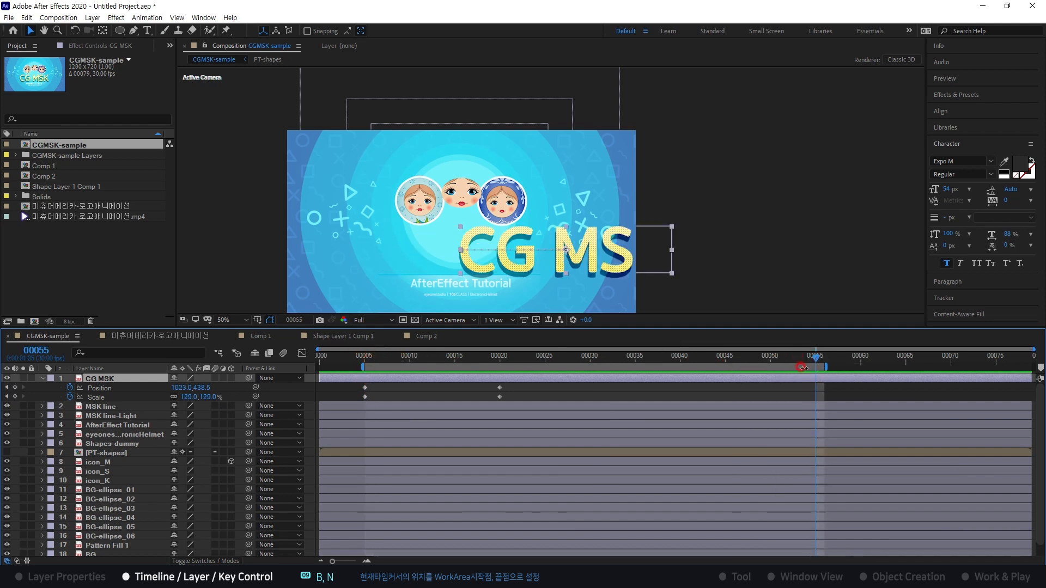
left_click_drag(631, 362, 528, 361)
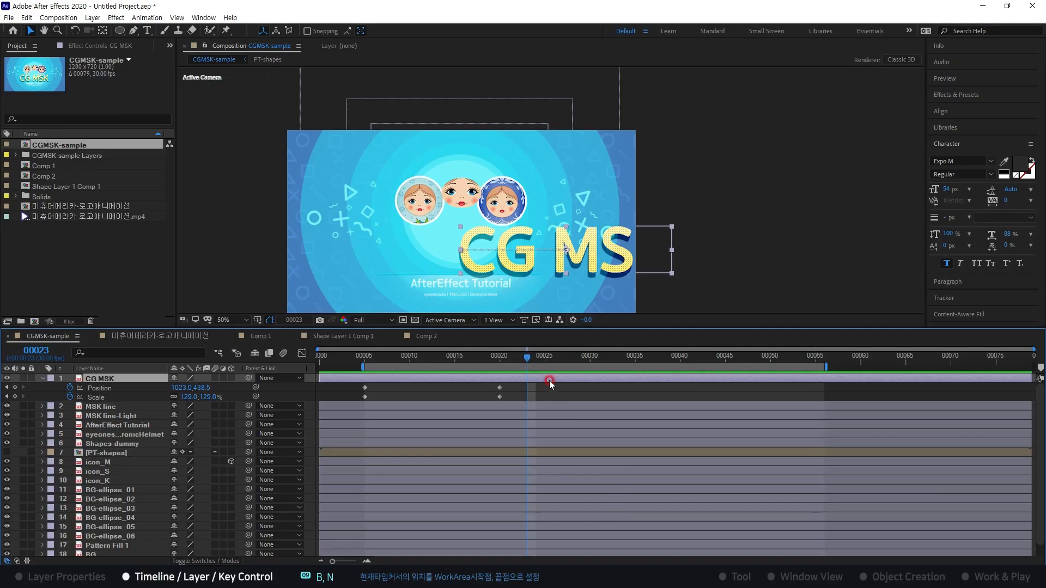
- Consult the shortcut list, then open the Comp 2 timeline, deselect its layers and scrub to frame 26
key("alt+Tab")
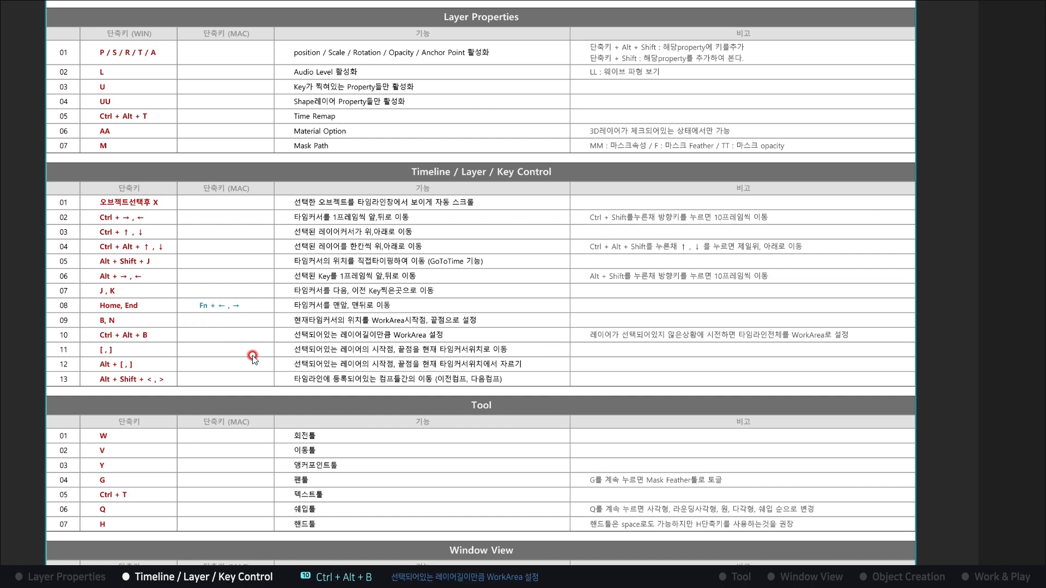
key("alt+Tab")
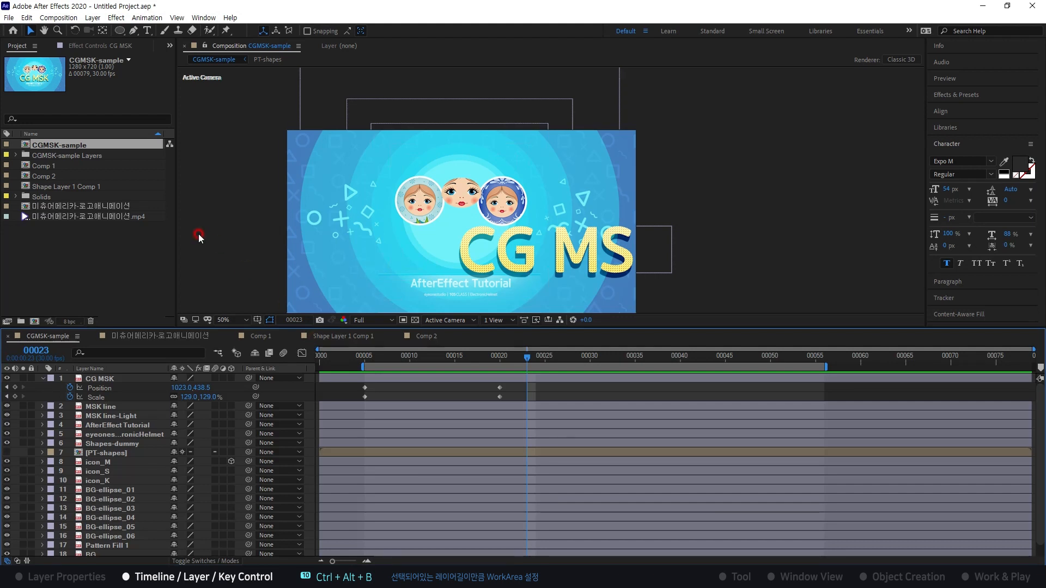
left_click(417, 337)
left_click_drag(531, 360, 456, 395)
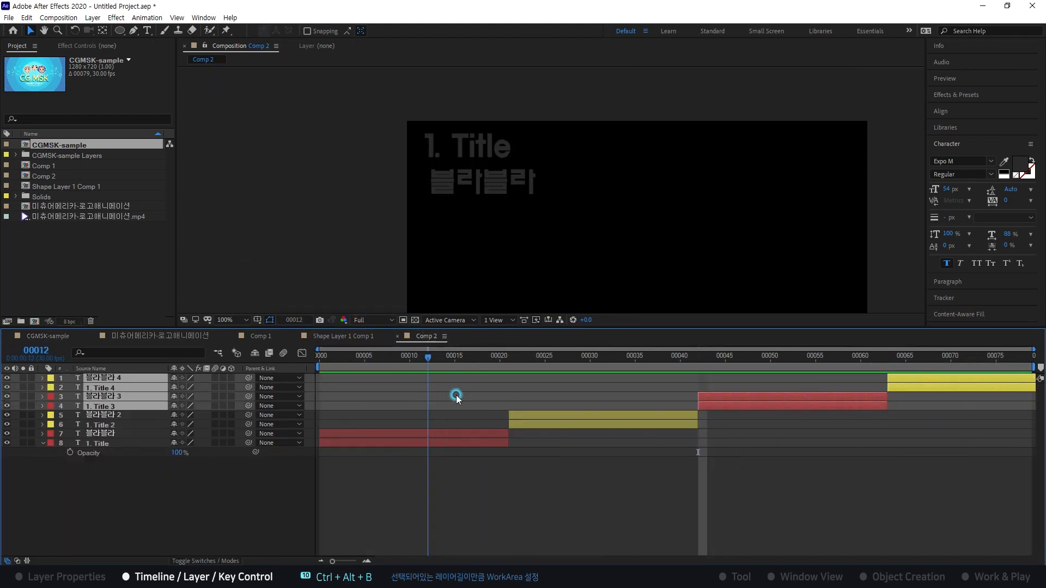
left_click(475, 382)
left_click_drag(514, 360, 557, 357)
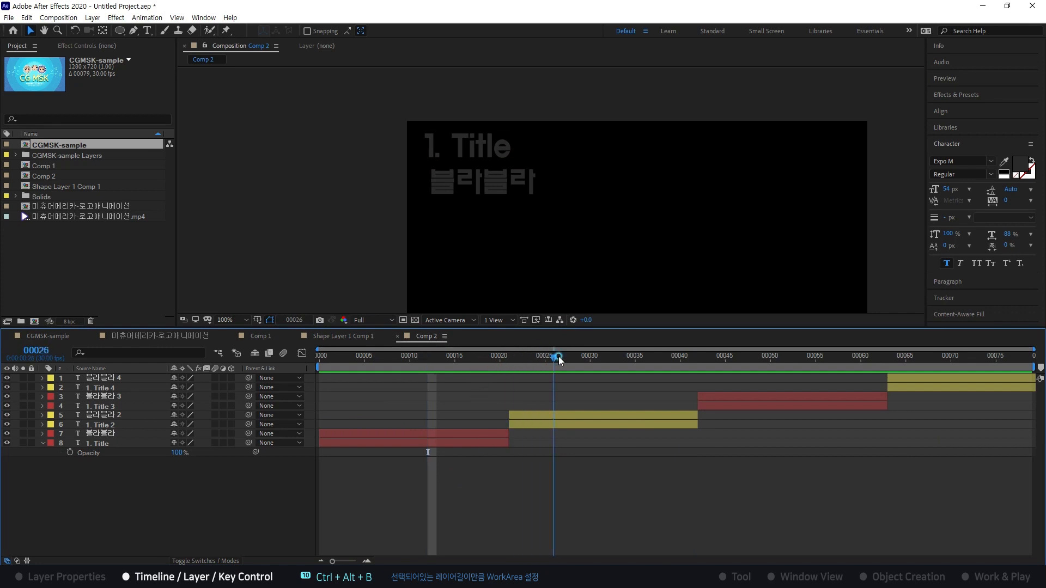
- Add Opacity keyframes to the 블라블라 2 layer at frames 21 and 41
left_click(610, 410)
left_click(596, 423)
left_click(597, 414)
left_click(606, 395)
left_click(602, 413)
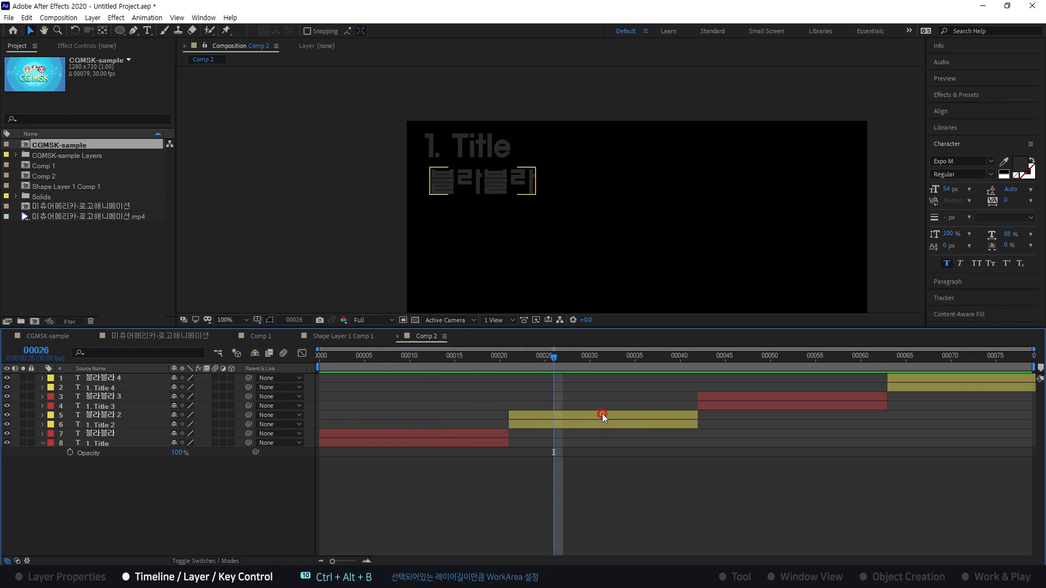
left_click_drag(521, 354, 509, 355)
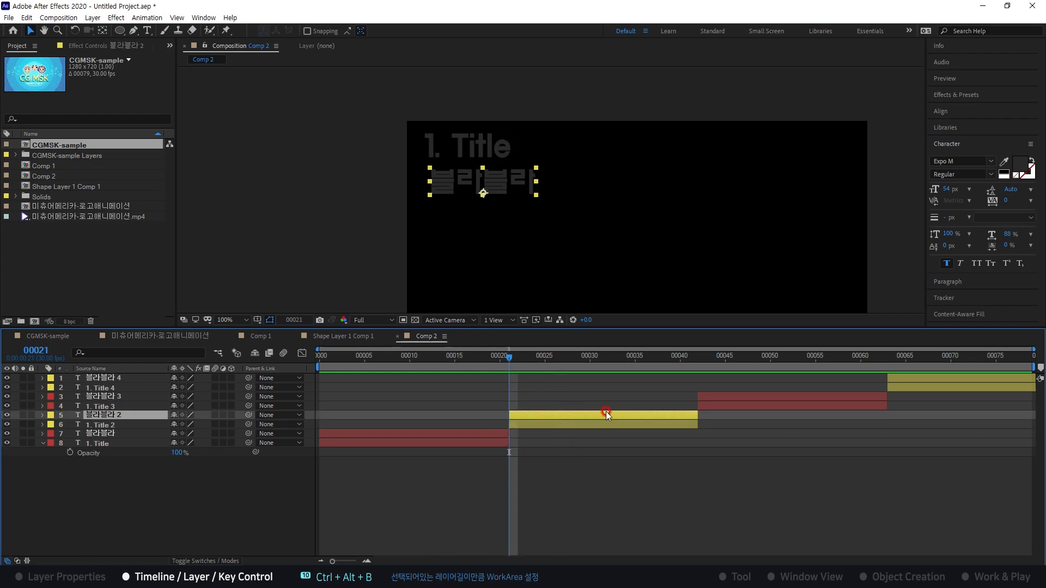
key("alt+shift+t")
left_click(691, 358)
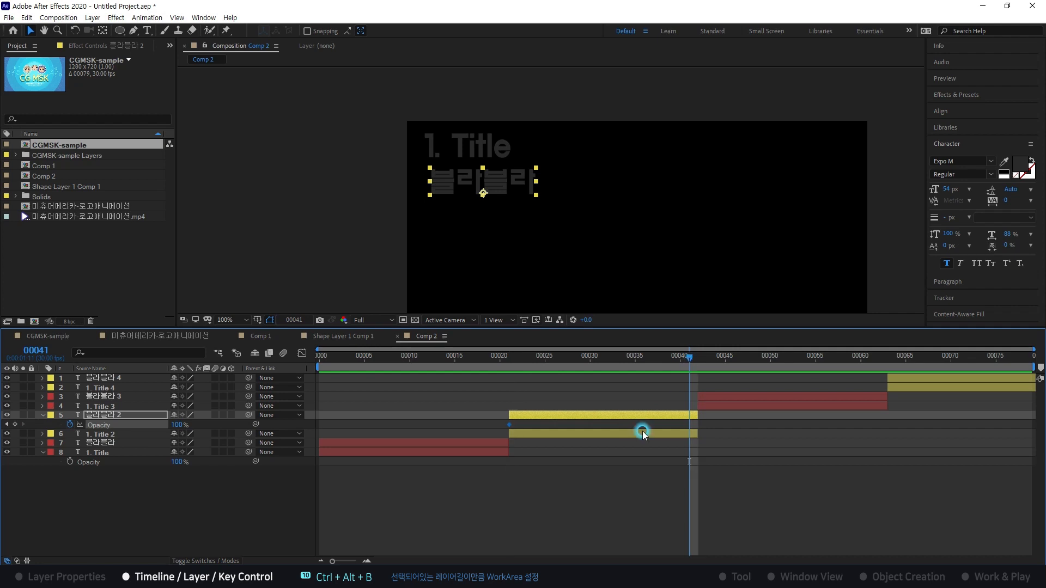
left_click(16, 425)
- Set the 블라블라 2 layer's Opacity to 0% at frame 21
left_click(508, 356)
left_click(175, 425)
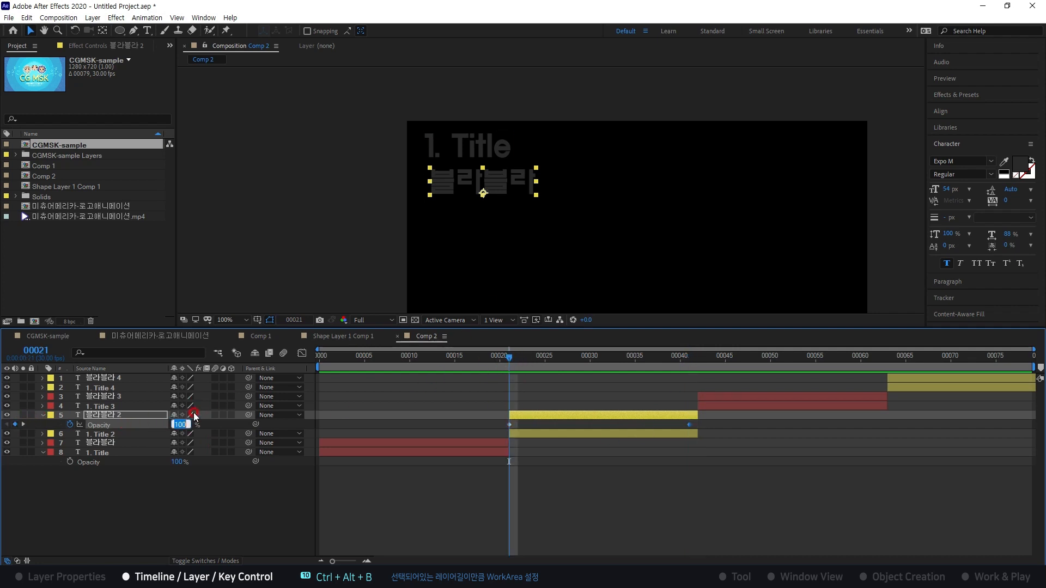
type("0")
key("Return")
- Animate the 1. Title 2 layer's Scale from 0% at frame 21 to 100% at frame 41, and scrub the start
left_click(549, 435)
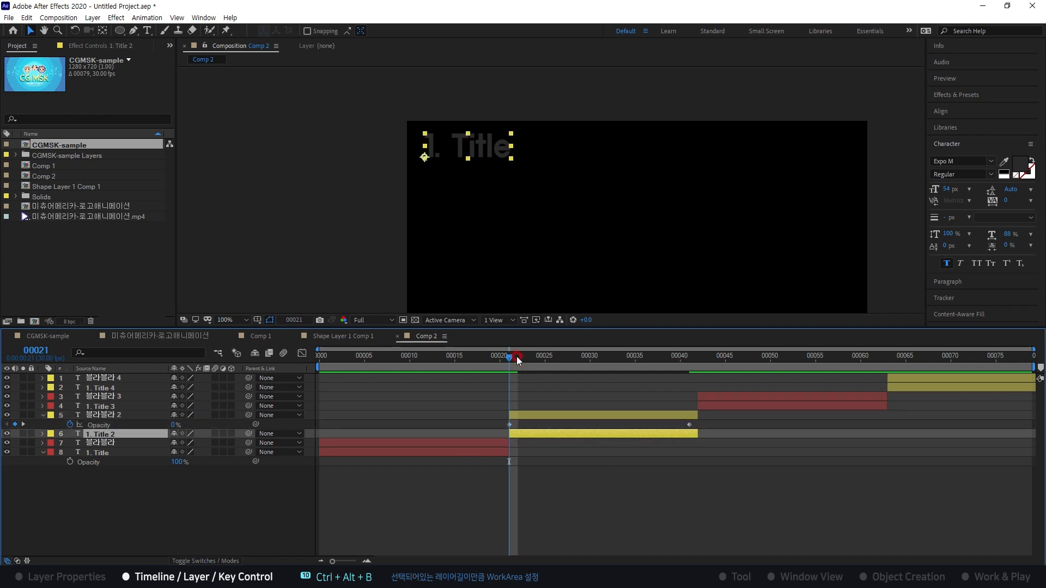
key("alt+shift+s")
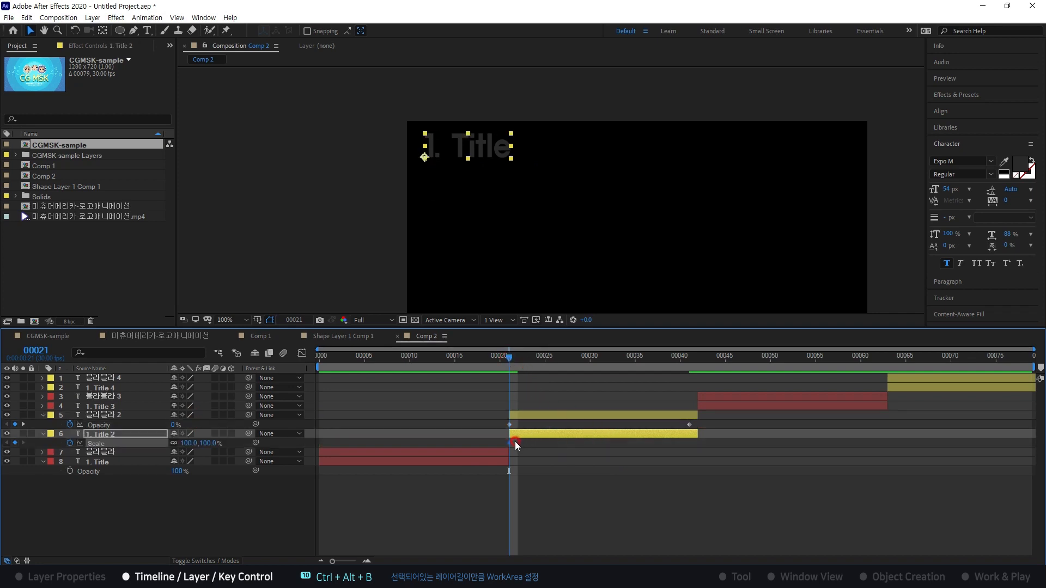
left_click_drag(511, 443, 692, 449)
left_click(195, 443)
type("00")
key("Return")
left_click_drag(508, 359, 530, 368)
- Select the 블라블라 2 and 1. Title 2 layers and preview the whole composition
left_click(577, 415)
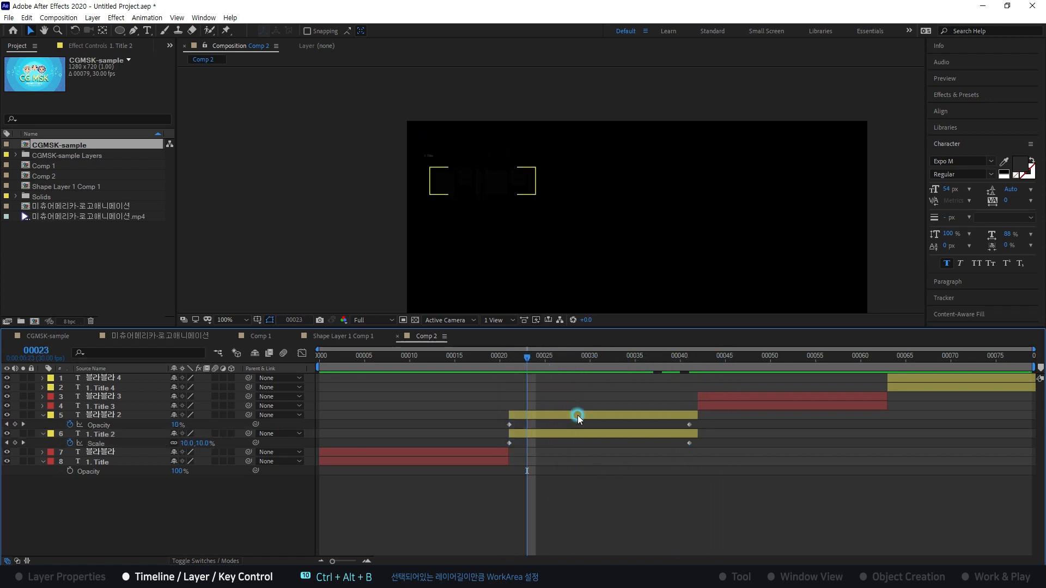
left_click(595, 436, "shift")
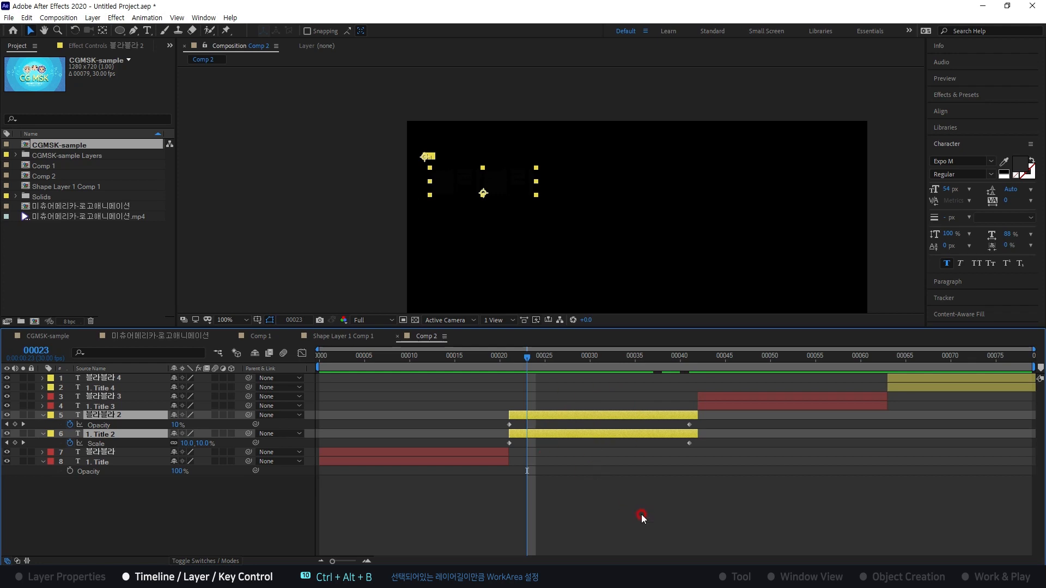
key("space")
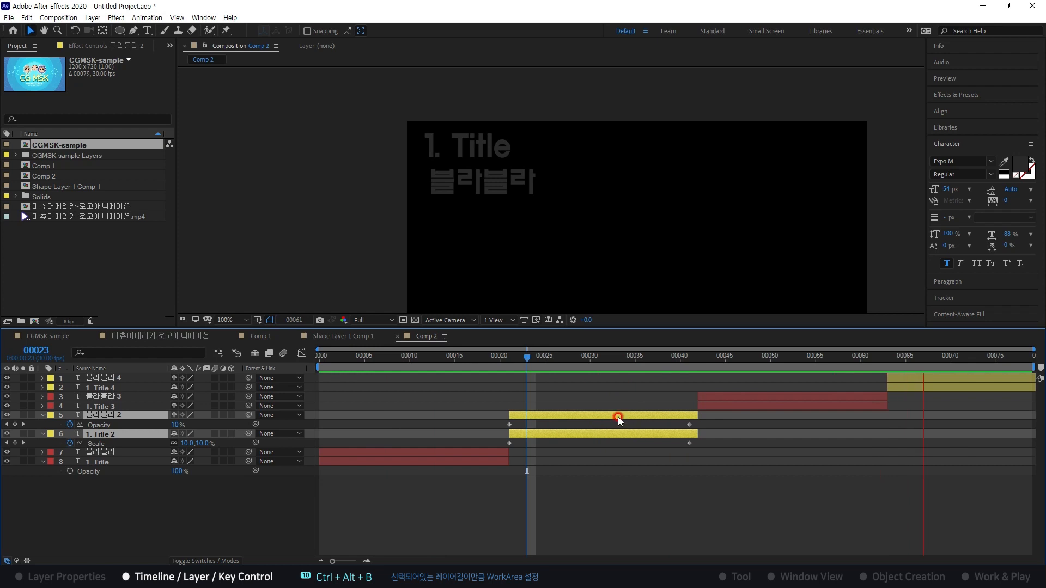
key("space")
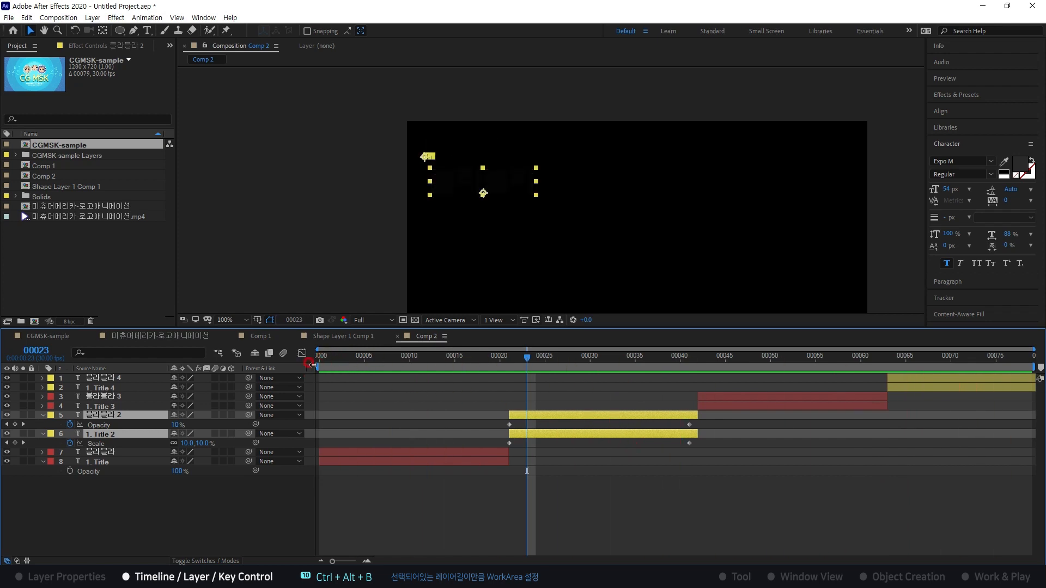
- Select the 블라블라 2 and 1. Title 2 layers and fit the work area to their duration
mouse_move(315, 368)
left_mouse_down()
mouse_move(518, 359)
mouse_move(336, 357)
left_mouse_up()
left_click(541, 509)
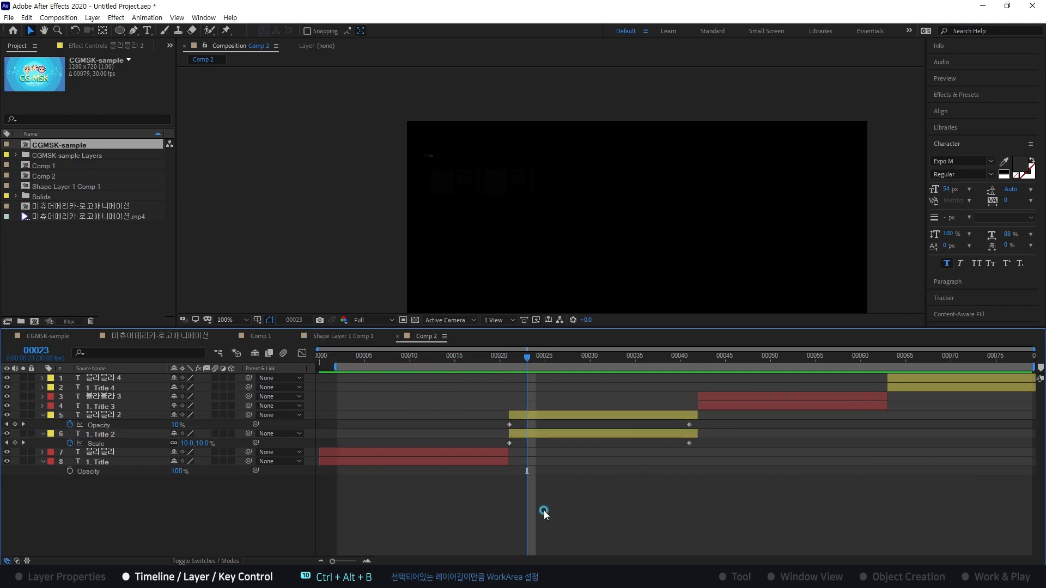
left_click(600, 417)
left_click(614, 431, "shift")
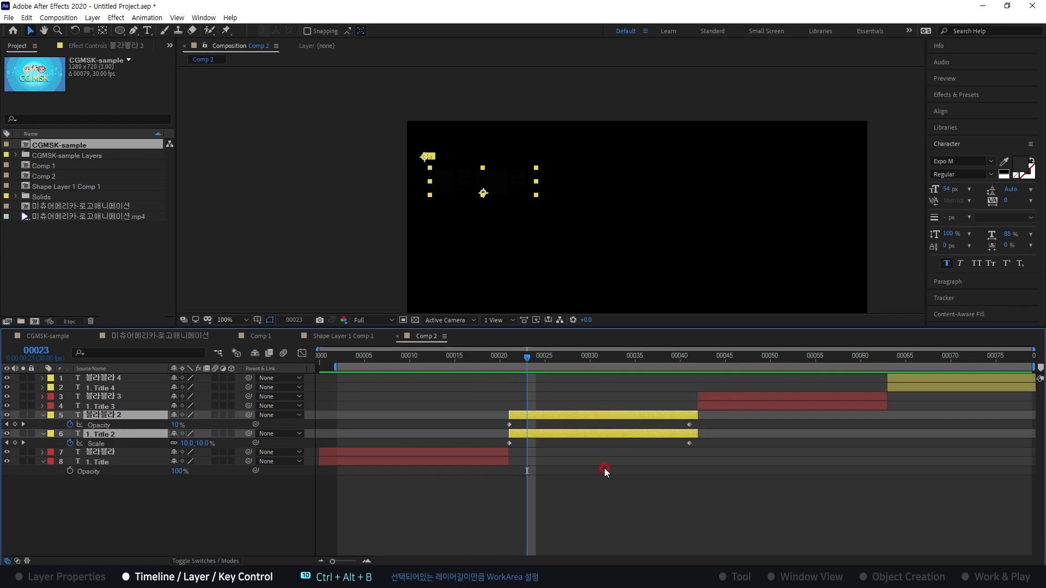
key("ctrl+alt+b")
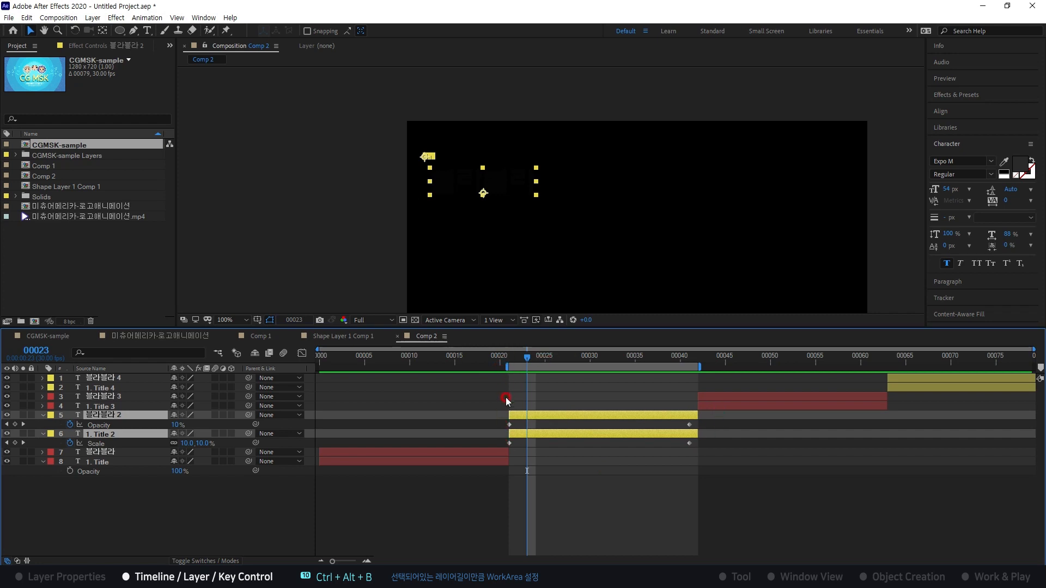
- Select only the 블라블라 3 layer and fit the work area to its duration
left_click(587, 487)
left_click(566, 415)
left_click(750, 400)
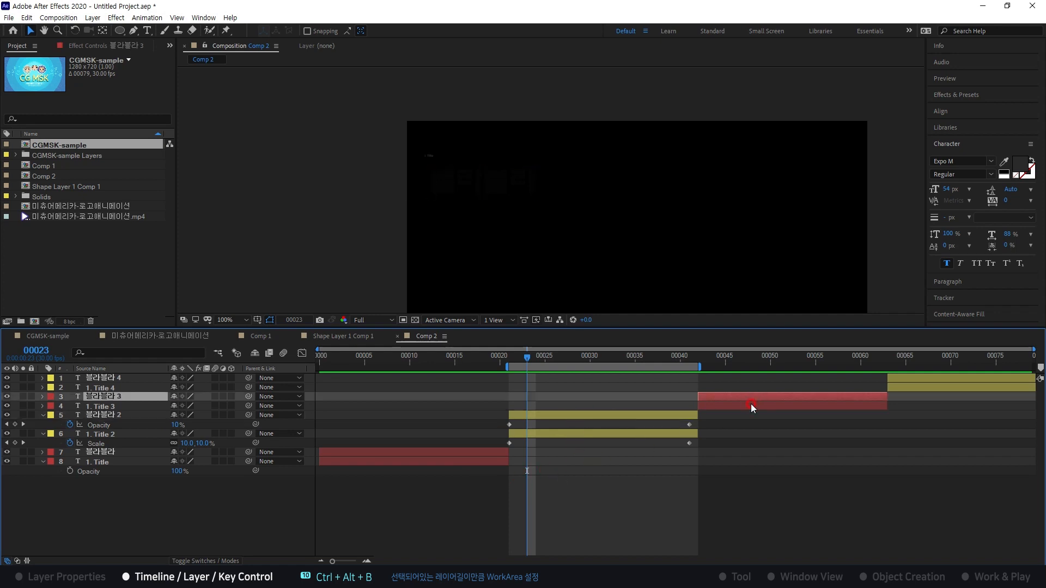
key("ctrl+alt+b")
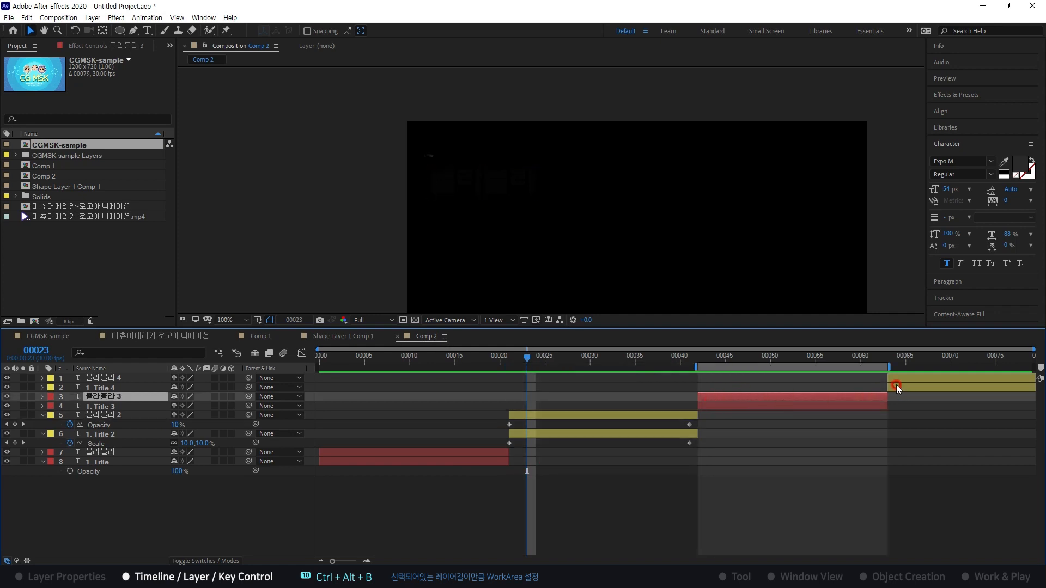
- Select the 블라블라 2 and 1. Title 3 layers together and fit the work area to their combined duration
left_click_drag(580, 483, 585, 500)
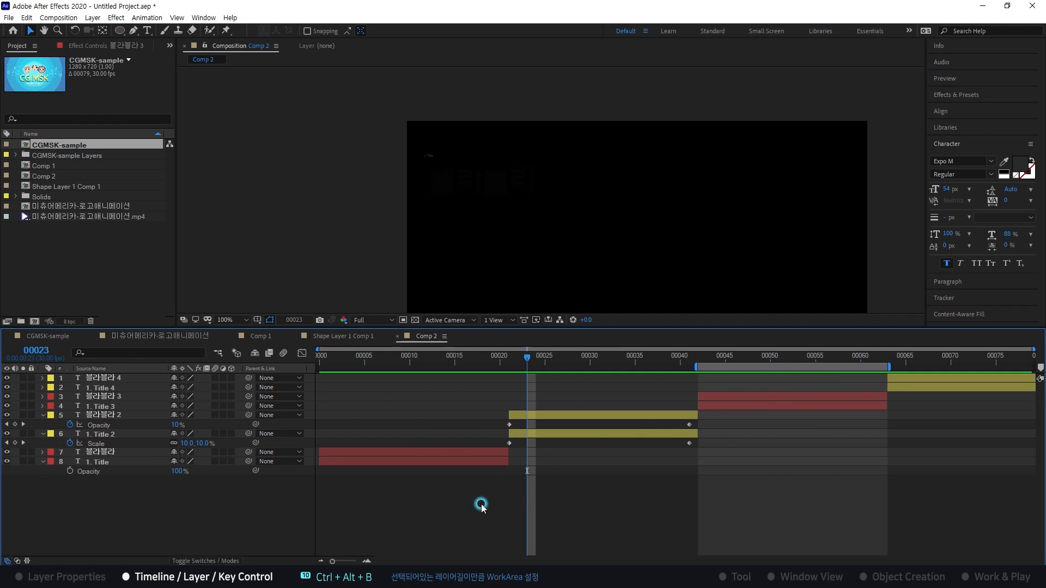
left_click(616, 416)
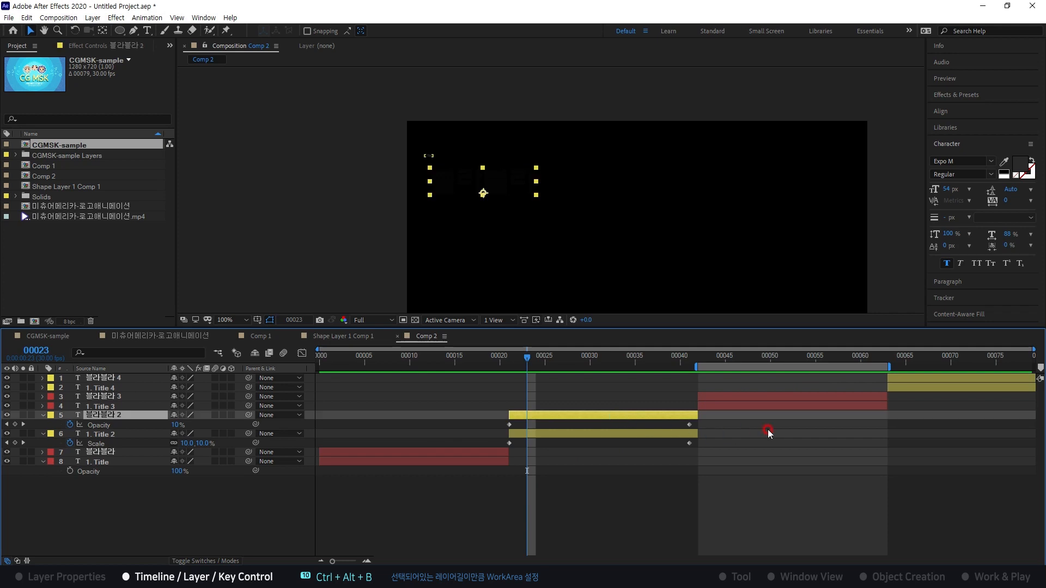
left_click(769, 402, "shift")
left_click(679, 451)
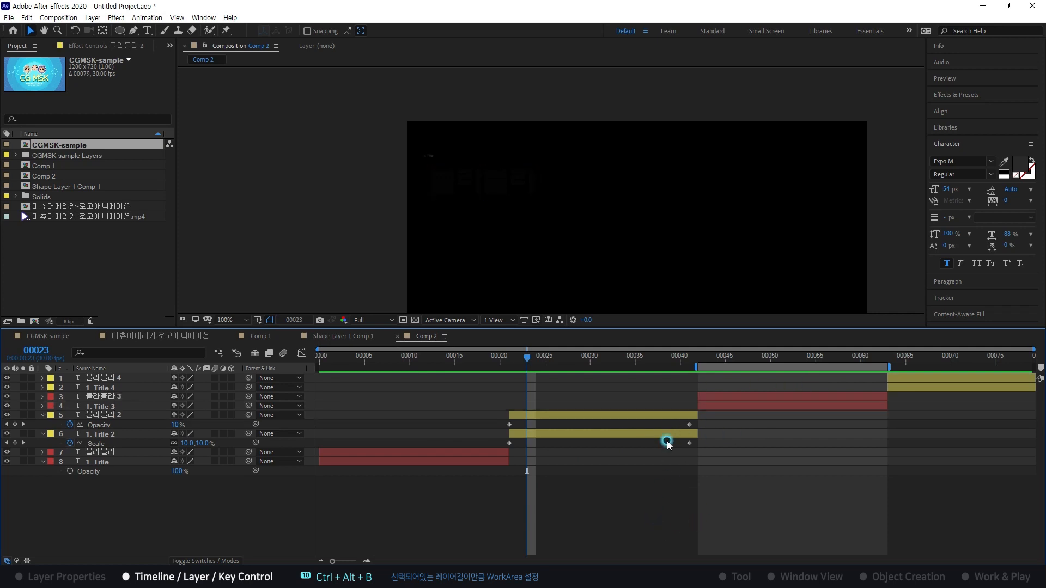
left_click(665, 415)
left_click(717, 407, "shift")
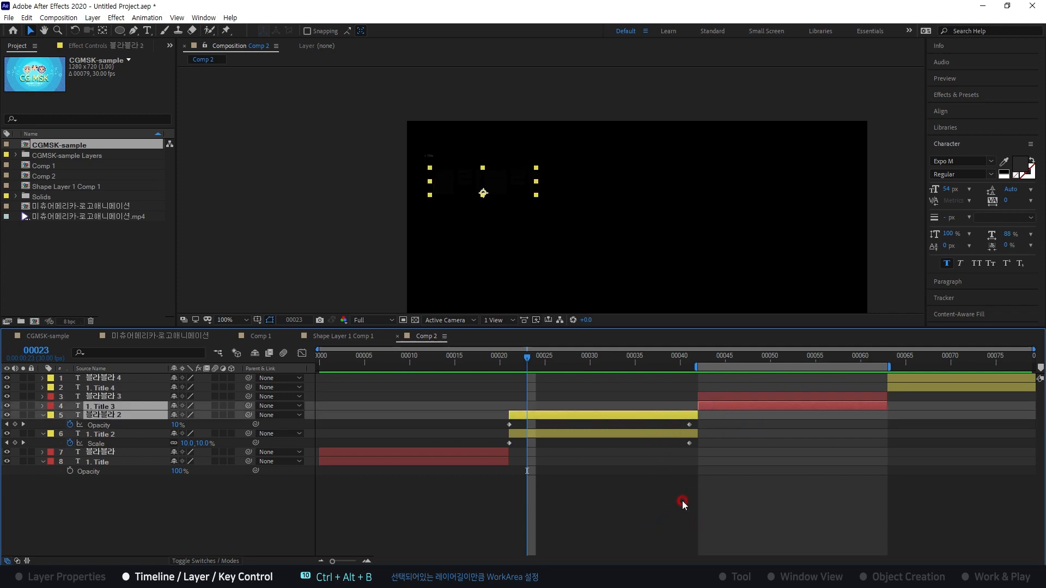
key("ctrl+alt+b")
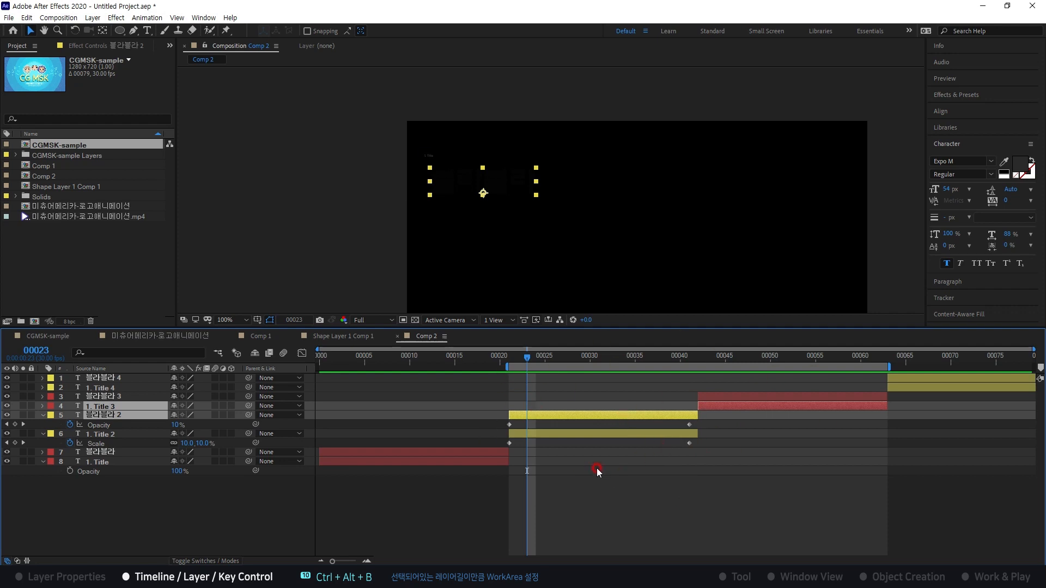
- Deselect all layers and reset the work area to the full length of Comp 2
left_click(709, 478)
left_click(650, 484)
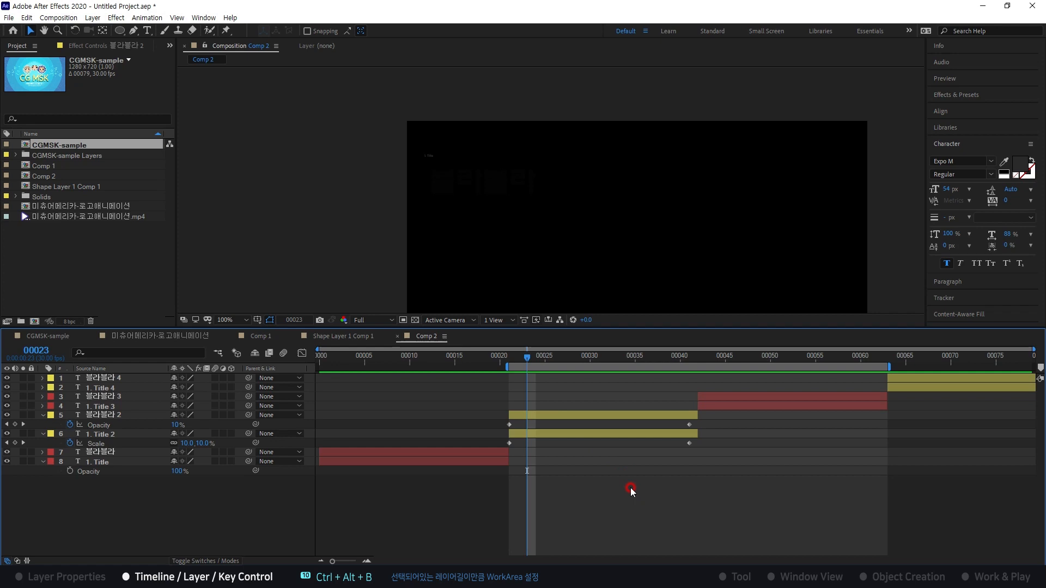
key("ctrl+alt+b")
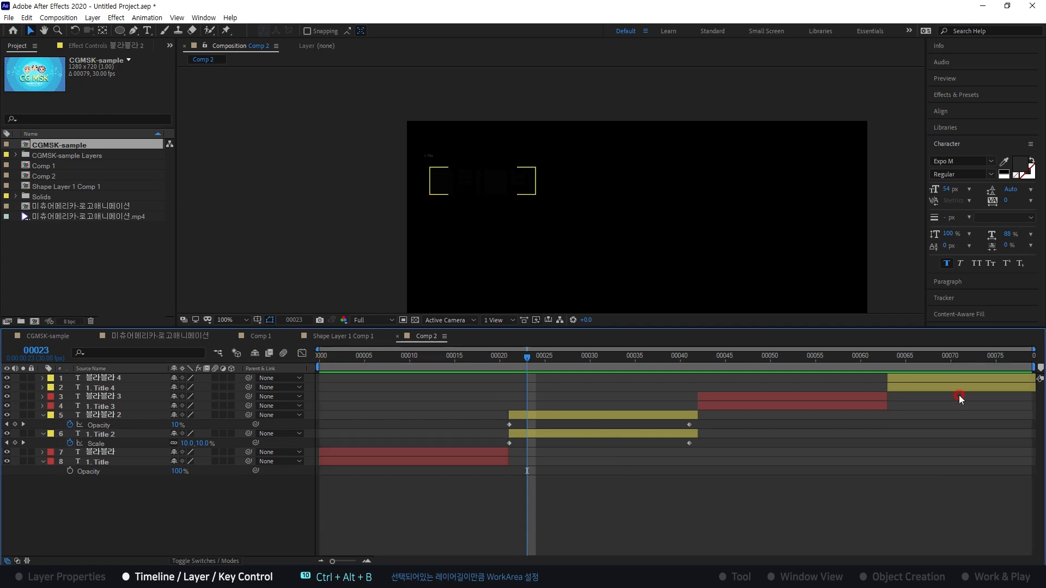
- Switch to the PureRef shortcut sheet, check the entry for aligning a layer's start or end, and return to After Effects
key("alt+Tab")
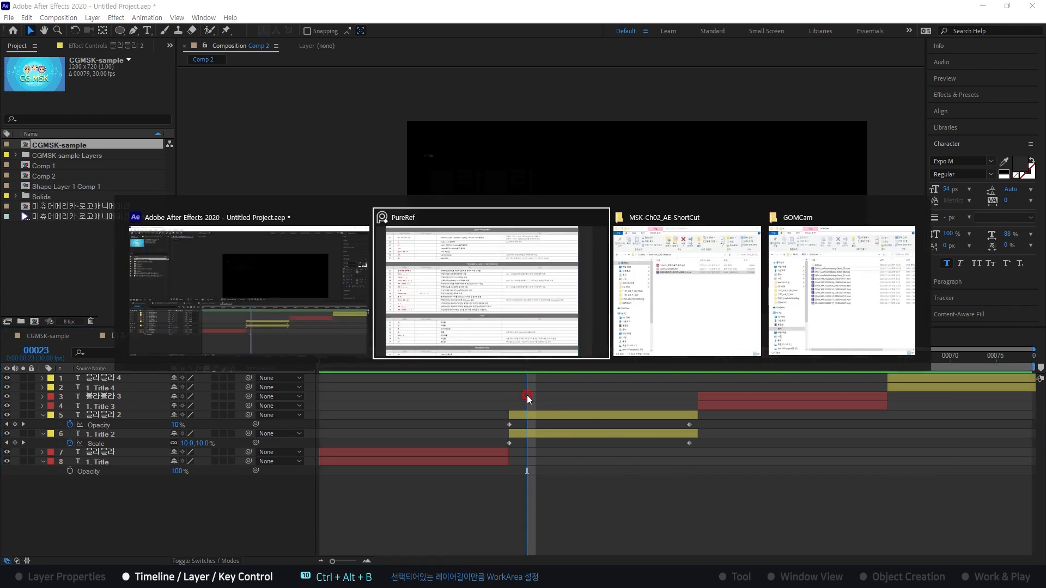
left_click(459, 274)
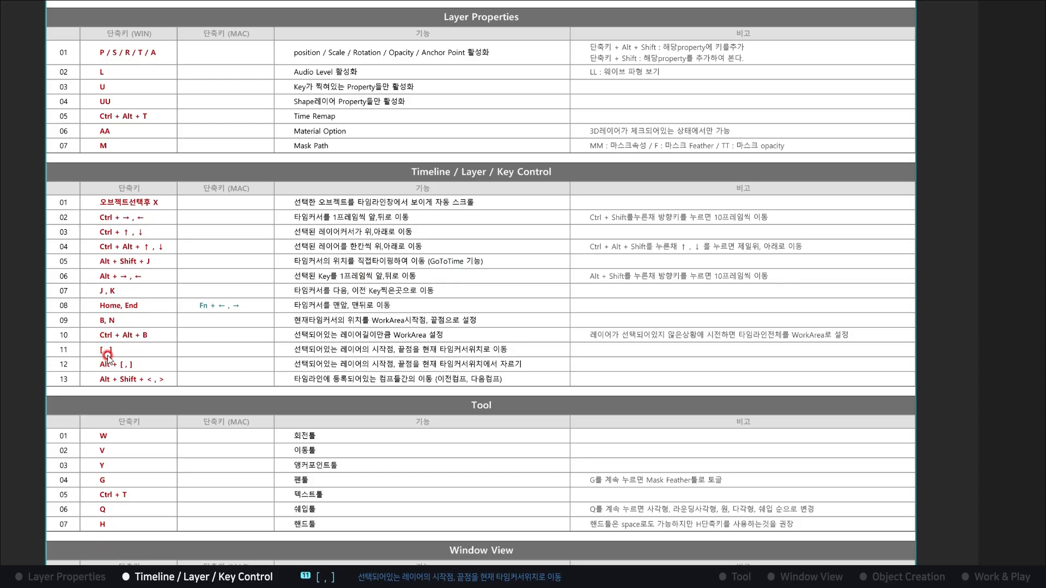
key("alt+Tab")
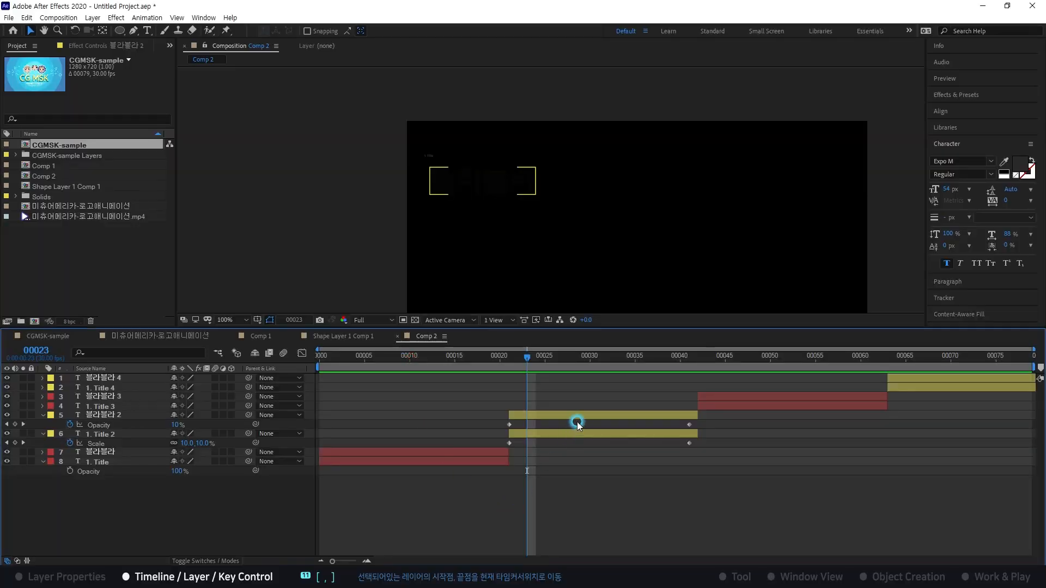
- Shift the 블라블라 2 layer so that it starts at frame 29, then so that it ends there
left_click(588, 413)
left_click_drag(541, 357, 581, 355)
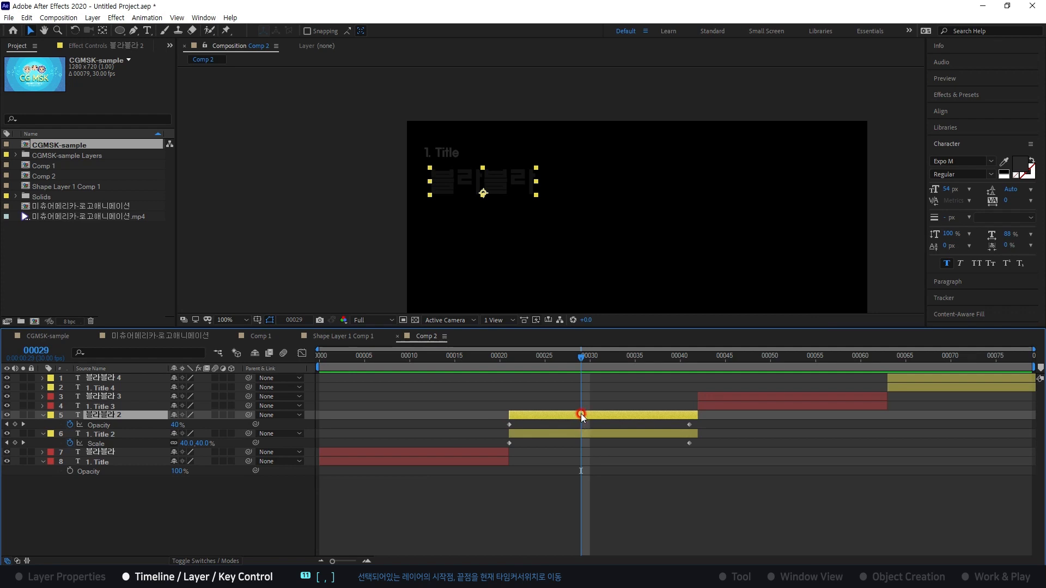
key("bracketleft")
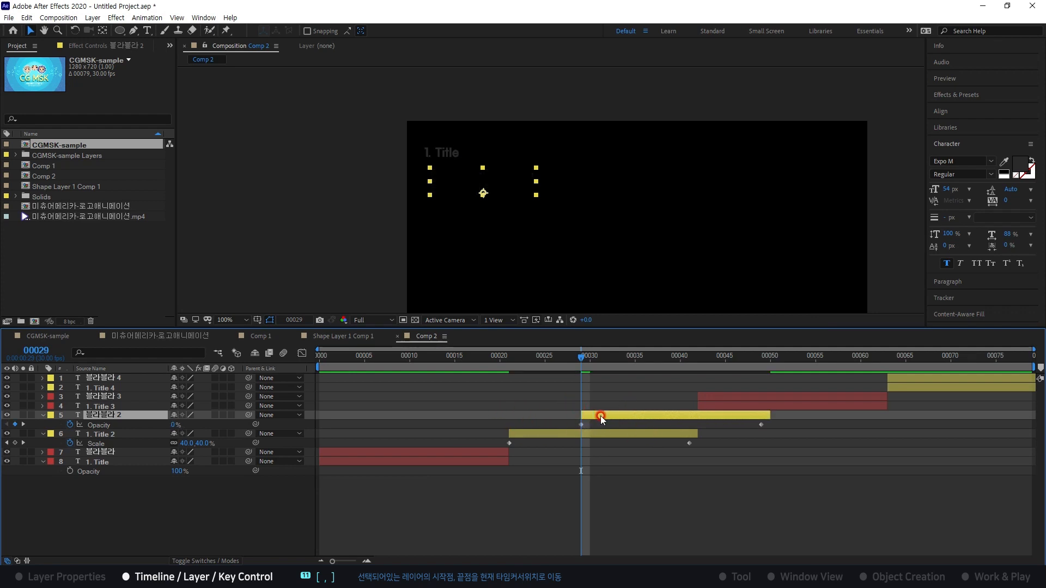
left_click(612, 406)
key("bracketright")
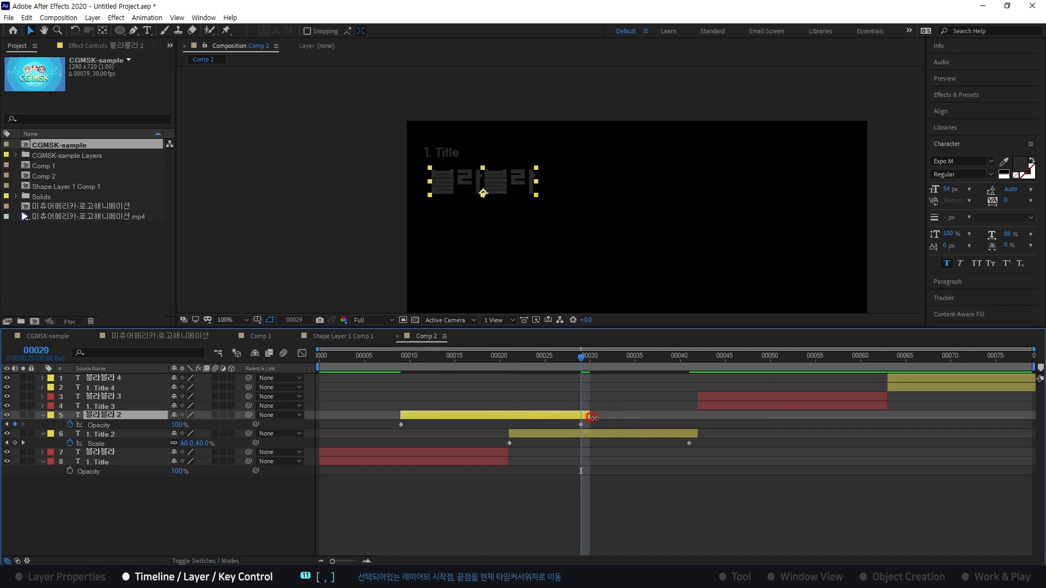
- Shift the 블라블라 2 layer so that it starts at frame 21, in line with the 1. Title 2 layer
left_click(509, 371)
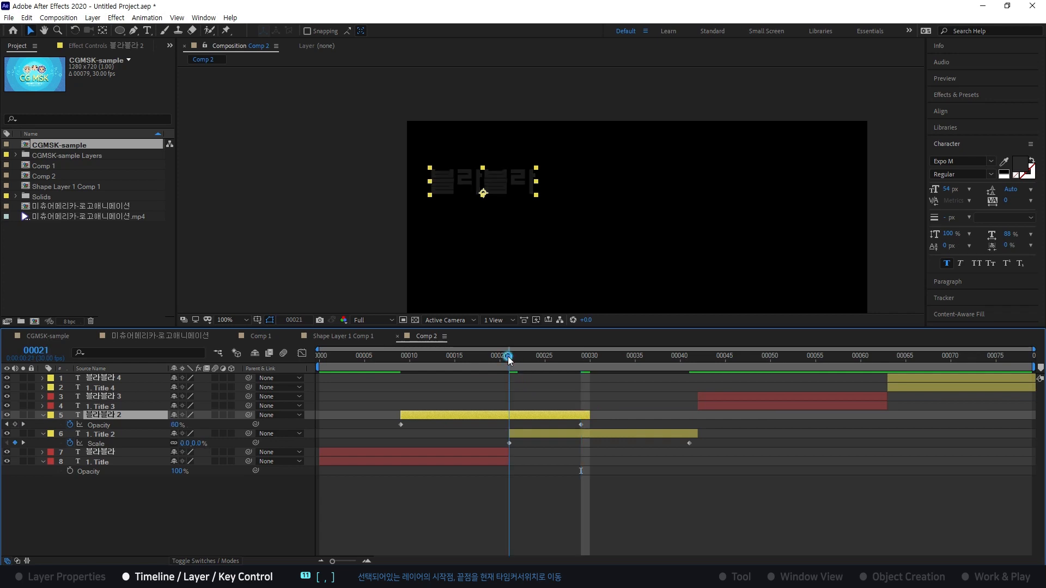
left_click(539, 430)
left_click(538, 437)
left_click(541, 420)
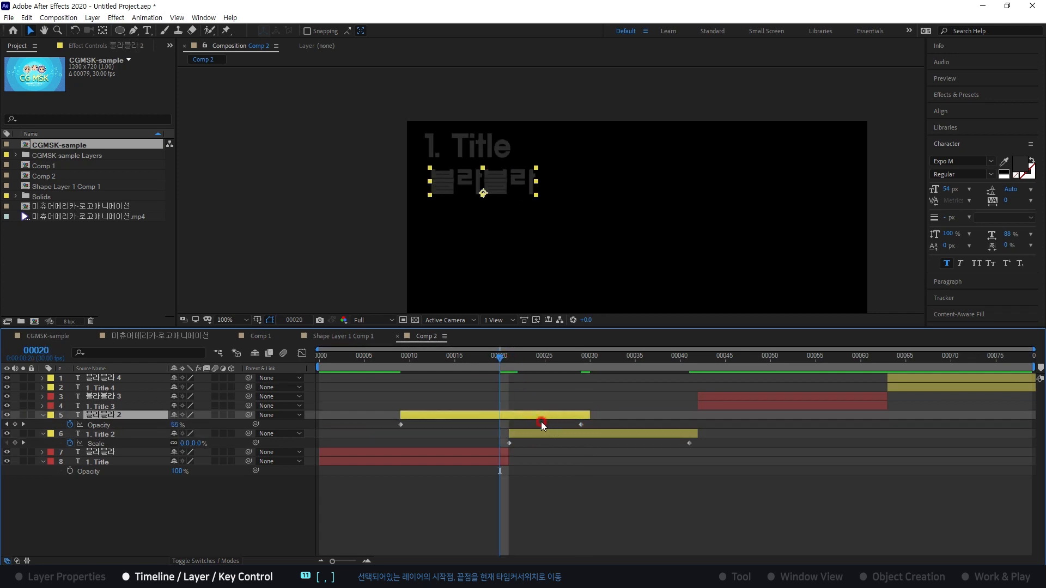
left_click(505, 426)
left_click(543, 436)
key("Page_Down")
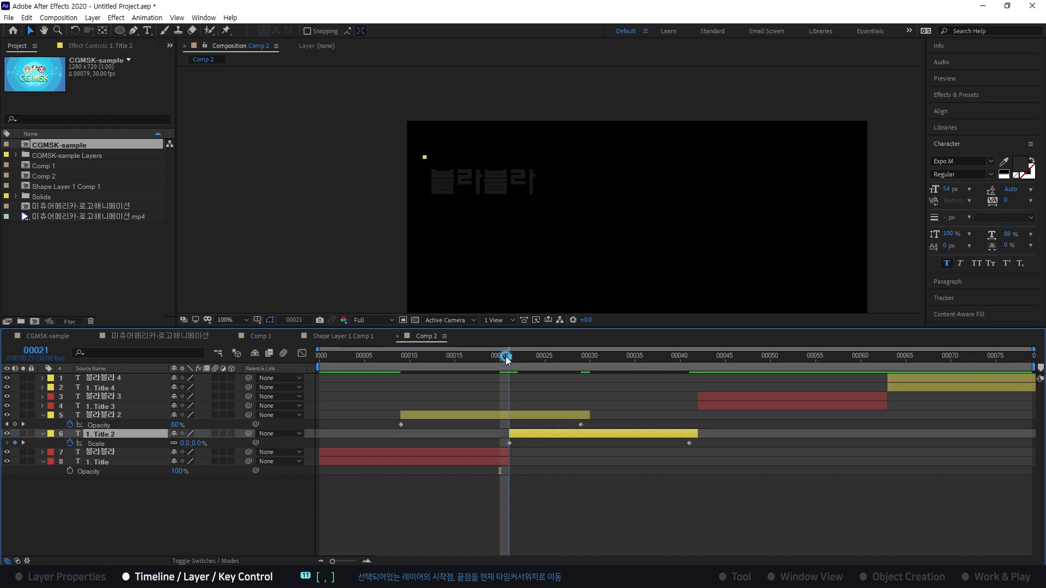
left_click(550, 417)
key("bracketleft")
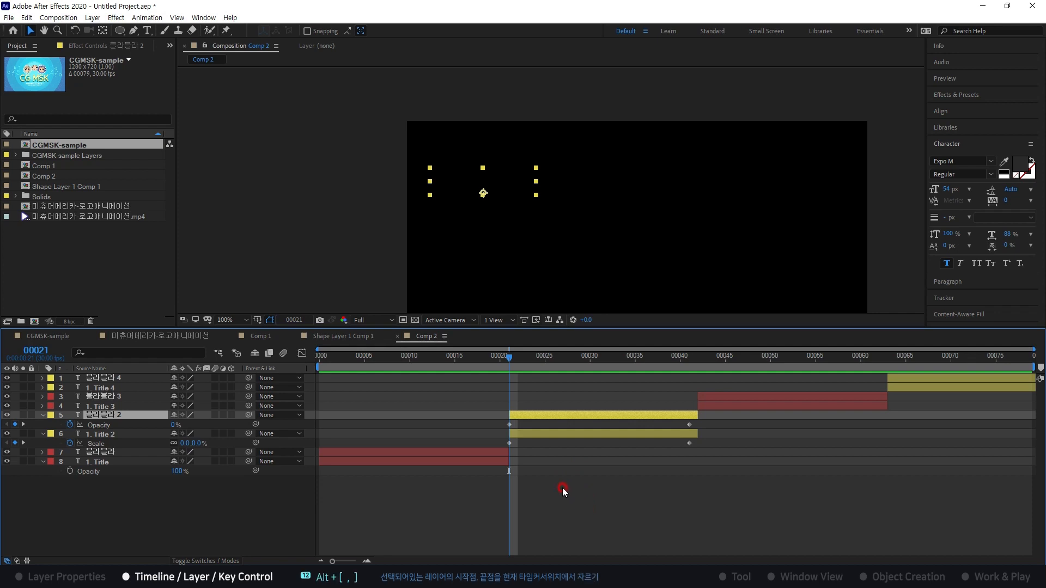
- Trim the start of the 블라블라 2 layer at frame 28
left_click_drag(520, 354, 576, 362)
key("Page_Down")
key("Page_Down")
key("Page_Down")
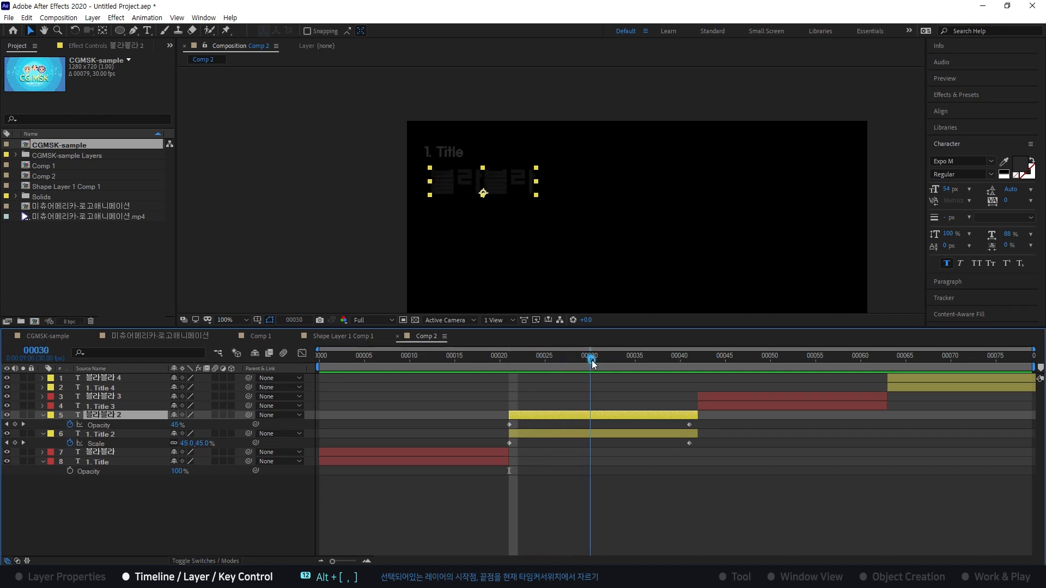
left_click(568, 380)
left_click(567, 353)
left_click(573, 416)
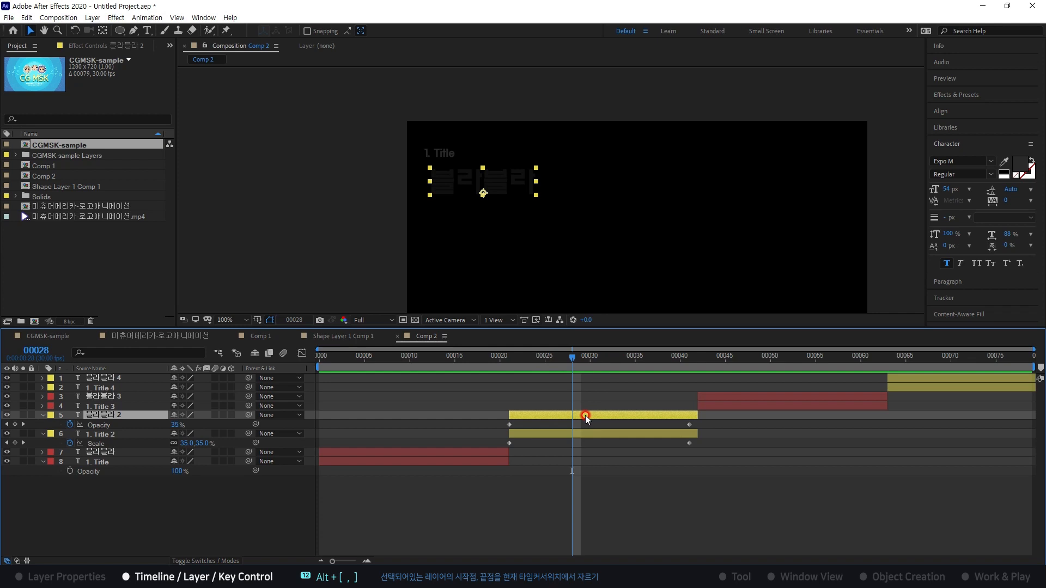
key("alt+bracketleft")
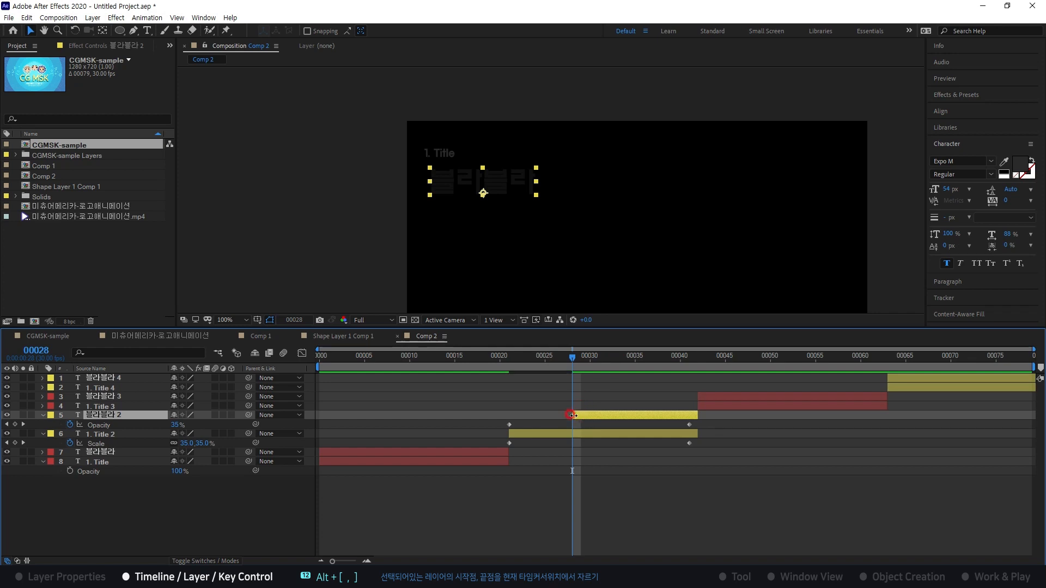
- Undo the trim, try shifting the whole 블라블라 2 layer to start at frame 28, and undo that shift
key("ctrl+z")
key("bracketleft")
key("ctrl+z")
- Trim the 블라블라 2 layer's start at frame 28 and its end at frame 35
key("alt+bracketleft")
left_click_drag(583, 357, 635, 356)
key("alt+bracketright")
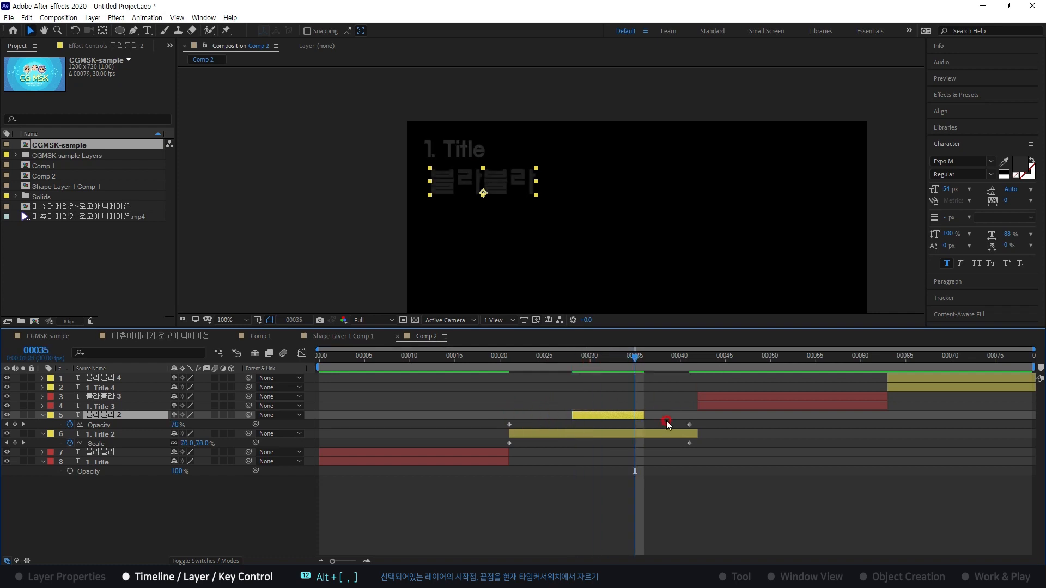
- Extend the 블라블라 2 layer's end to frame 41 and its start back to frame 21
left_click(681, 365)
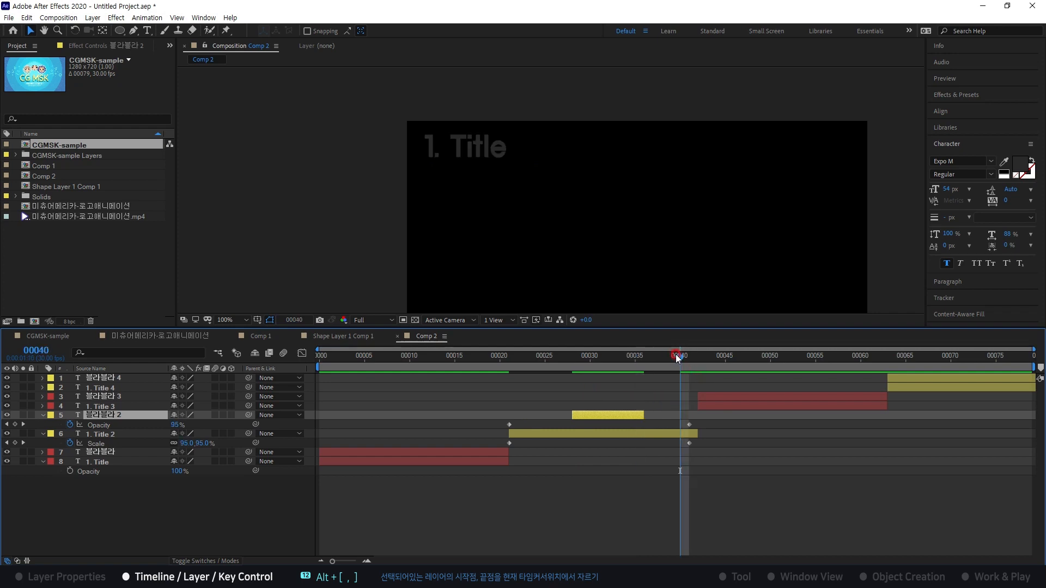
left_click(687, 357)
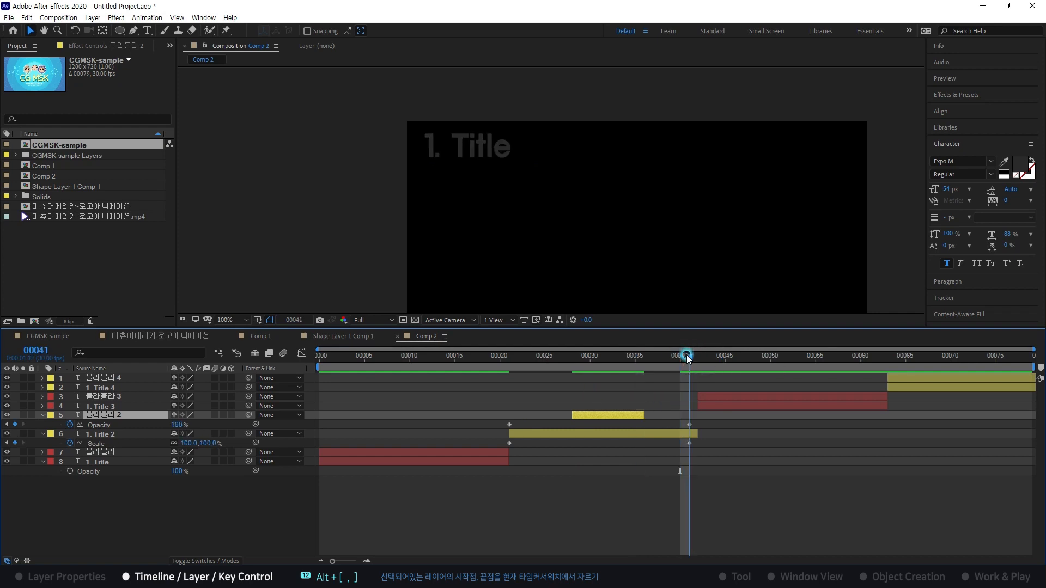
key("alt+bracketright")
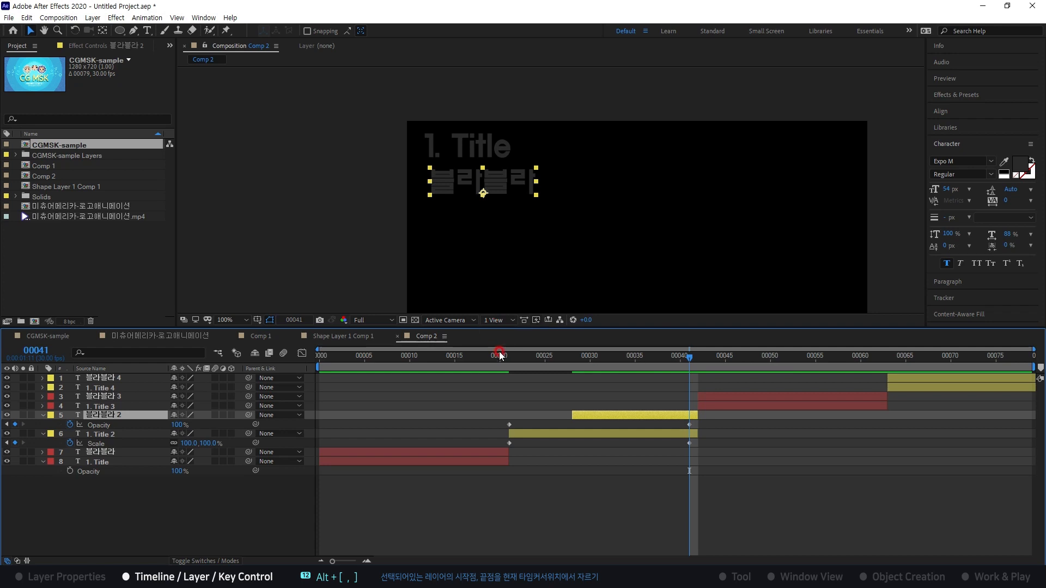
left_click(498, 356)
left_click(518, 355)
left_click_drag(518, 355, 509, 356)
key("alt+bracketleft")
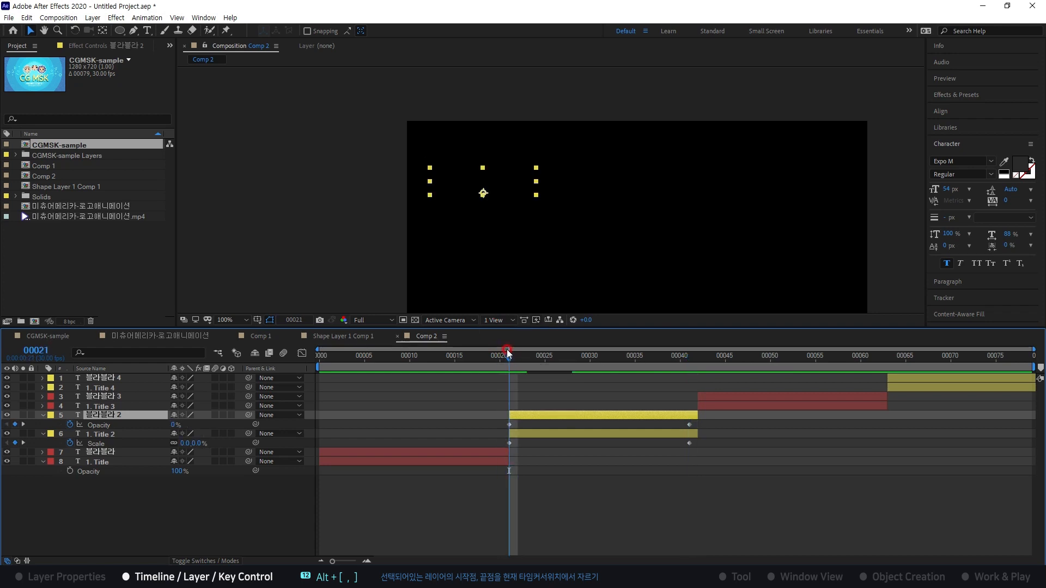
- Switch to the PureRef shortcut sheet, check the entry for moving between timeline compositions, and return to After Effects
key("alt+Tab")
mouse_move(154, 371)
left_mouse_down()
mouse_move(193, 373)
mouse_move(124, 327)
mouse_move(108, 384)
mouse_move(164, 381)
left_mouse_up()
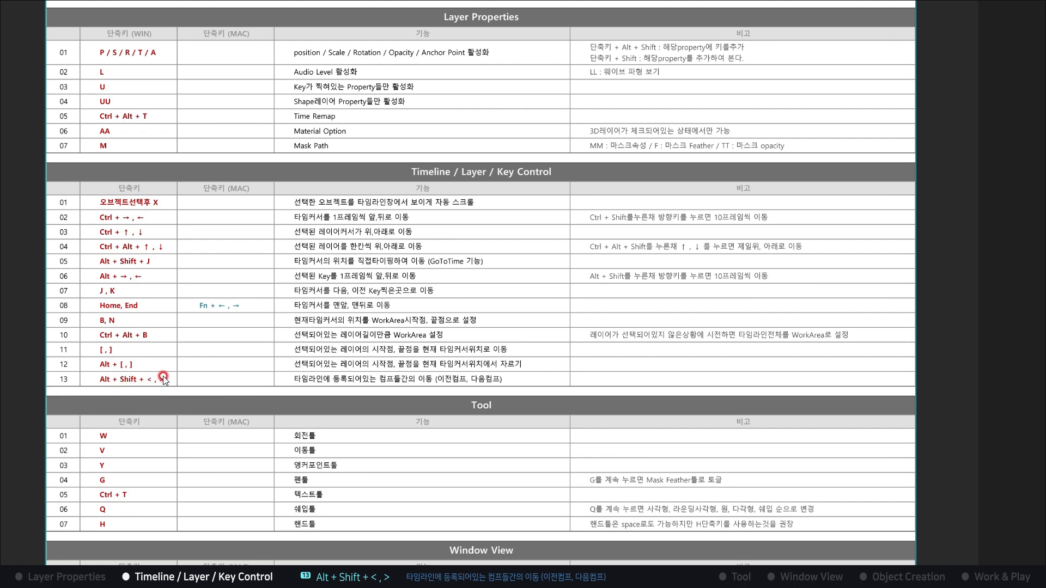
left_click_drag(257, 402, 260, 339)
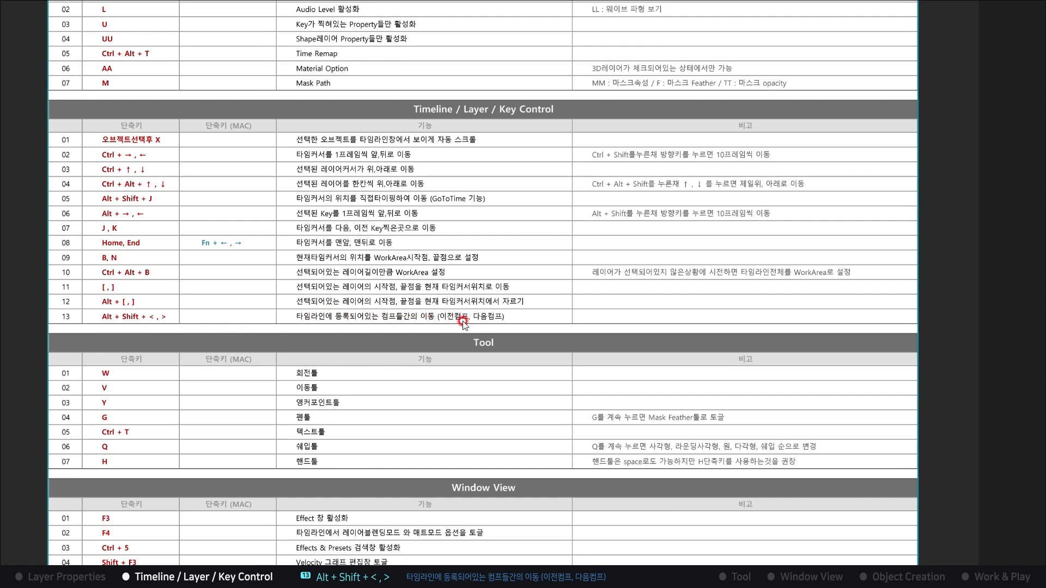
key("alt+Tab")
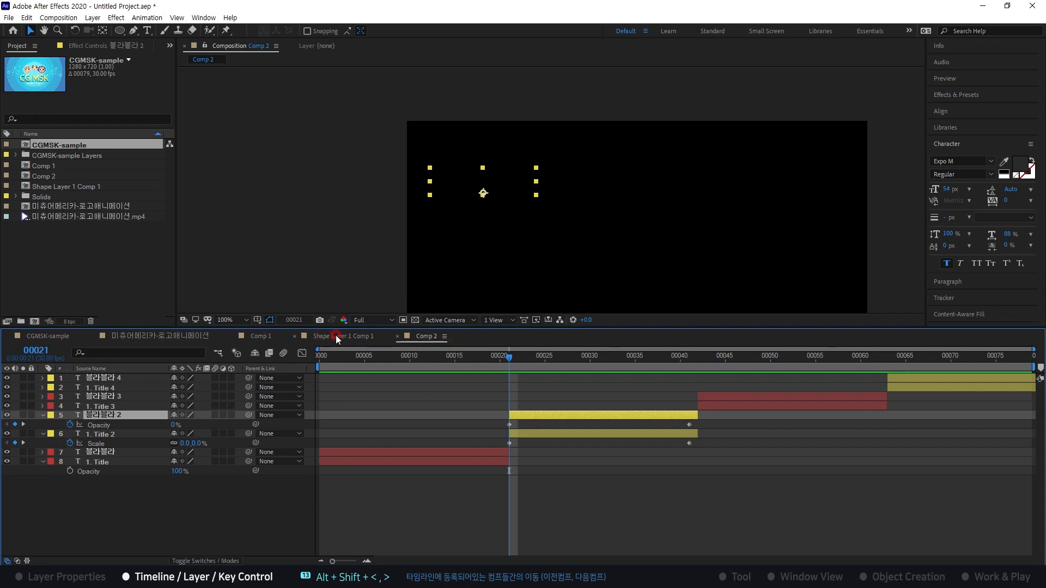
- Step back through the open compositions from Comp 2 to CGMSK-sample
key("alt+shift+comma")
key("alt+shift+comma")
key("alt+shift+comma")
key("alt+shift+comma")
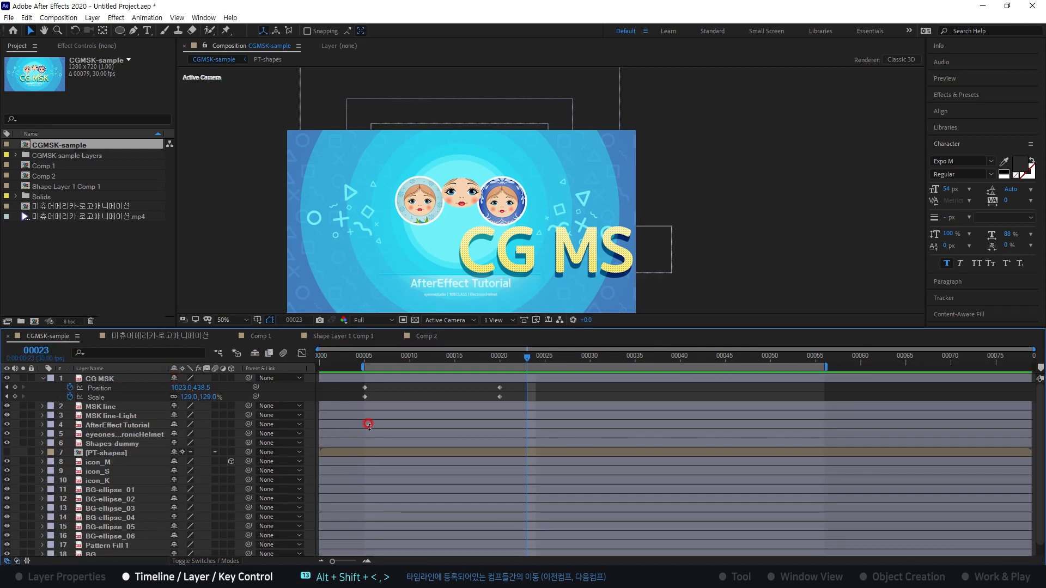
- Cycle forward through the open timeline compositions and back again
key("alt+shift+period")
key("alt+shift+period")
key("alt+shift+period")
key("alt+shift+period")
key("alt+shift+period")
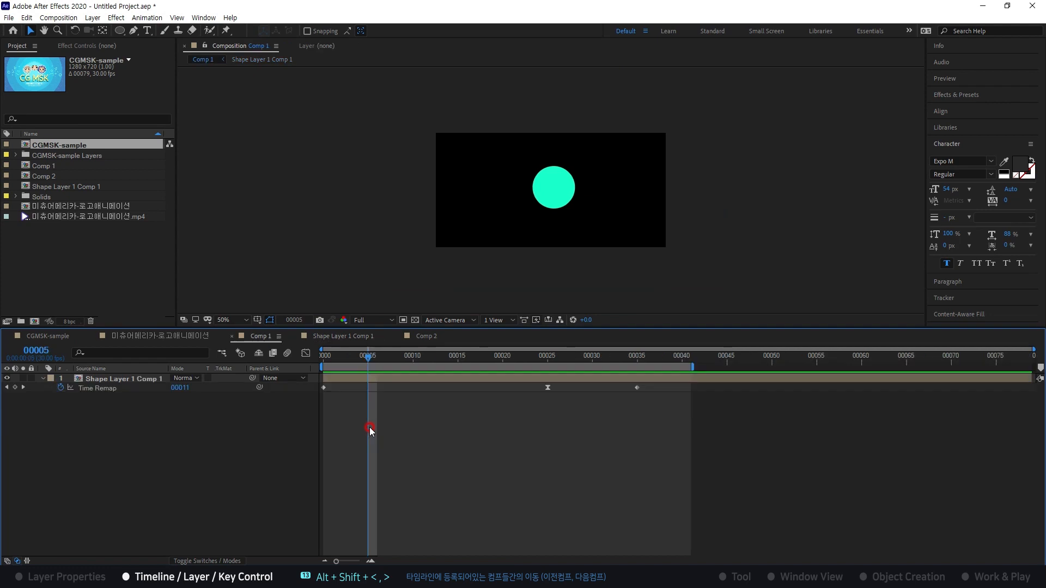
key("alt+shift+comma")
key("alt+shift+comma")
key("alt+shift+comma")
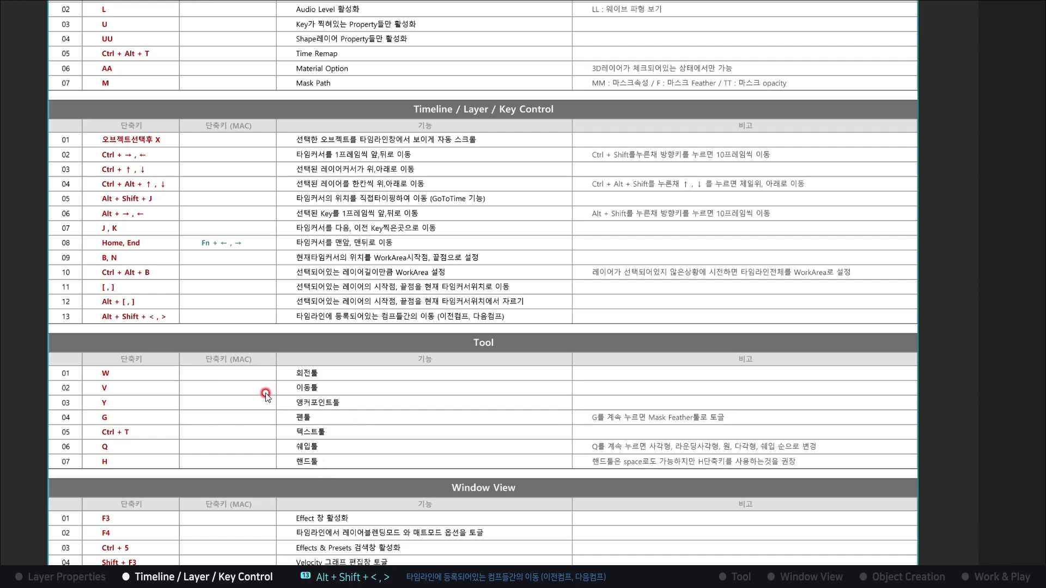
- Look over the Tool section of the PureRef shortcut sheet and return to After Effects in the CGMSK-sample composition
scroll(454, 391, "down", 4)
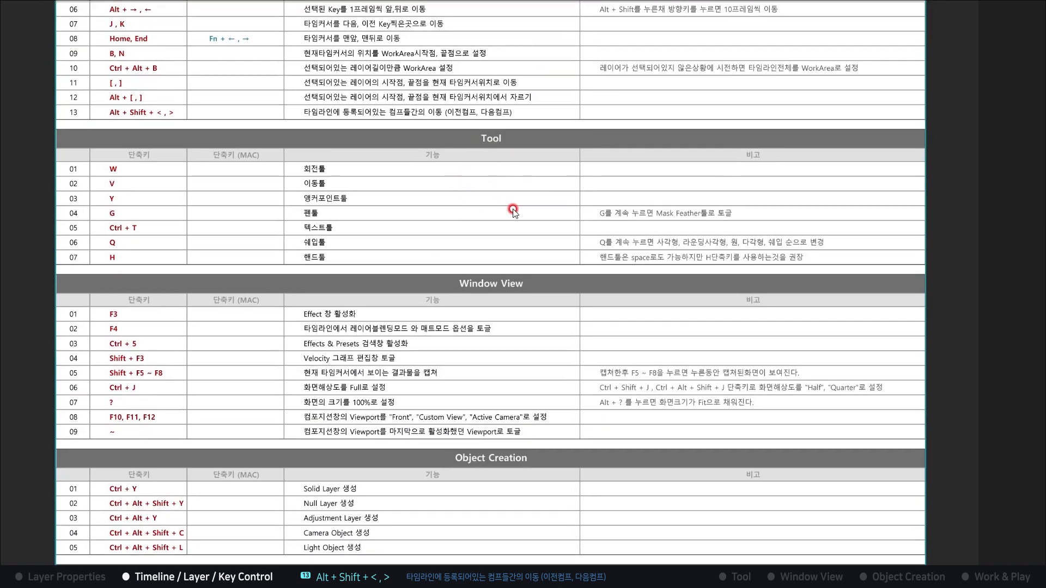
key("alt+Tab")
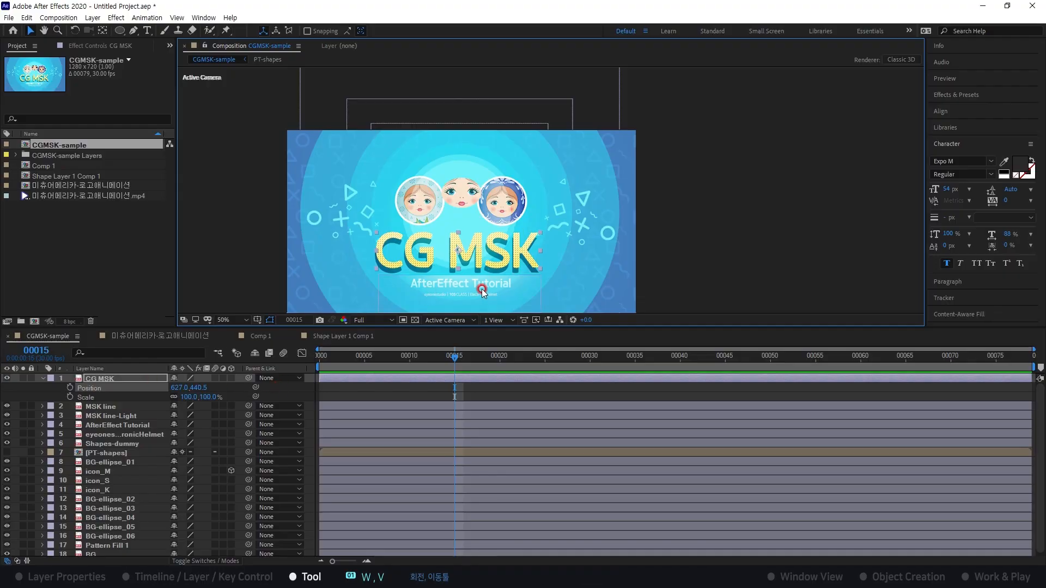
- Move the CG MSK layer toward the left of the composition with the Selection tool and rotate it slightly with the Rotation tool
left_click_drag(519, 236, 495, 231)
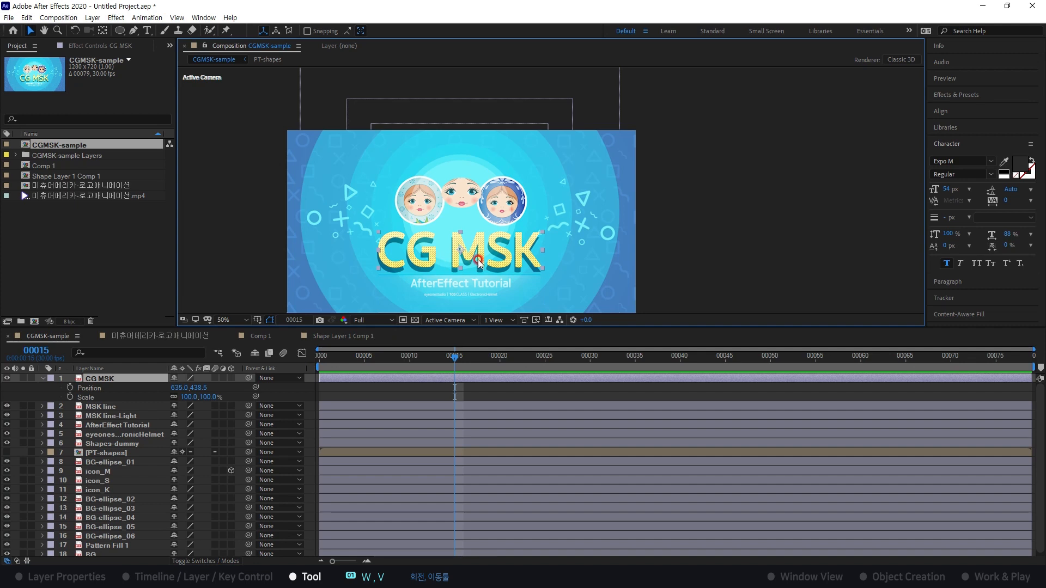
left_click_drag(479, 250, 425, 242)
left_click(77, 32)
left_click_drag(430, 240, 422, 228)
- Move the CG MSK layer up to about 385, 216.5 with the Selection tool and rotate it further with the Rotation tool
left_click(30, 31)
left_click_drag(436, 228, 420, 168)
left_click(75, 30)
left_click_drag(432, 187, 428, 181)
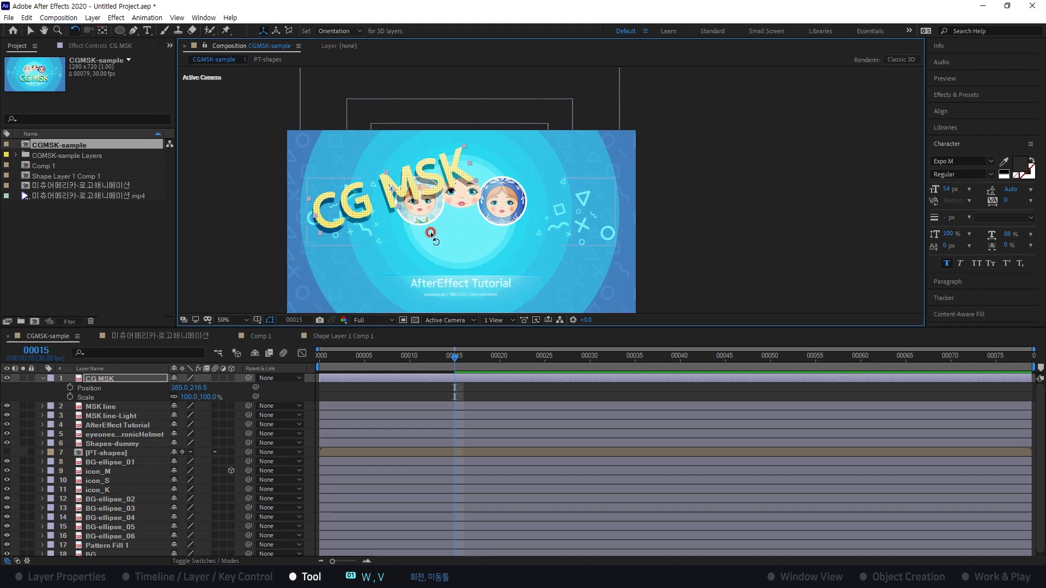
- Undo the recent moves and rotations of the CG MSK layer
left_click_drag(440, 259, 462, 211)
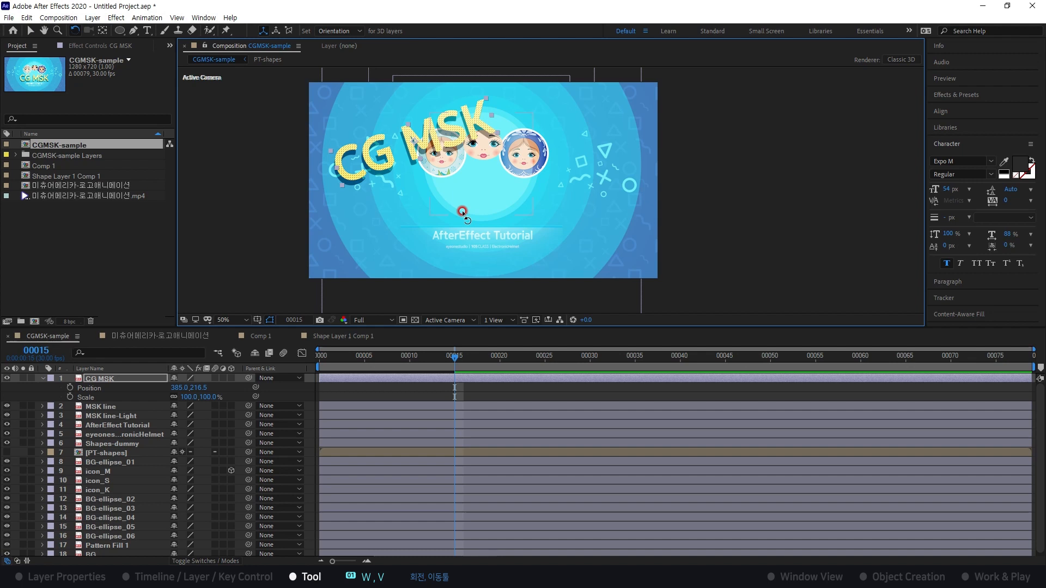
key("ctrl+z")
key("ctrl+z")
key("ctrl+z")
key("ctrl+z")
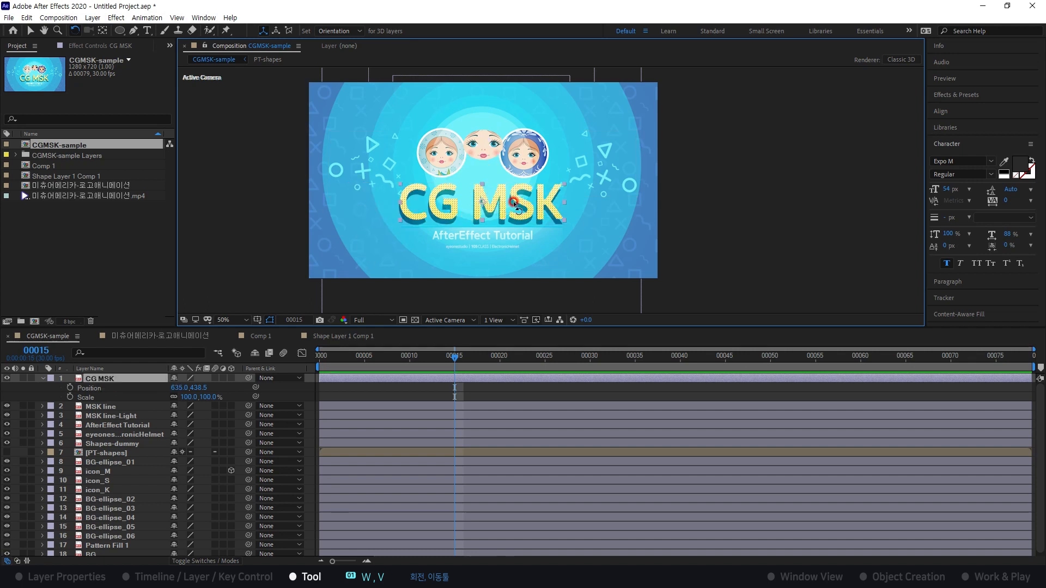
- Alternate between the Selection and Rotation tools to rotate the CG MSK layer and move it to about 629, 454.5
key("v")
left_click_drag(502, 201, 437, 239)
key("w")
key("v")
key("w")
key("v")
key("w")
left_click_drag(437, 232, 433, 212)
key("v")
left_click_drag(391, 237, 454, 209)
key("w")
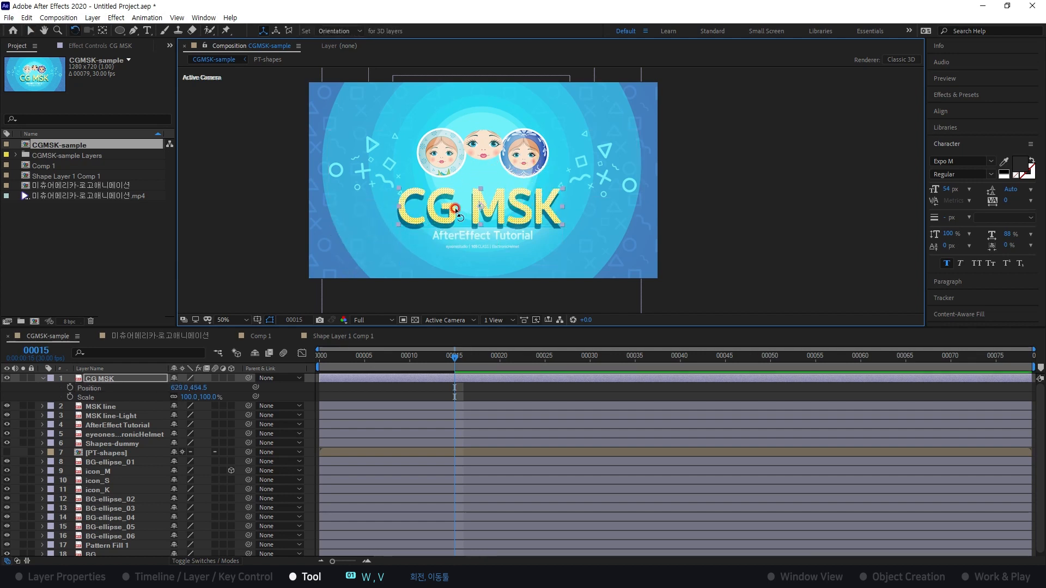
- Check the anchor point tool in the shortcut sheet, return to After Effects and move the CG MSK layer to about 664, 417.5
key("alt+Tab")
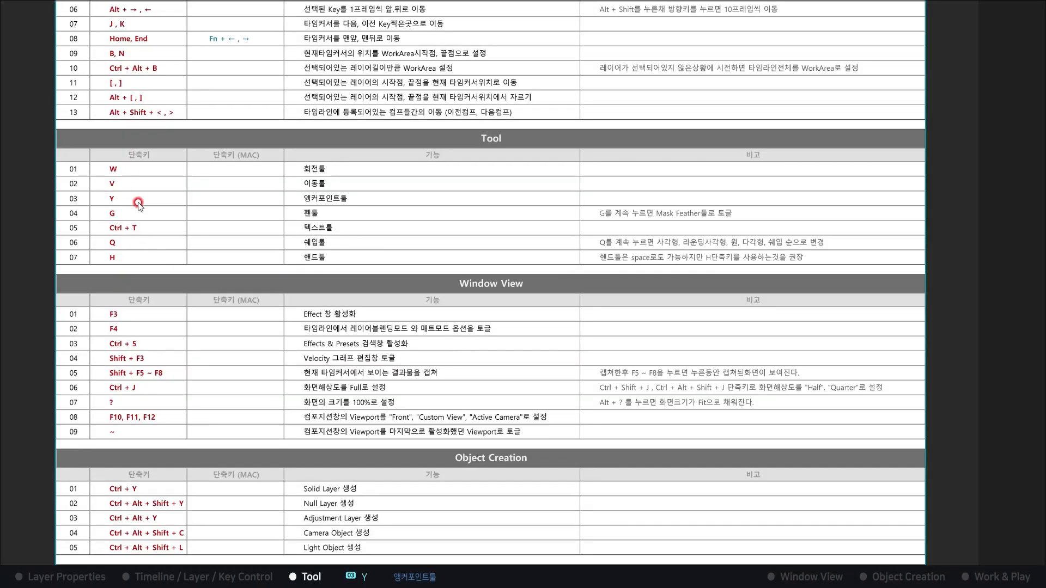
key("alt+Tab")
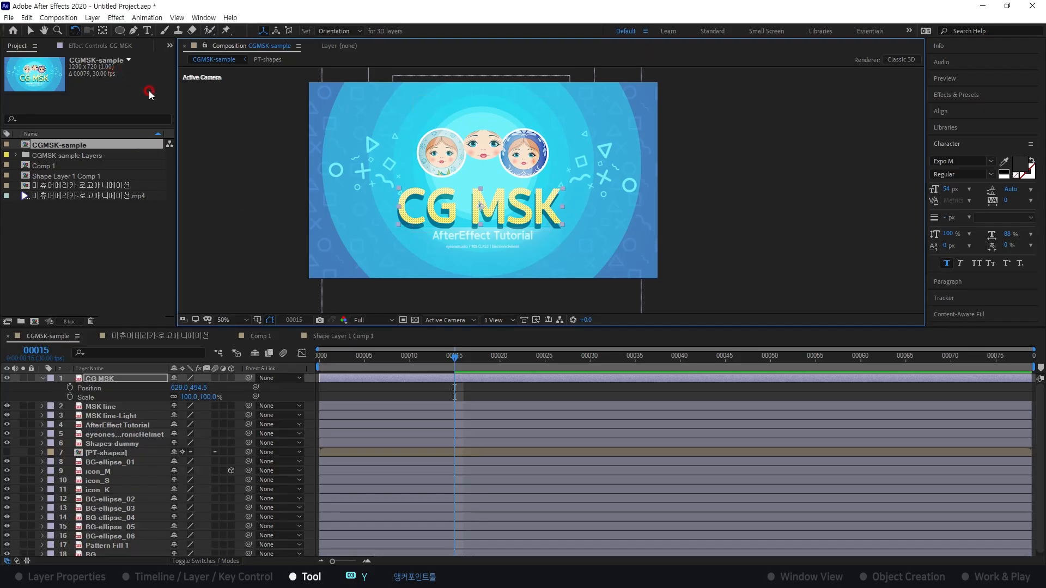
scroll(489, 206, "up", 2)
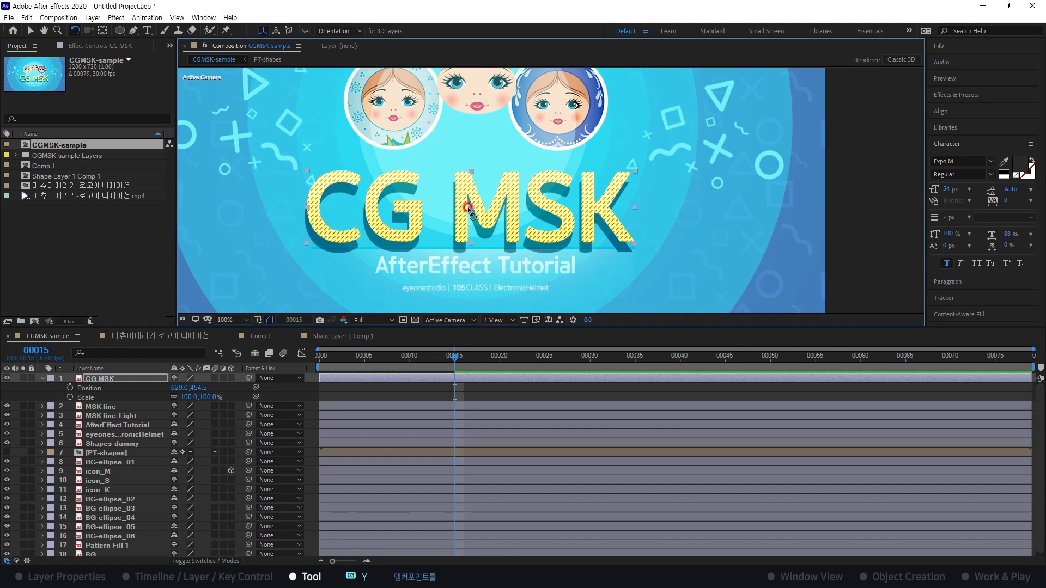
key("v")
left_click_drag(506, 209, 525, 189)
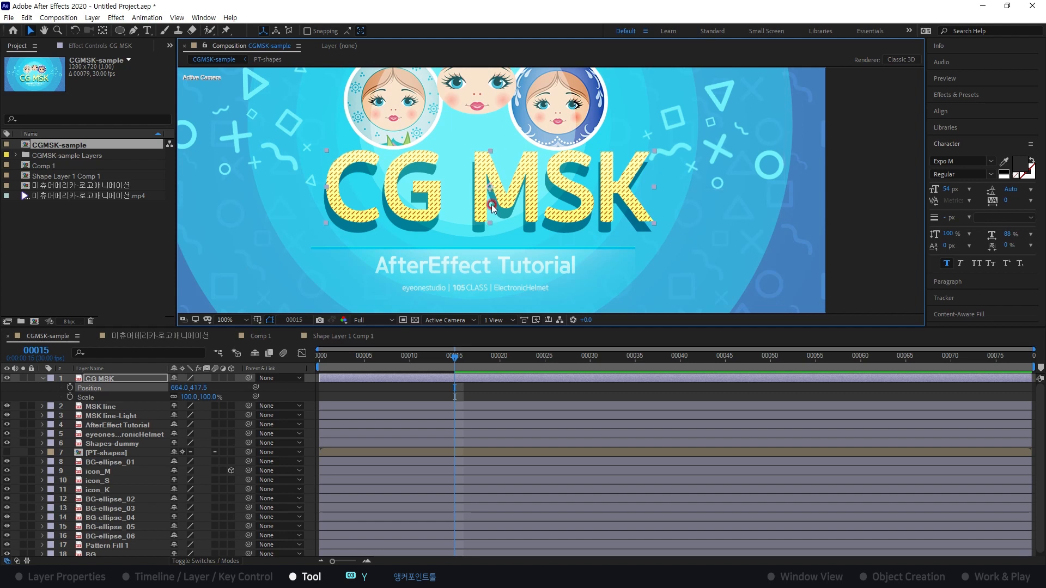
- Try scaling the CG MSK layer by its bounding box handles and undo the scaling
left_click_drag(654, 151, 498, 152)
key("ctrl+z")
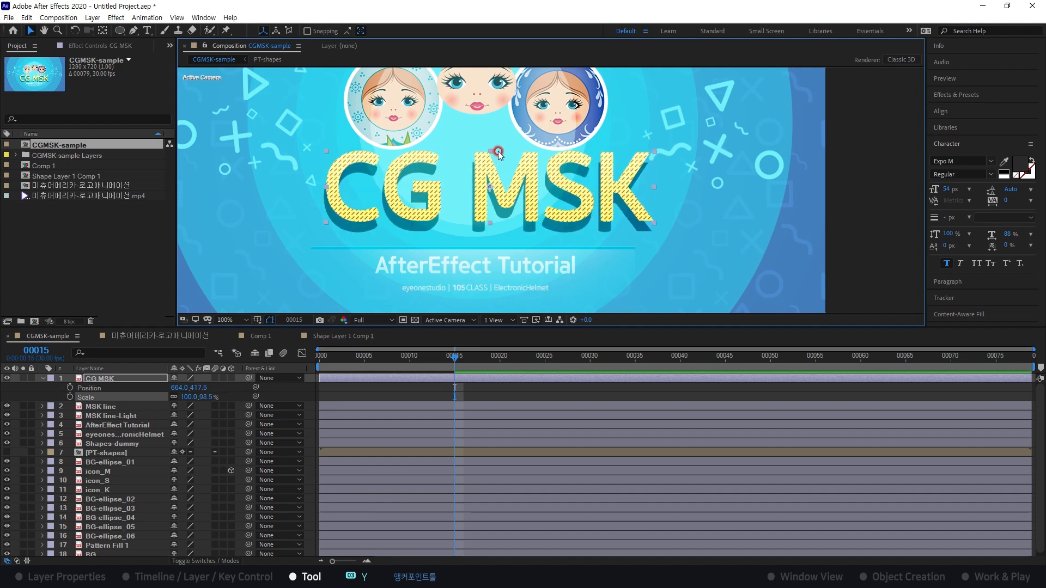
key("ctrl+z")
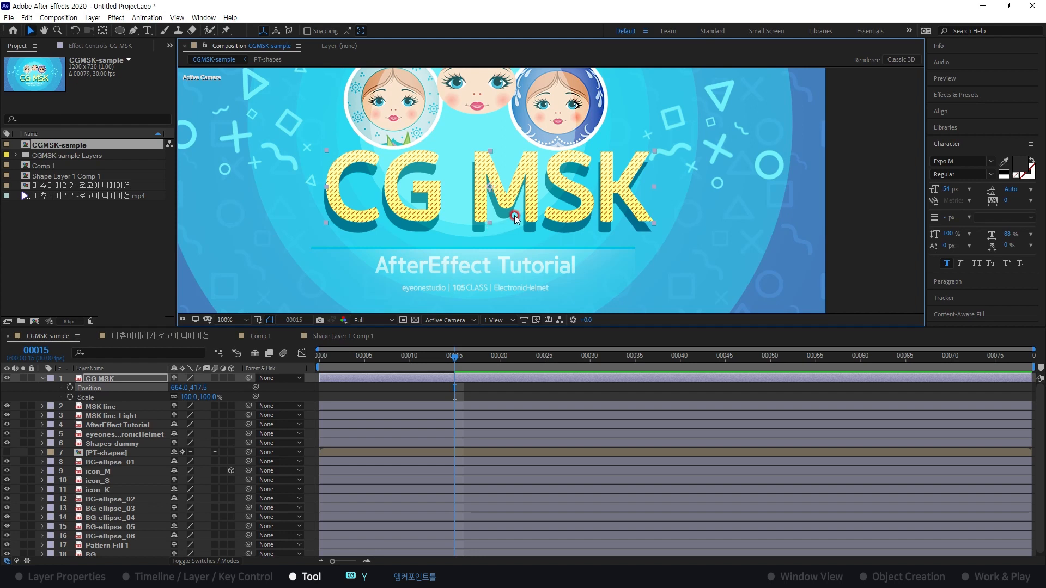
- Move the CG MSK layer's anchor point to the bottom centre of the text, at 664, 484, with the Pan Behind tool
left_click(101, 31)
key("y")
left_click_drag(489, 216, 508, 228)
left_click_drag(494, 227, 473, 221)
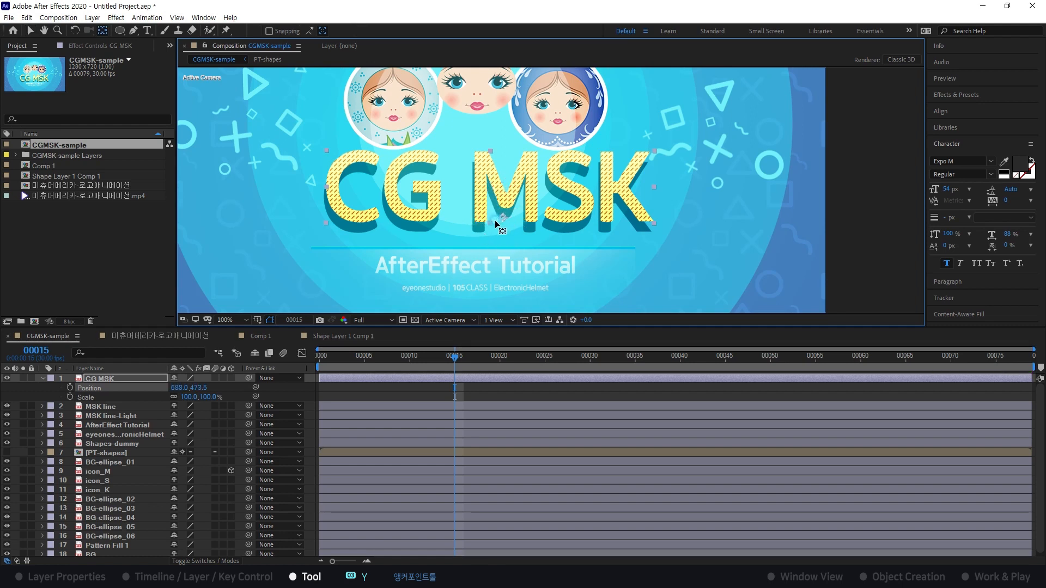
left_click(489, 226)
scroll(482, 229, "up", 1)
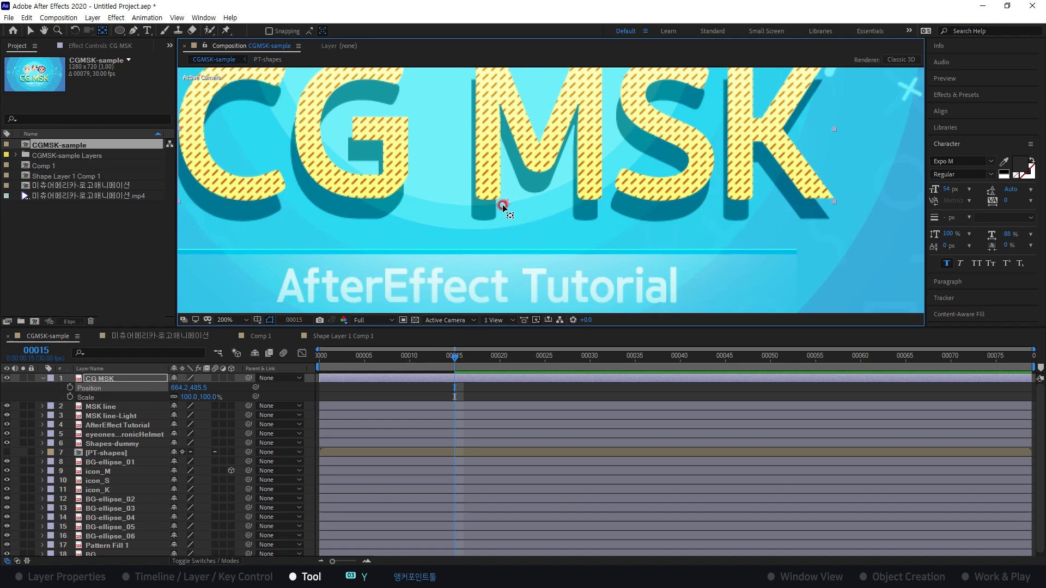
mouse_move(507, 203)
left_mouse_down()
mouse_move(485, 218)
mouse_move(505, 201)
left_mouse_up()
scroll(508, 214, "down", 2)
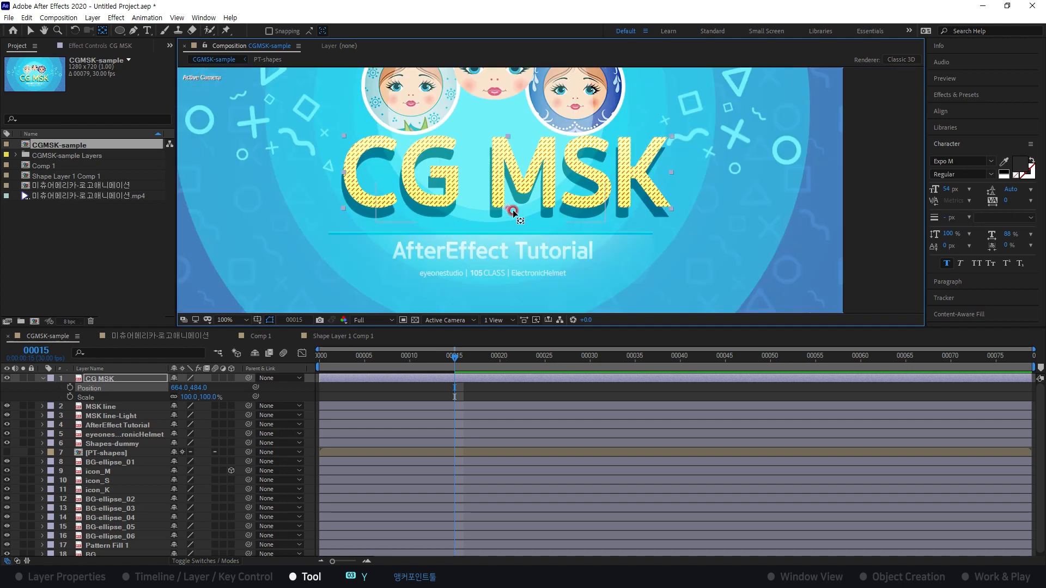
mouse_move(508, 201)
left_mouse_down()
mouse_move(507, 140)
mouse_move(674, 136)
mouse_move(512, 172)
mouse_move(500, 205)
mouse_move(482, 177)
mouse_move(511, 212)
mouse_move(508, 181)
mouse_move(509, 210)
left_mouse_up()
- Try squashing the CG MSK layer vertically to about 86.5% from its top edge with the Selection tool
left_click(523, 176)
key("v")
left_click(509, 136)
mouse_move(509, 137)
left_mouse_down()
mouse_move(515, 207)
mouse_move(522, 146)
left_mouse_up()
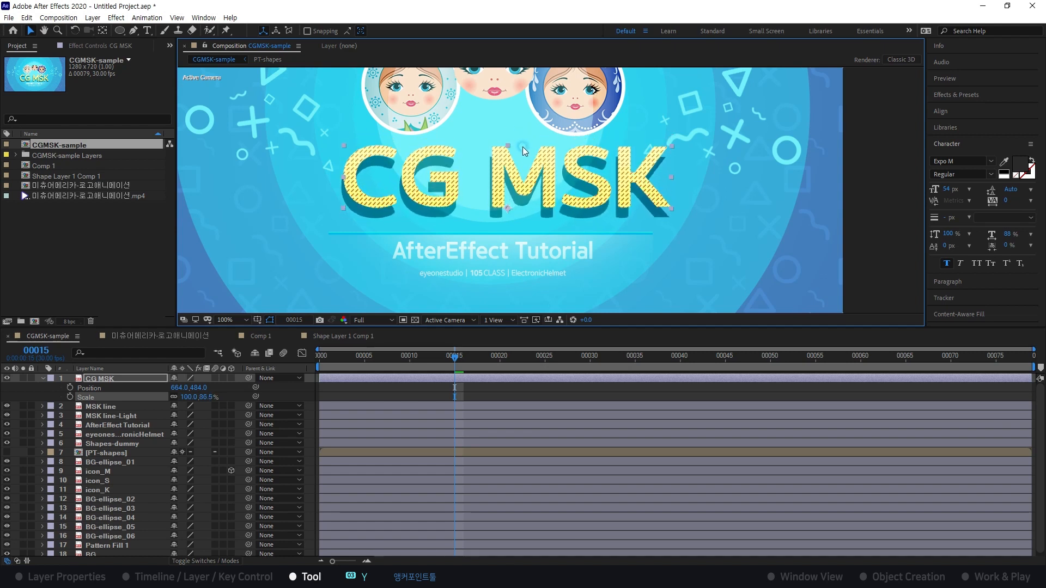
left_click(598, 155)
- Move the CG MSK layer's anchor point back to the centre of the text, at 664, 417.5, with the Pan Behind tool
key("y")
left_click(524, 188)
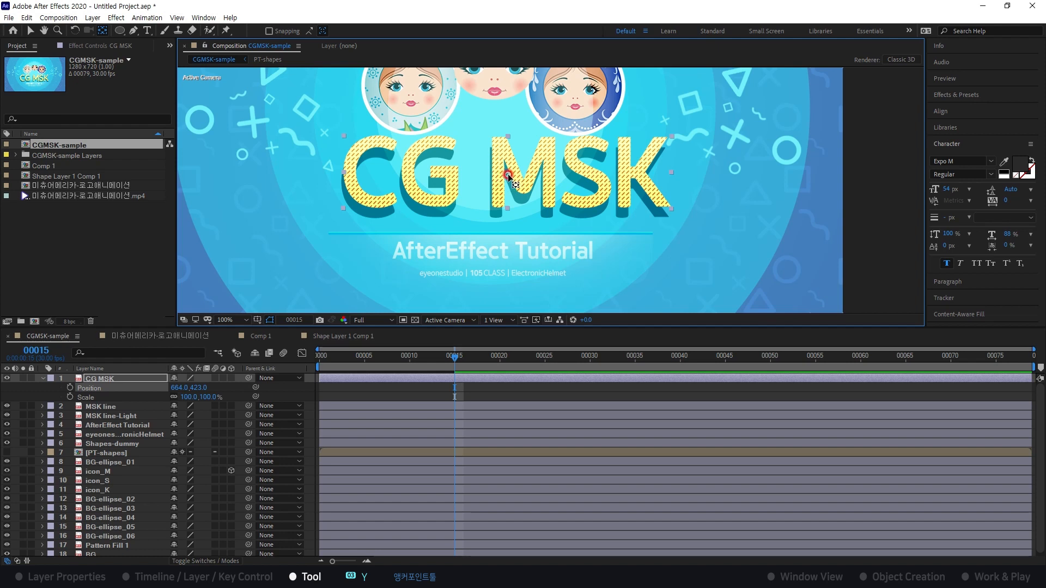
left_click_drag(531, 175, 504, 174)
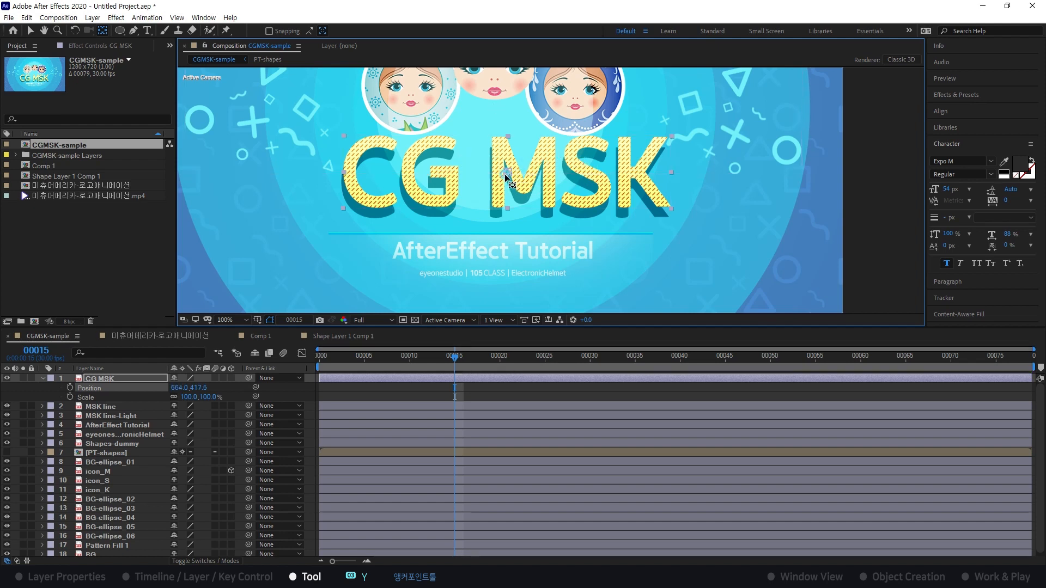
left_click(504, 174)
- Try off-centre anchor points on the CG MSK layer, recentring between attempts, and leave the anchor near the K at about 866, 406.5
left_click_drag(509, 177, 618, 169)
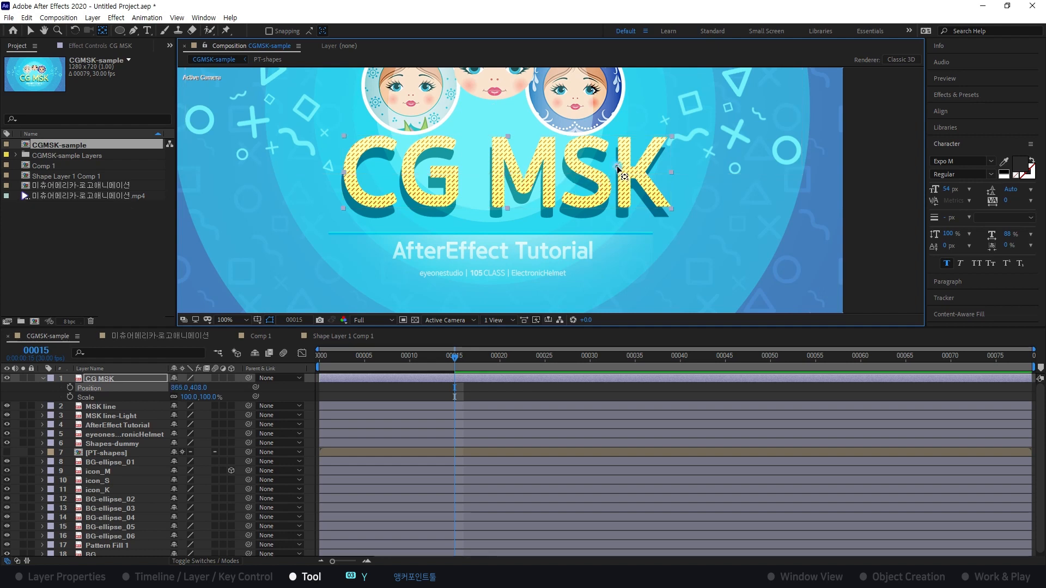
double_click(606, 168, "ctrl")
left_click_drag(507, 172, 553, 174)
key("ctrl+z")
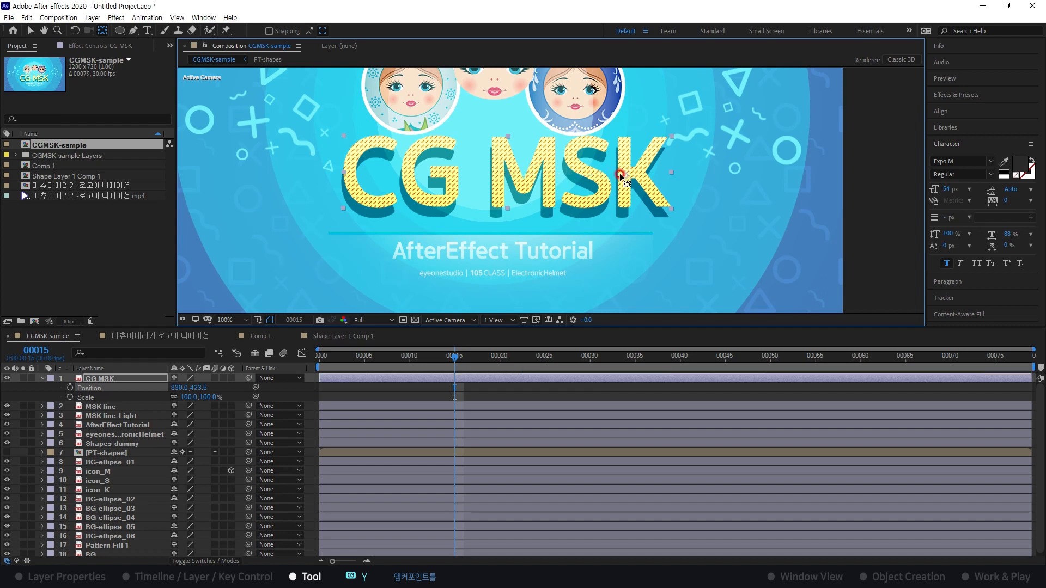
scroll(501, 177, "down", 2)
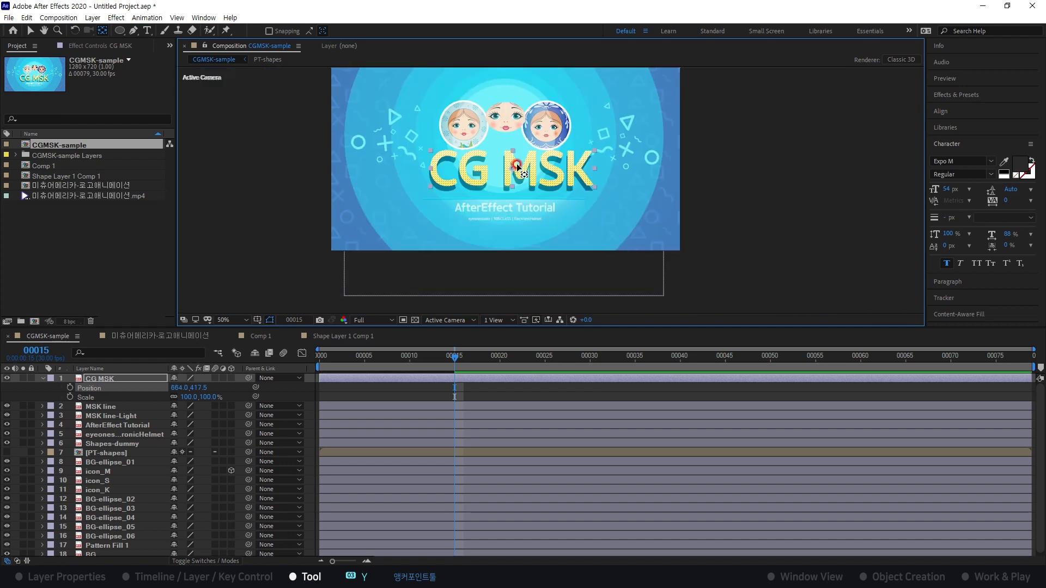
left_click_drag(525, 162, 569, 181)
- Select layers such as Shapes-dummy, MSK line-Light, icon_S and icon_K in turn to examine their anchor points
scroll(479, 180, "up", 2)
left_click(527, 127)
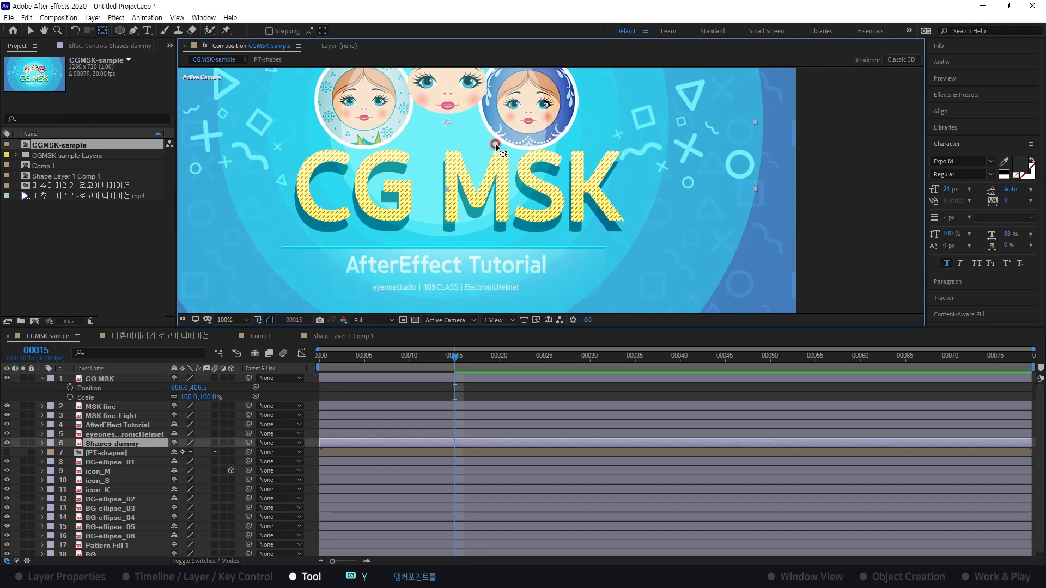
left_click(466, 264)
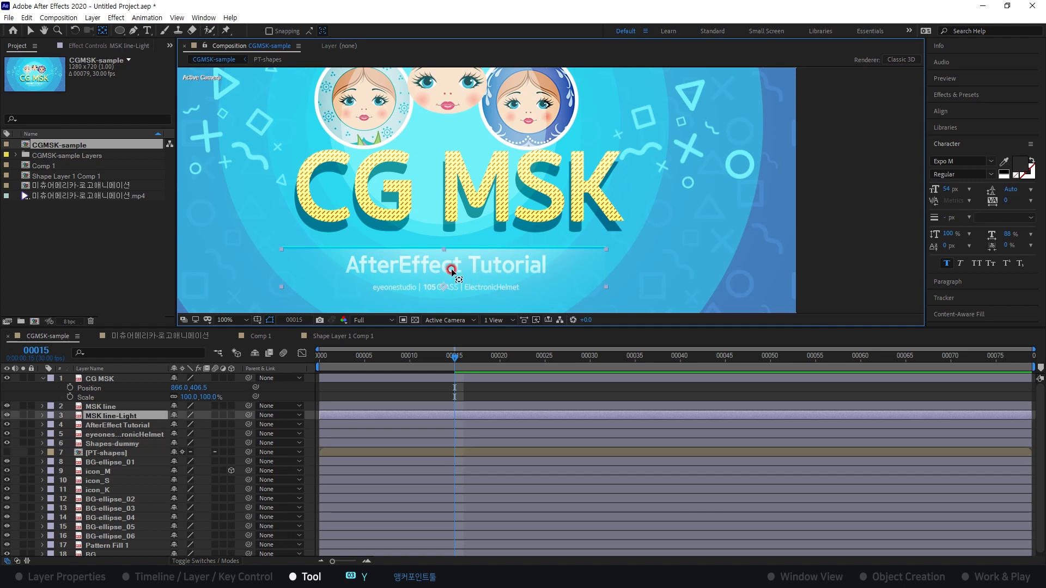
left_click(217, 137)
scroll(298, 154, "down", 2)
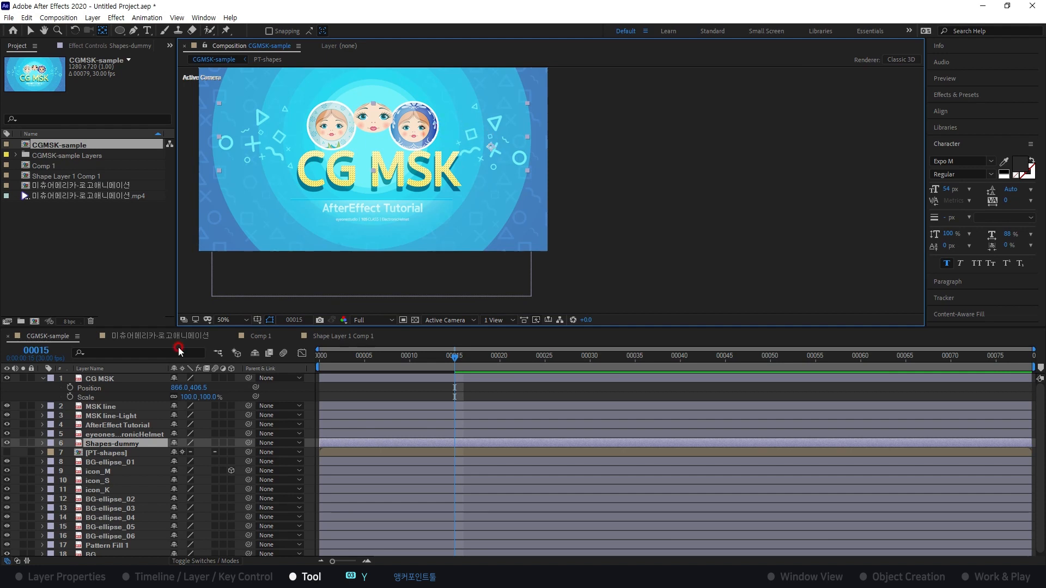
left_click(97, 480)
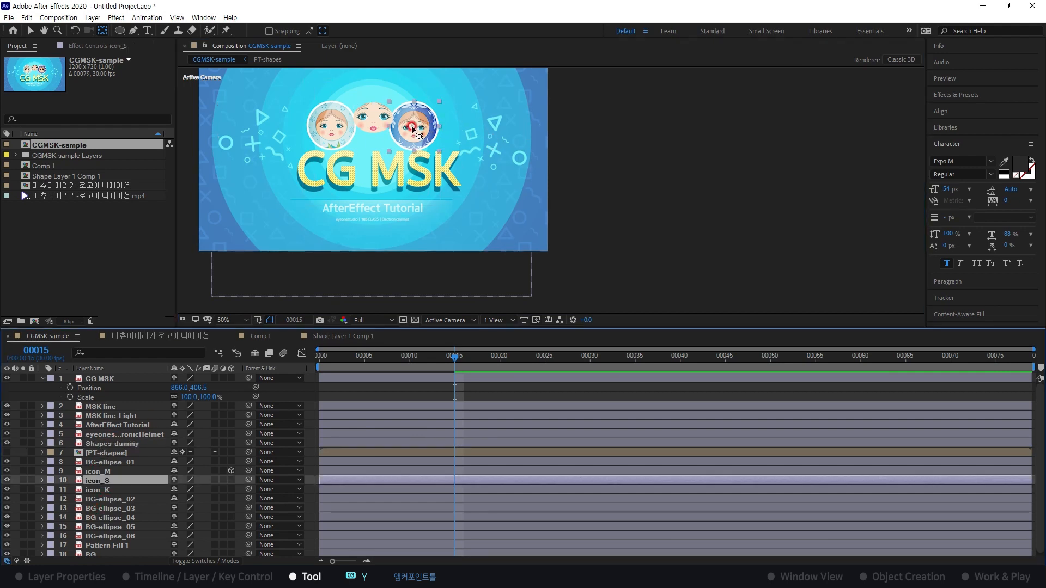
left_click(98, 499)
left_click_drag(372, 137, 352, 82)
left_click(116, 500)
left_click(101, 489)
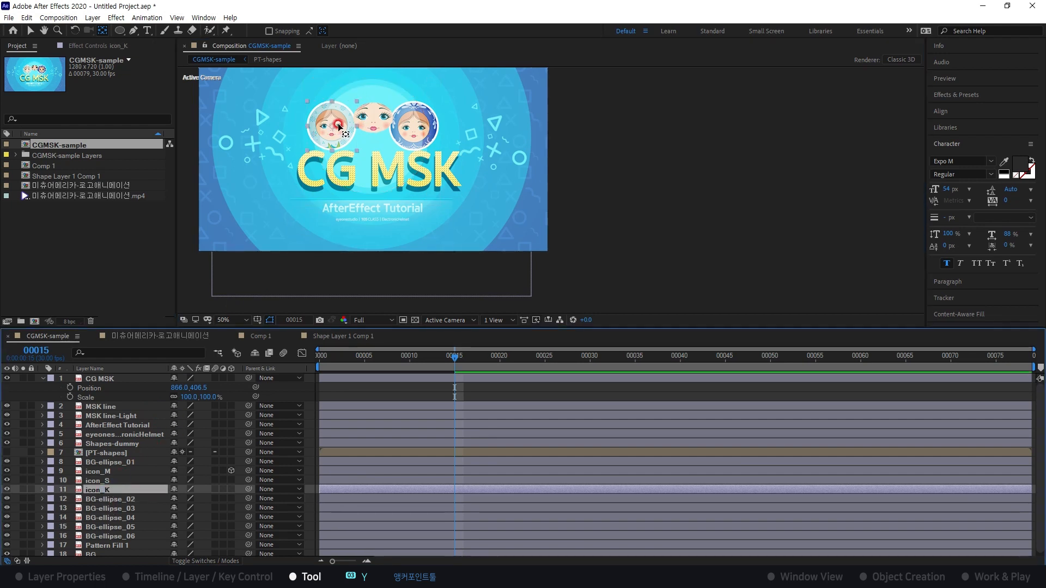
- Select all layers in the composition and centre every anchor point in its layer's content
key("ctrl+a")
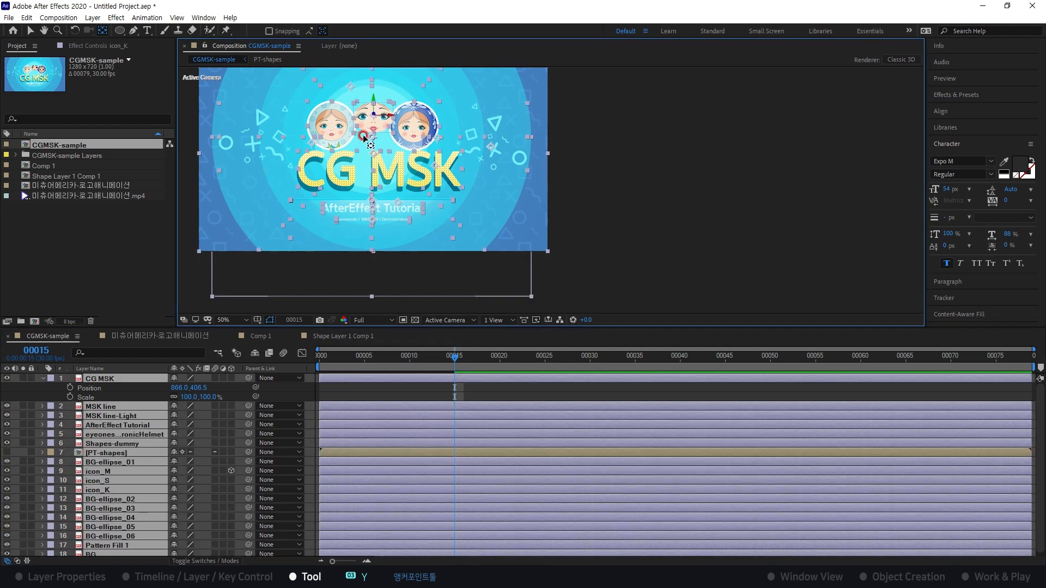
scroll(341, 131, "up", 2)
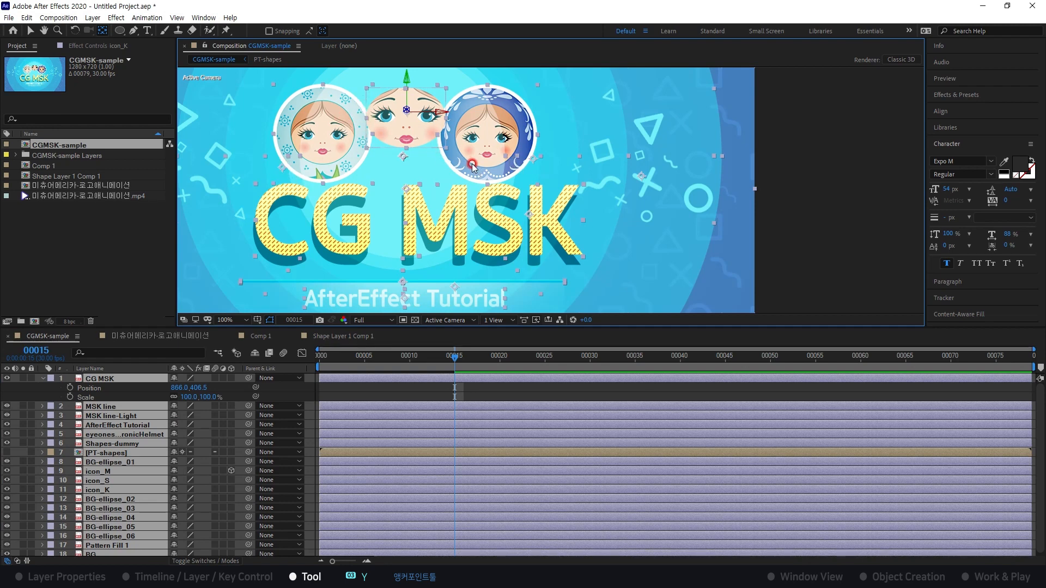
key("ctrl+alt+Home")
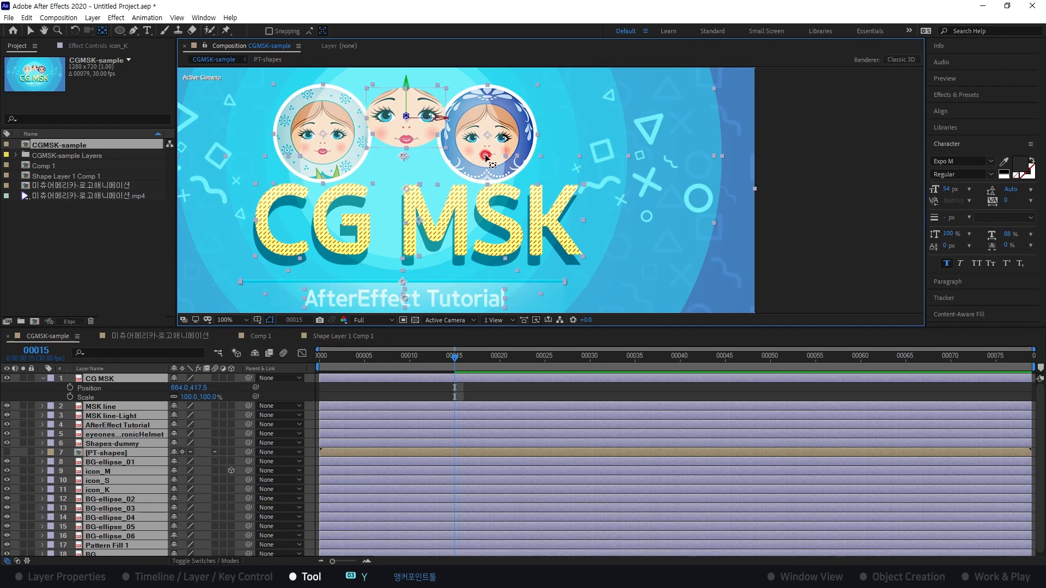
scroll(457, 217, "down", 2)
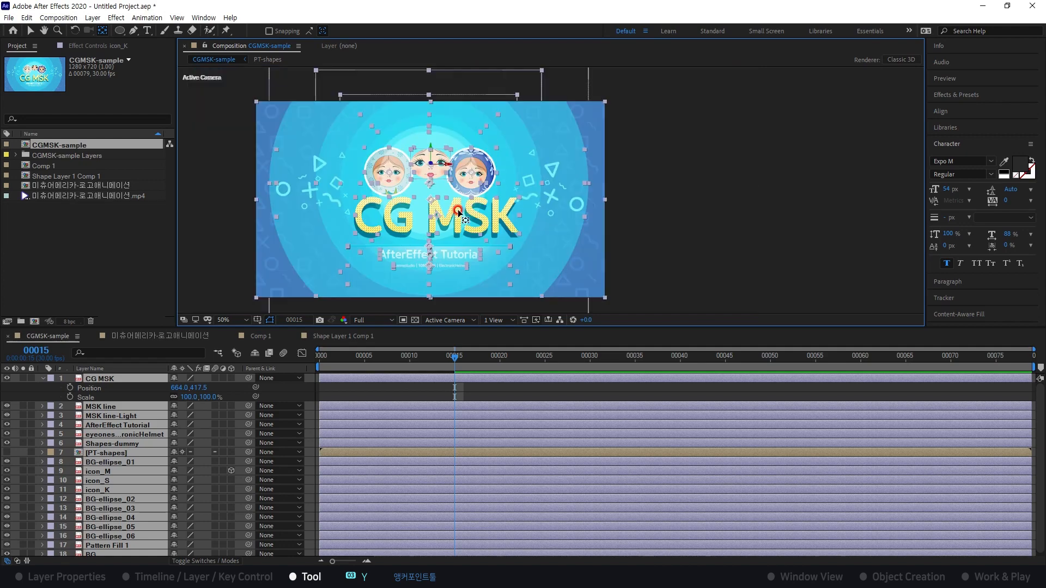
- Check the Pen tool entry in the shortcut sheet, return to After Effects and draw a closed curved shape over the doll faces
key("g")
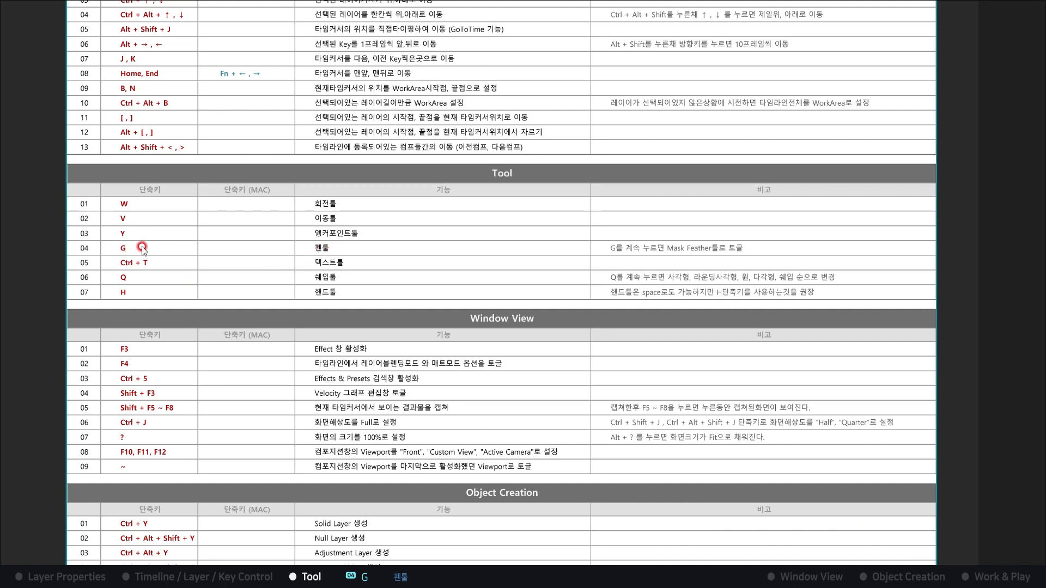
key("alt+Tab")
left_click(388, 287)
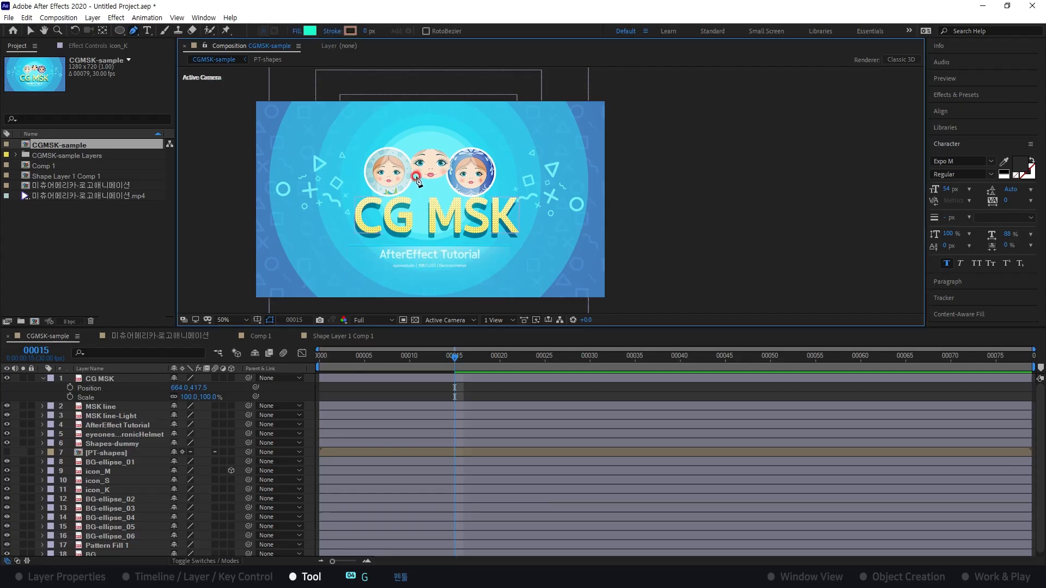
left_click(345, 155)
left_click_drag(456, 118, 512, 149)
left_click_drag(521, 175, 473, 213)
left_click_drag(409, 206, 371, 225)
left_click(315, 188)
left_click(345, 155)
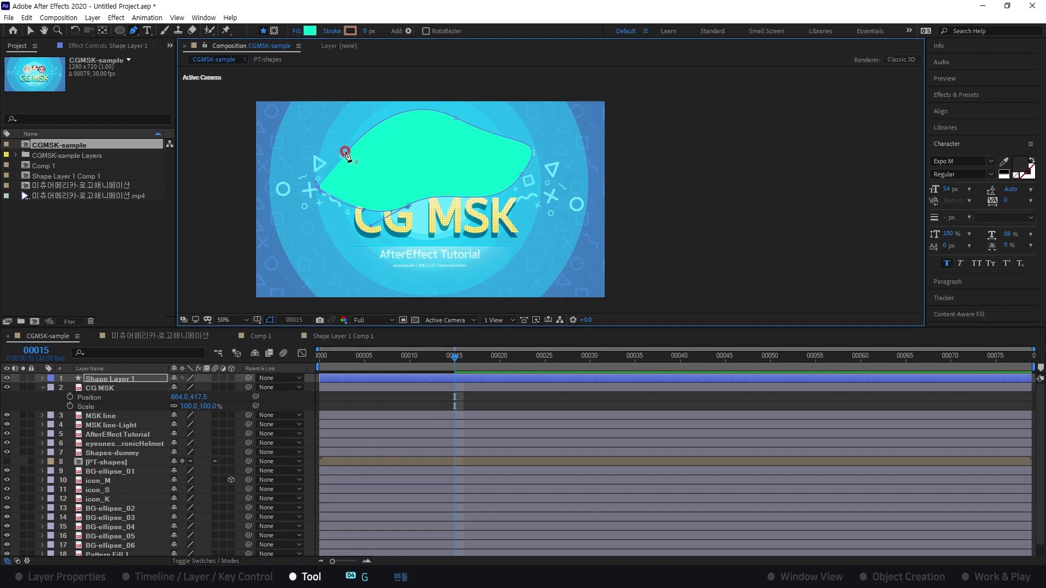
- Undo the points of the Pen tool shape drawn over the doll faces
key("ctrl+z")
key("ctrl+z")
key("ctrl+z")
key("ctrl+z")
key("ctrl+z")
key("ctrl+z")
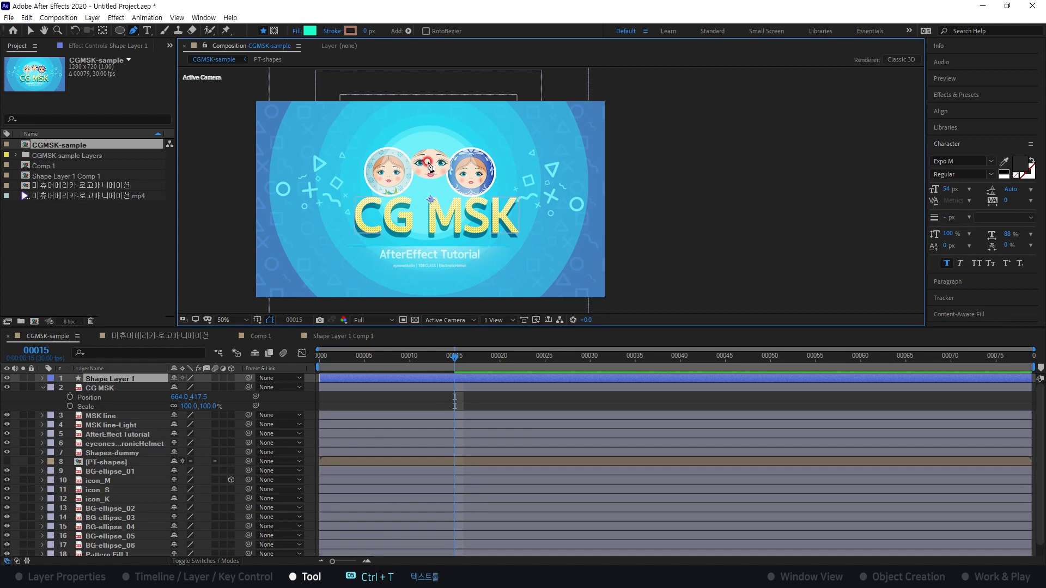
- Add a text layer reading "asdfjsafkdljsdafljsadf" above the doll faces with the Type tool
key("ctrl+t")
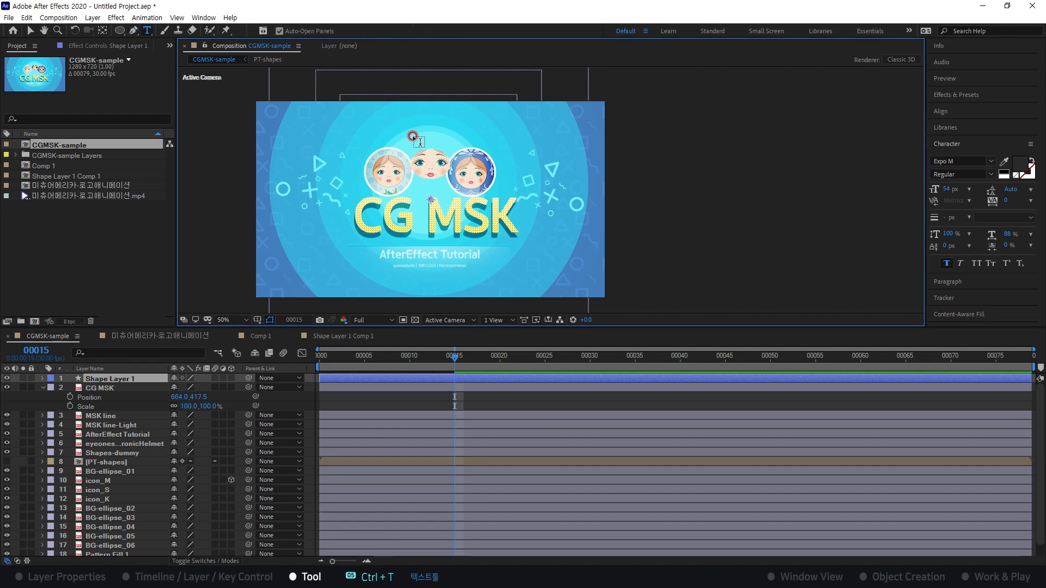
left_click(385, 136)
type("asdfjsafkdljsdafljsadf")
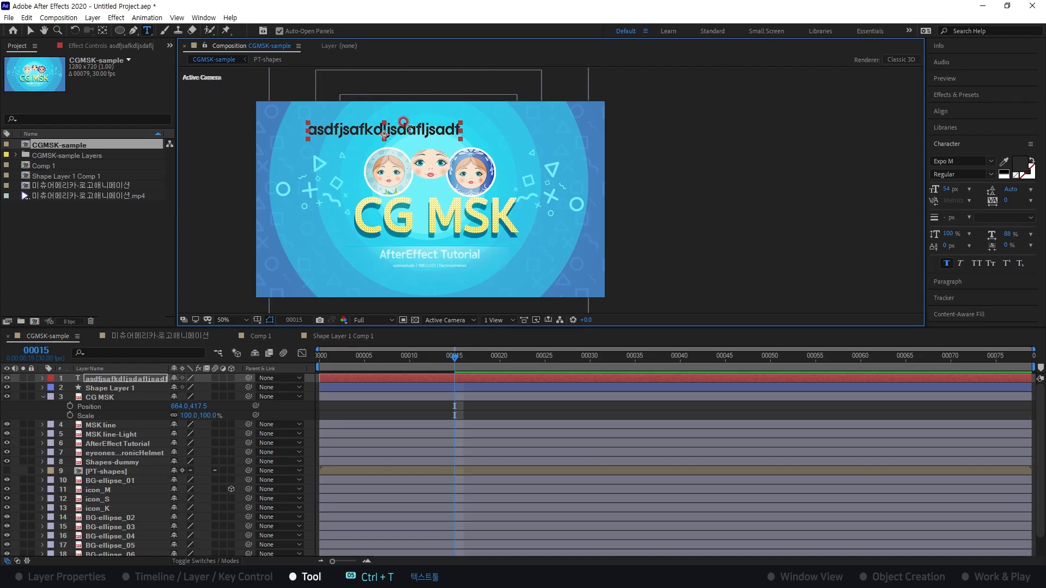
- Move the new text so it is centred above the doll faces, adjust it with the Selection tool and reactivate the Type tool
left_click_drag(387, 125, 453, 113)
key("Escape")
key("v")
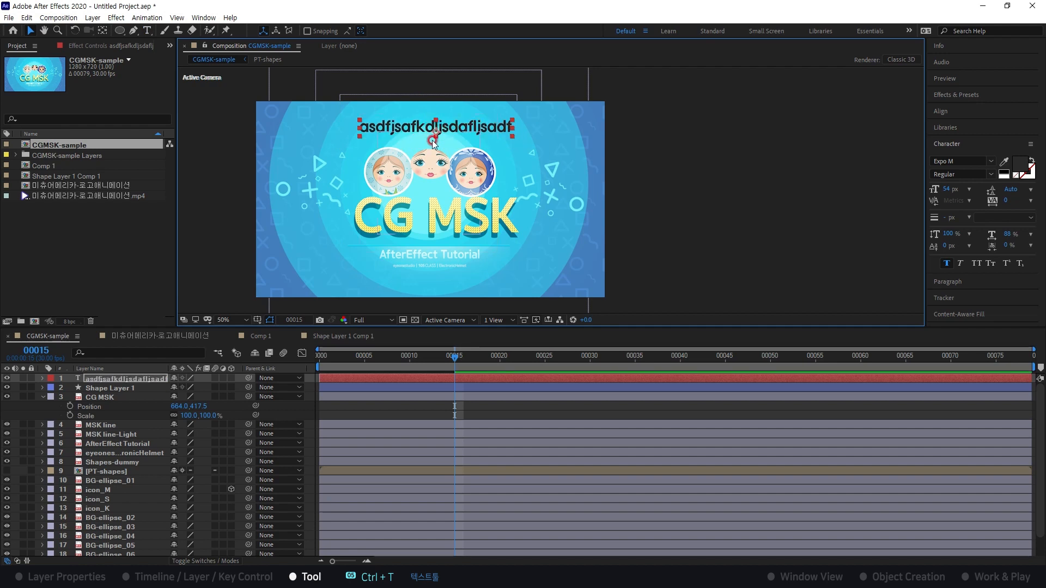
mouse_move(418, 122)
left_mouse_down()
mouse_move(408, 128)
mouse_move(417, 124)
left_mouse_up()
key("ctrl+t")
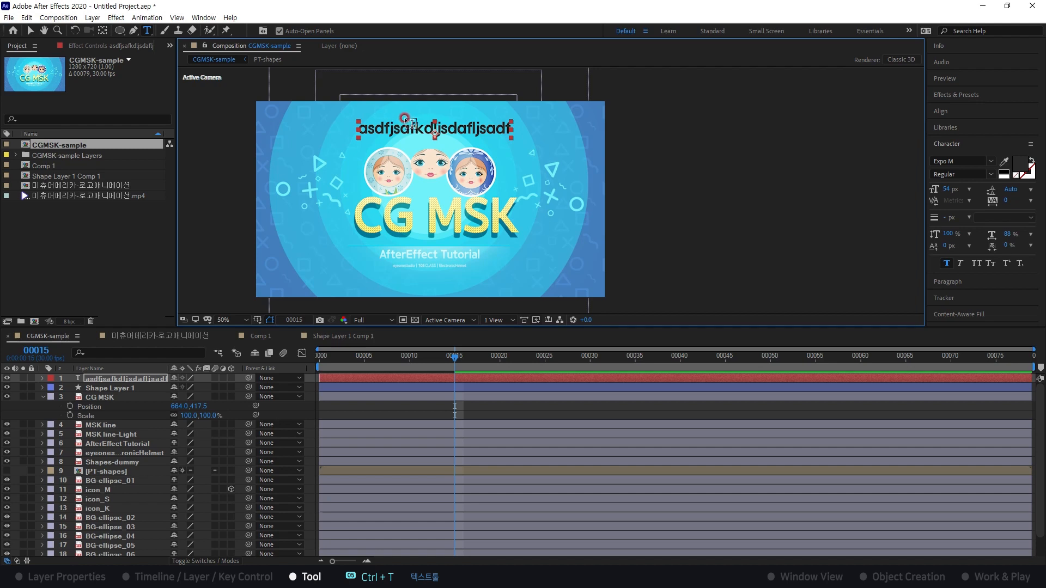
- Break the sample text into the three lines "asdfjsa", "fkdljsd" and "afljsadf", and move it beside the doll faces, to the composition's upper-left area
left_click(424, 128)
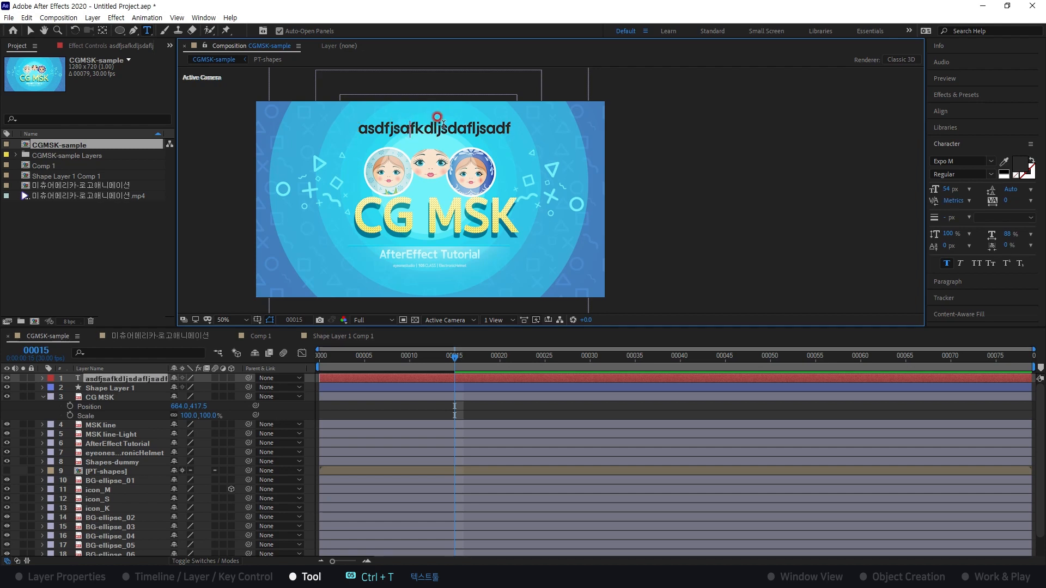
key("Return")
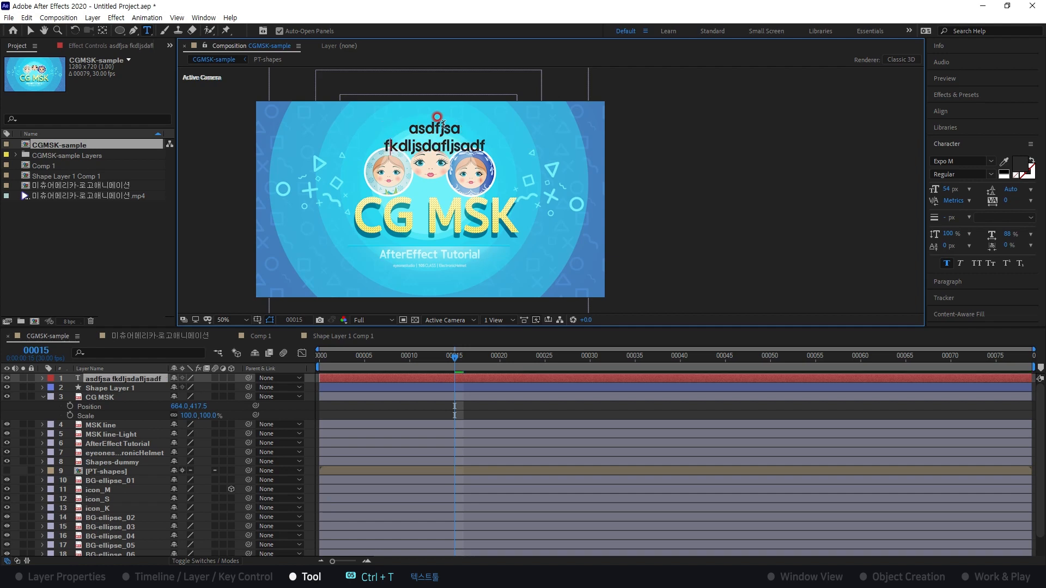
key("Return")
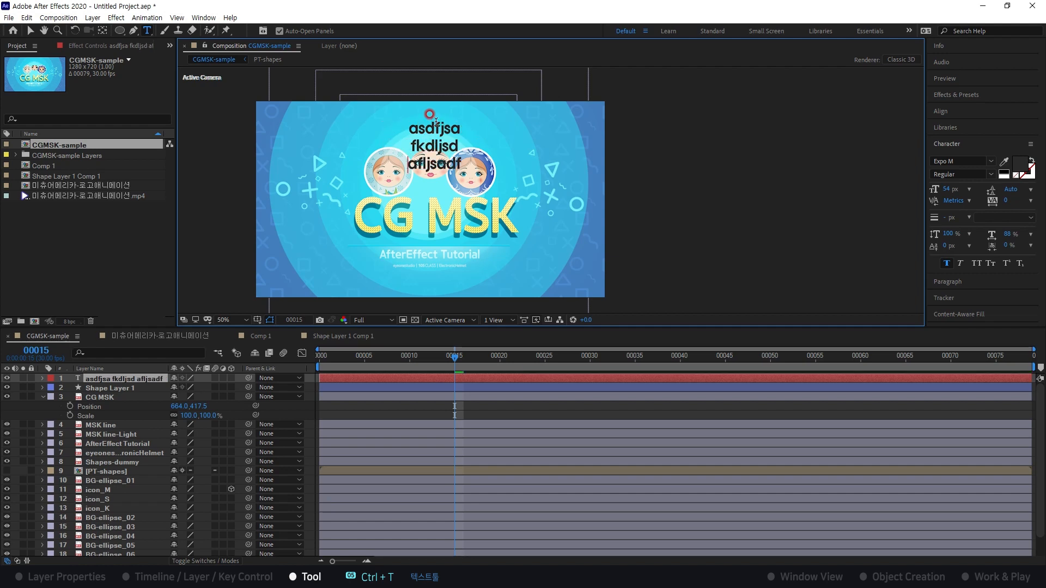
left_click_drag(436, 121, 323, 138)
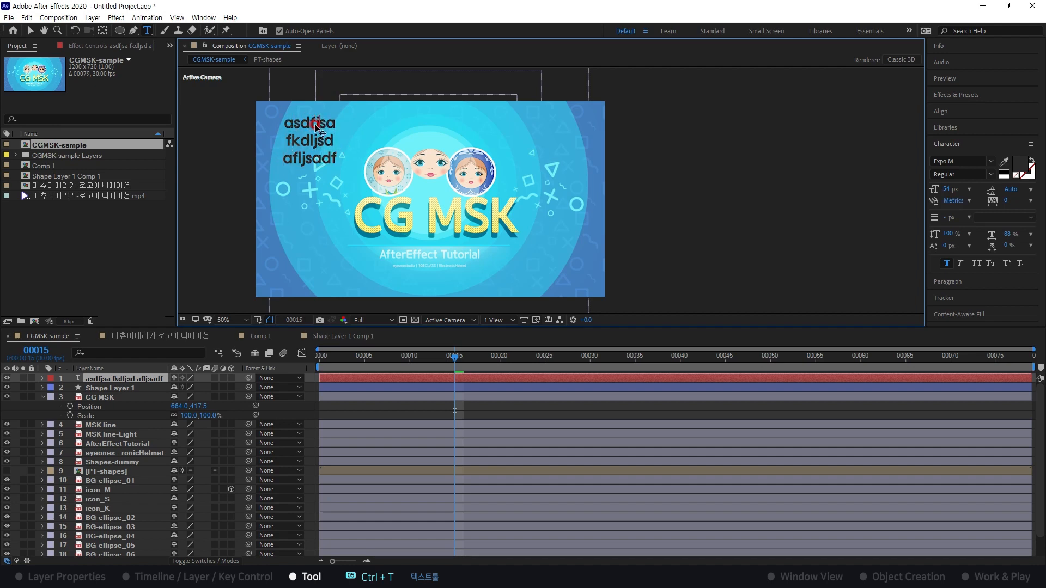
- Select all the sample text, widen its tracking and bring the tracking back to 0
key("ctrl+a")
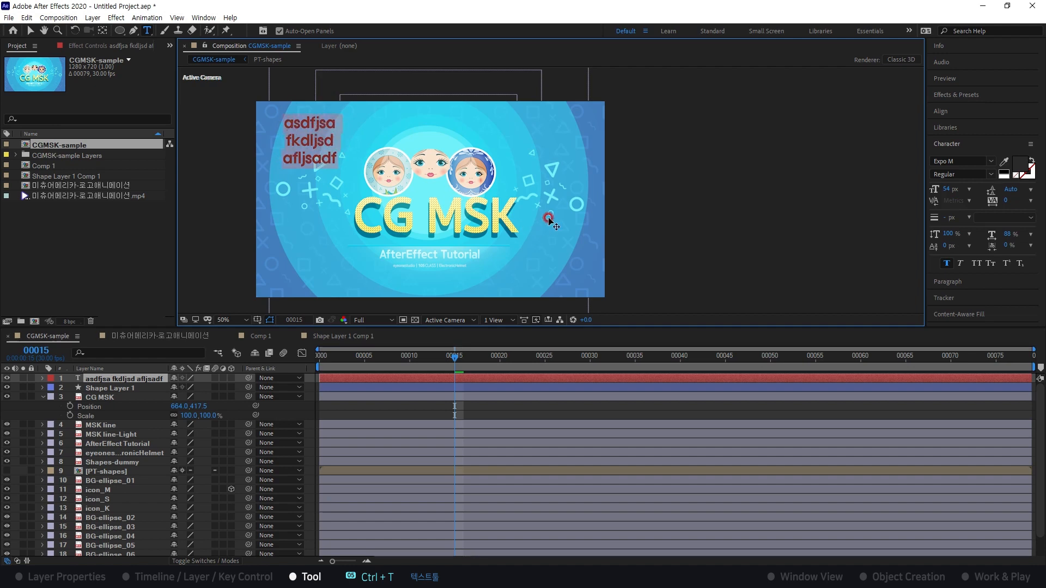
left_click(519, 311)
key("alt+Right")
key("alt+Right")
key("alt+Right")
key("alt+Right")
key("alt+Right")
key("alt+Left")
key("alt+Left")
key("alt+Left")
key("alt+Left")
key("alt+Left")
key("alt+Left")
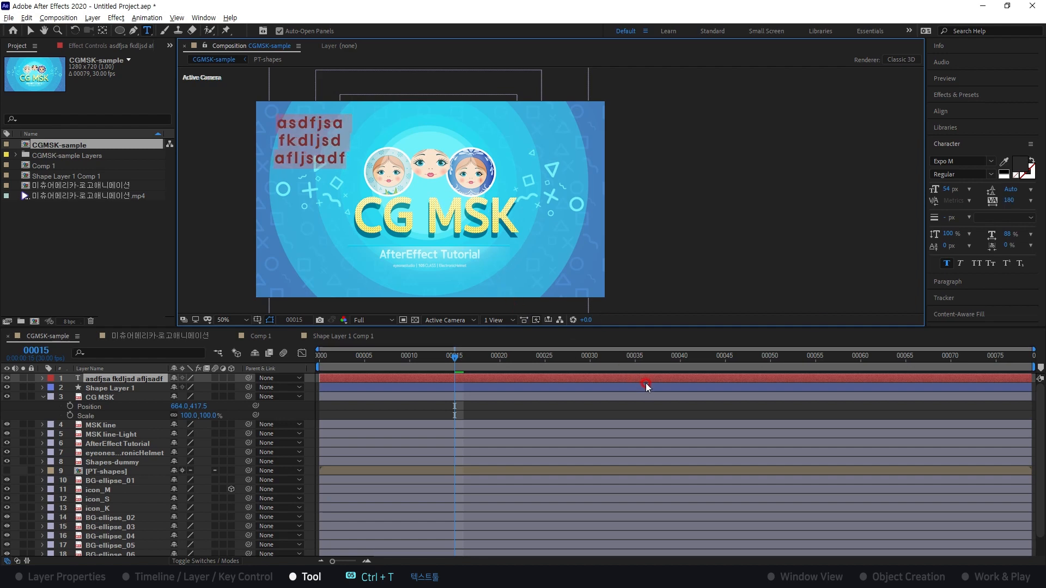
key("alt+Left")
key("alt+Left")
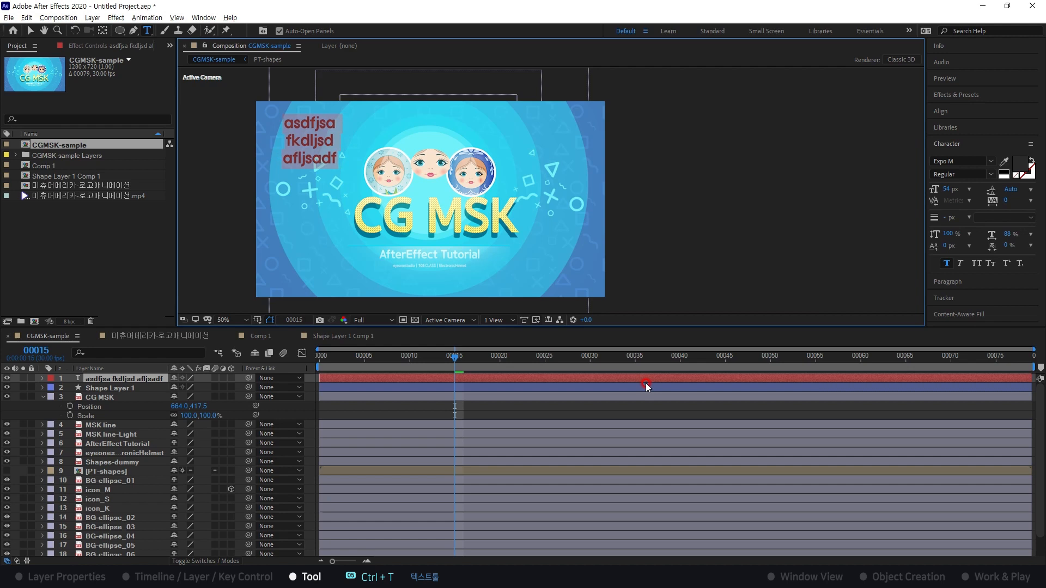
- Increase the leading of the selected text lines and reduce it again to 66.8 px
key("alt+Down")
key("alt+Down")
key("alt+Down")
key("alt+Down")
key("alt+Down")
key("alt+Down")
key("alt+Down")
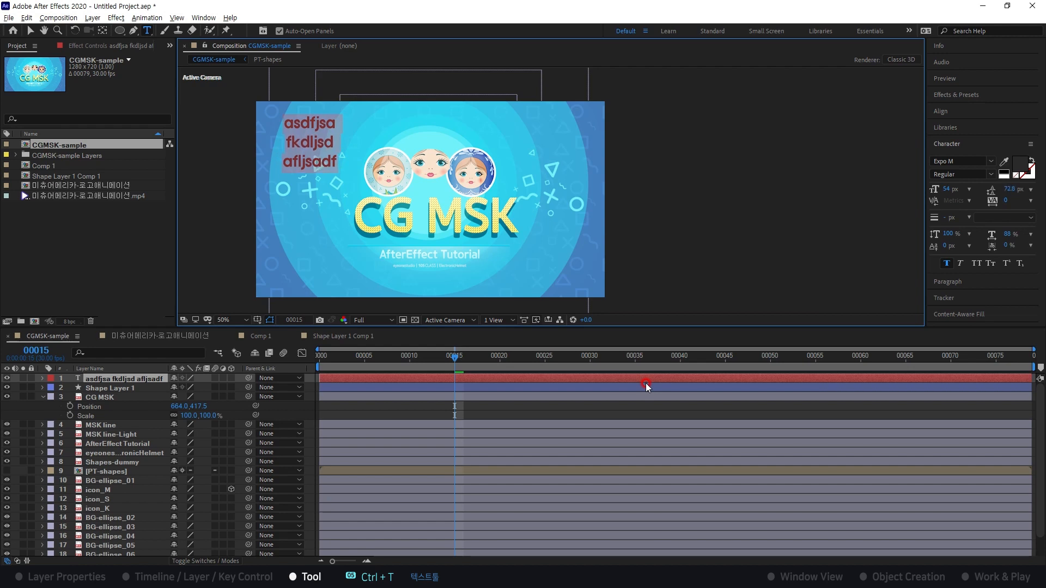
key("alt+Up")
key("alt+Up")
key("alt+Up")
key("alt+Up")
key("alt+Up")
key("alt+Up")
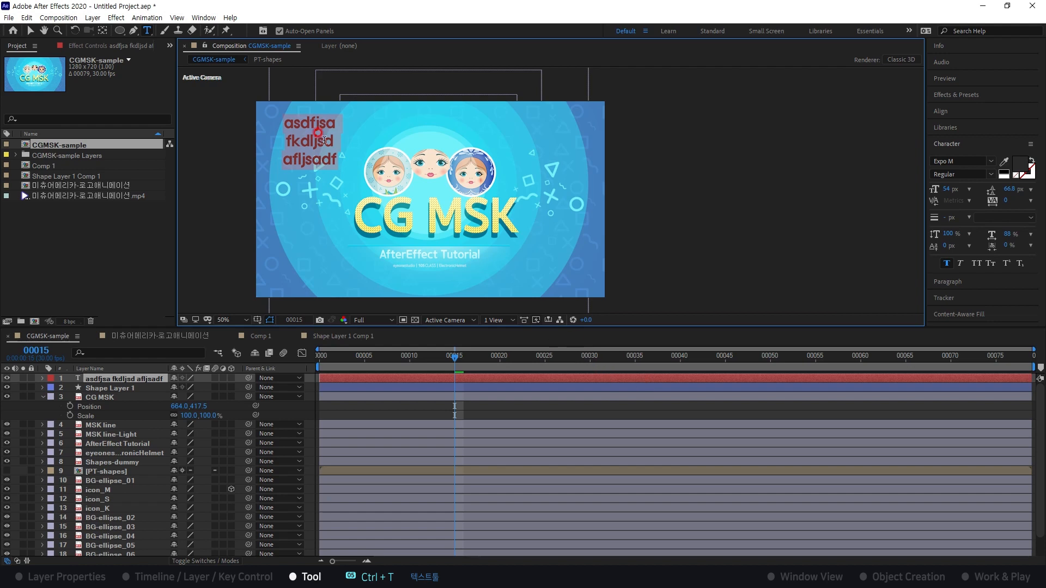
- Select only the first letter "a" of the sample text and enlarge its font size to 120 px
left_click(480, 169)
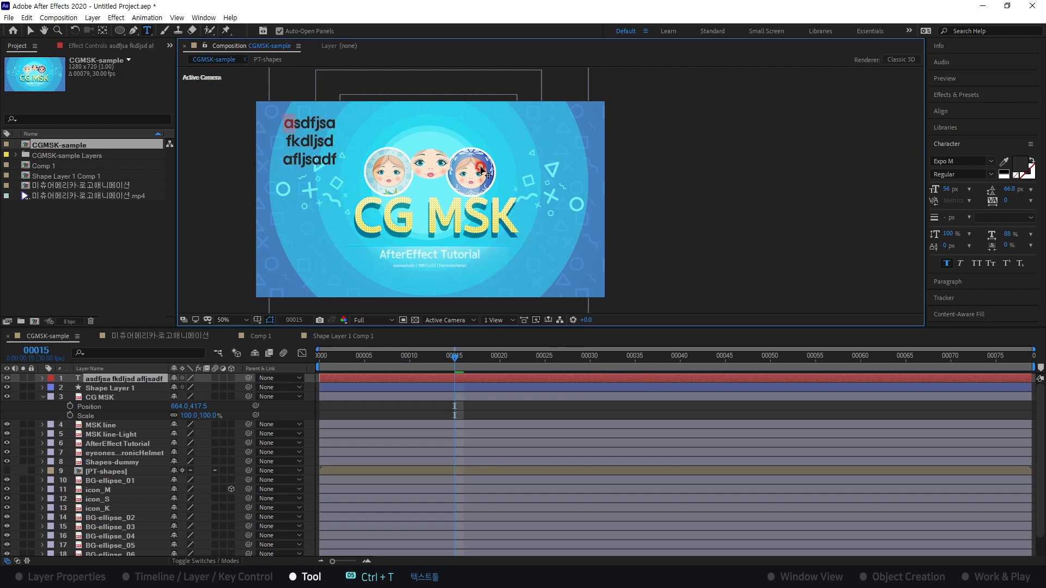
key("ctrl+shift+period")
key("ctrl+shift+period")
key("ctrl+shift+period")
key("ctrl+shift+period")
key("ctrl+shift+period")
key("ctrl+shift+period")
key("ctrl+shift+period")
key("ctrl+shift+period")
key("ctrl+shift+period")
key("ctrl+shift+period")
key("ctrl+shift+period")
key("ctrl+shift+period")
key("ctrl+shift+period")
key("ctrl+shift+period")
key("ctrl+shift+period")
key("ctrl+shift+period")
key("ctrl+shift+period")
key("ctrl+shift+period")
key("ctrl+shift+period")
key("ctrl+shift+period")
key("ctrl+shift+period")
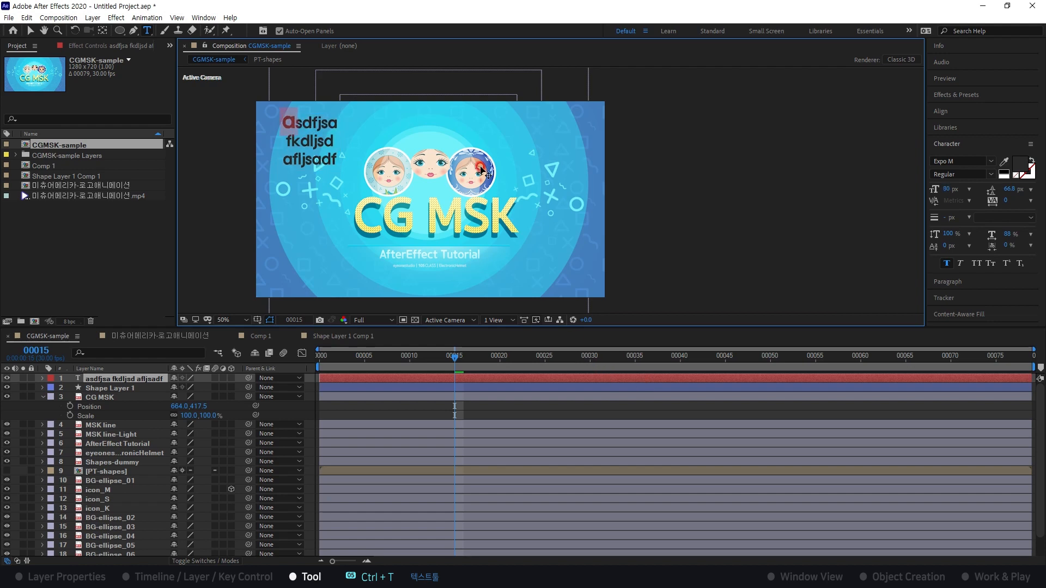
key("ctrl+shift+period")
key("ctrl+shift+period")
key("ctrl+shift+period")
key("ctrl+shift+period")
key("ctrl+shift+period")
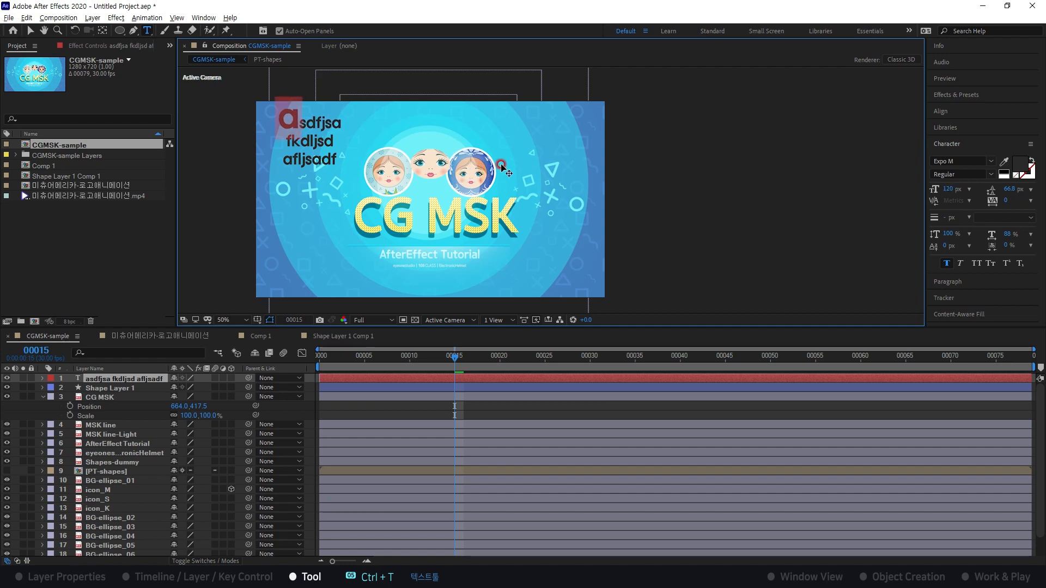
- Lower the enlarged letter "a" relative to its line with baseline shift
key("alt+shift+Down")
key("alt+shift+Down")
key("alt+shift+Up")
key("alt+shift+Up")
key("alt+shift+Up")
key("alt+shift+Up")
key("alt+shift+Up")
key("alt+shift+Up")
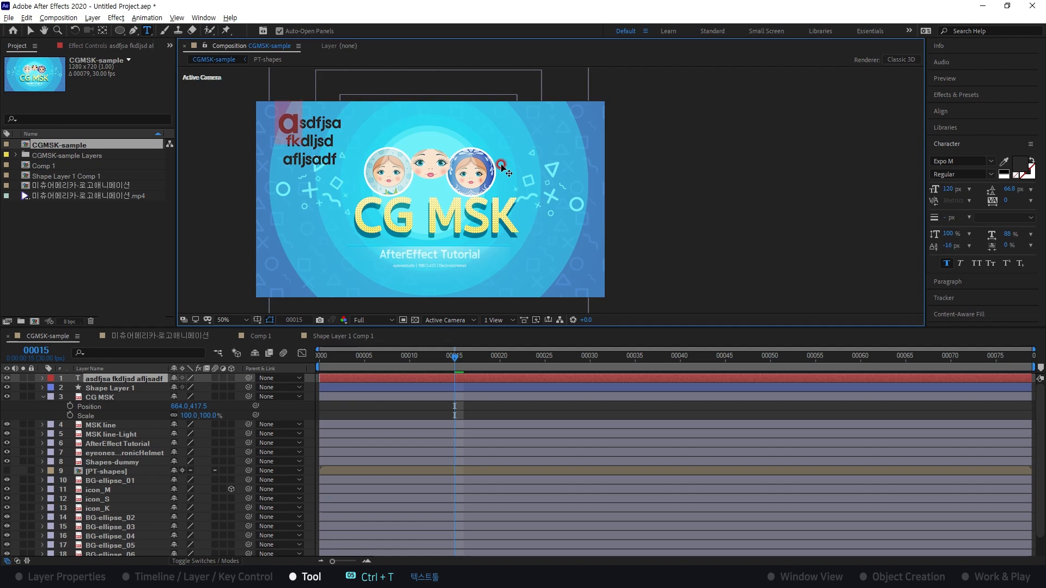
key("alt+shift+Up")
key("alt+shift+Up")
left_click(322, 125)
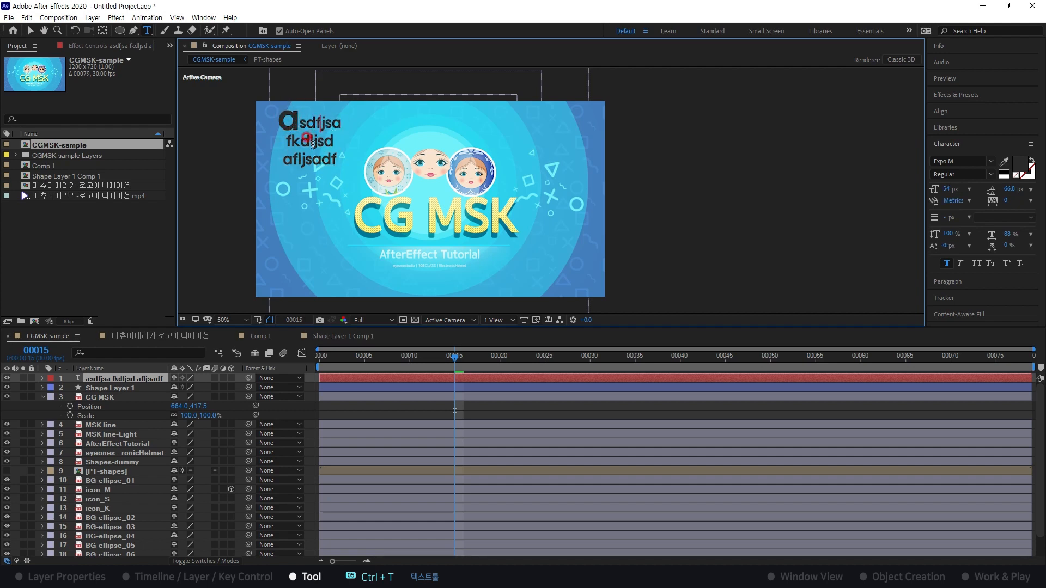
- Right-align all three lines of the sample text, nudge the block slightly down and finish editing it
left_click(306, 124)
triple_click(322, 131)
left_click_drag(358, 151, 346, 172)
left_click(355, 134)
triple_click(321, 138)
left_click_drag(442, 173, 344, 128)
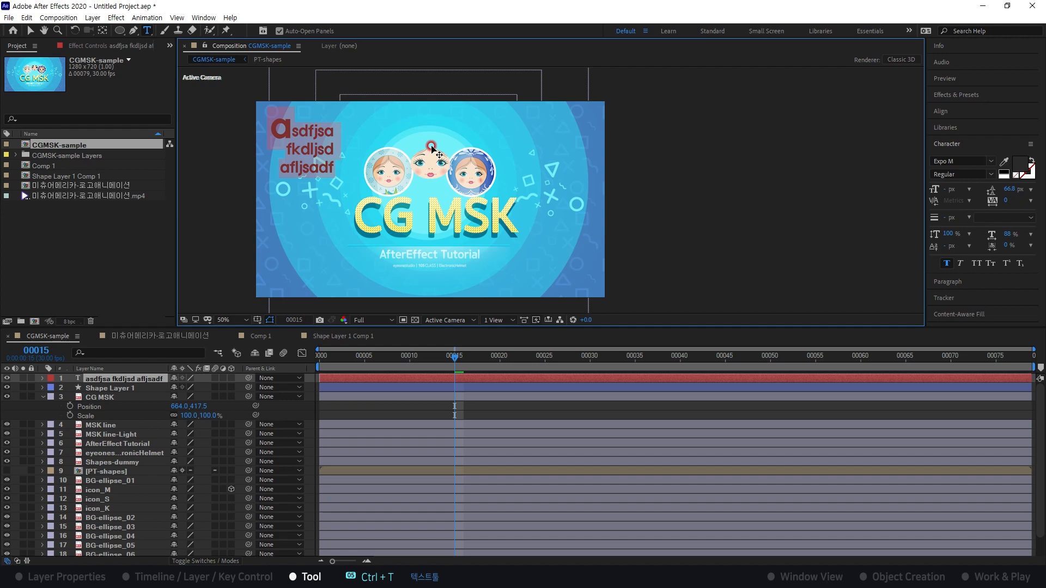
key("alt+Tab")
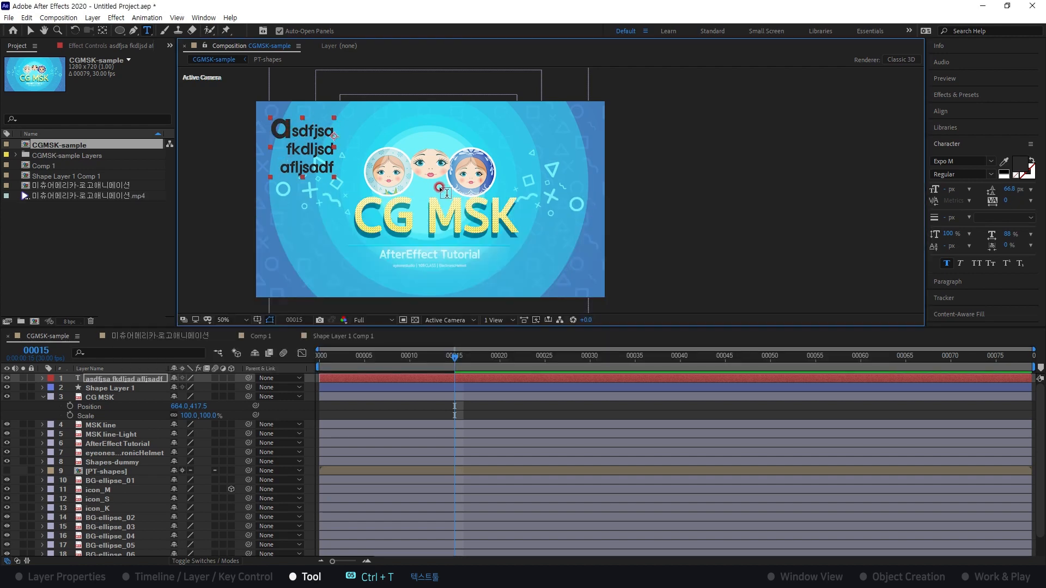
- Check the Shape tool entry in the shortcut sheet, return to After Effects and draw a circle beside the doll faces on a new shape layer
key("alt+Tab")
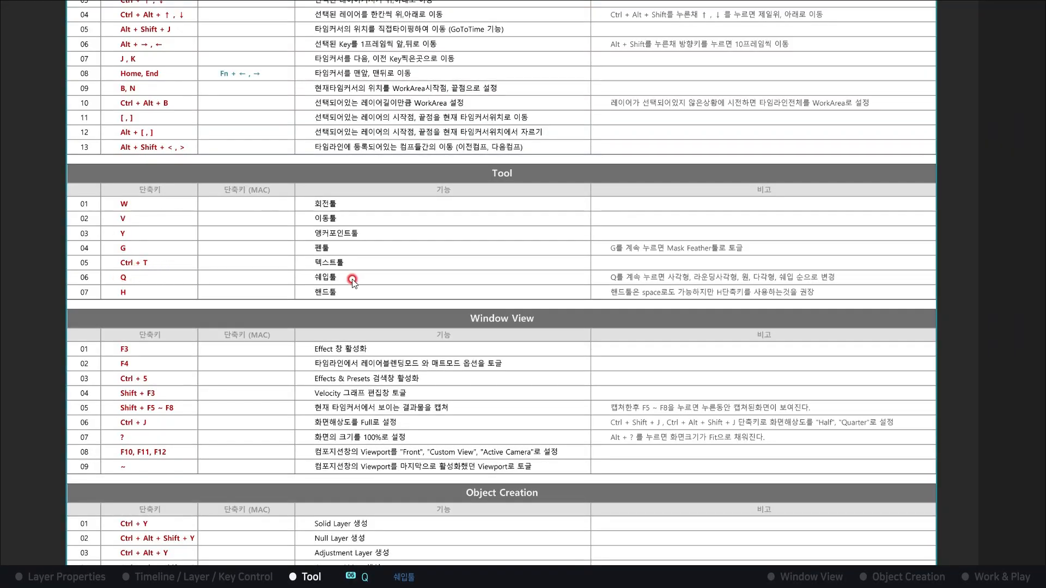
key("alt+Tab")
key("q")
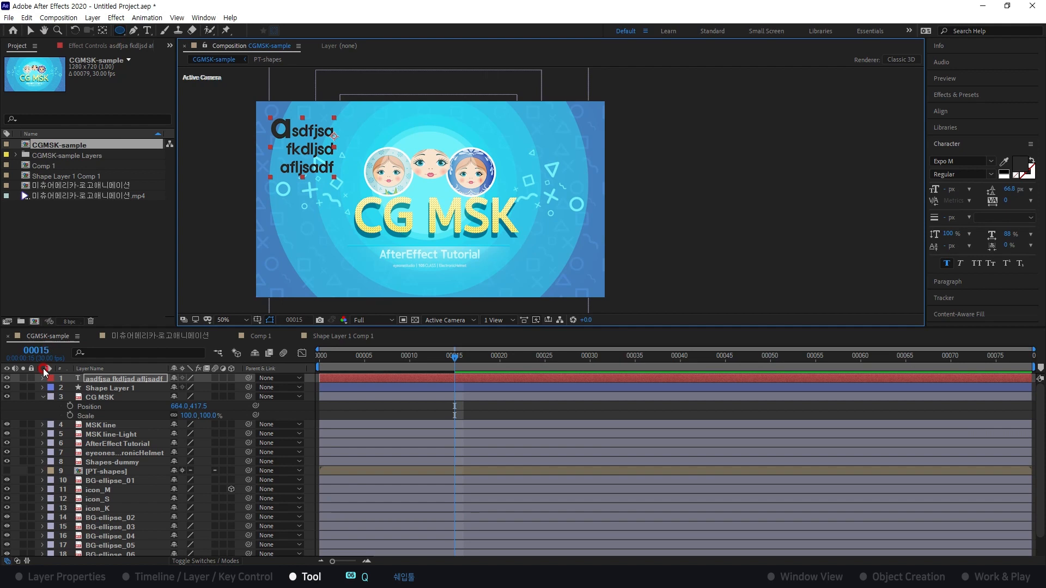
left_click(43, 417)
left_click_drag(522, 134, 571, 182)
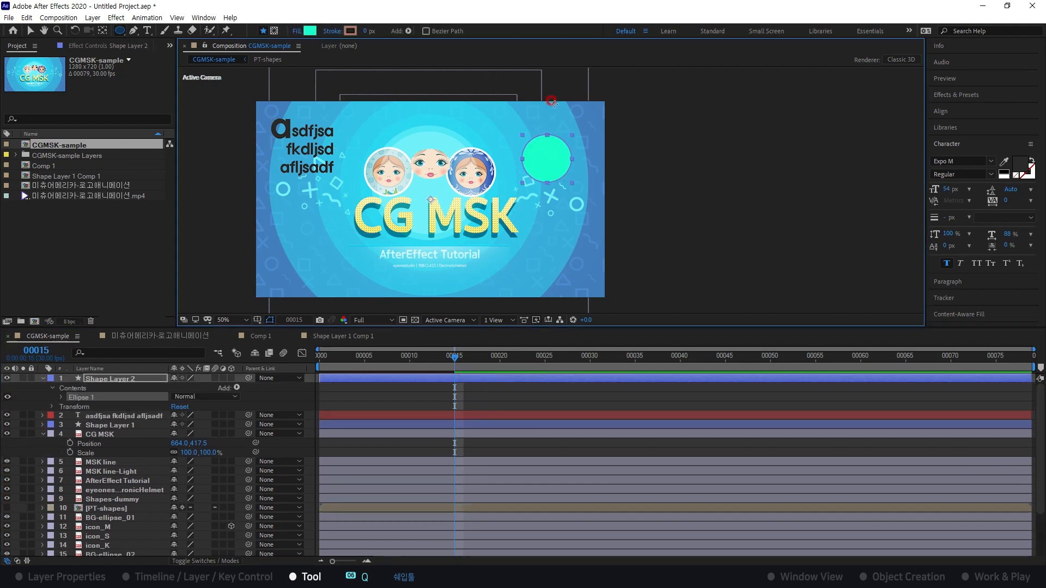
- Add a rectangular mask around the letters "CG" on the CG MSK layer with the Rectangle tool
left_click(119, 31)
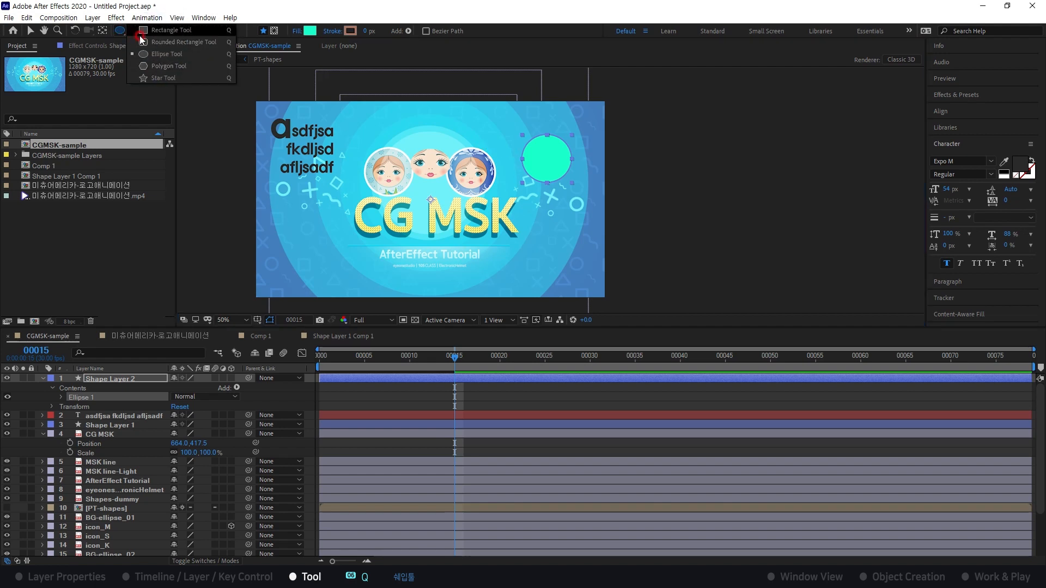
left_click(112, 65)
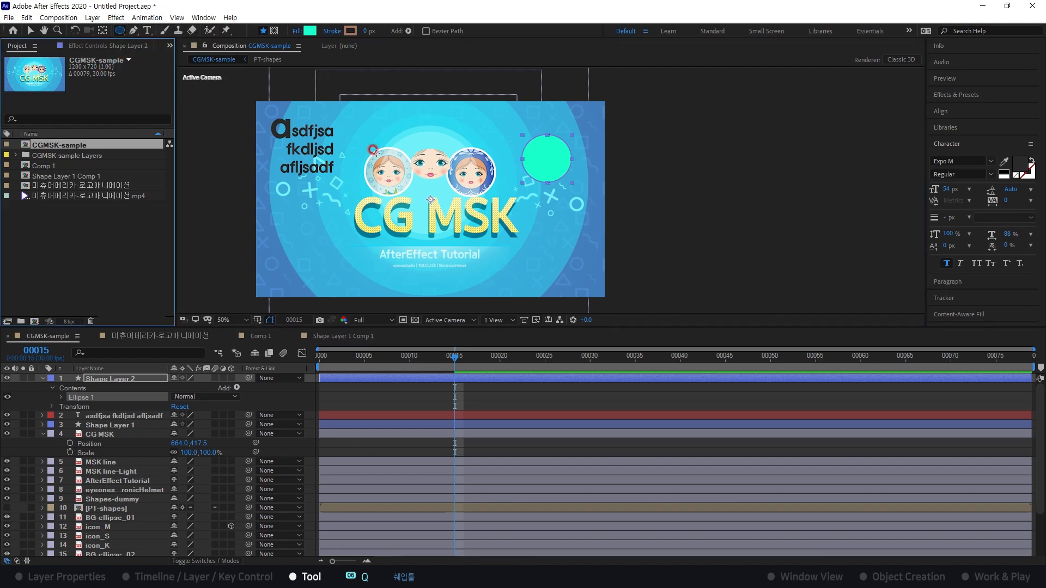
left_click(103, 434)
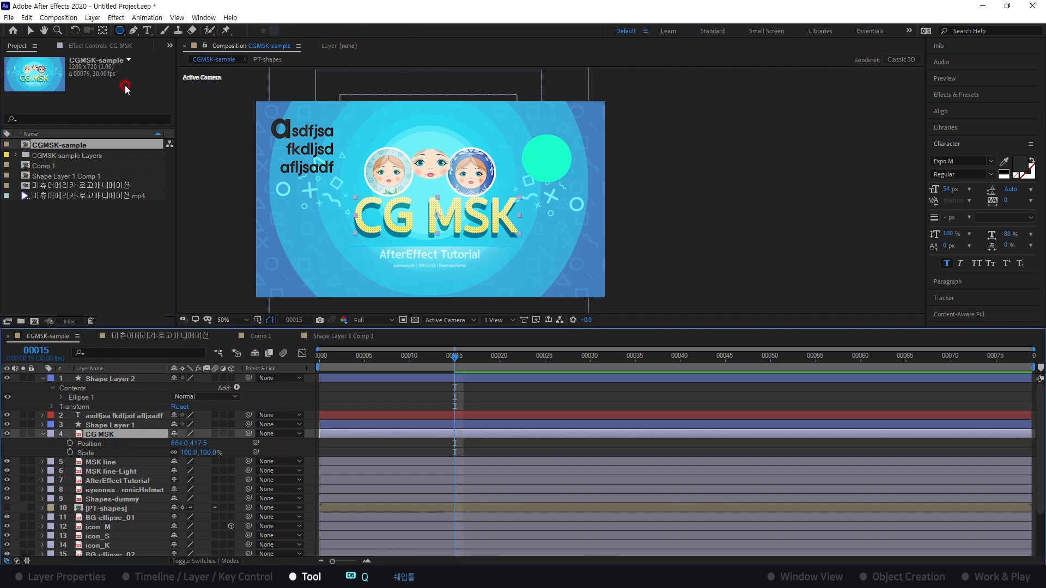
left_click(119, 30)
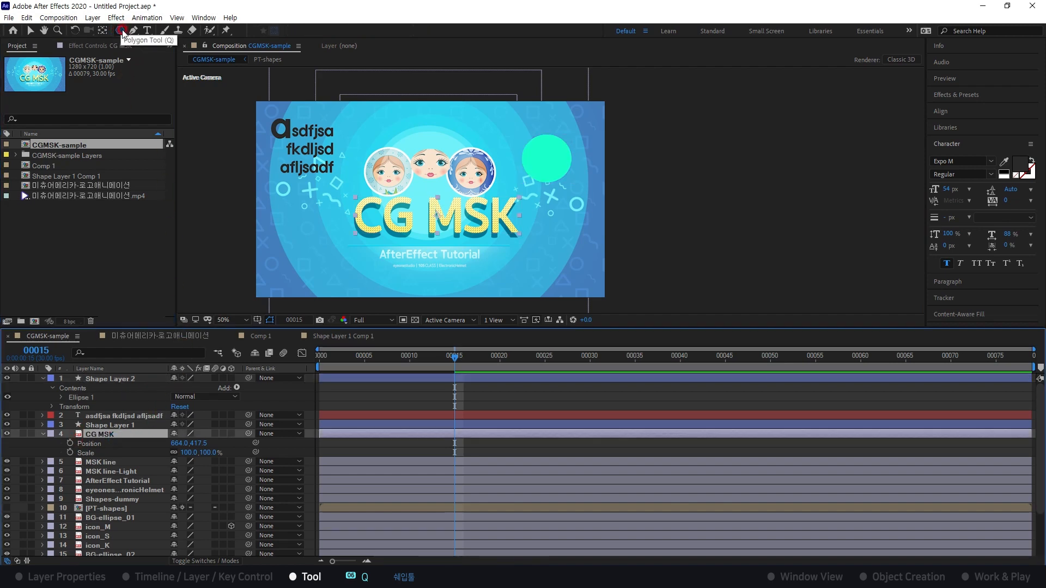
left_click(142, 49)
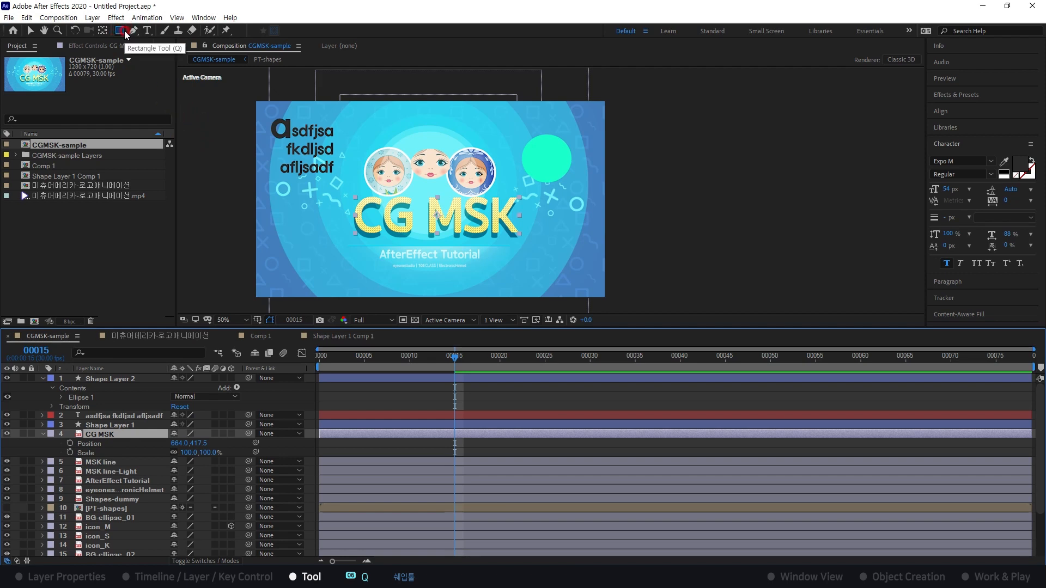
left_click_drag(307, 184, 406, 234)
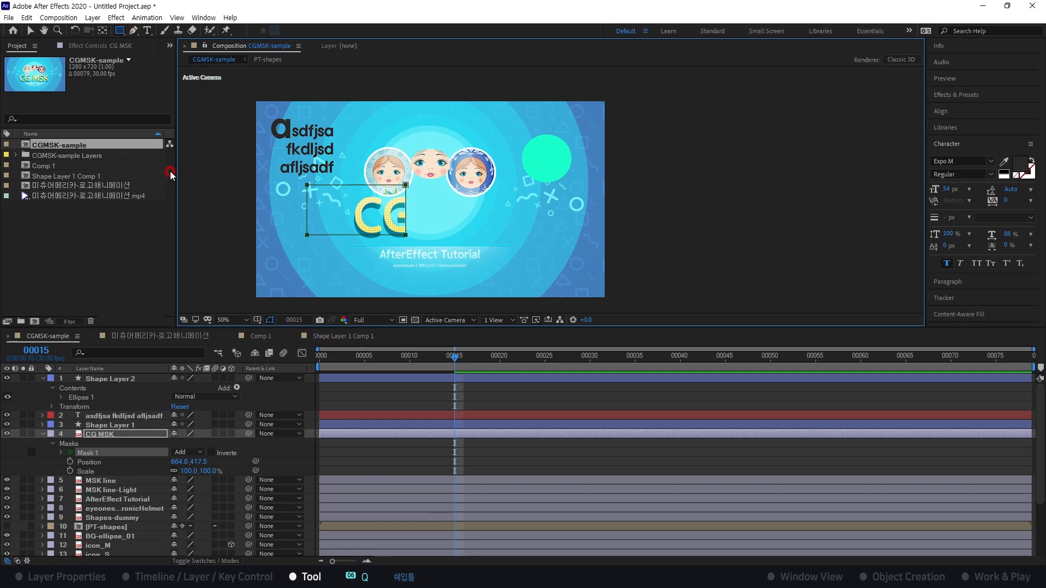
- Deselect all layers and draw a rounded rectangle over the doll faces and title on a new shape layer, adjusting its corner roundness
left_click(121, 31)
left_click(23, 459)
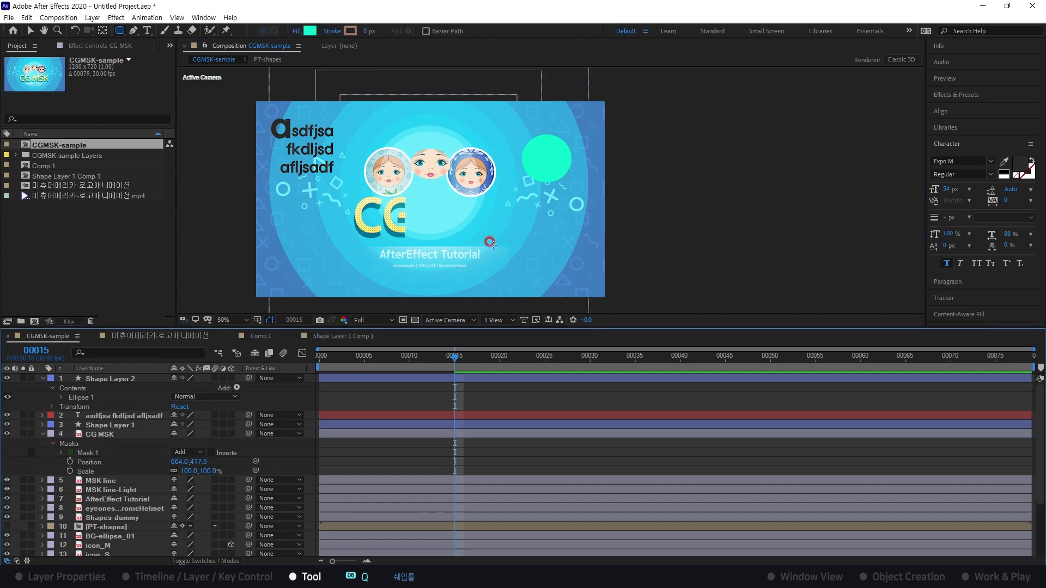
mouse_move(378, 136)
left_mouse_down()
mouse_move(443, 194)
mouse_move(526, 230)
mouse_move(497, 214)
mouse_move(529, 246)
mouse_move(494, 234)
mouse_move(531, 248)
mouse_move(530, 232)
mouse_move(543, 254)
left_mouse_up()
key("Up")
key("Up")
key("Up")
key("Up")
key("Up")
key("Up")
key("Down")
key("Down")
key("Down")
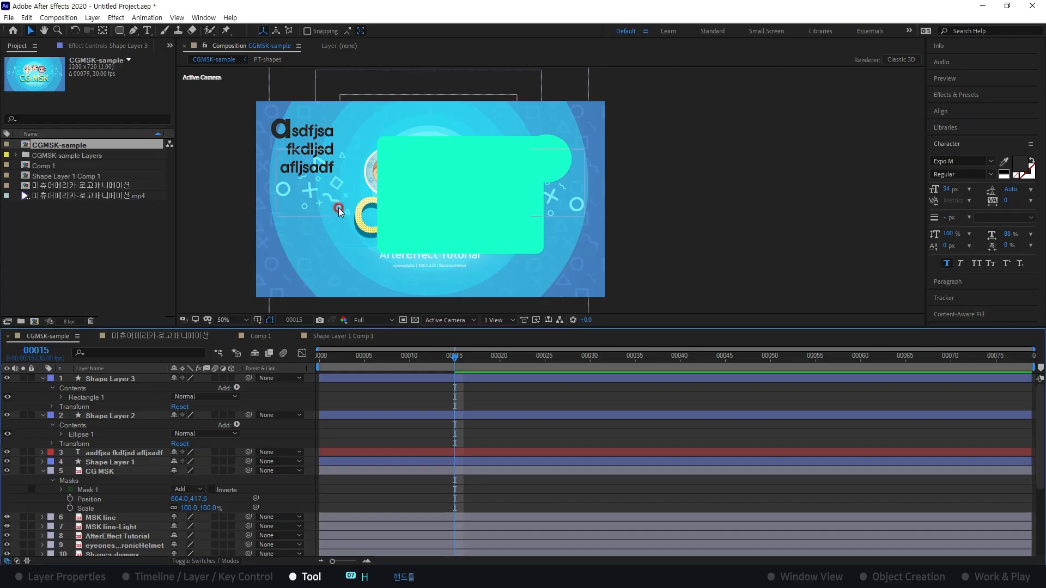
- Pan the composition view repeatedly with the Hand tool, alternating with the Selection tool
key("h")
left_click_drag(377, 195, 434, 180)
key("v")
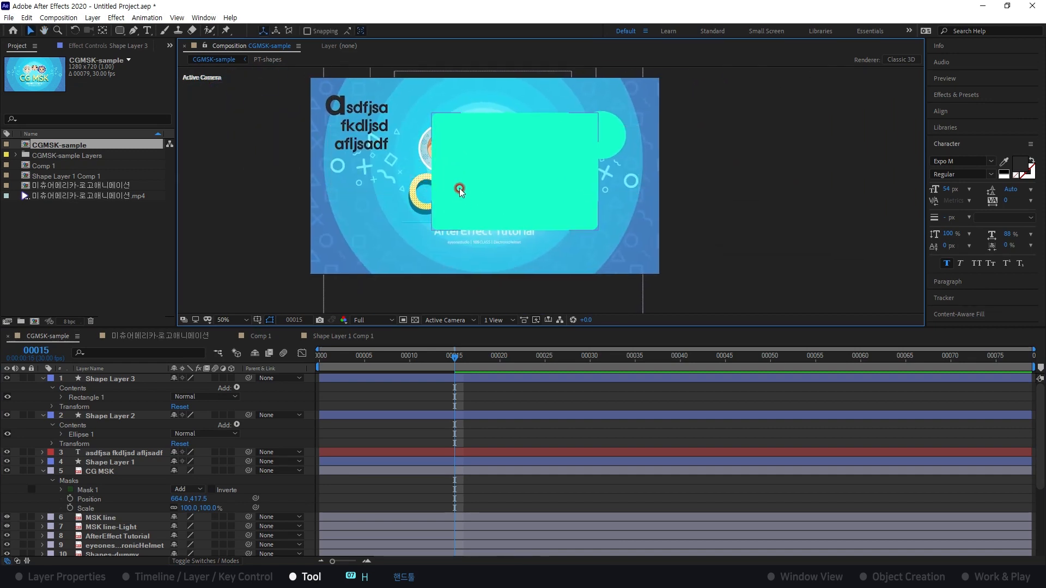
key("h")
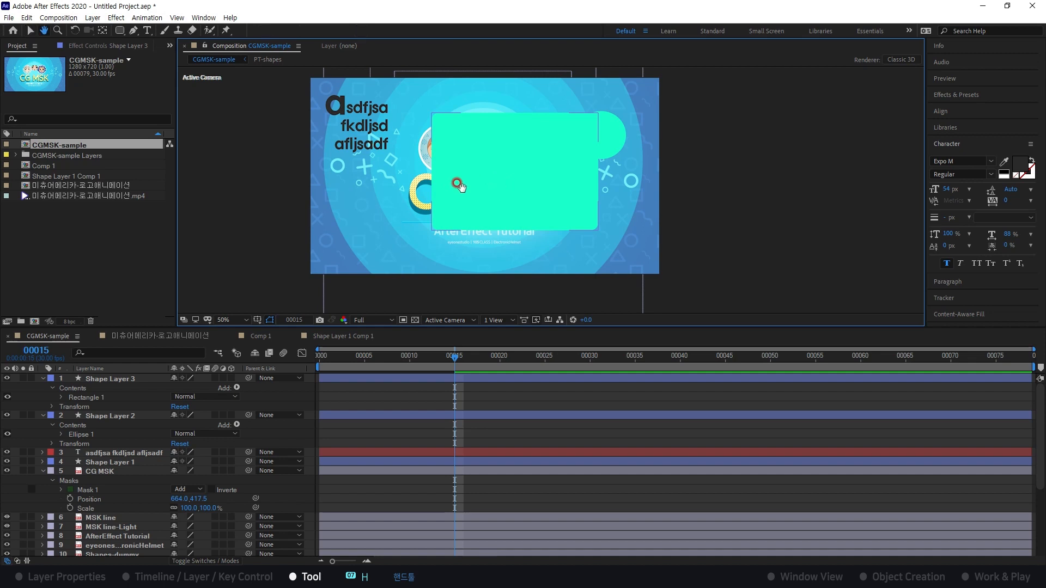
left_click_drag(549, 197, 503, 166)
key("v")
left_click_drag(514, 205, 528, 166)
key("h")
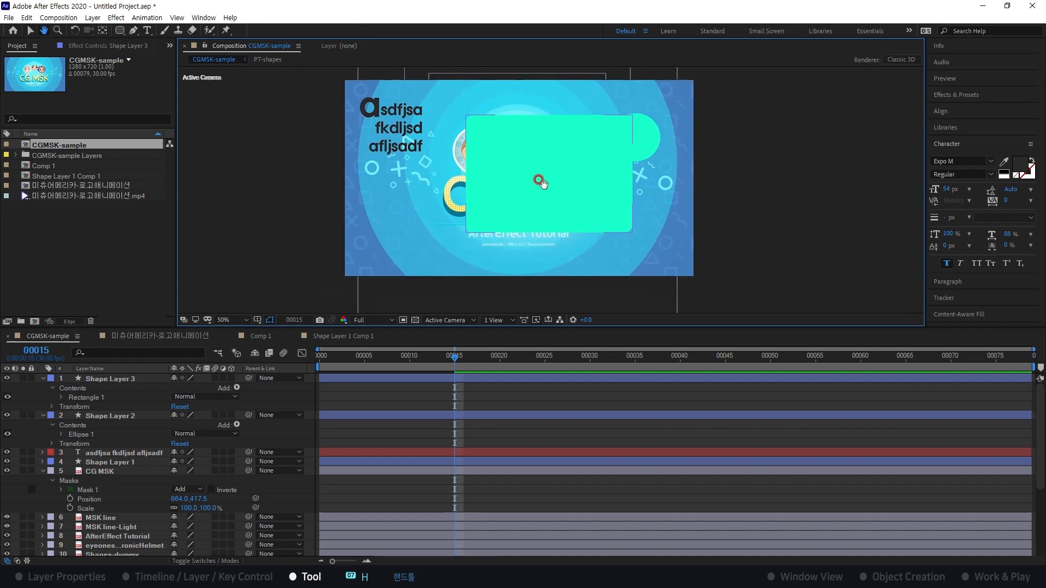
left_click_drag(538, 190, 455, 202)
key("v")
scroll(472, 197, "up", 1)
scroll(473, 197, "down", 1)
left_click_drag(507, 173, 534, 163)
left_click(140, 398)
left_click(503, 144)
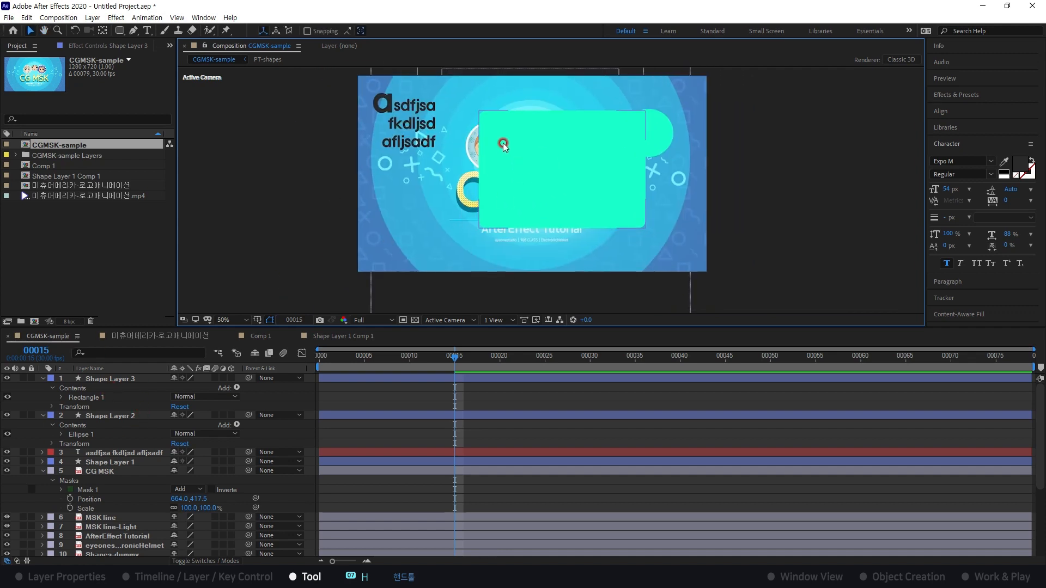
key("h")
mouse_move(497, 163)
left_mouse_down()
mouse_move(516, 146)
mouse_move(503, 161)
left_mouse_up()
- Scrub the current time indicator along the timeline to frame 17
left_click(442, 360)
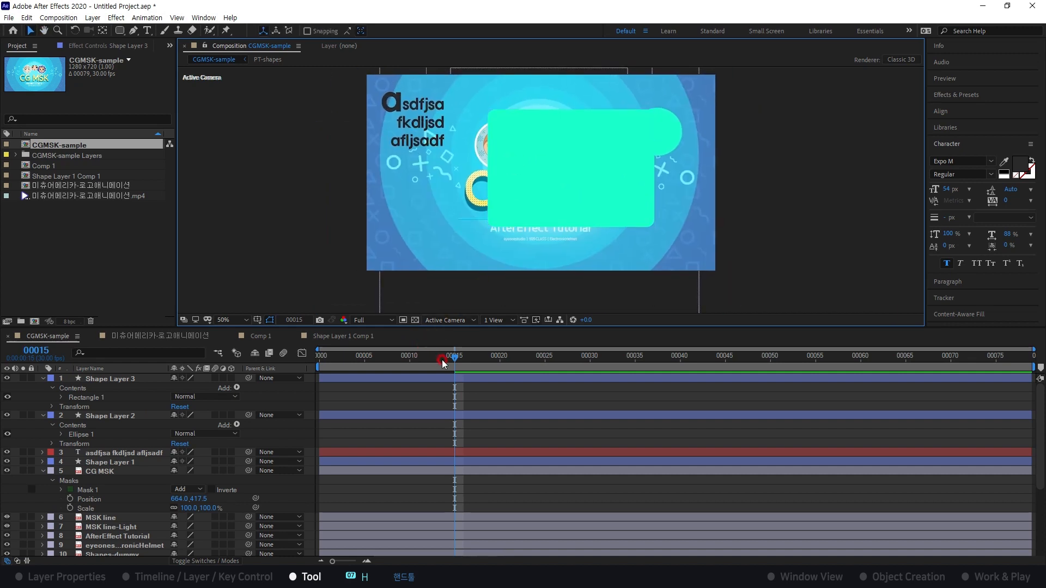
left_click_drag(420, 359, 446, 356)
left_click(530, 127)
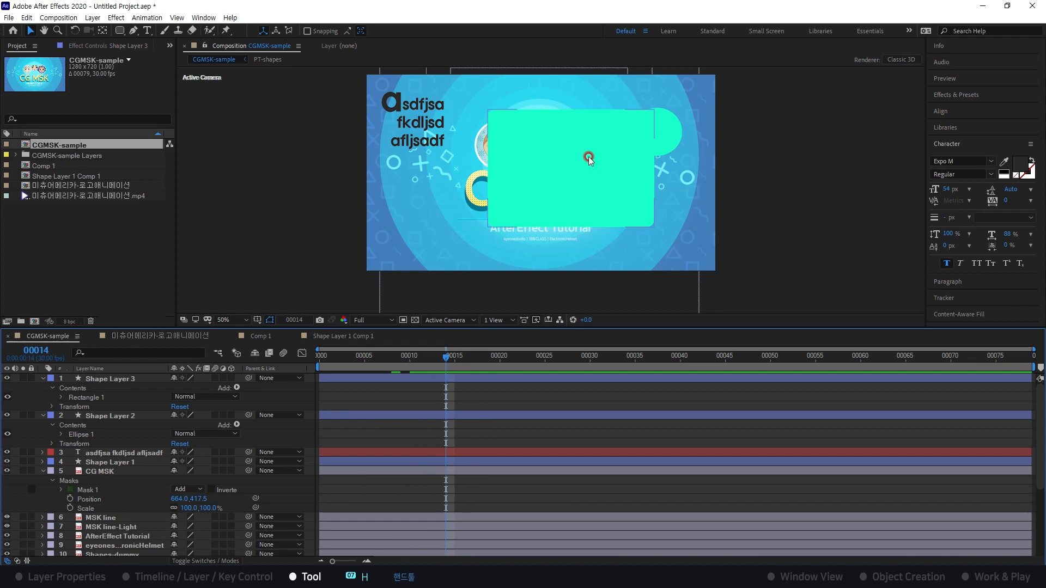
left_click(403, 368)
left_click_drag(446, 358, 473, 366)
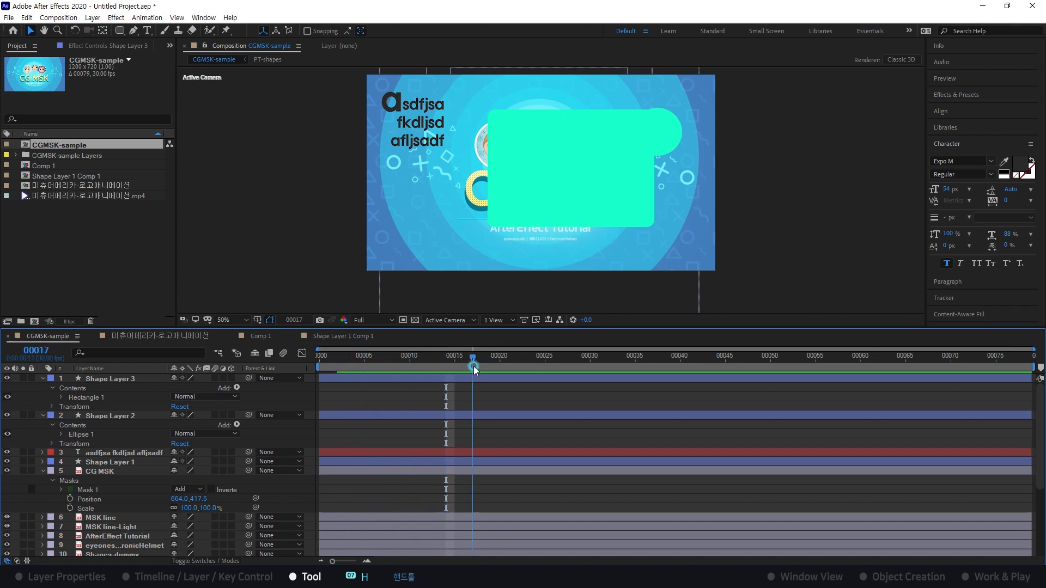
left_click(503, 223)
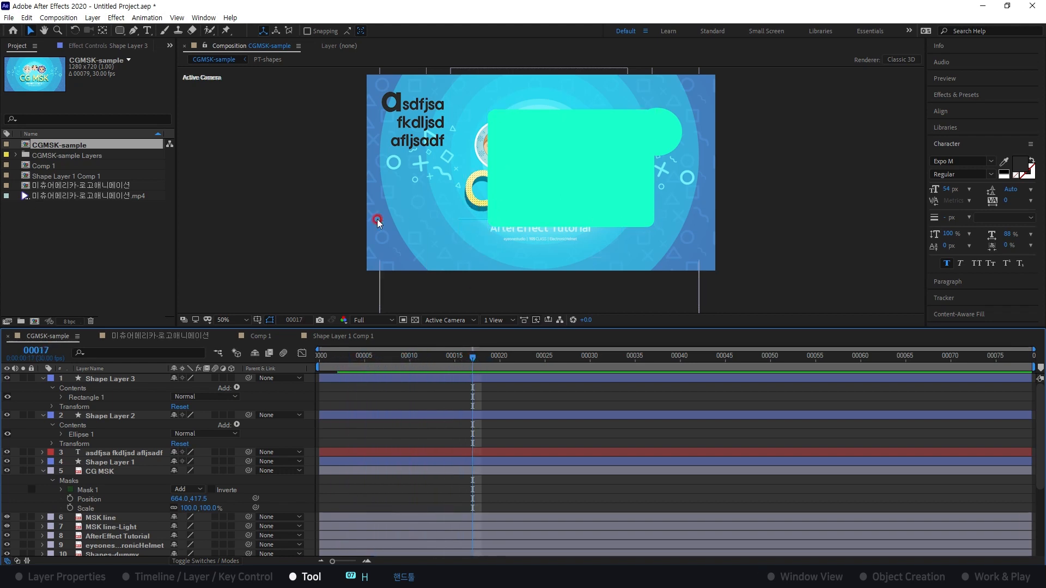
- Pan the composition view around with the Hand tool
mouse_move(541, 179)
left_mouse_down()
mouse_move(477, 163)
mouse_move(551, 196)
left_mouse_up()
left_click(440, 420)
key("h")
left_click_drag(545, 168, 528, 203)
left_click(519, 196)
- Select all project items from the CGMSK-sample composition to the last footage file and duplicate them seven times
key("v")
left_click(60, 146)
left_click(76, 197, "shift")
key("ctrl+d")
key("ctrl+d")
key("ctrl+d")
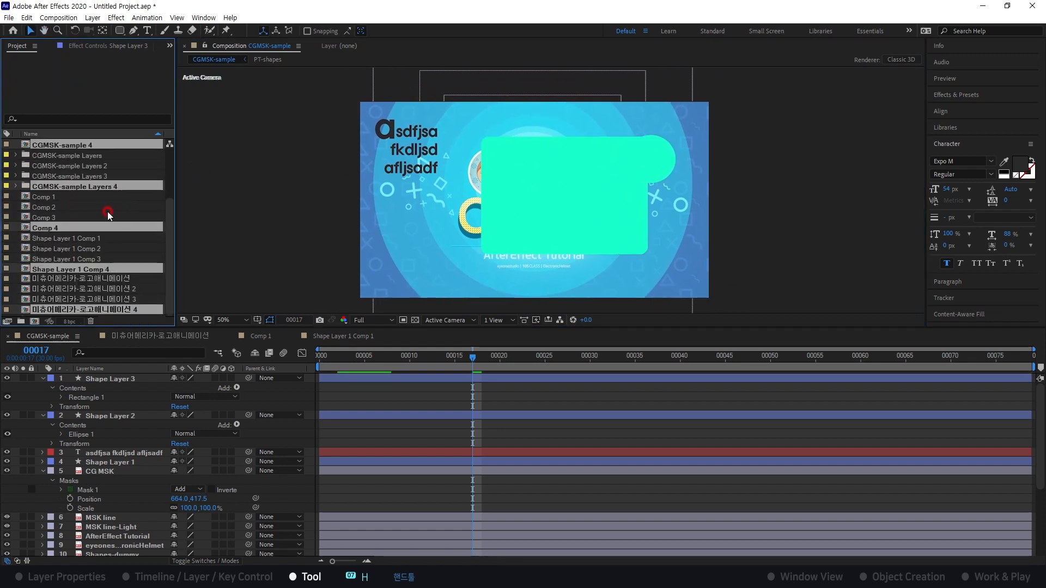
key("ctrl+d")
key("ctrl+d")
key("ctrl+d")
key("ctrl+d")
- Pan through the project item list and the timeline layers with the Hand tool, and return to the Selection tool
left_click(76, 207)
key("h")
left_click_drag(74, 211, 77, 150)
left_click_drag(415, 383, 611, 130)
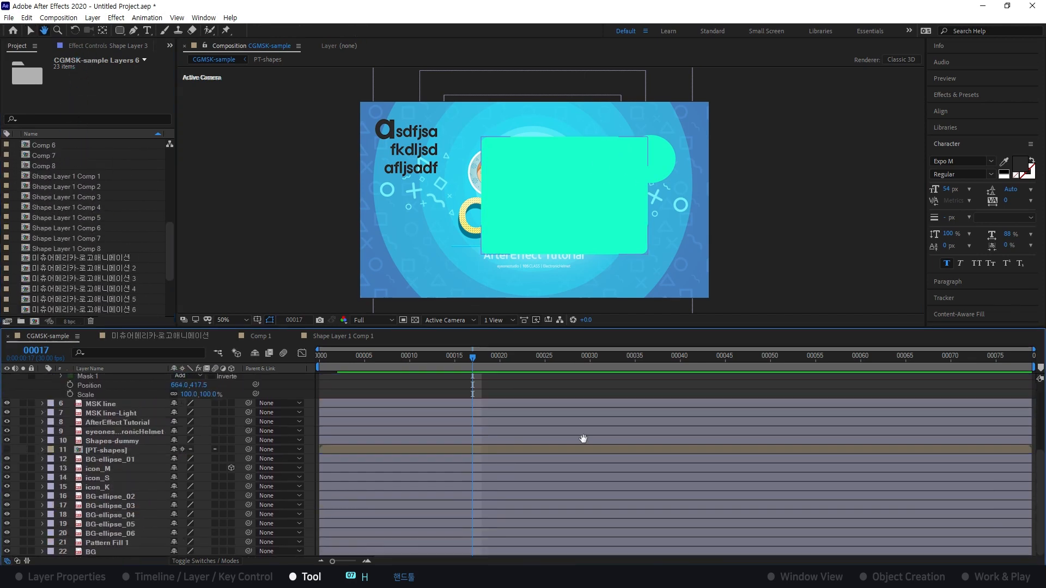
left_click_drag(578, 435, 492, 405)
scroll(400, 402, "up", 3)
left_click_drag(624, 409, 581, 434)
key("v")
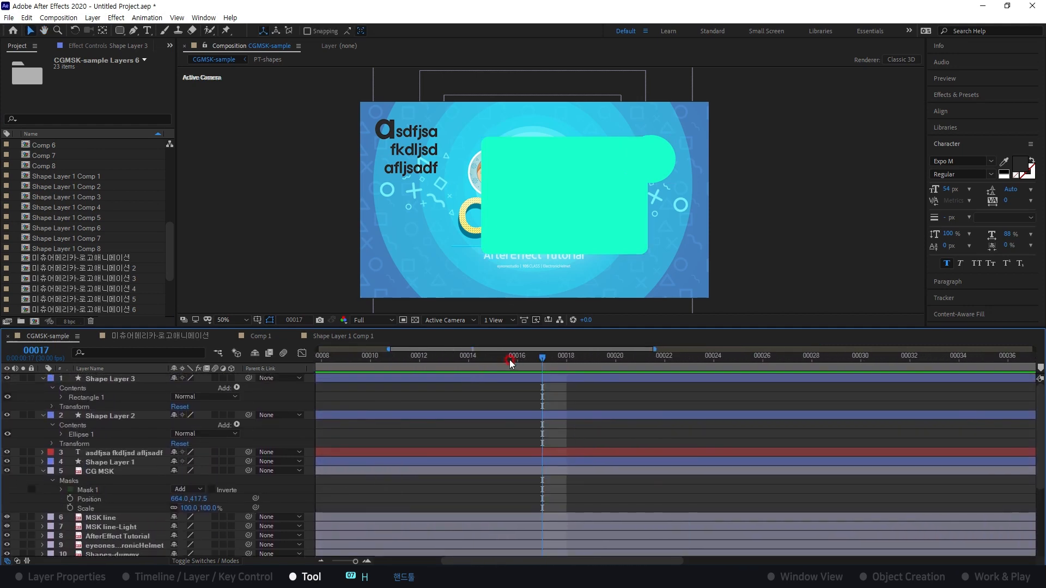
- Move the current time indicator to frame 10 in the magnified timeline
scroll(429, 421, "up", 2)
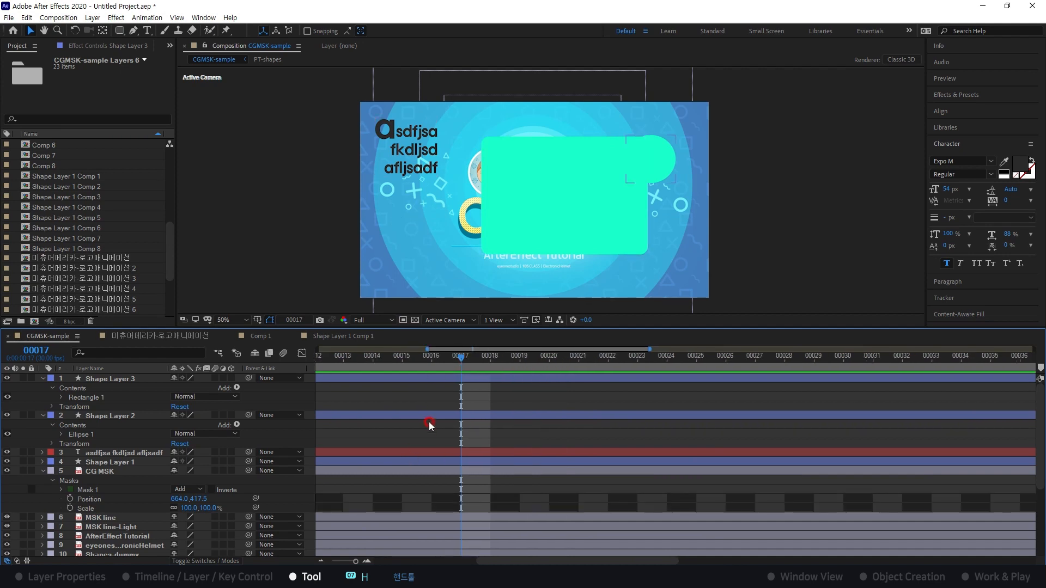
left_click_drag(458, 366, 614, 370)
scroll(632, 398, "down", 3)
scroll(631, 398, "down", 3)
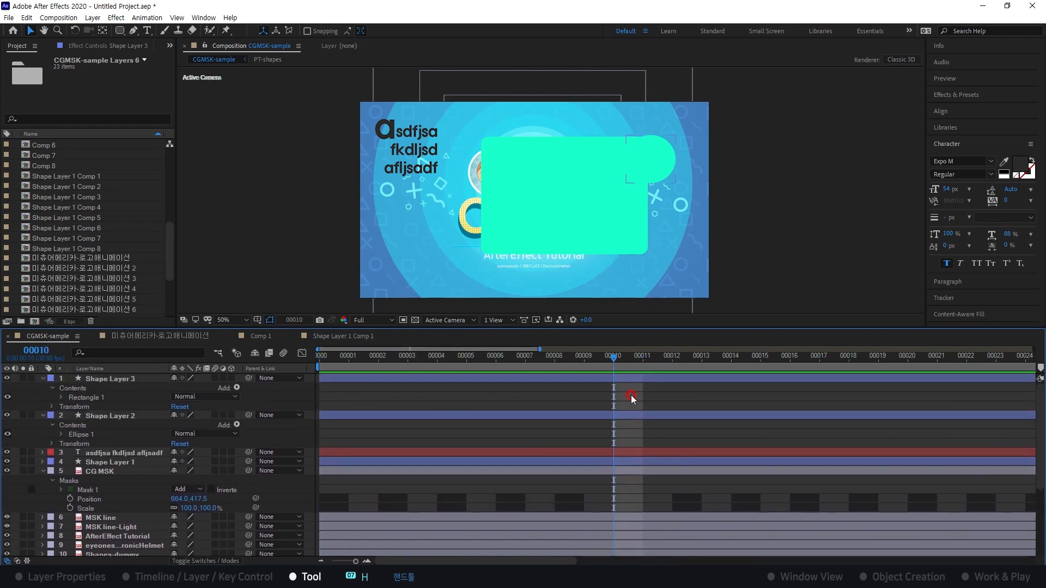
- Scroll the timeline vertically and horizontally and change its time magnification to examine different frame ranges
scroll(639, 410, "up", 3)
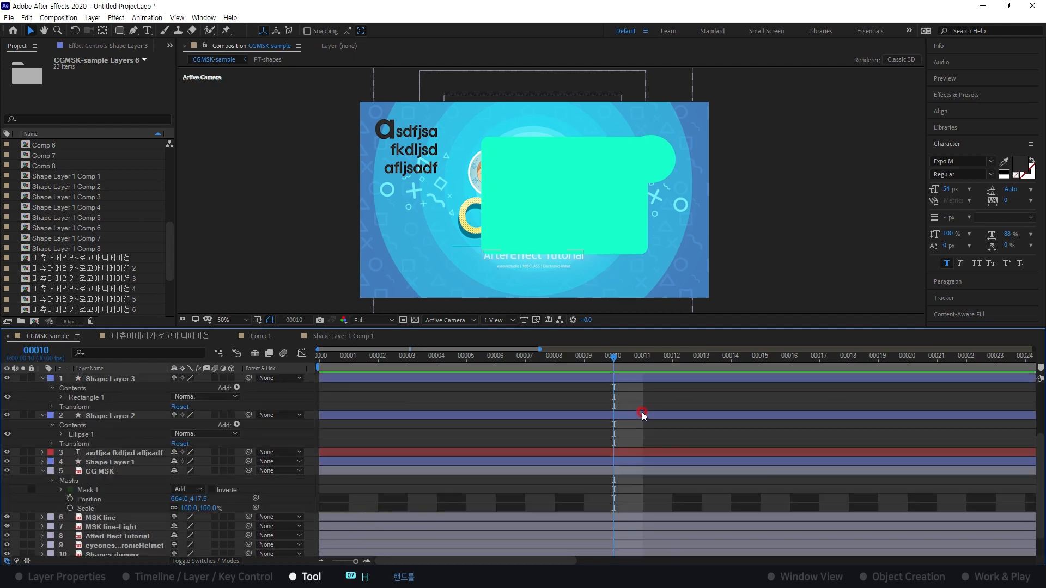
scroll(676, 413, "right", 1)
scroll(678, 415, "left", 2)
scroll(673, 408, "right", 3)
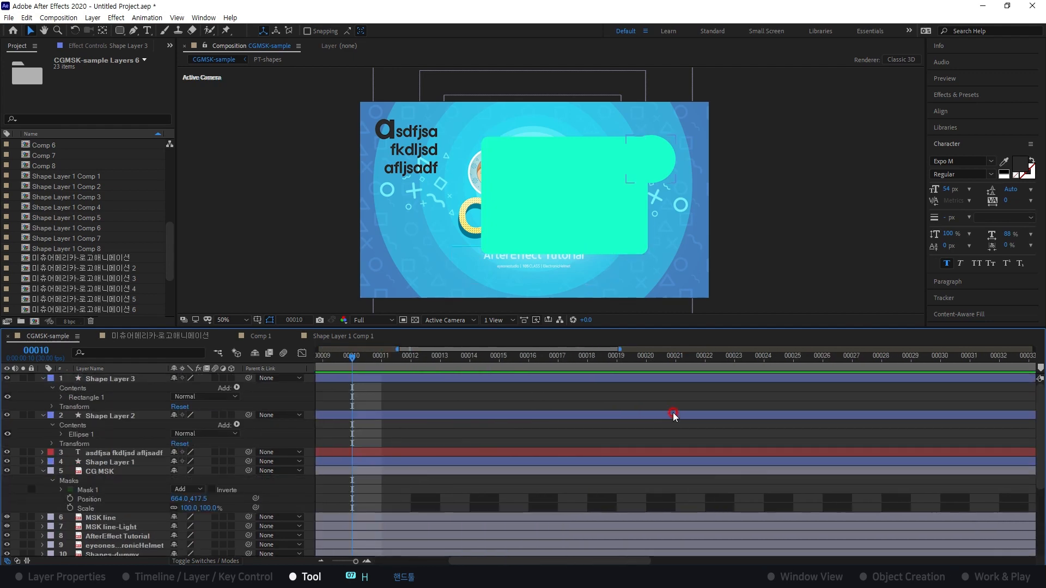
scroll(642, 404, "right", 10)
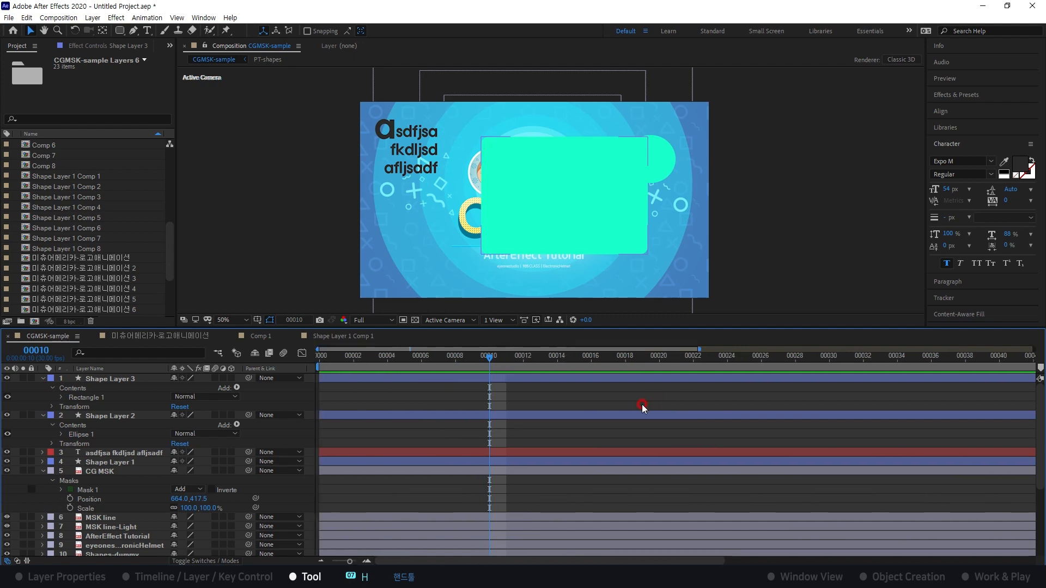
scroll(622, 398, "down", 5)
scroll(622, 399, "up", 5)
scroll(621, 399, "down", 5)
scroll(622, 402, "up", 5)
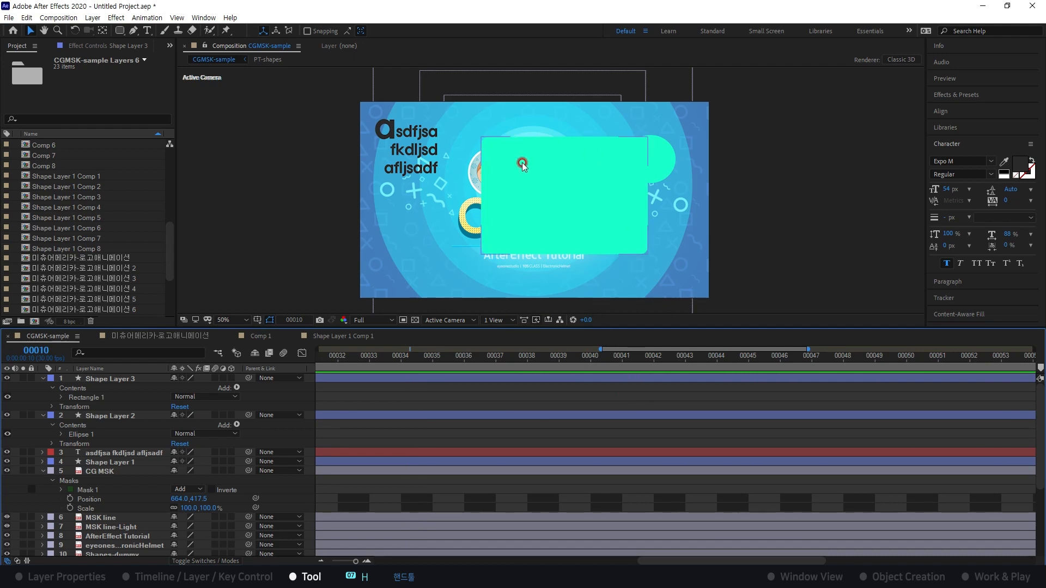
- Zoom the composition view in and out repeatedly, ending at 25% magnification
scroll(520, 158, "up", 1)
scroll(517, 157, "down", 2)
scroll(516, 166, "up", 3)
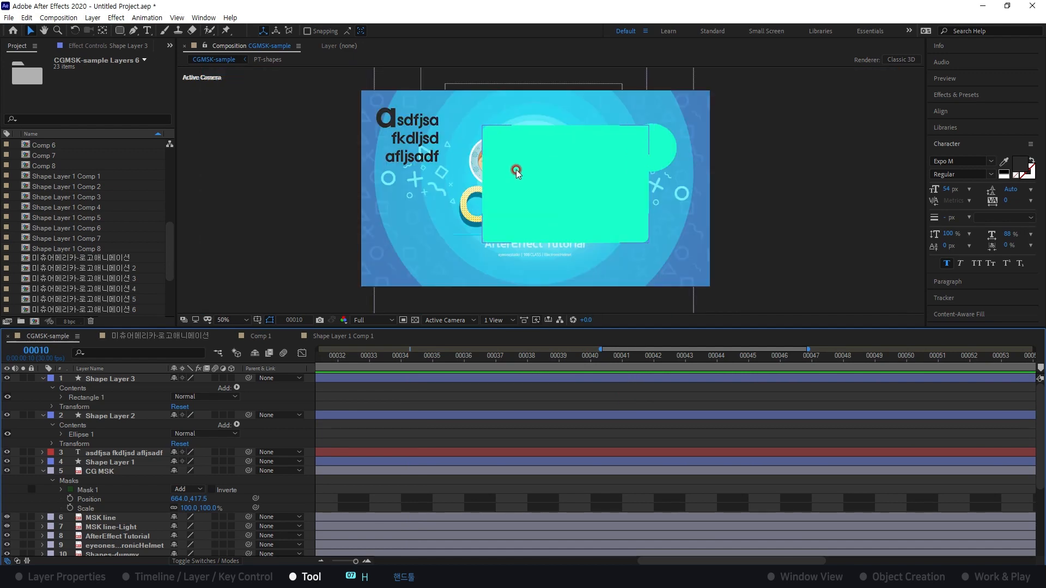
scroll(515, 164, "down", 3)
scroll(515, 170, "up", 2)
scroll(515, 171, "down", 6)
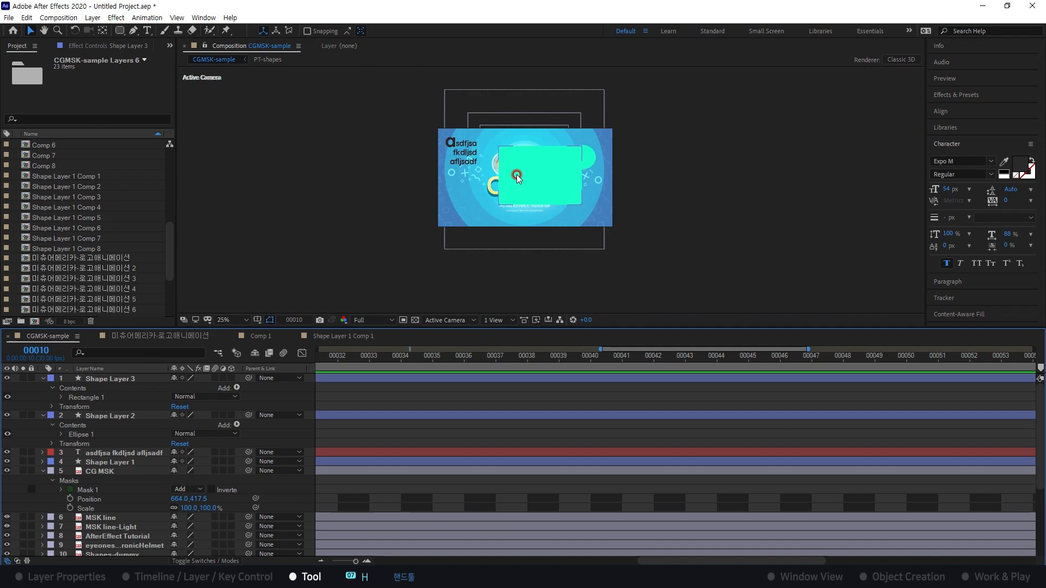
scroll(519, 174, "up", 6)
scroll(521, 172, "down", 5)
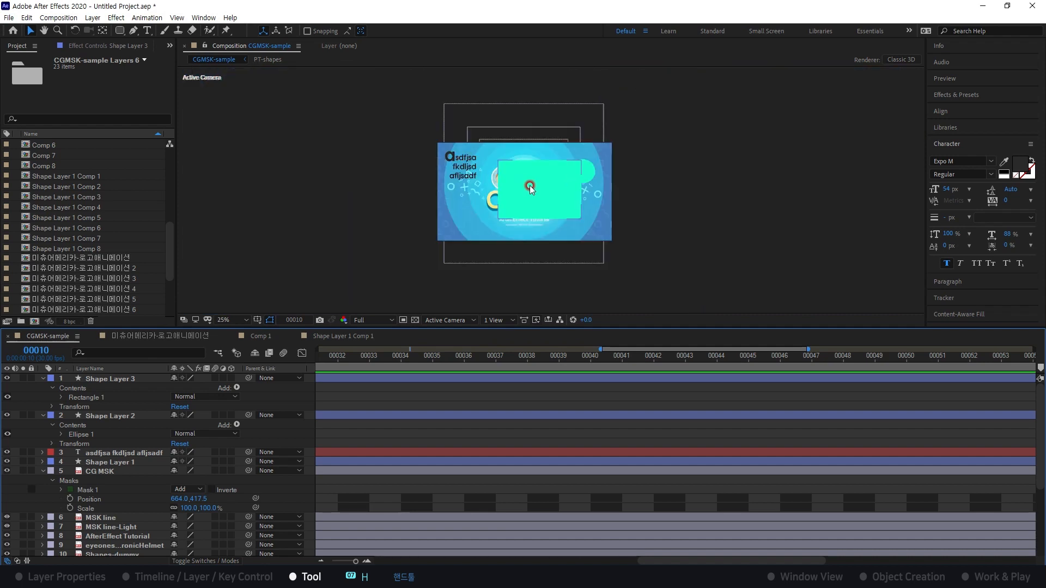